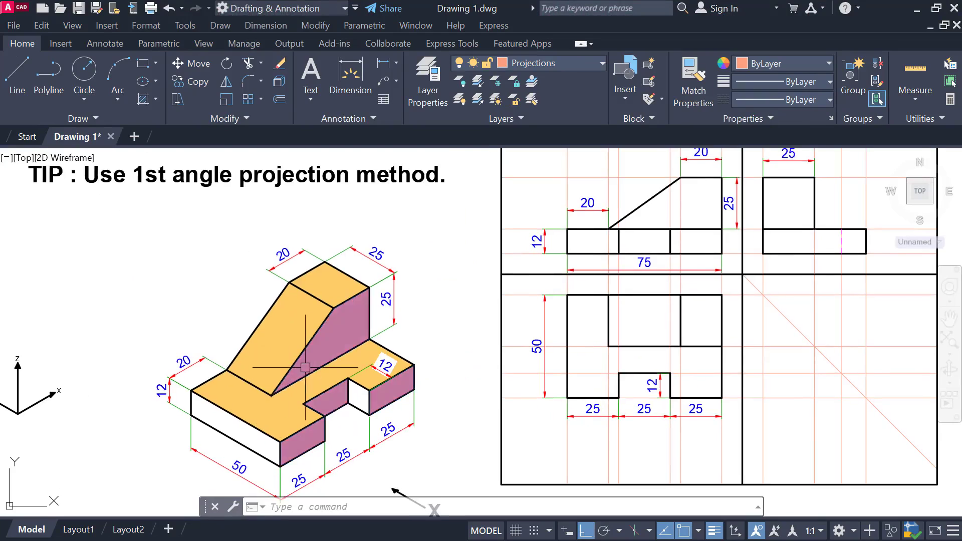
Step: Examine the isometric drawing and its dimensioned orthographic views, comparing the two projection layouts
middle_click_drag(452, 389, 358, 386)
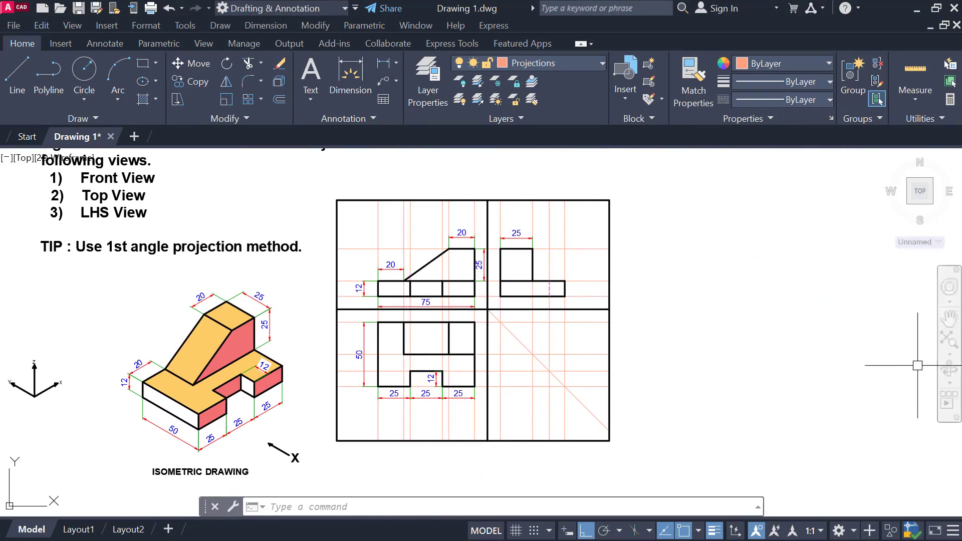
middle_click_drag(643, 292, 326, 259)
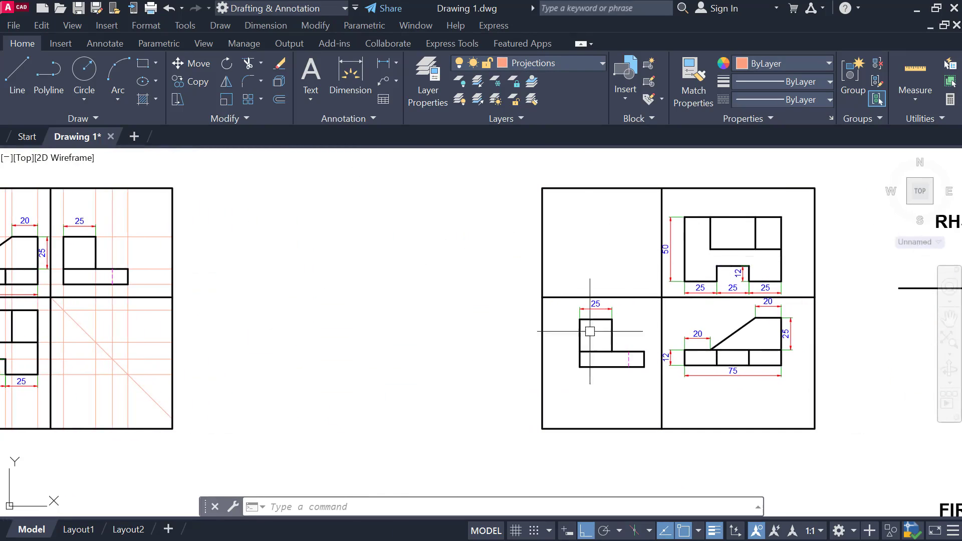
middle_click_drag(456, 338, 662, 326)
middle_click_drag(168, 283, 457, 313)
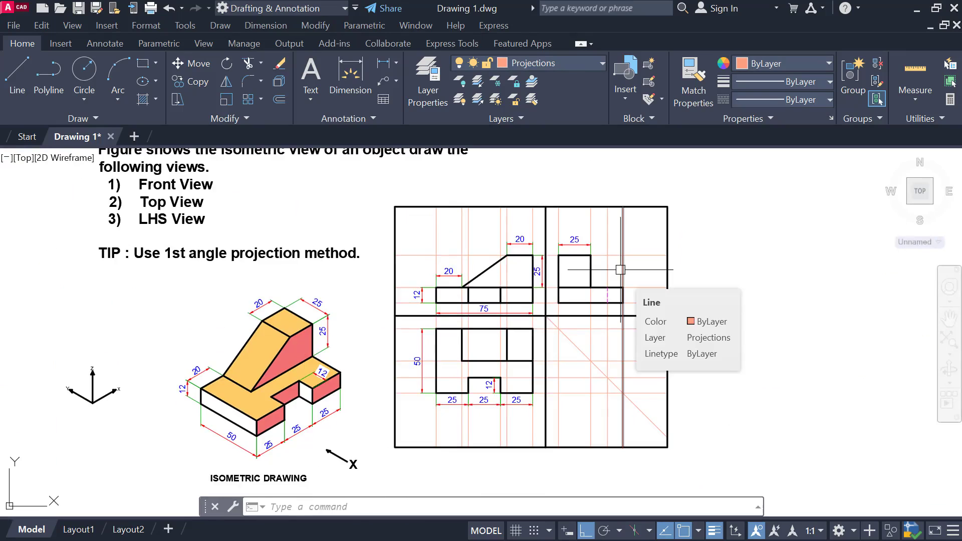
mouse_move(750, 376)
middle_mouse_down()
mouse_move(181, 374)
mouse_move(797, 351)
middle_mouse_up()
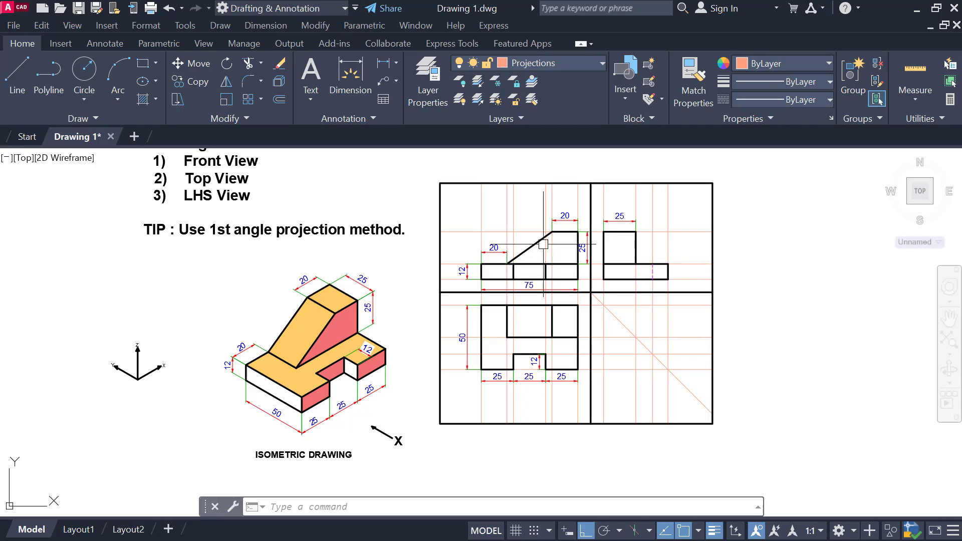
scroll(522, 279, "up", 2)
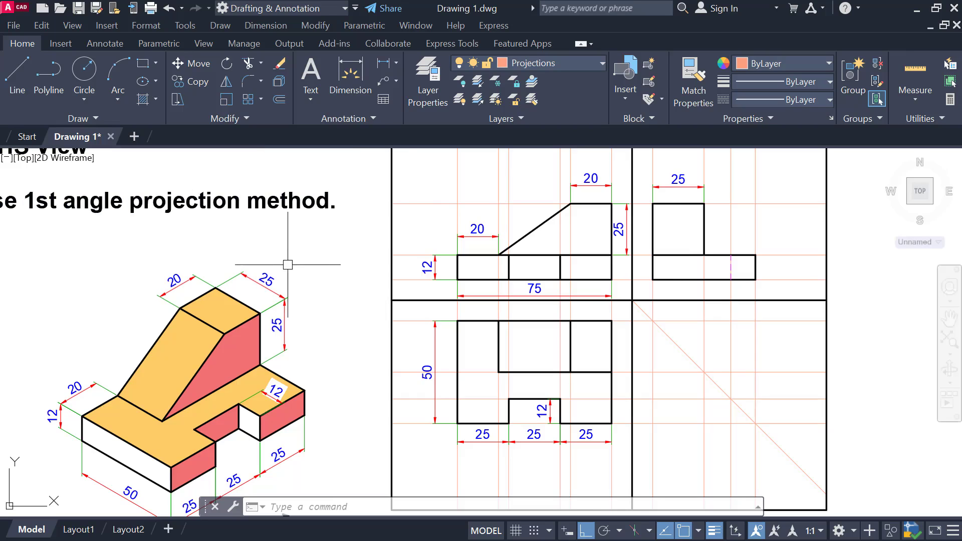
scroll(312, 264, "down", 3)
mouse_move(664, 300)
middle_mouse_down()
mouse_move(569, 265)
mouse_move(654, 282)
mouse_move(659, 305)
middle_mouse_up()
scroll(569, 264, "up", 3)
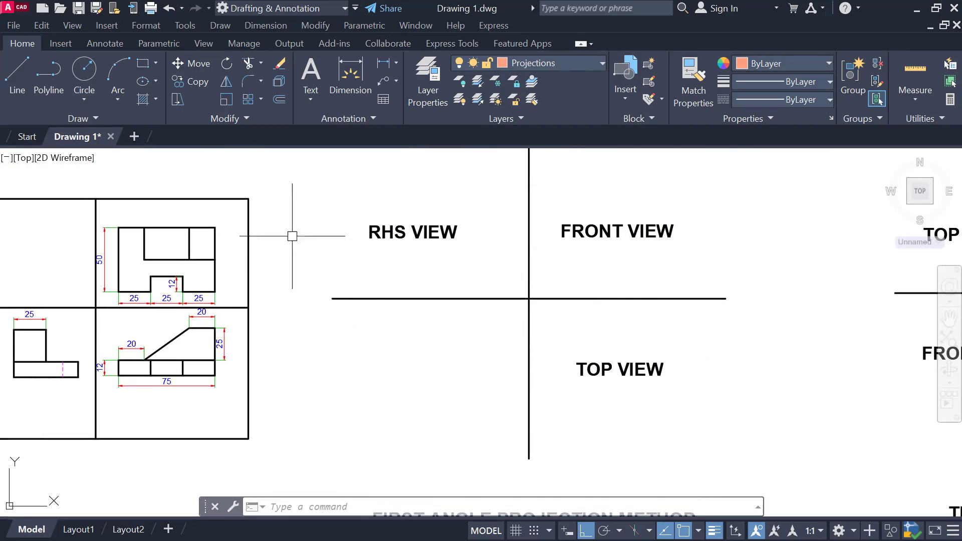
Step: Examine the placement diagrams for the front, top, LHS and RHS views in the different projection methods
scroll(810, 200, "down", 3)
scroll(655, 269, "up", 2)
middle_click_drag(656, 269, 528, 264)
scroll(529, 305, "up", 2)
middle_click_drag(529, 305, 524, 293)
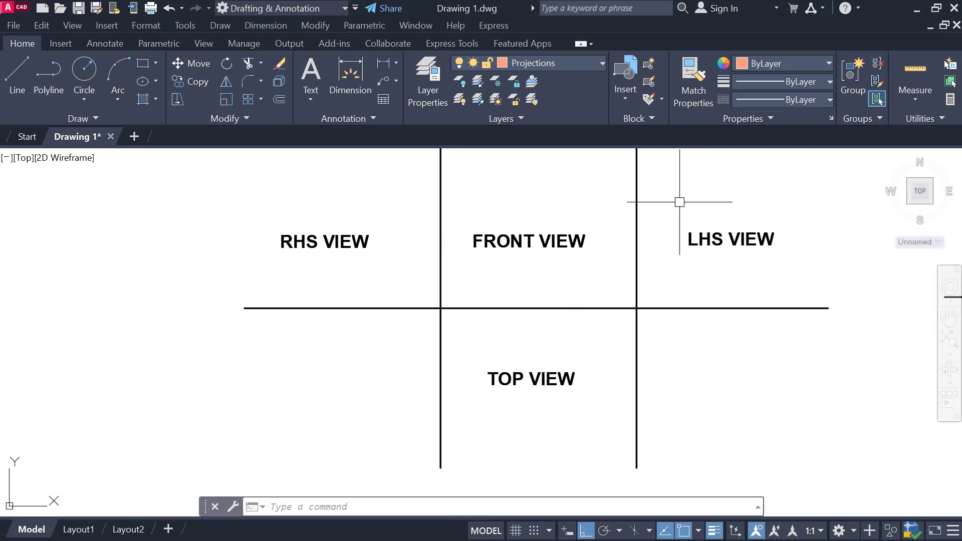
mouse_move(754, 358)
middle_mouse_down()
mouse_move(1, 361)
mouse_move(109, 372)
middle_mouse_up()
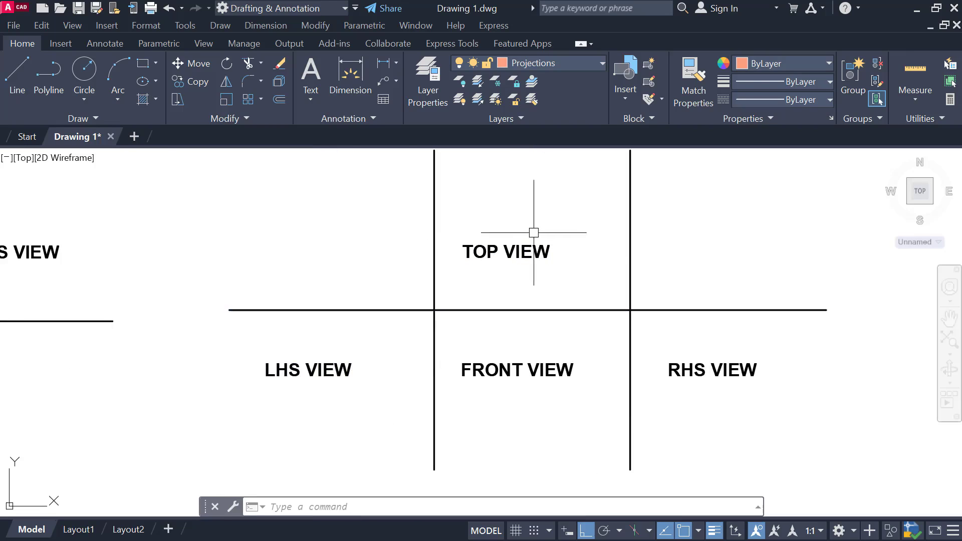
scroll(337, 274, "down", 5)
scroll(460, 281, "up", 3)
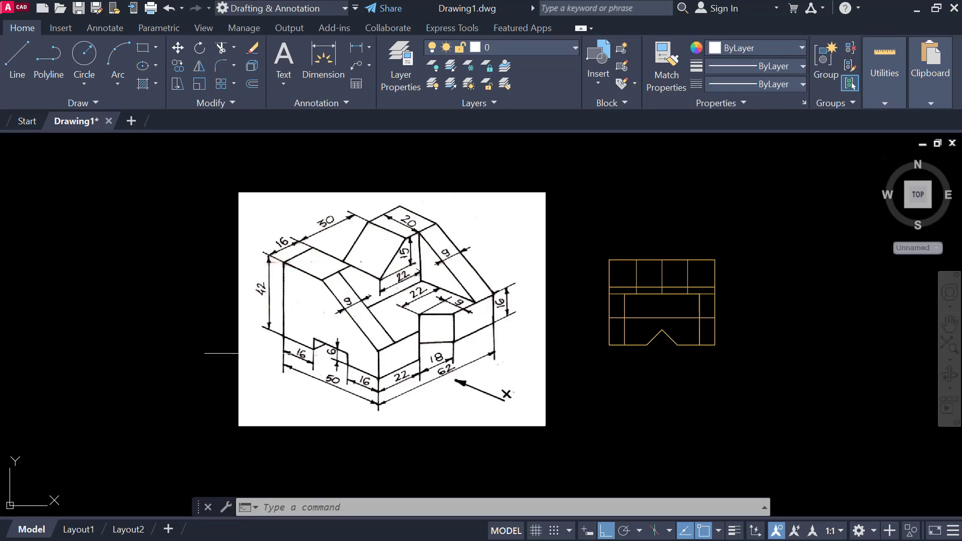
Step: Switch the block model beside the reference sketch to the SE Isometric view and turn it to show its left and front faces
middle_click_drag(582, 372, 610, 377)
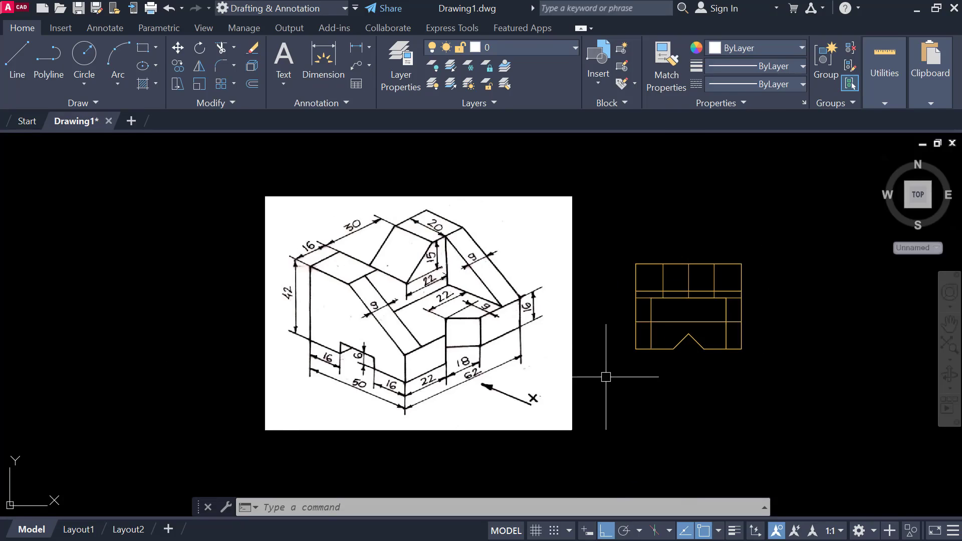
scroll(395, 304, "up", 2)
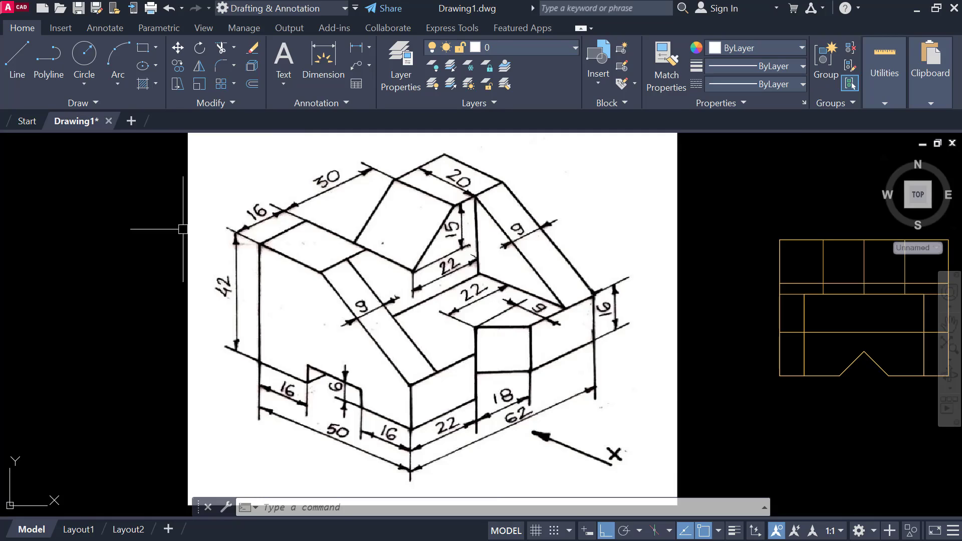
scroll(183, 229, "down", 2)
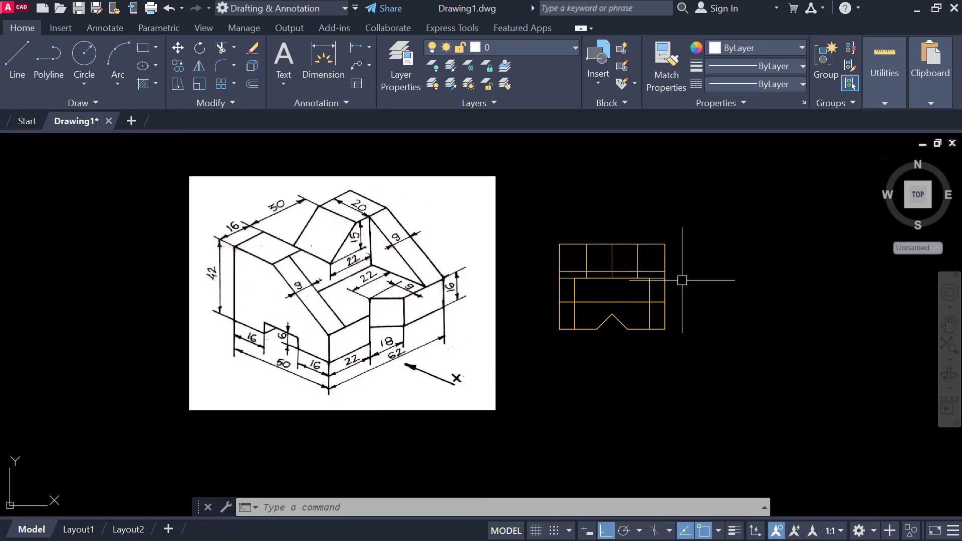
left_click(660, 271)
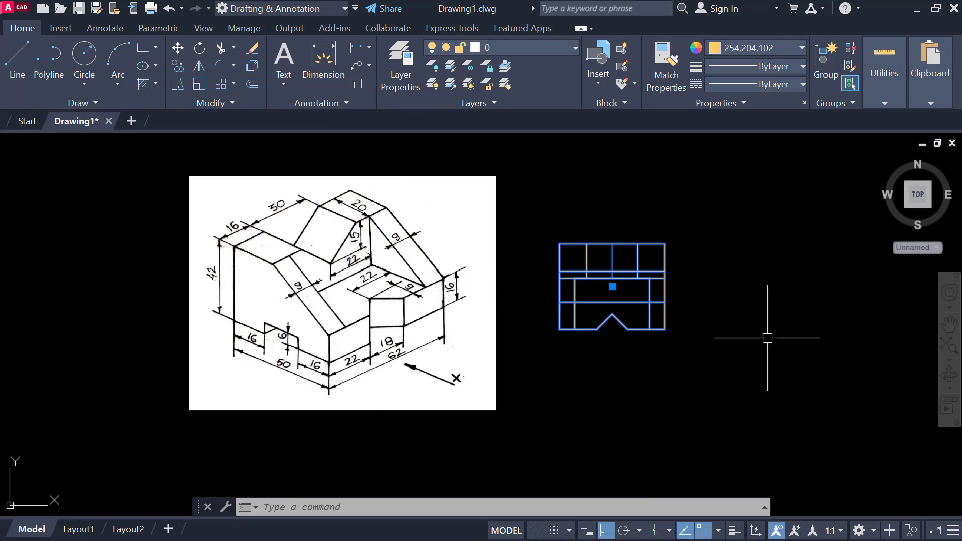
middle_click_drag(654, 314, 508, 325)
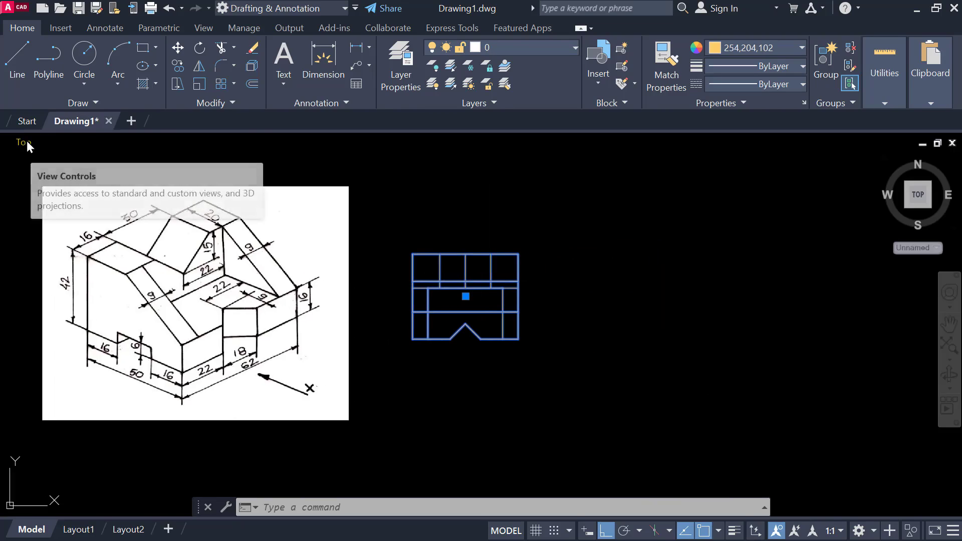
left_click(22, 143)
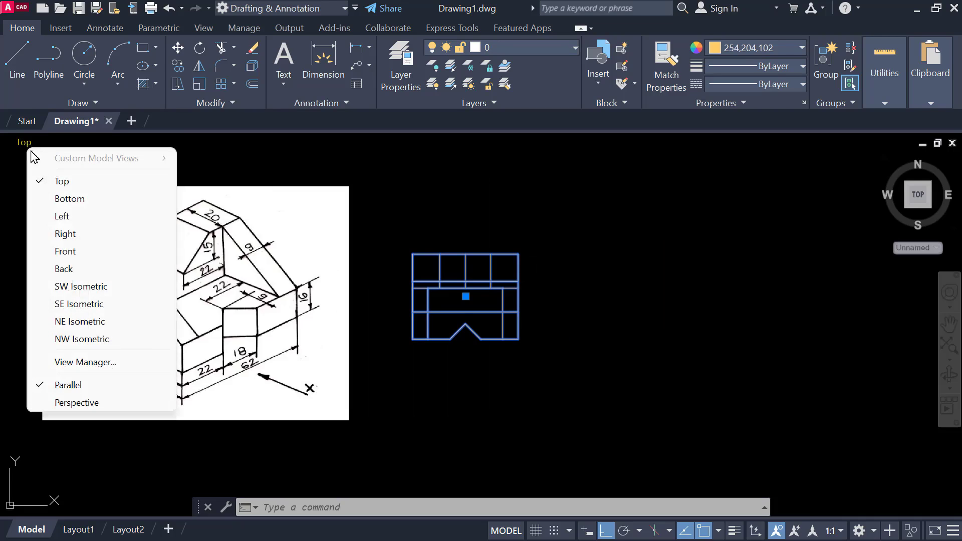
left_click(94, 304)
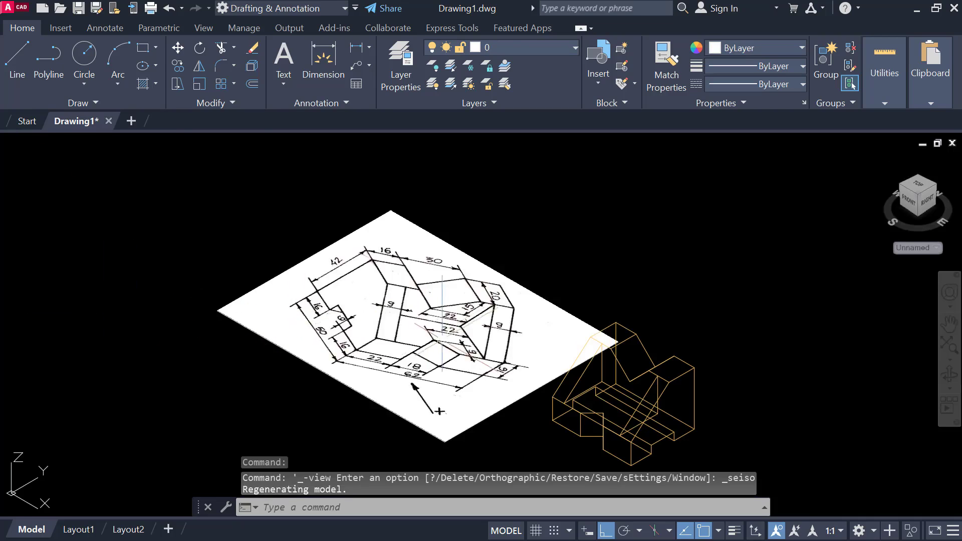
middle_click_drag(440, 339, 298, 261)
mouse_move(348, 360)
middle_mouse_down("shift")
mouse_move(523, 356)
mouse_move(477, 374)
middle_mouse_up("shift")
middle_click_drag(378, 237, 369, 266)
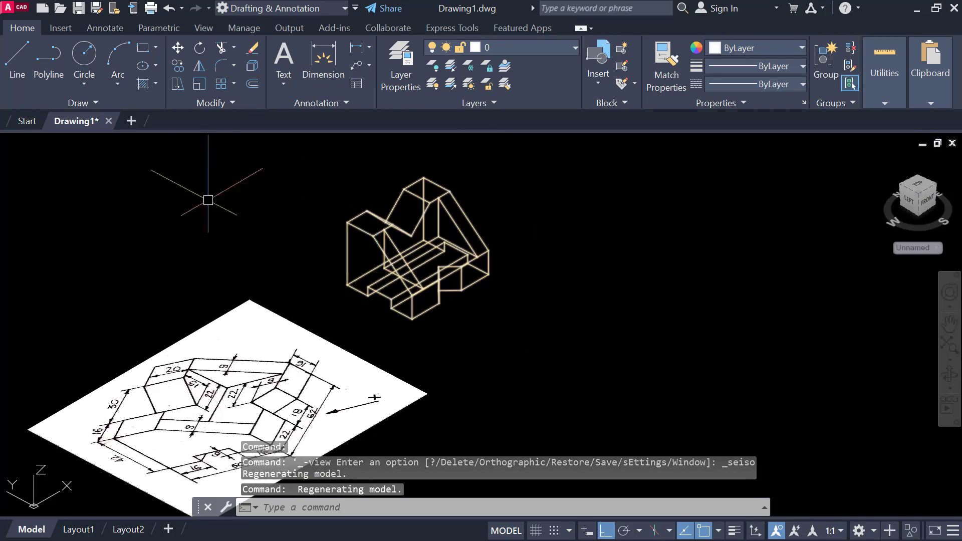
Step: Set the visual style of the block model to Shades of Gray
left_click(89, 142)
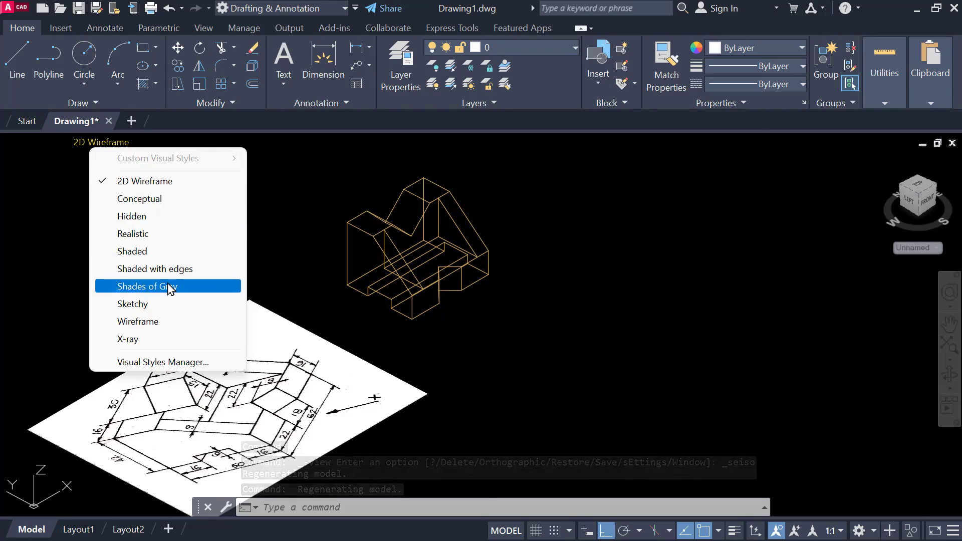
left_click(183, 289)
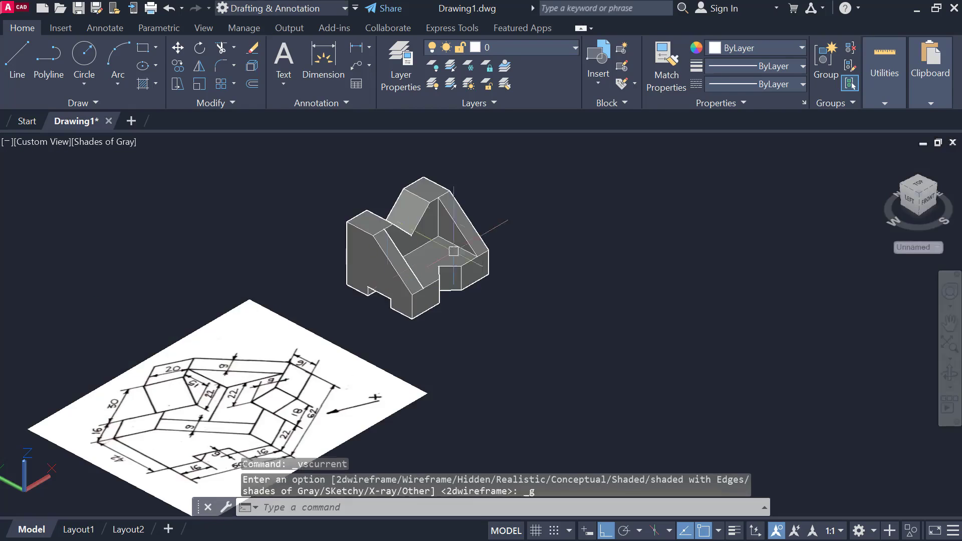
scroll(379, 233, "up", 2)
scroll(421, 237, "up", 2)
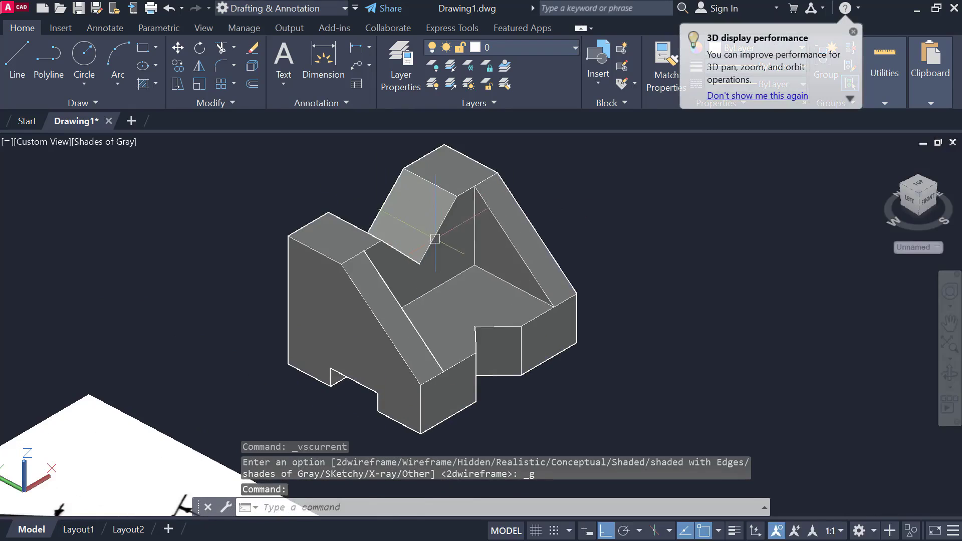
middle_click_drag(628, 391, 680, 366)
middle_click_drag(568, 246, 552, 272)
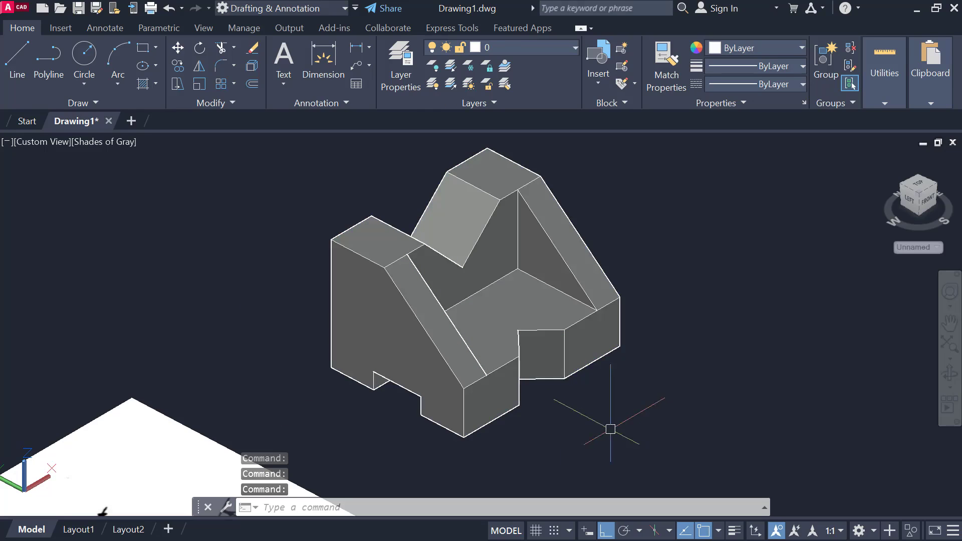
Step: Compare the shaded block with the dimensioned reference sketch, viewing it from above and from the front-left corner
mouse_move(582, 439)
middle_mouse_down()
mouse_move(573, 443)
mouse_move(618, 351)
middle_mouse_up()
scroll(549, 399, "down", 2)
mouse_move(511, 475)
middle_mouse_down()
mouse_move(628, 331)
mouse_move(522, 470)
middle_mouse_up()
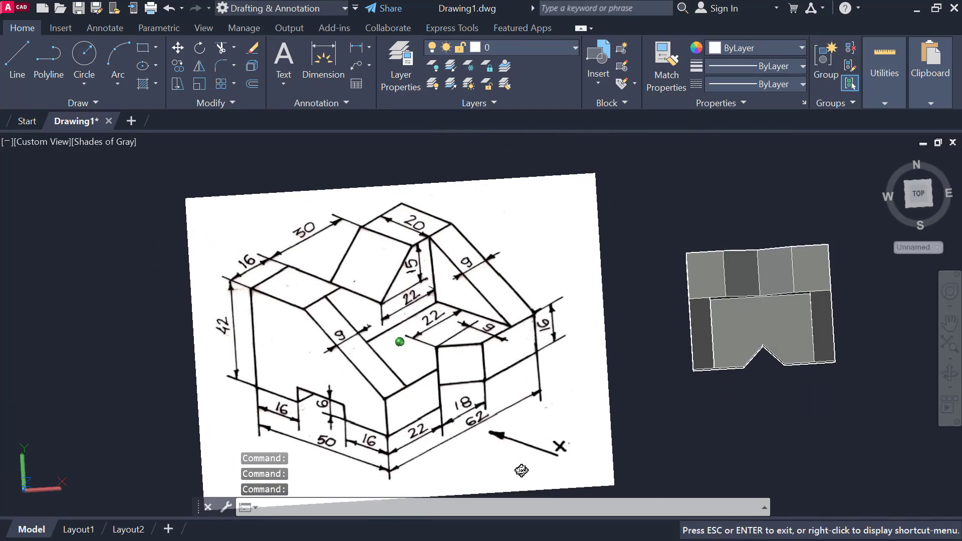
middle_click_drag(456, 386, 451, 352)
mouse_move(597, 381)
middle_mouse_down("shift")
mouse_move(679, 283)
mouse_move(675, 329)
mouse_move(611, 373)
middle_mouse_up("shift")
scroll(655, 293, "up", 2)
mouse_move(655, 297)
middle_mouse_down()
mouse_move(612, 402)
mouse_move(597, 347)
mouse_move(470, 350)
mouse_move(481, 344)
mouse_move(529, 363)
mouse_move(510, 336)
mouse_move(536, 280)
mouse_move(512, 256)
mouse_move(523, 222)
mouse_move(576, 251)
mouse_move(668, 260)
mouse_move(629, 276)
mouse_move(643, 342)
mouse_move(676, 305)
mouse_move(576, 223)
middle_mouse_up()
middle_click_drag(571, 337, 486, 442, "shift")
middle_click_drag(509, 304, 535, 228, "shift")
middle_click_drag(463, 297, 568, 336, "shift")
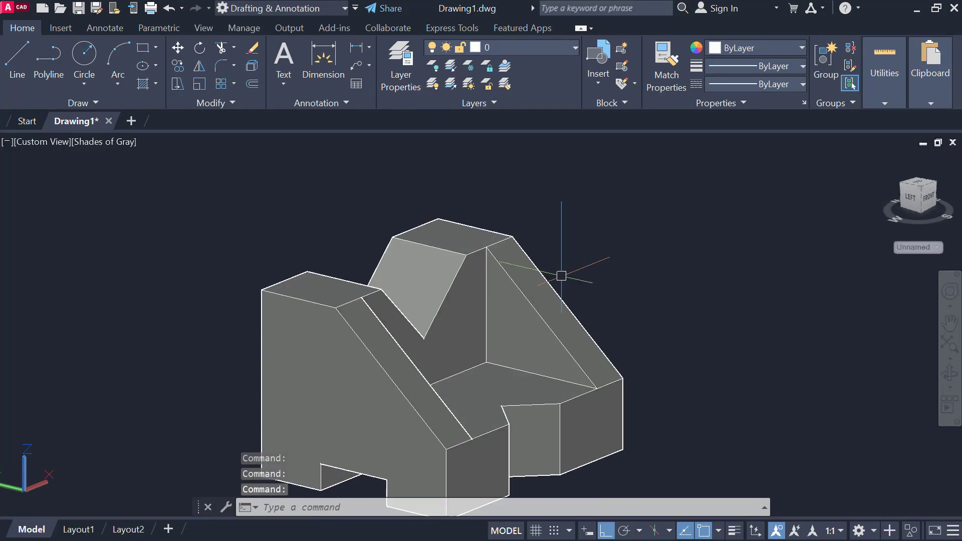
Step: Inspect the block's sloping side walls and V-shaped rear cut, turning the model to face its front
scroll(541, 273, "up", 3)
middle_click_drag(625, 370, 593, 286)
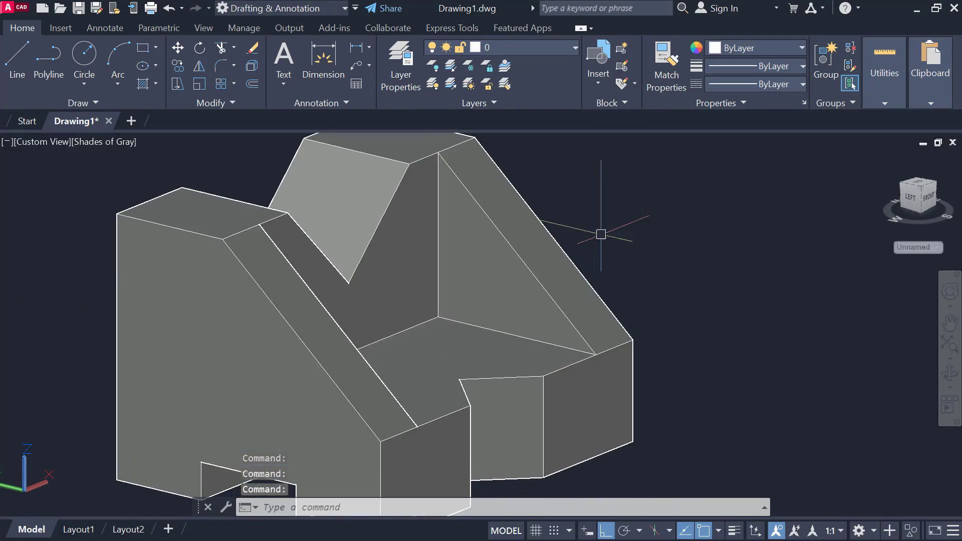
left_click(608, 229)
left_click(625, 204)
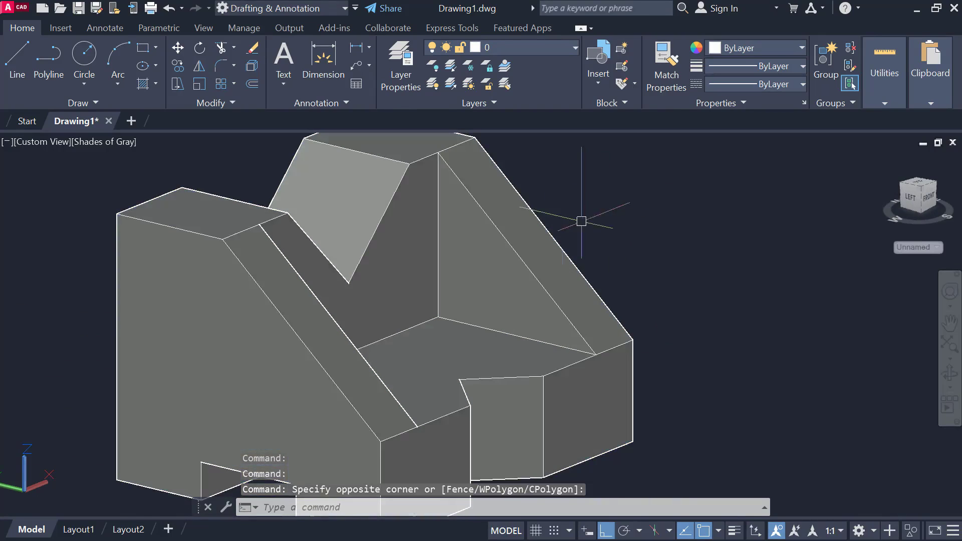
scroll(516, 238, "down", 2)
mouse_move(359, 296)
middle_mouse_down("shift")
mouse_move(372, 309)
mouse_move(217, 314)
mouse_move(301, 340)
mouse_move(394, 353)
mouse_move(277, 348)
mouse_move(223, 339)
mouse_move(416, 326)
mouse_move(326, 332)
middle_mouse_up("shift")
mouse_move(436, 331)
middle_mouse_down()
mouse_move(630, 313)
mouse_move(609, 372)
mouse_move(537, 436)
mouse_move(527, 430)
middle_mouse_up()
middle_click_drag(505, 385, 465, 380, "shift")
mouse_move(636, 332)
middle_mouse_down()
mouse_move(591, 344)
mouse_move(620, 336)
middle_mouse_up()
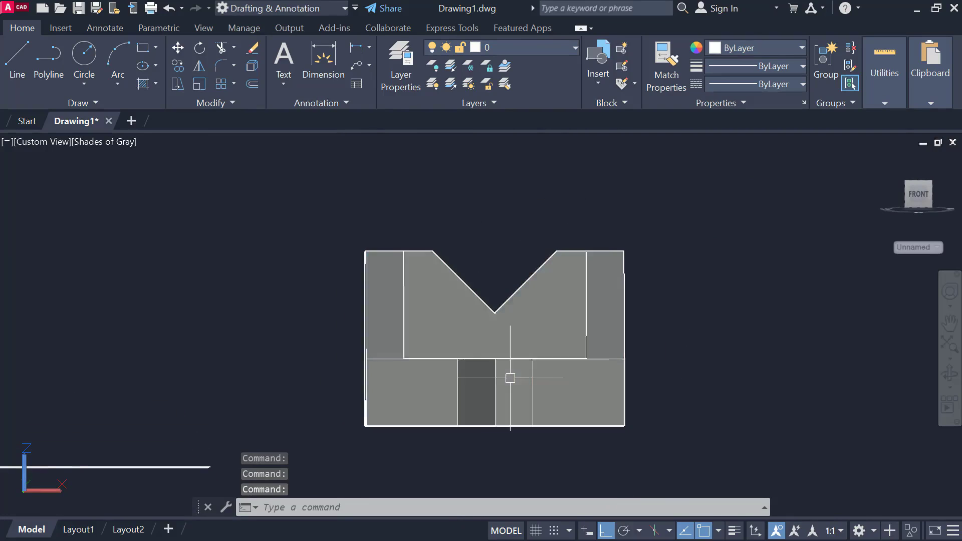
Step: Examine the block's front view, checking the lower front notch and the slot under its left side against the visible edges
scroll(482, 403, "up", 3)
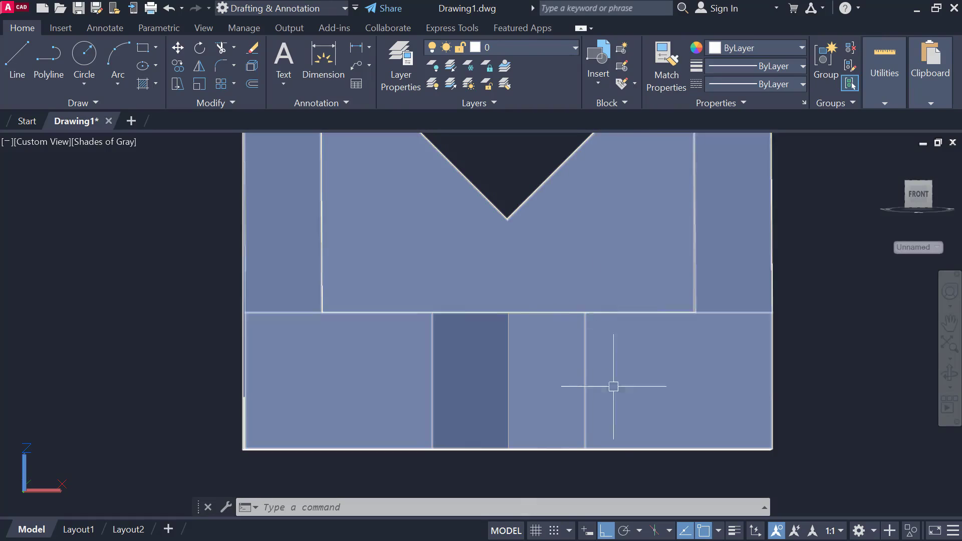
scroll(469, 270, "down", 2)
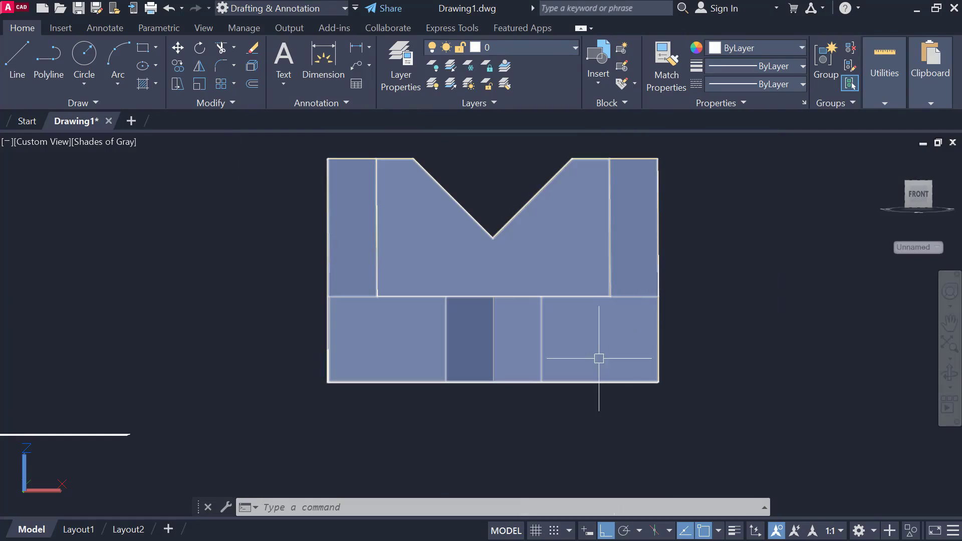
middle_click_drag(528, 414, 503, 422, "shift")
scroll(388, 342, "up", 3)
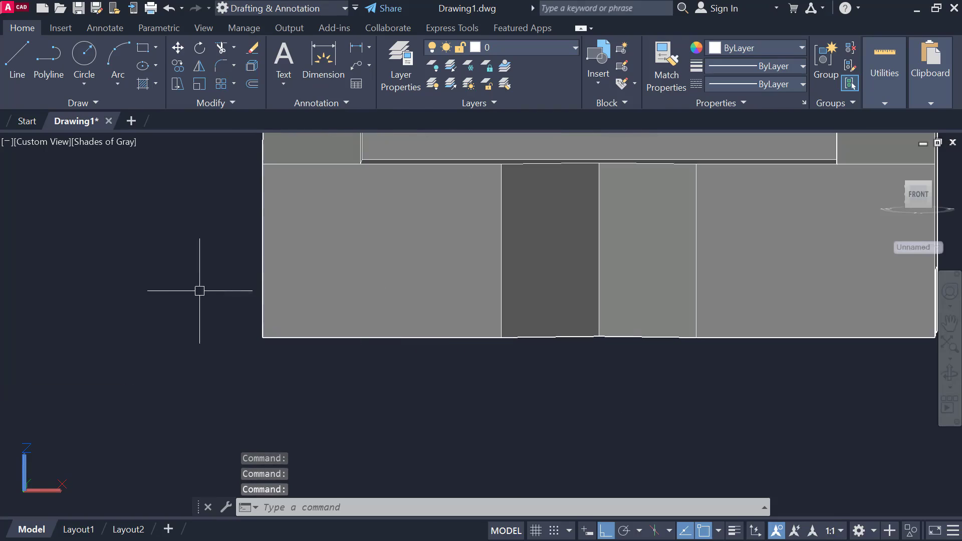
scroll(201, 291, "down", 2)
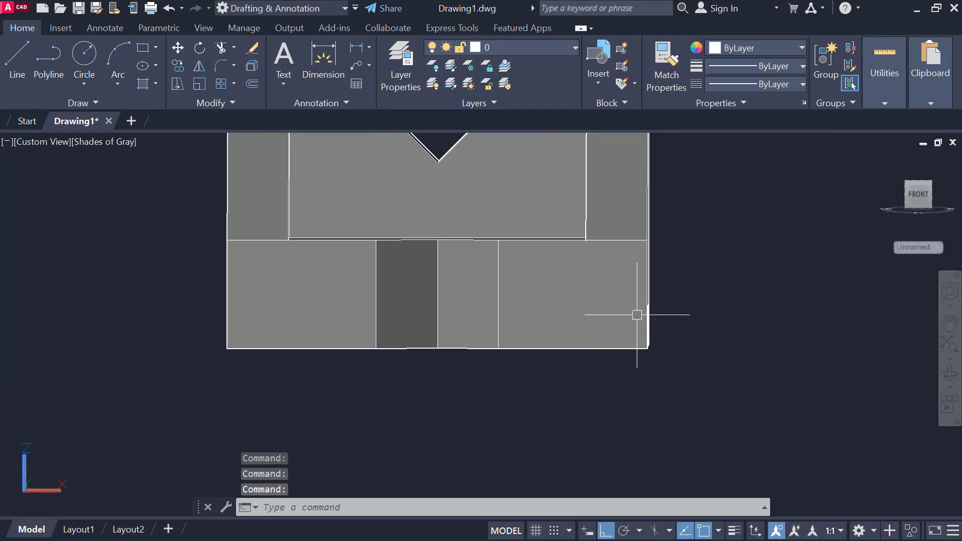
middle_click_drag(210, 314, 288, 327, "shift")
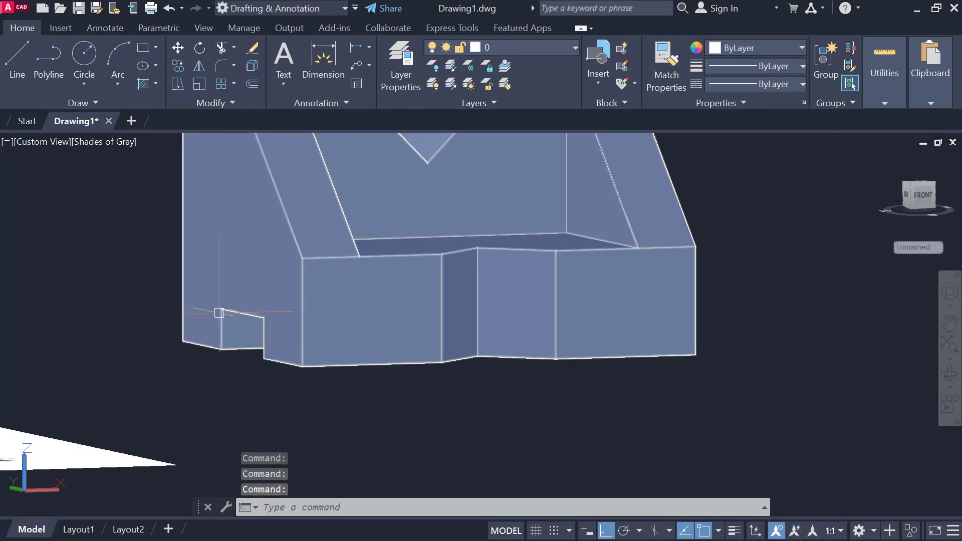
mouse_move(275, 321)
middle_mouse_down("shift")
mouse_move(254, 316)
mouse_move(259, 324)
middle_mouse_up("shift")
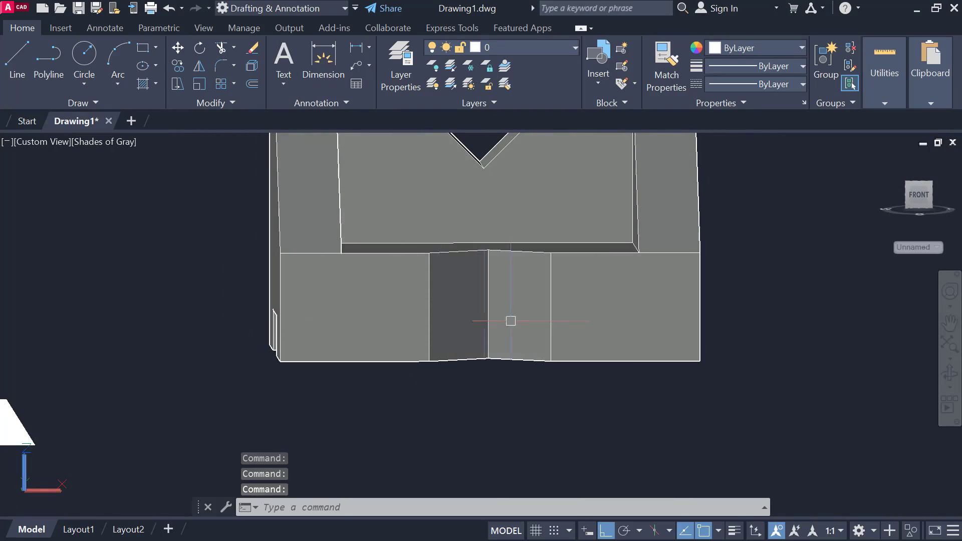
middle_click_drag(763, 314, 628, 324, "shift")
scroll(753, 313, "down", 2)
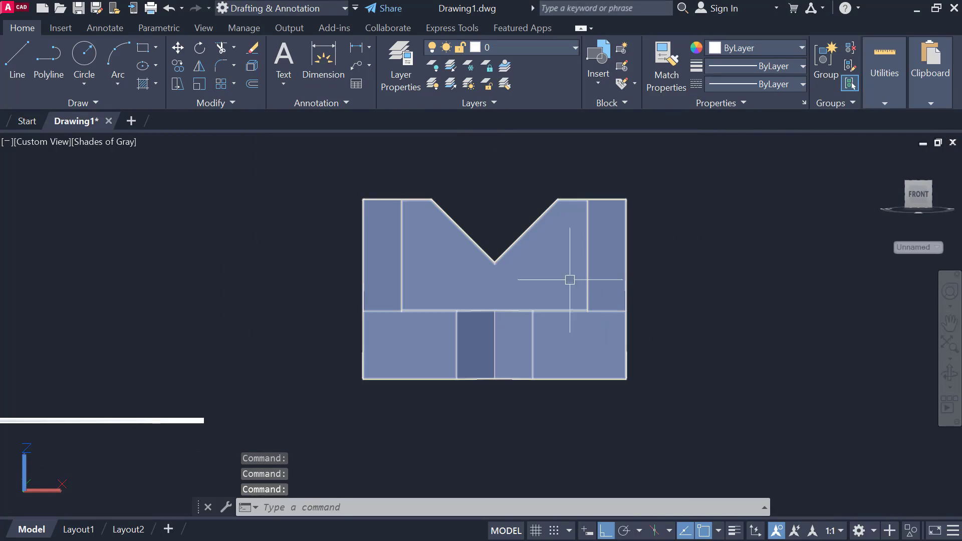
Step: Examine the block from the top, checking the outlines of the upper faces, side walls and front notch
middle_click_drag(495, 289, 497, 364, "shift")
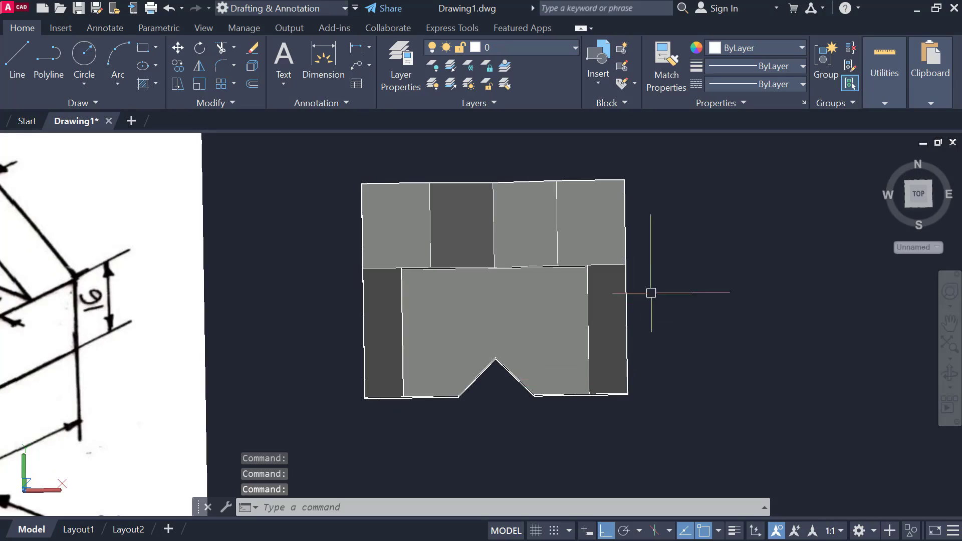
scroll(581, 209, "up", 3)
middle_click_drag(561, 215, 559, 221)
scroll(558, 221, "down", 4)
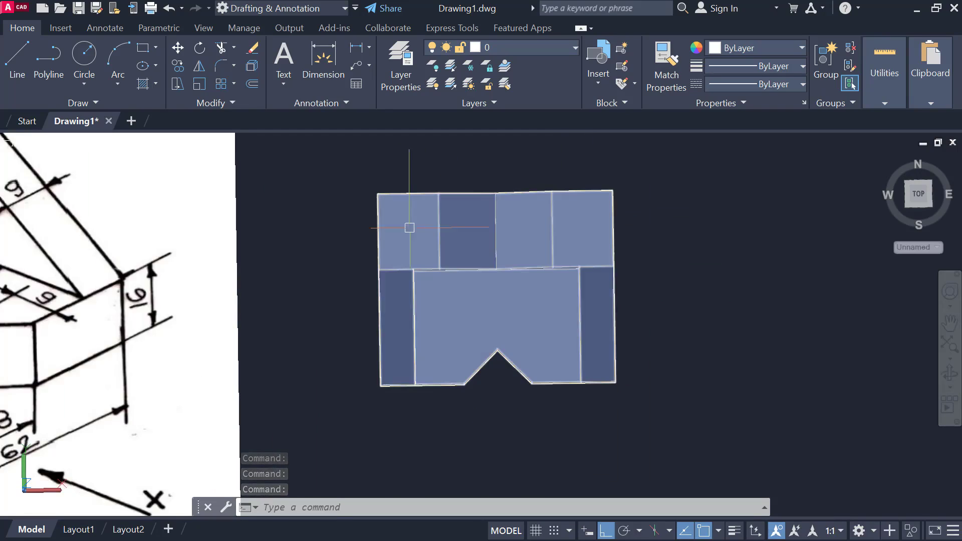
Step: Compare the block's top view with its tilted front view, relating the upper faces, side walls, V-shaped rear cut and front notch
scroll(483, 222, "up", 2)
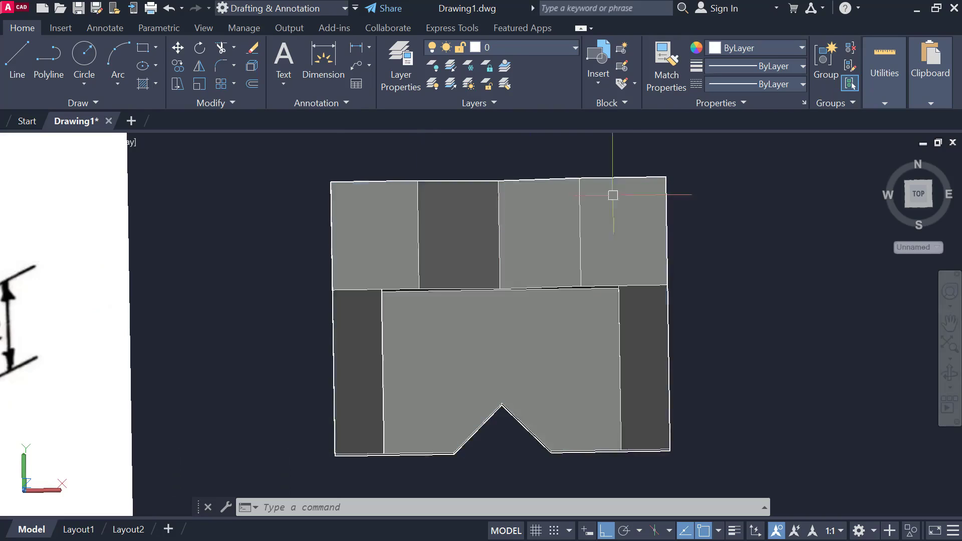
middle_click_drag(338, 316, 341, 246)
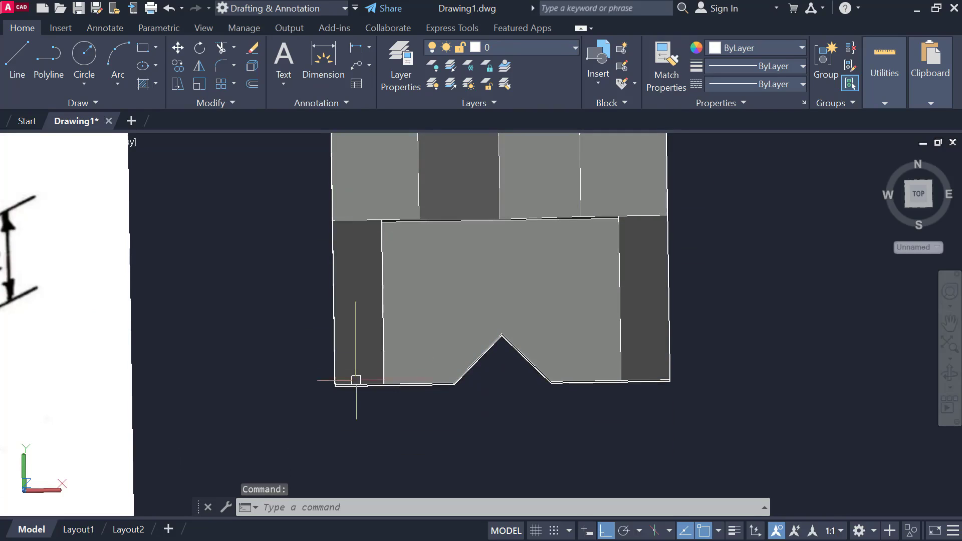
scroll(572, 390, "down", 2)
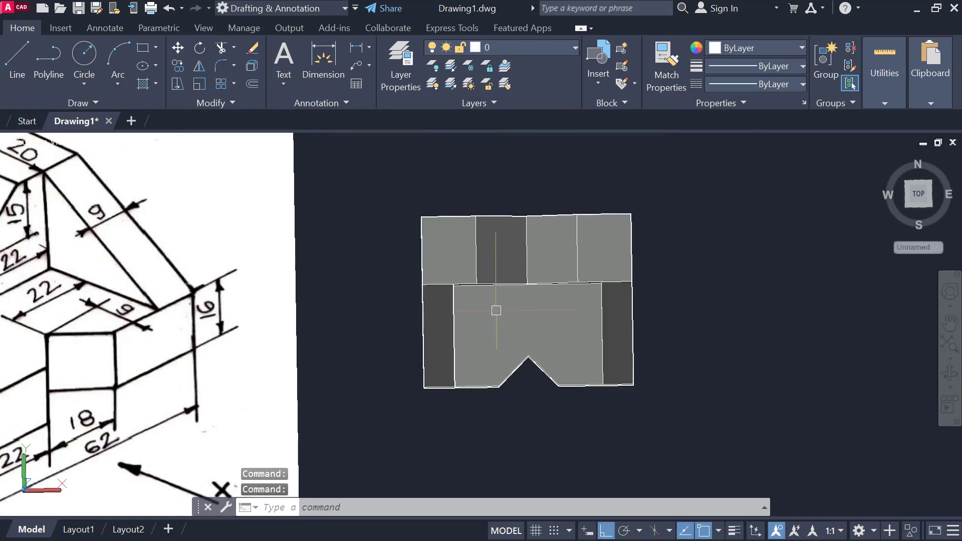
mouse_move(539, 410)
middle_mouse_down("shift")
mouse_move(522, 300)
mouse_move(530, 151)
mouse_move(520, 301)
mouse_move(511, 243)
middle_mouse_up("shift")
middle_click_drag(514, 330, 520, 507, "shift")
right_click(520, 507)
key("Escape")
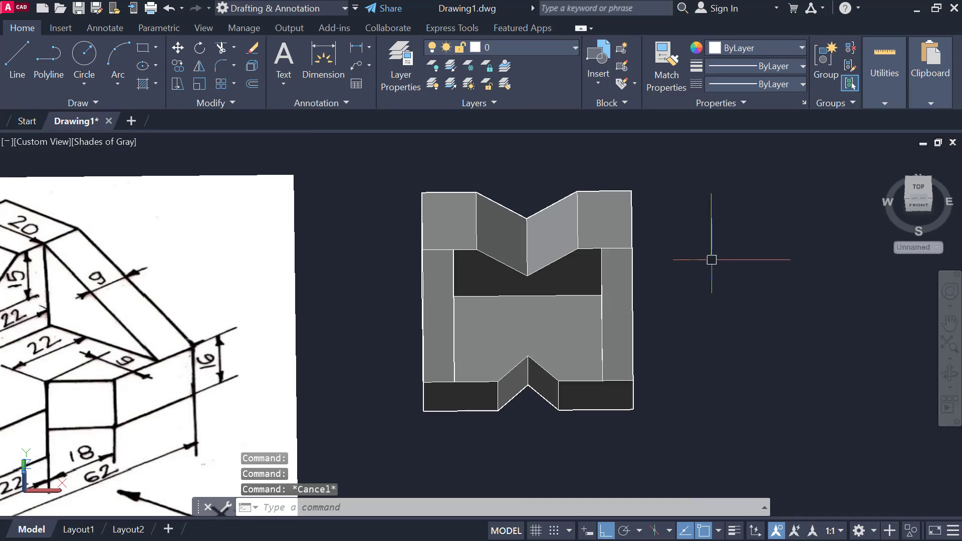
middle_click_drag(552, 221, 495, 374, "shift")
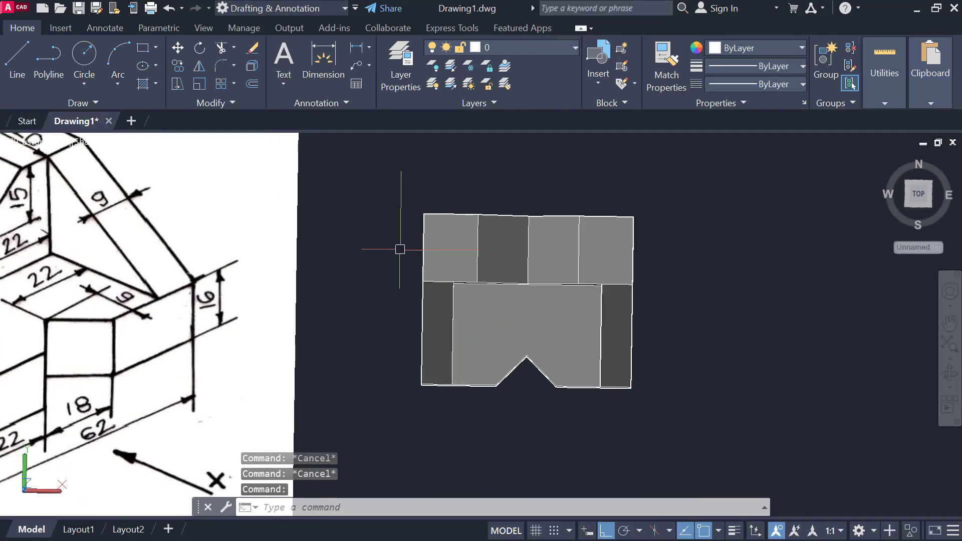
middle_click_drag(502, 323, 585, 243, "shift")
scroll(396, 386, "up", 5)
middle_click_drag(430, 270, 386, 329, "shift")
scroll(518, 404, "down", 3)
scroll(517, 406, "down", 4)
middle_click_drag(518, 406, 483, 458, "shift")
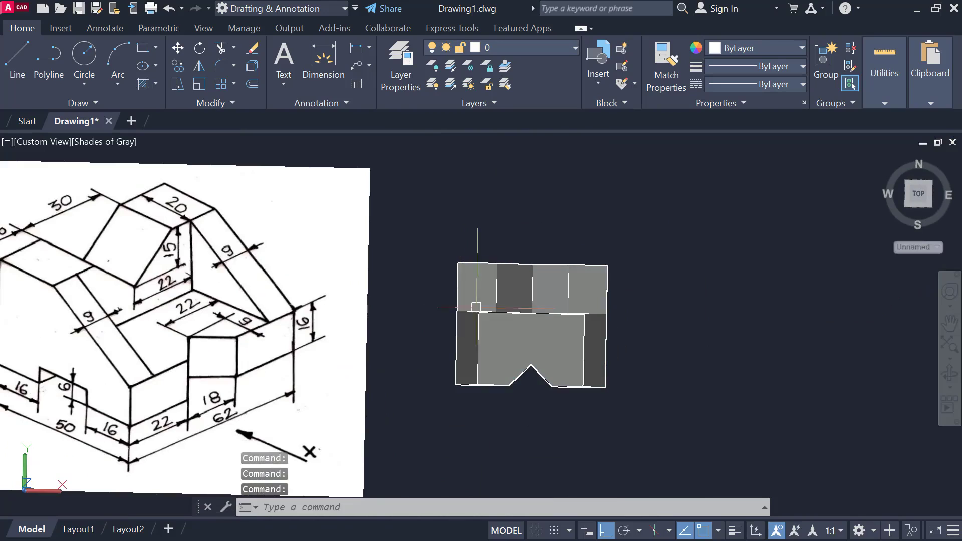
Step: Show the model in the X-ray visual style and inspect the block's hidden edges from the top
left_click(107, 144)
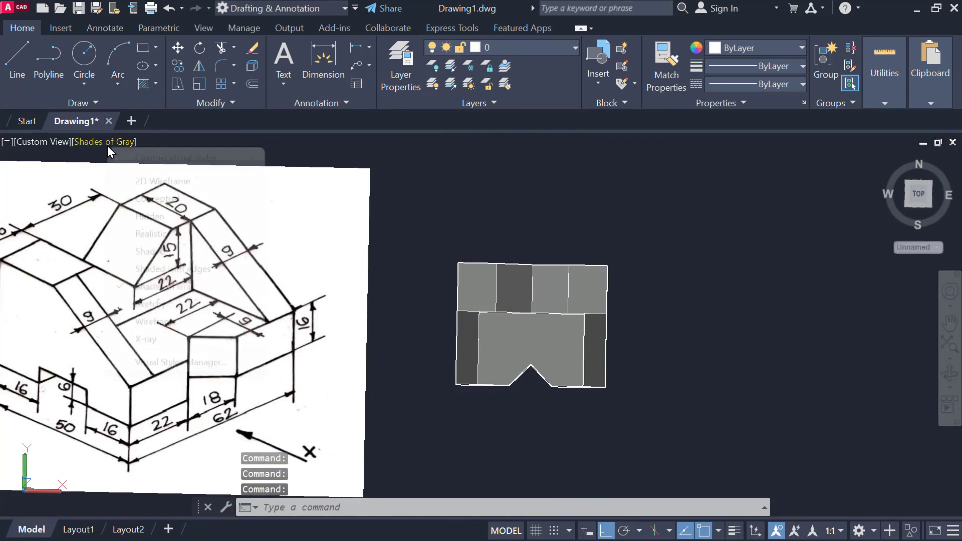
left_click(169, 341)
scroll(606, 308, "up", 3)
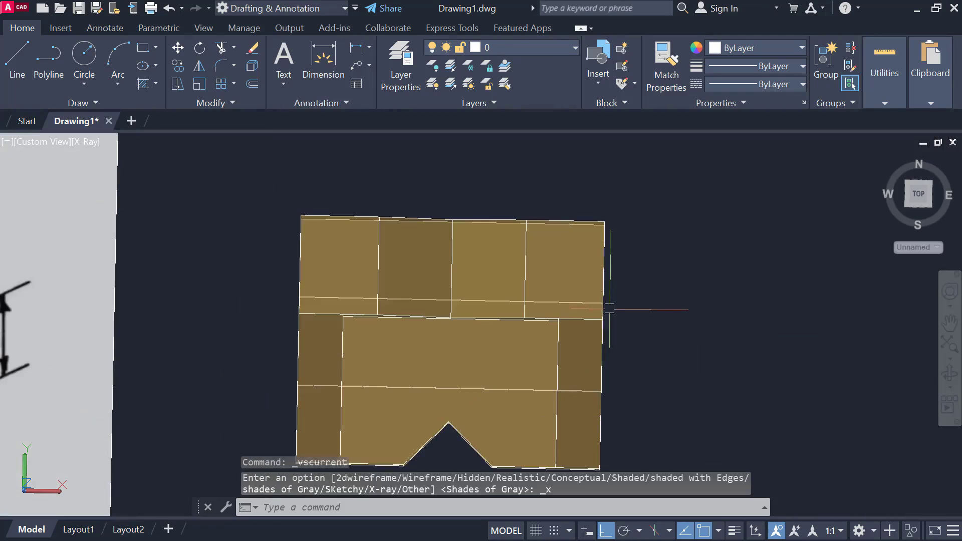
middle_click_drag(603, 358, 593, 330)
key("Escape")
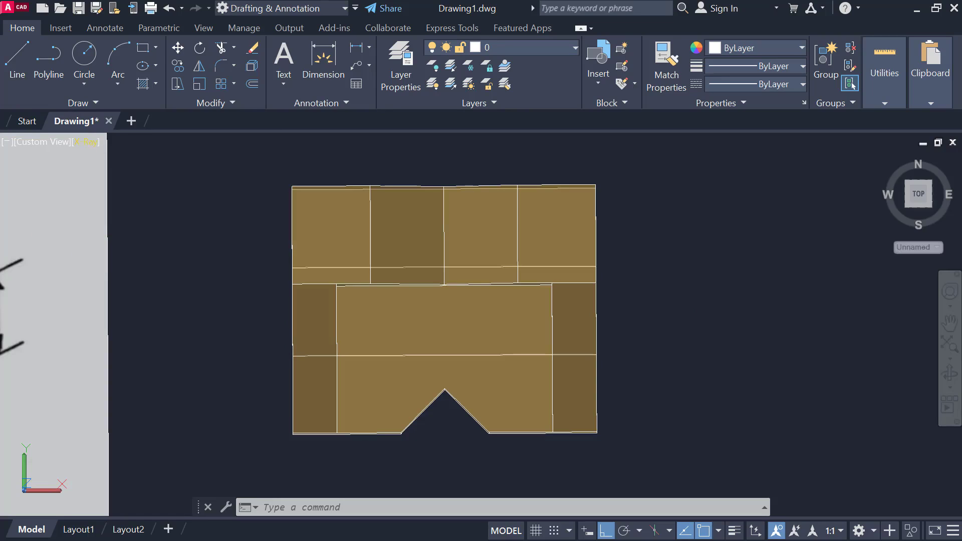
Step: Examine the dimensioned reference sketch up close, checking its lower edges and the arrow X that marks the front viewing direction
mouse_move(484, 391)
middle_mouse_down("shift")
mouse_move(441, 359)
mouse_move(441, 369)
mouse_move(440, 279)
mouse_move(417, 311)
mouse_move(681, 240)
mouse_move(636, 344)
mouse_move(434, 311)
middle_mouse_up("shift")
scroll(434, 310, "up", 2)
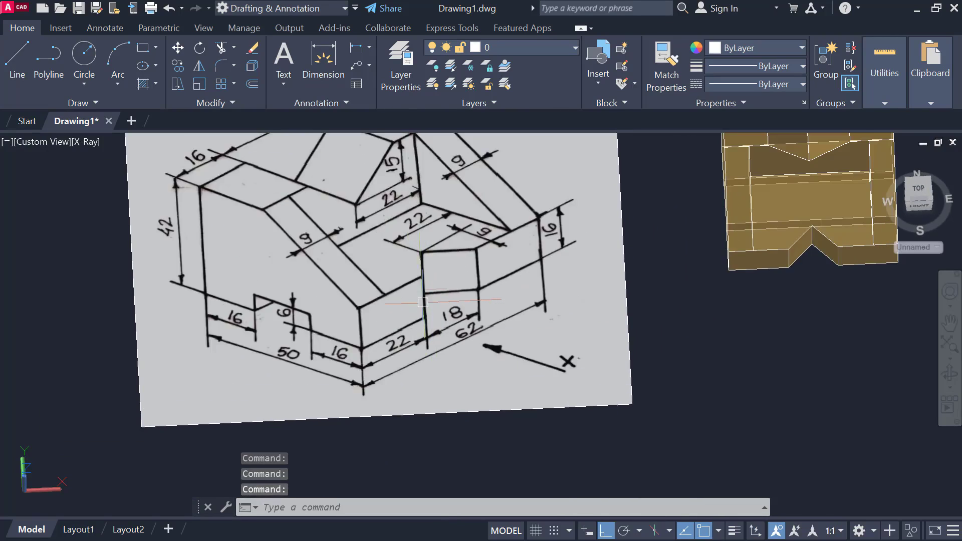
left_click(116, 204)
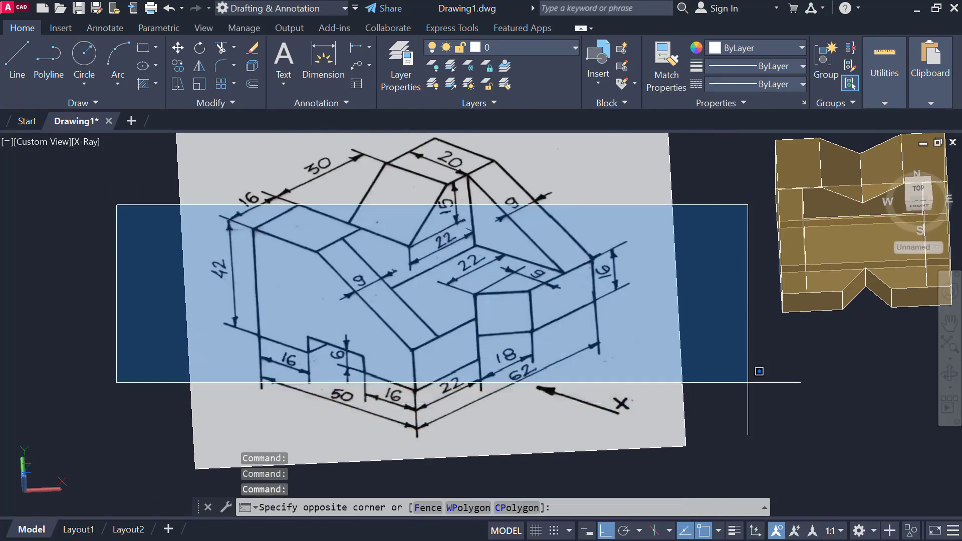
left_click(726, 397)
scroll(615, 414, "up", 2)
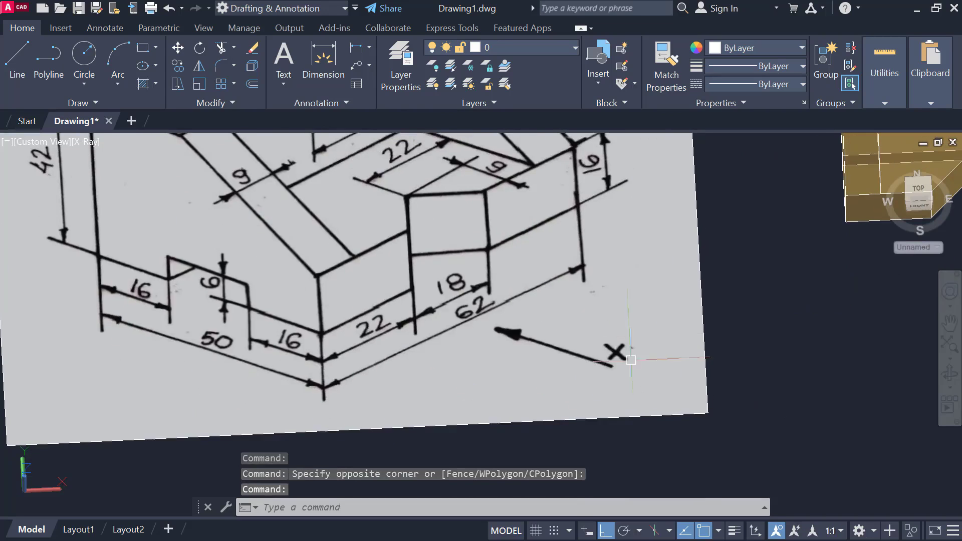
left_click(661, 458)
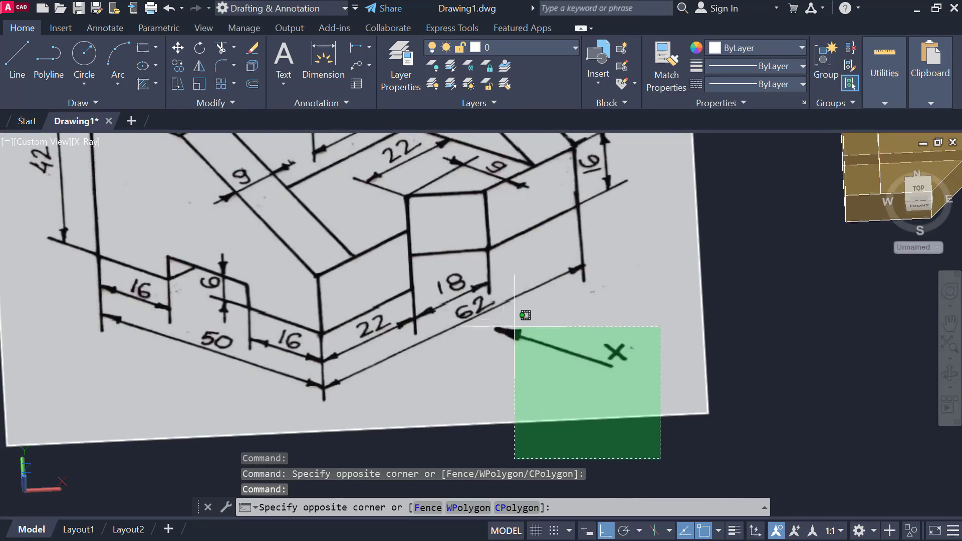
left_click(488, 286)
scroll(571, 347, "down", 4)
scroll(571, 348, "up", 3)
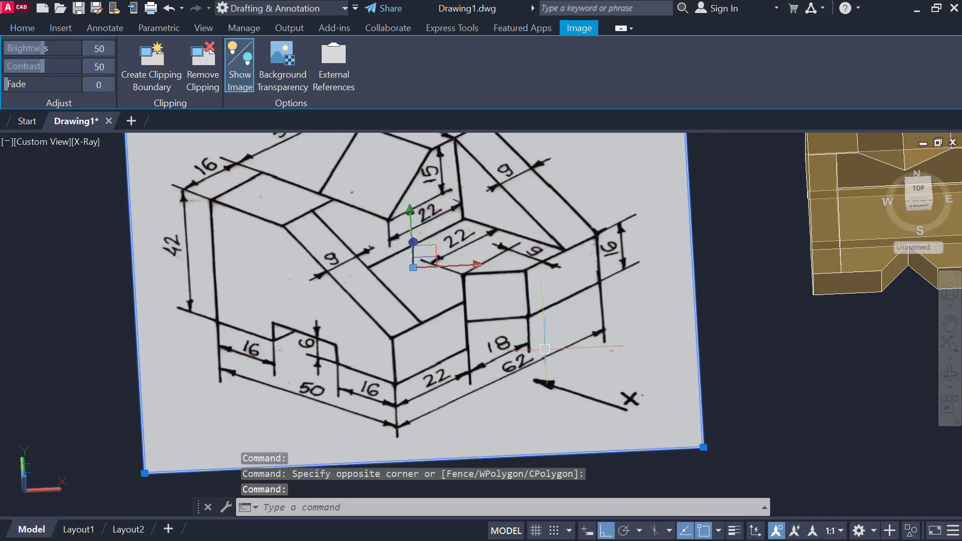
key("Escape")
scroll(454, 357, "down", 2)
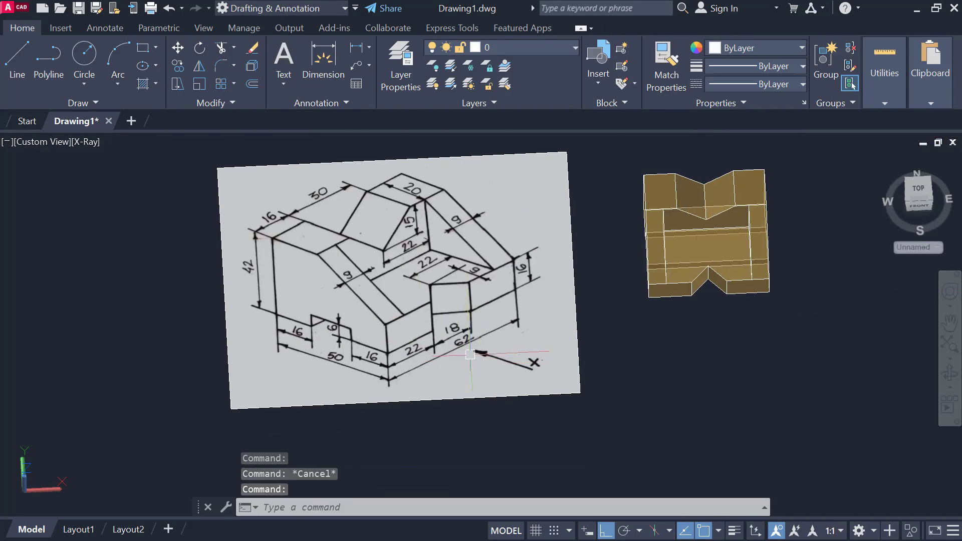
Step: Study the left side of the reference sketch as the viewing direction for the block's side view
scroll(470, 355, "up", 2)
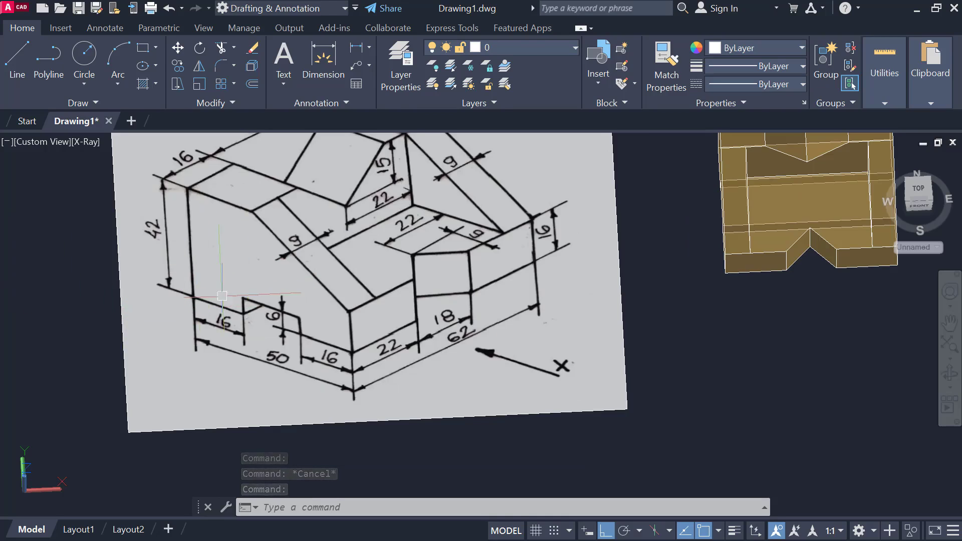
left_click(45, 292)
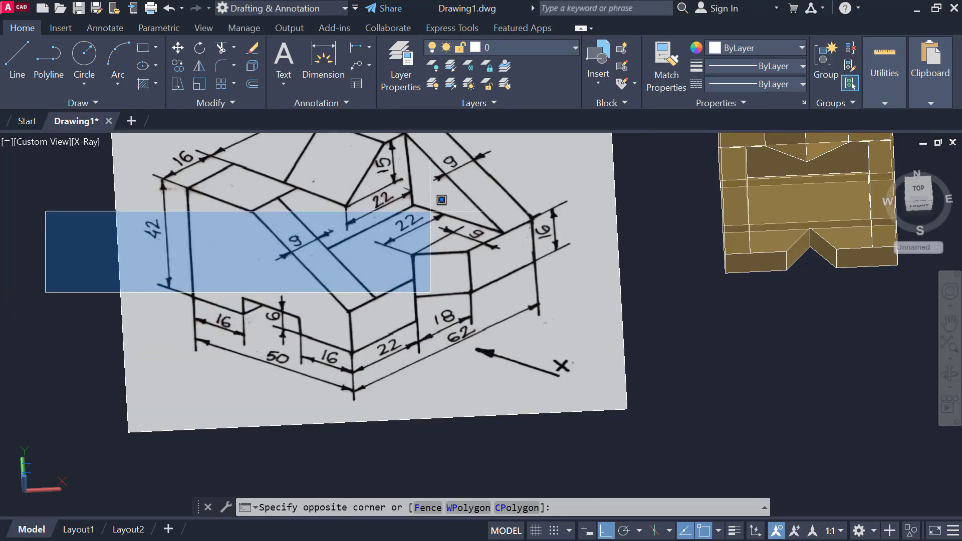
left_click(498, 142)
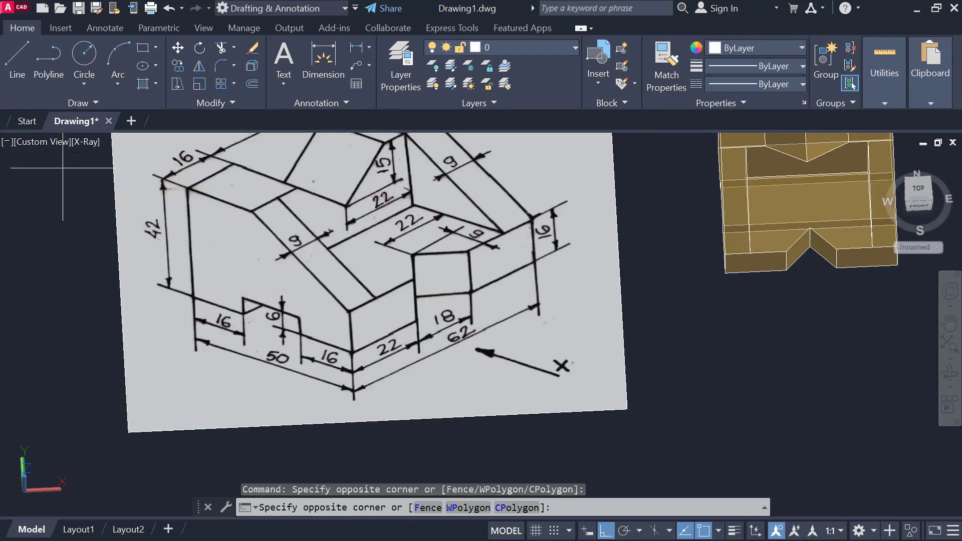
left_click(63, 168)
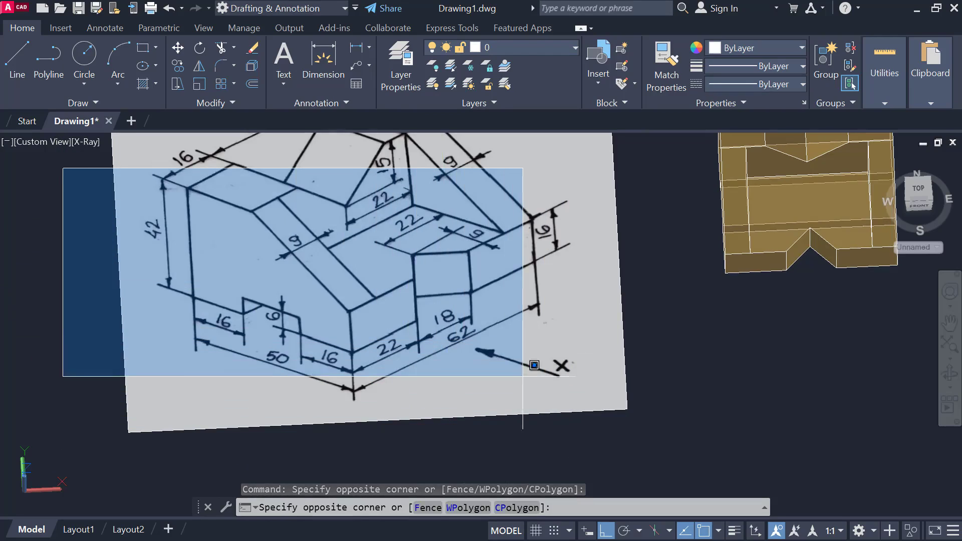
left_click(396, 423)
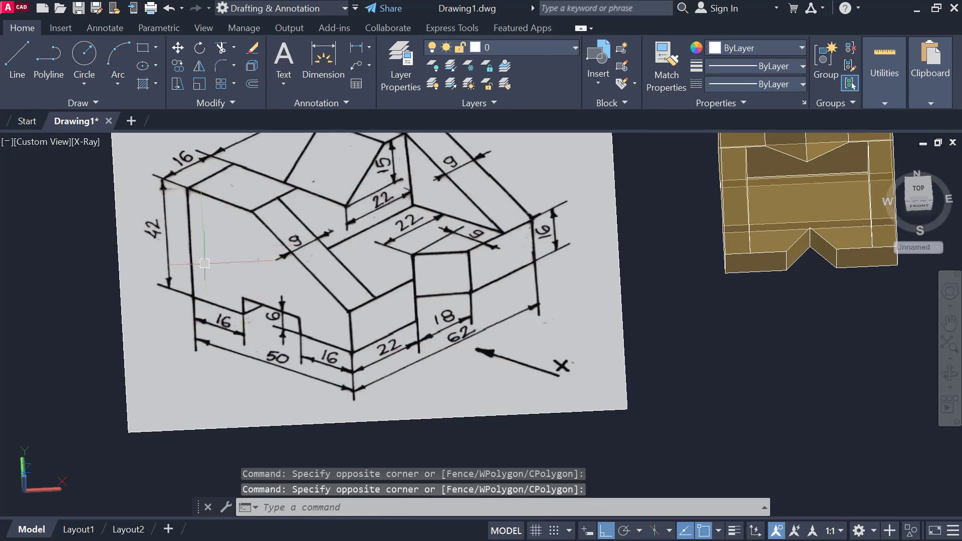
Step: View the block from its left side, comparing its outline in Shades of Gray with its hidden edges in X-ray
scroll(235, 261, "down", 4)
mouse_move(516, 348)
middle_mouse_down("shift")
mouse_move(441, 332)
mouse_move(590, 219)
mouse_move(496, 217)
mouse_move(599, 189)
mouse_move(587, 187)
middle_mouse_up("shift")
scroll(462, 258, "up", 5)
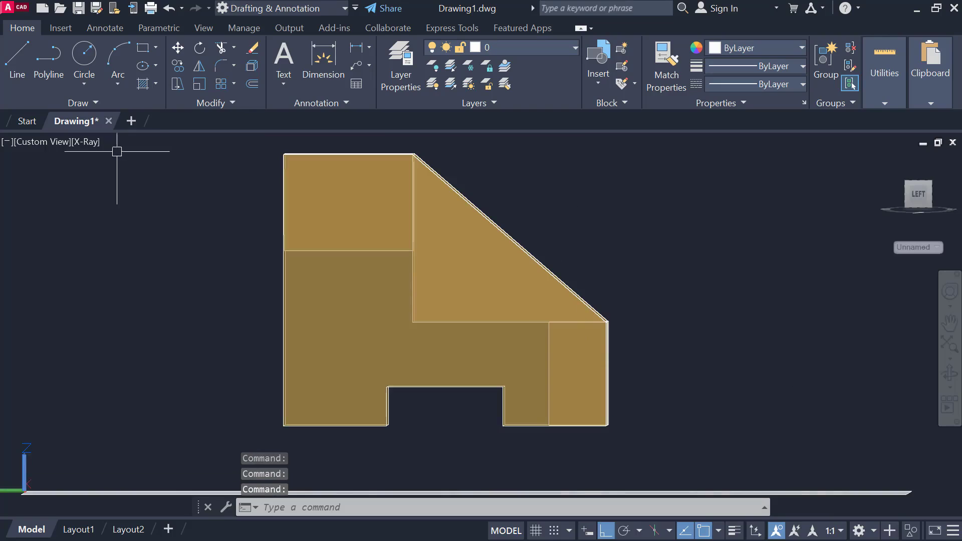
left_click(86, 143)
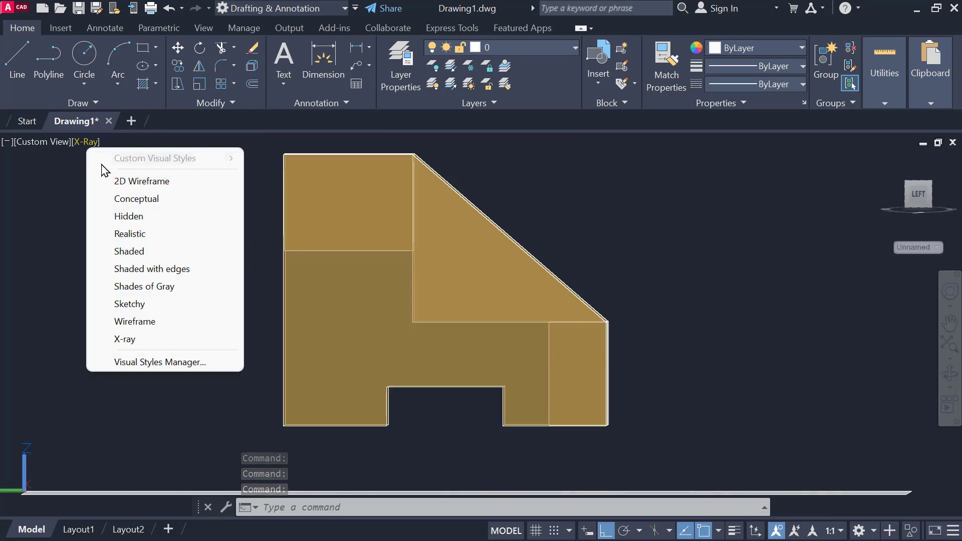
left_click(179, 287)
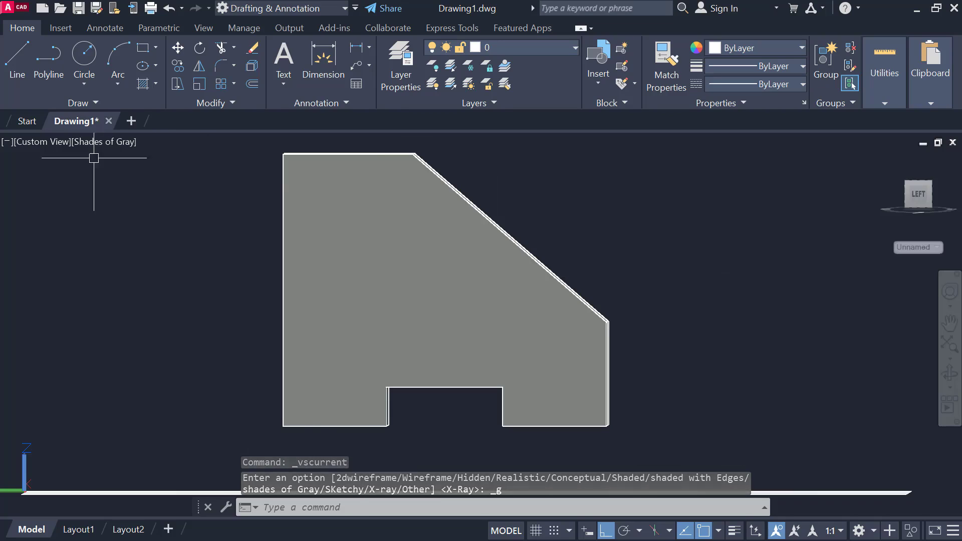
left_click(101, 143)
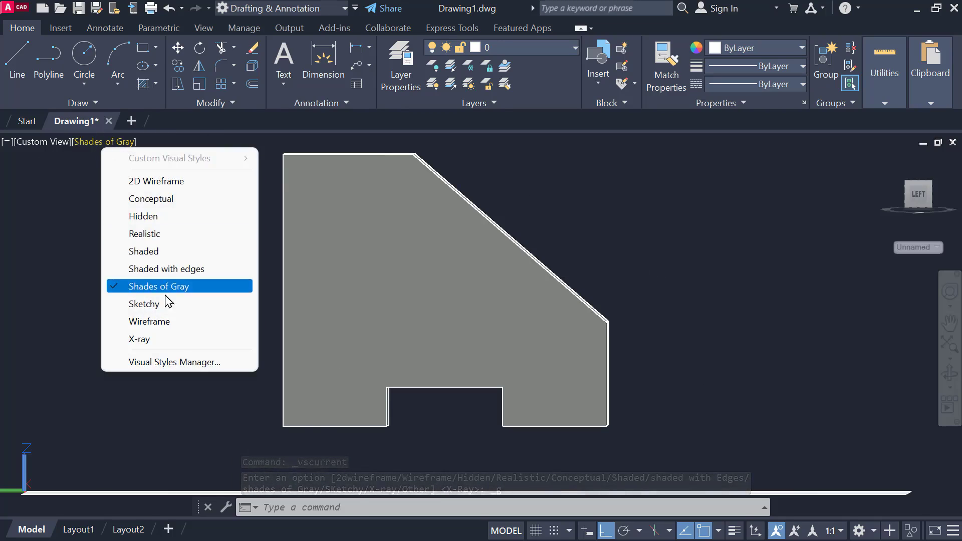
left_click(179, 340)
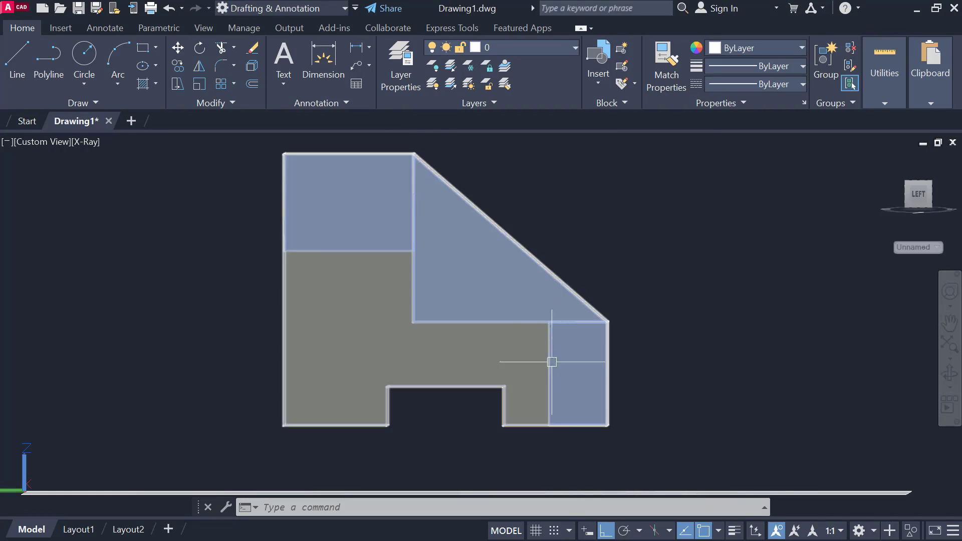
Step: Turn the block to a tilted front view and display it in the Shades of Gray visual style
middle_click_drag(608, 307, 559, 307, "shift")
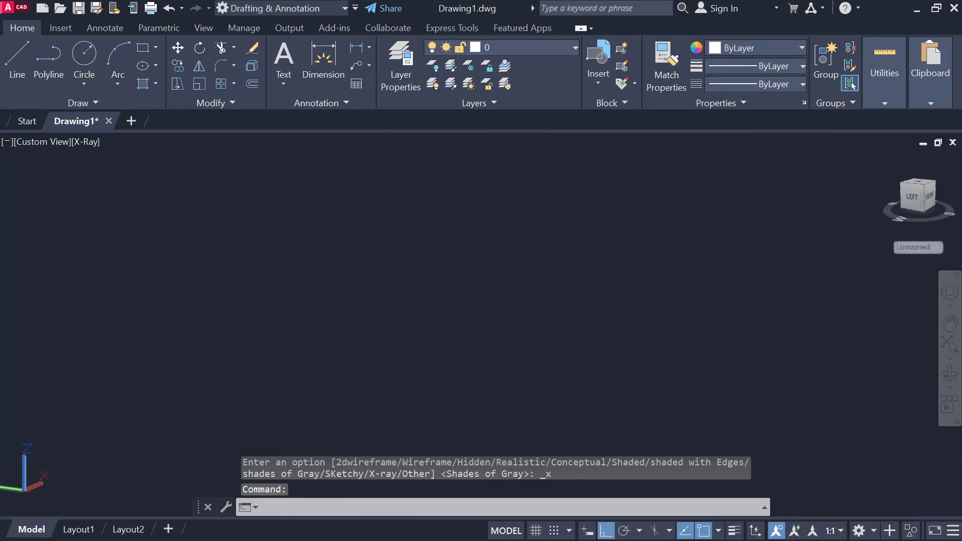
middle_click_drag(300, 372, 492, 196)
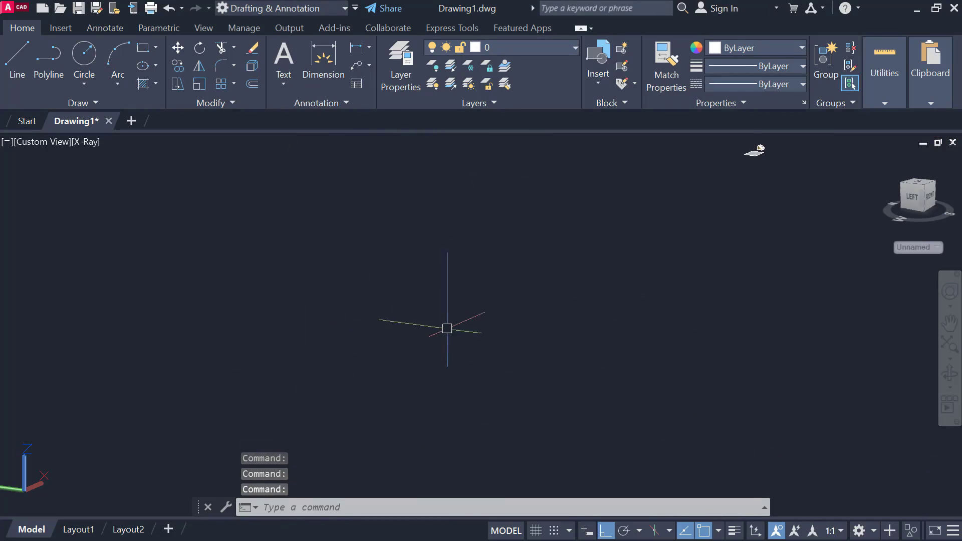
middle_click_drag(753, 152, 135, 142)
scroll(486, 281, "up", 14)
left_click(84, 141)
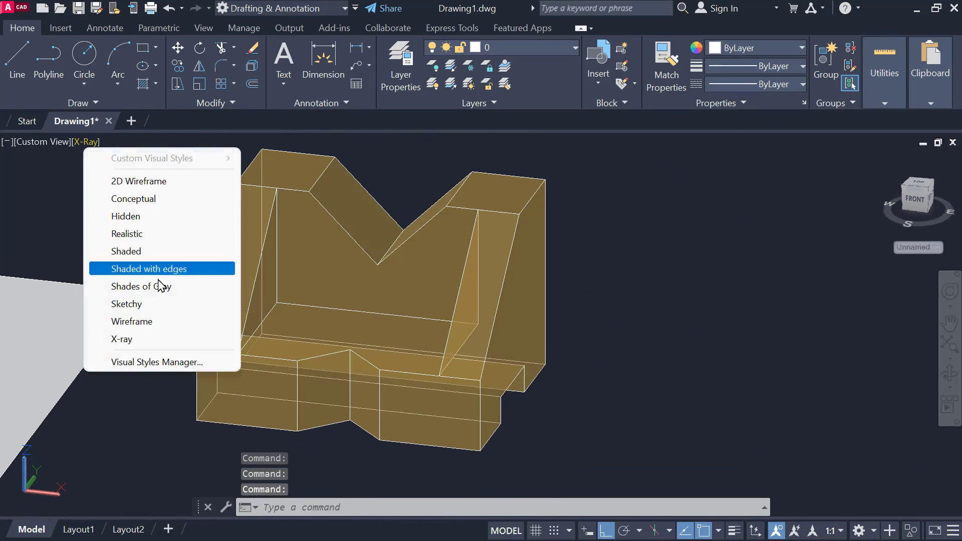
left_click(123, 284)
mouse_move(123, 284)
middle_mouse_down("shift")
mouse_move(507, 307)
mouse_move(378, 314)
mouse_move(369, 306)
mouse_move(451, 314)
mouse_move(436, 269)
mouse_move(441, 441)
mouse_move(476, 326)
mouse_move(552, 280)
mouse_move(586, 306)
mouse_move(591, 299)
mouse_move(486, 337)
mouse_move(436, 370)
mouse_move(317, 297)
middle_mouse_up("shift")
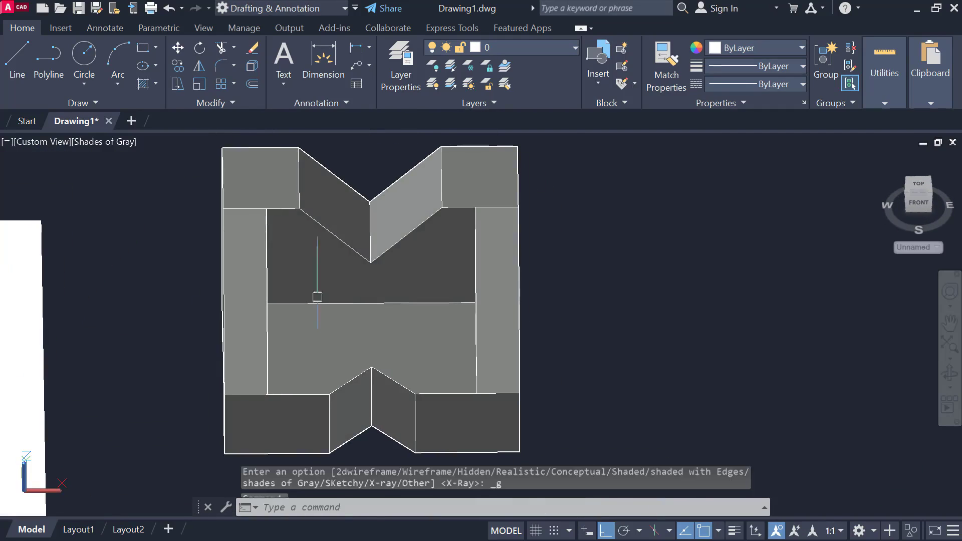
Step: Set the standard Top view and bring both the reference sketch and the block into sight
left_click(55, 145)
left_click(85, 181)
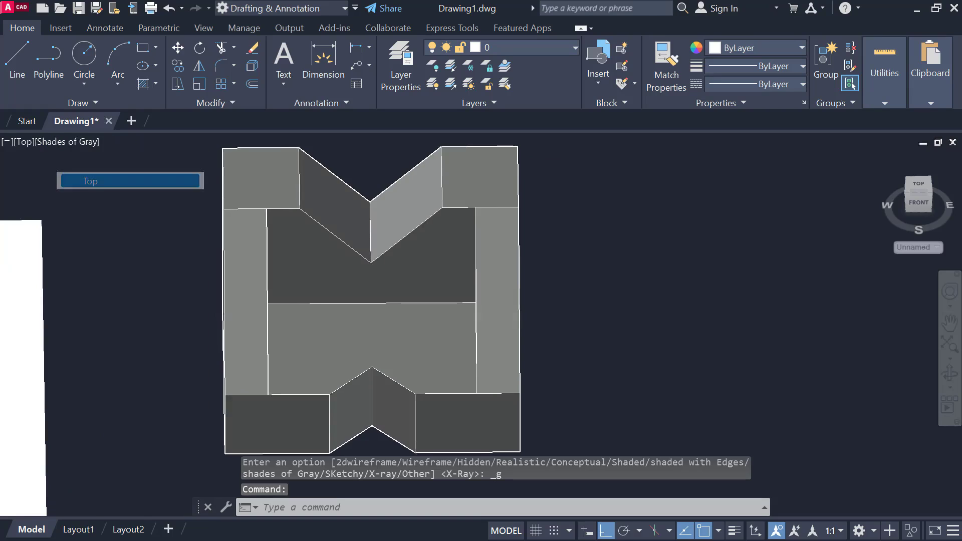
scroll(506, 324, "down", 2)
middle_click_drag(506, 326, 670, 320)
middle_click_drag(570, 322, 35, 291)
scroll(319, 286, "down", 2)
middle_click_drag(320, 286, 325, 295)
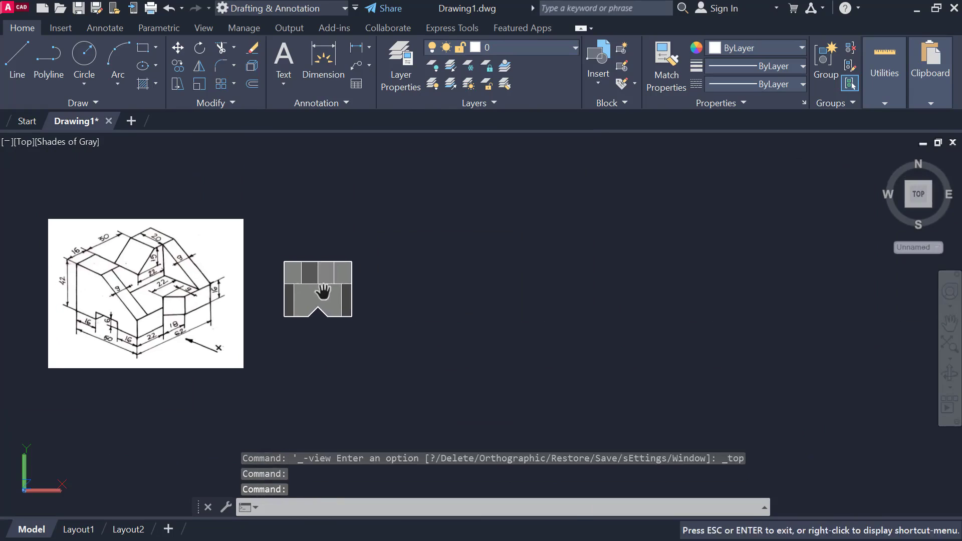
Step: Move the shaded block to the left of the reference sketch, clearing the space on the sketch's right for drawing
left_click(331, 282)
middle_click_drag(508, 320, 728, 329)
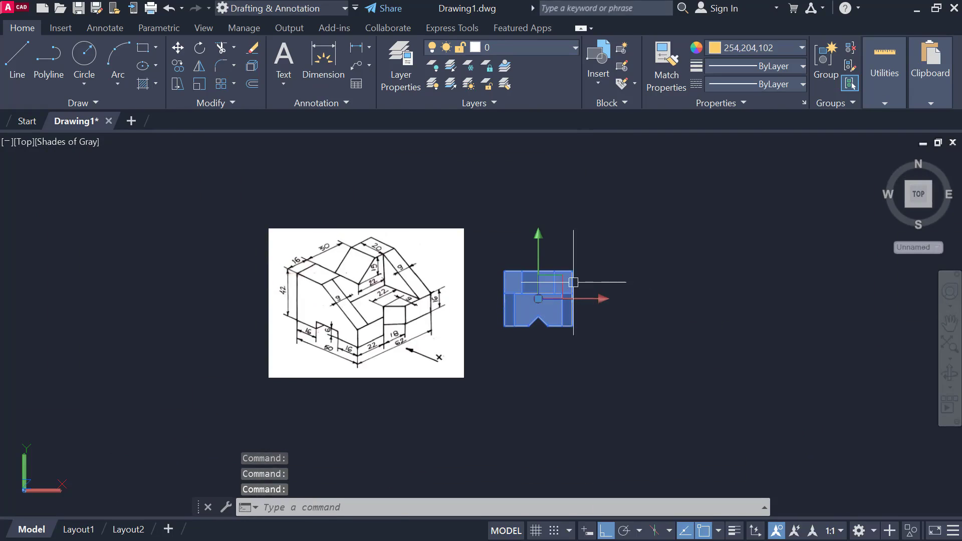
left_click_drag(200, 290, 174, 287)
middle_click_drag(495, 284, 400, 270)
scroll(455, 256, "up", 2)
middle_click_drag(455, 260, 460, 269)
middle_click_drag(532, 273, 448, 290)
middle_click_drag(573, 303, 610, 274)
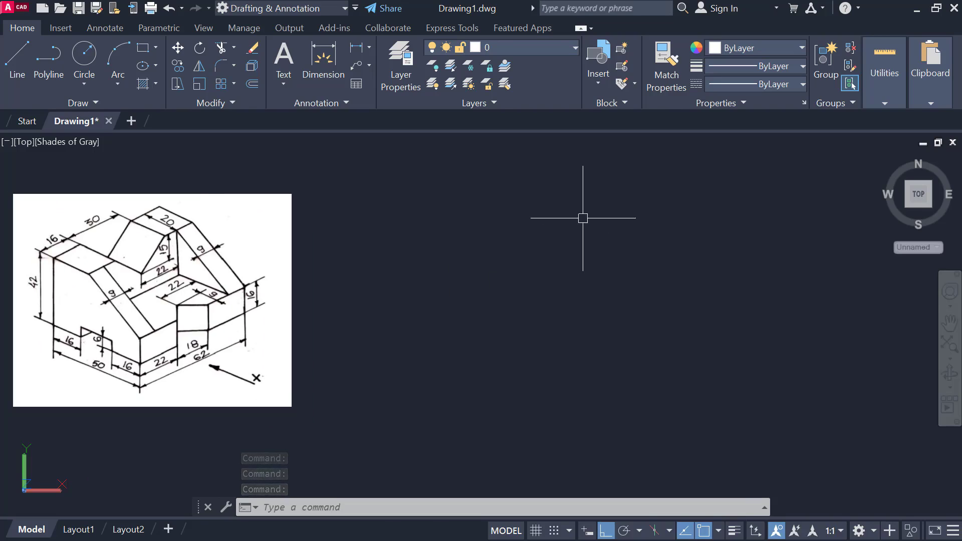
Step: Set the uniform background of the 3D parallel projection context to White in the drawing window colors and apply the options
right_click(546, 178)
left_click(582, 474)
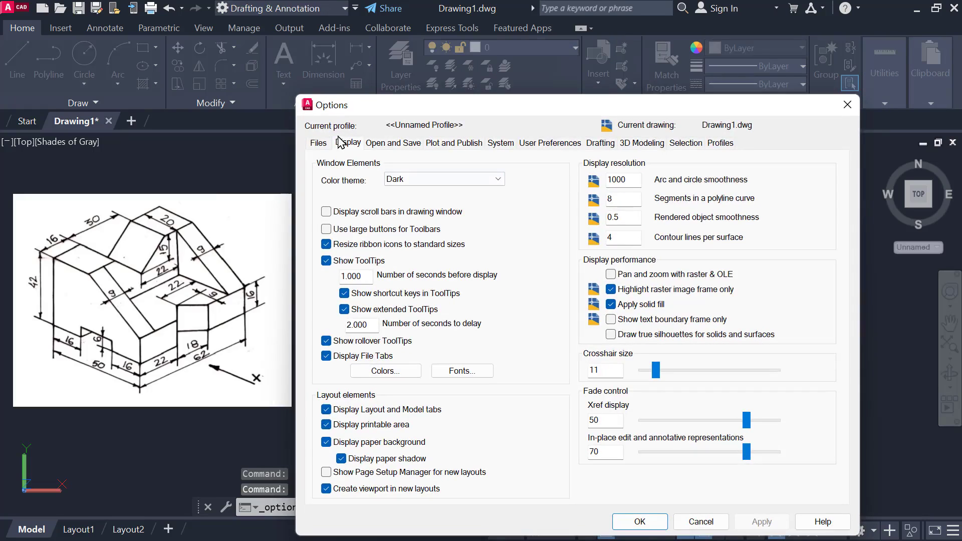
left_click(397, 373)
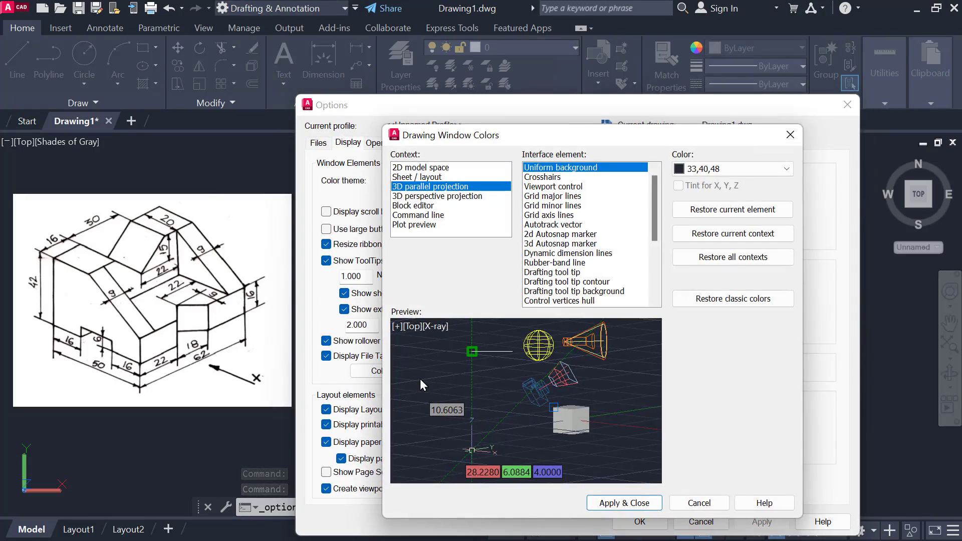
left_click(730, 177)
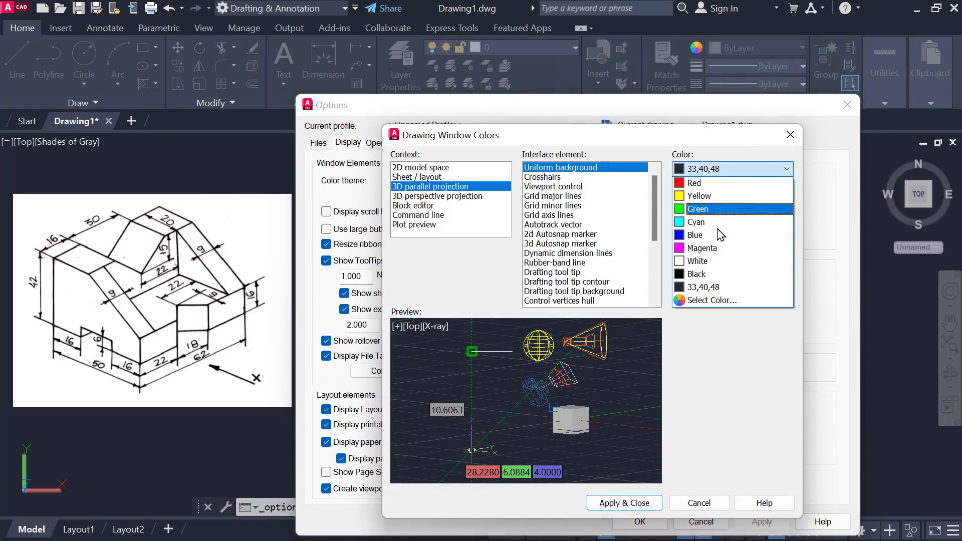
left_click(721, 268)
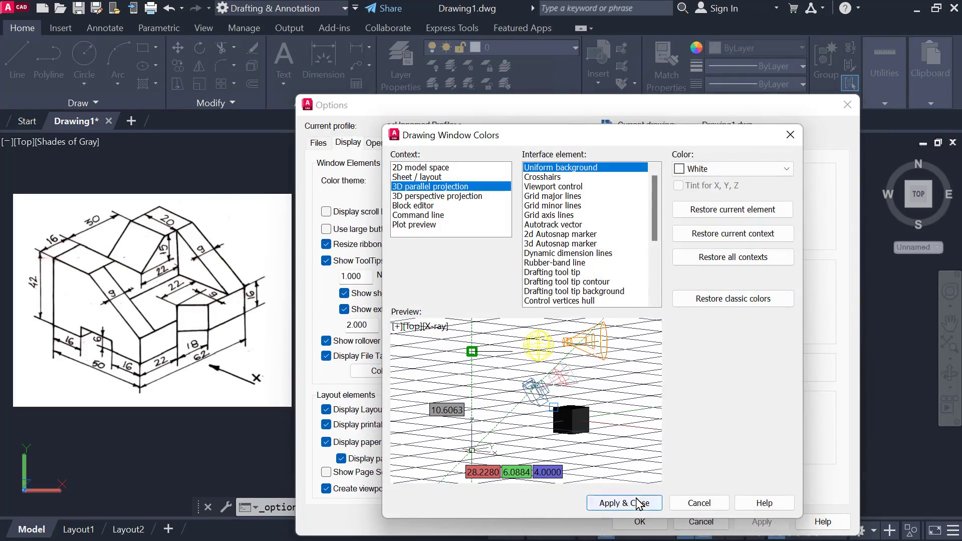
left_click(637, 503)
left_click(634, 522)
Step: Turn on Dynamic Input, and switch the grid display on and off again
middle_click_drag(488, 323, 496, 310)
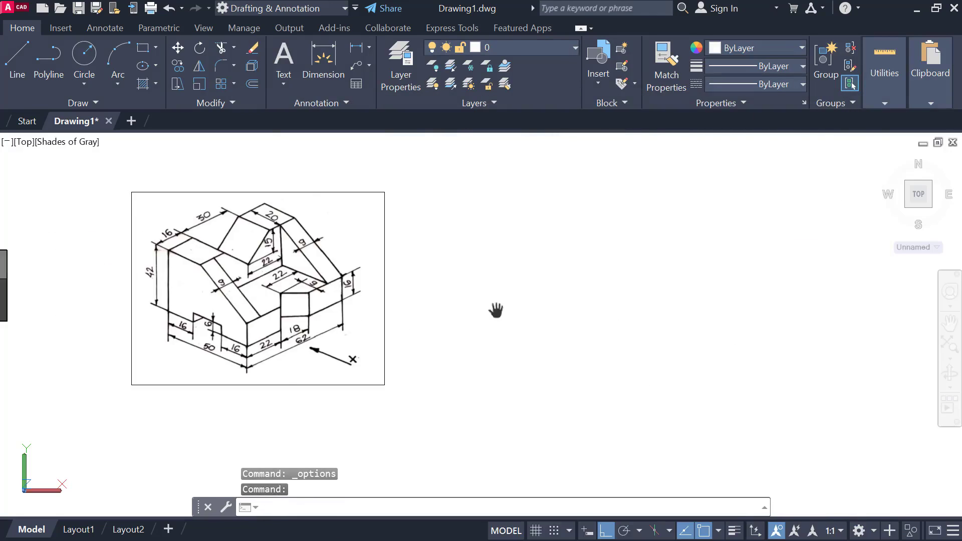
middle_click_drag(615, 325, 536, 331)
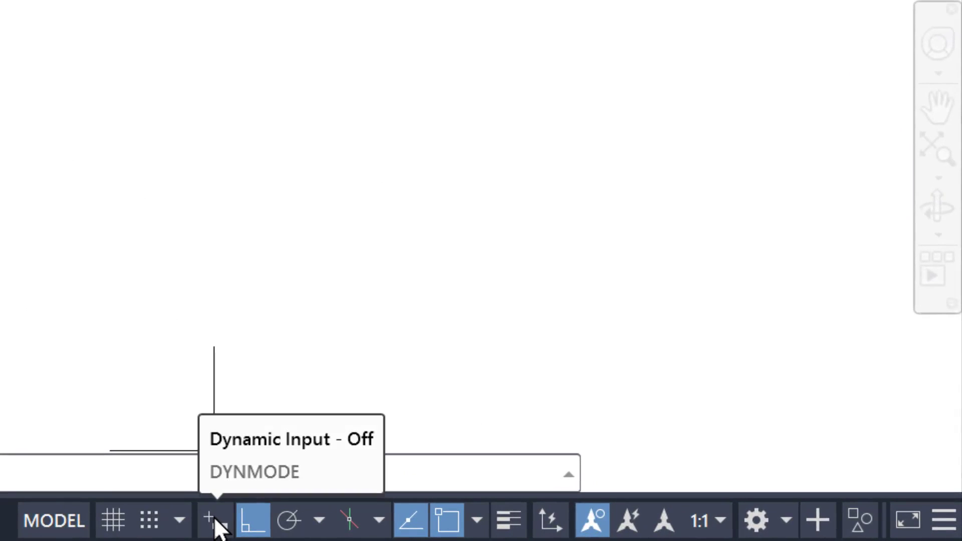
left_click(215, 523)
left_click(113, 521)
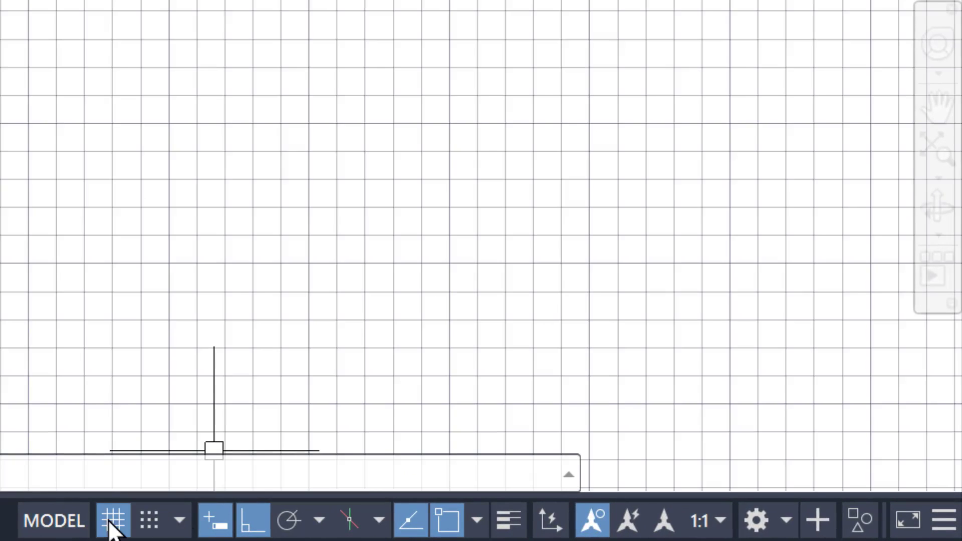
left_click(112, 521)
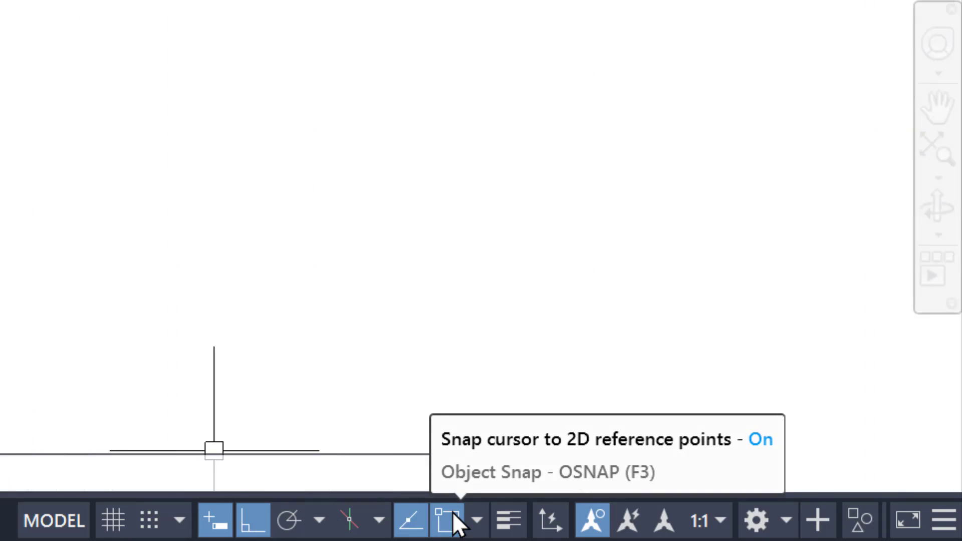
Step: Review the list of object snap modes, leaving every listed mode enabled
left_click(476, 522)
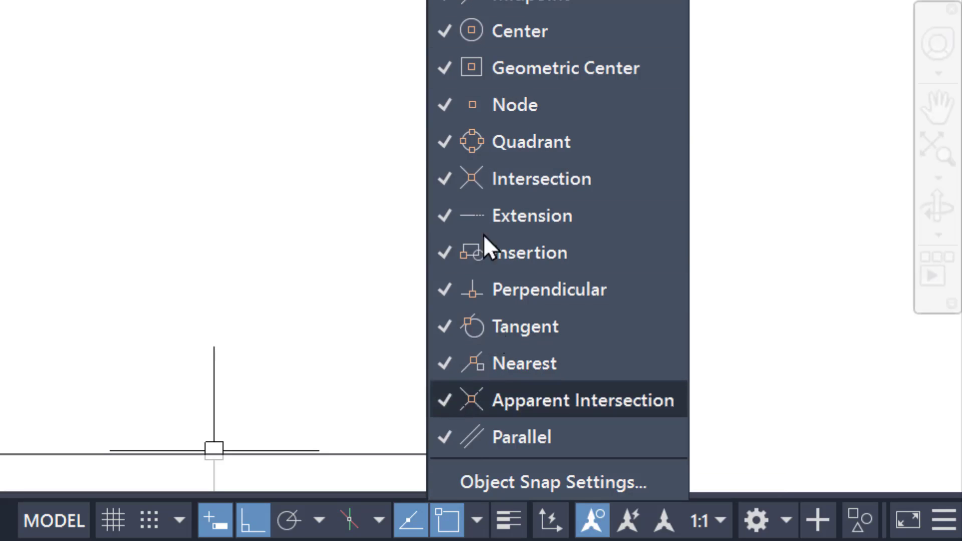
left_click(471, 150)
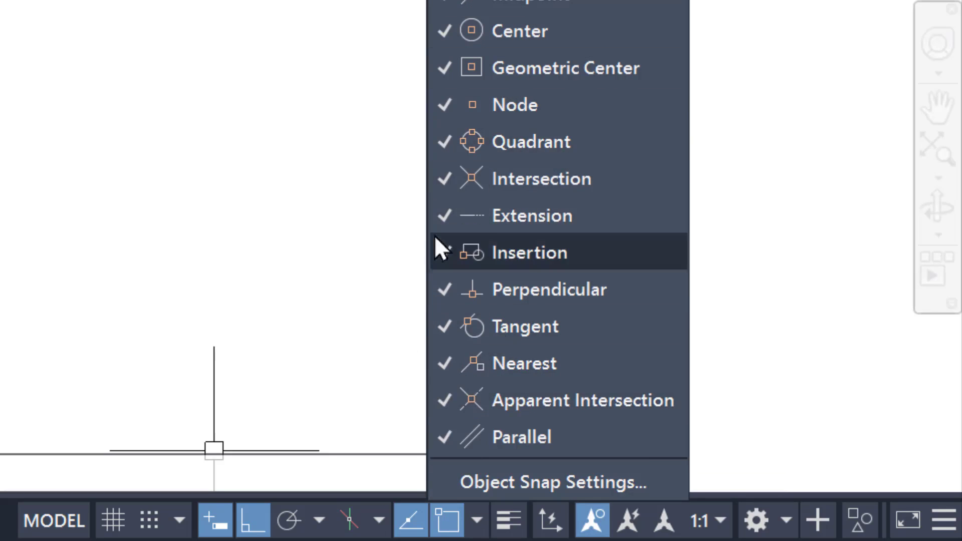
left_click(310, 223)
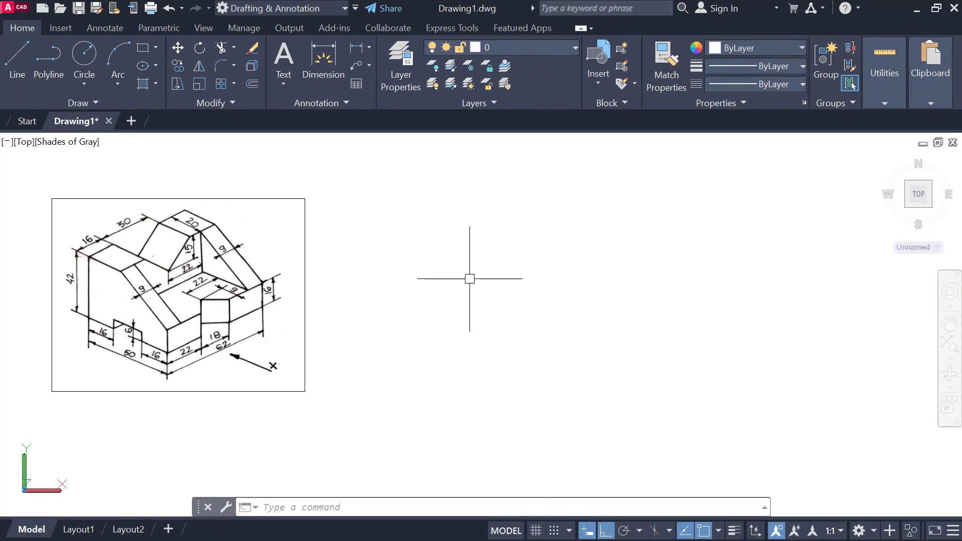
Step: Draw a trial corner of one horizontal and one vertical line beside the reference sketch in the default lineweight
key("Return")
left_click(401, 242)
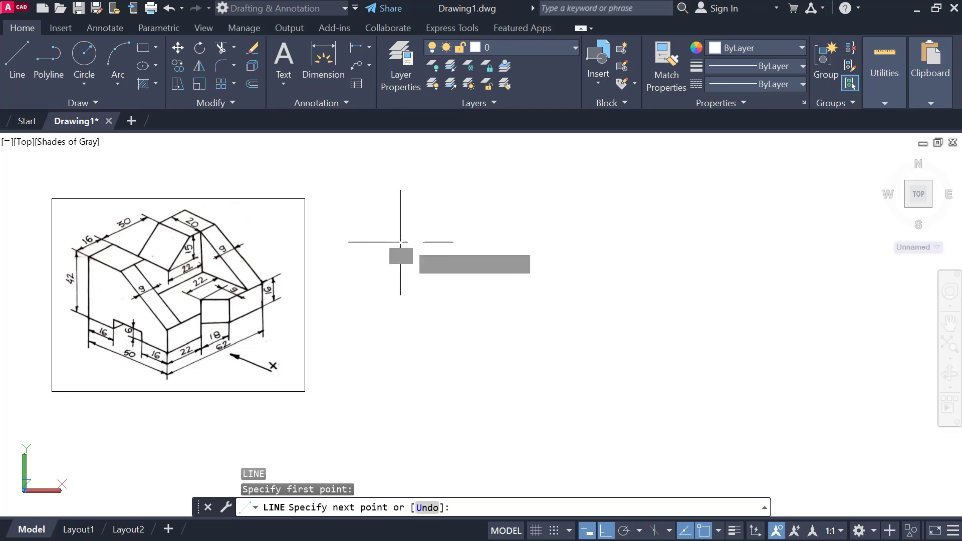
left_click(610, 242)
left_click(610, 329)
key("Escape")
scroll(498, 258, "up", 2)
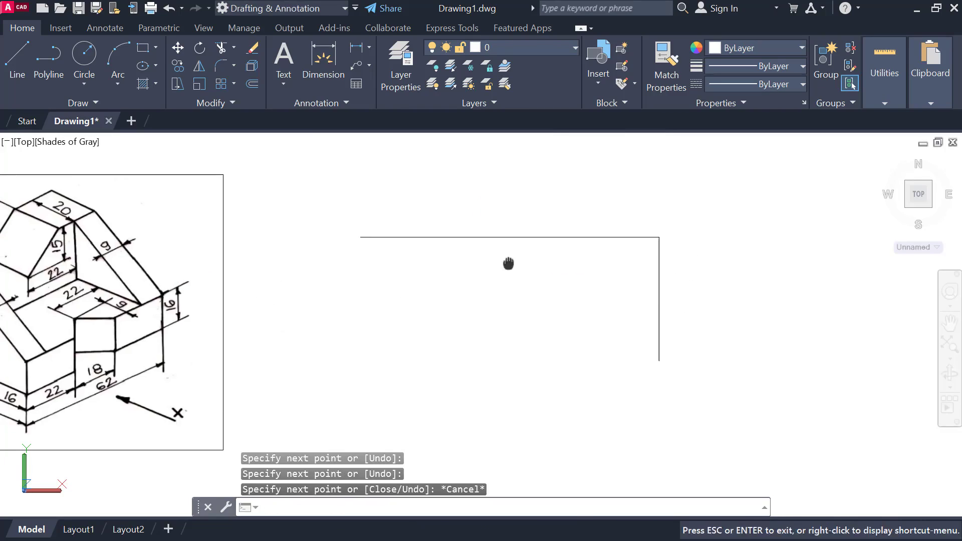
Step: Try selecting the two thin trial lines with a crossing window and delete them
left_click(676, 212)
left_click(535, 336)
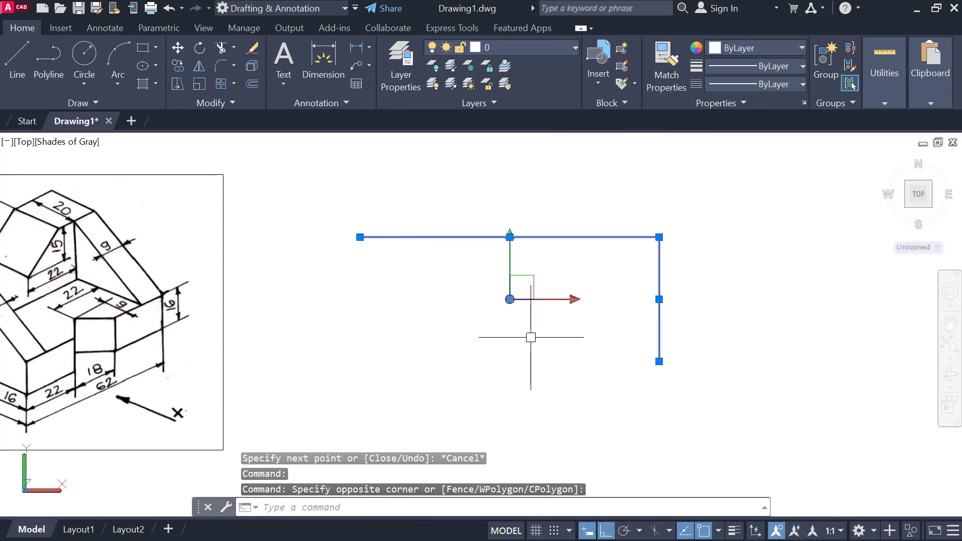
key("Escape")
left_click(684, 226)
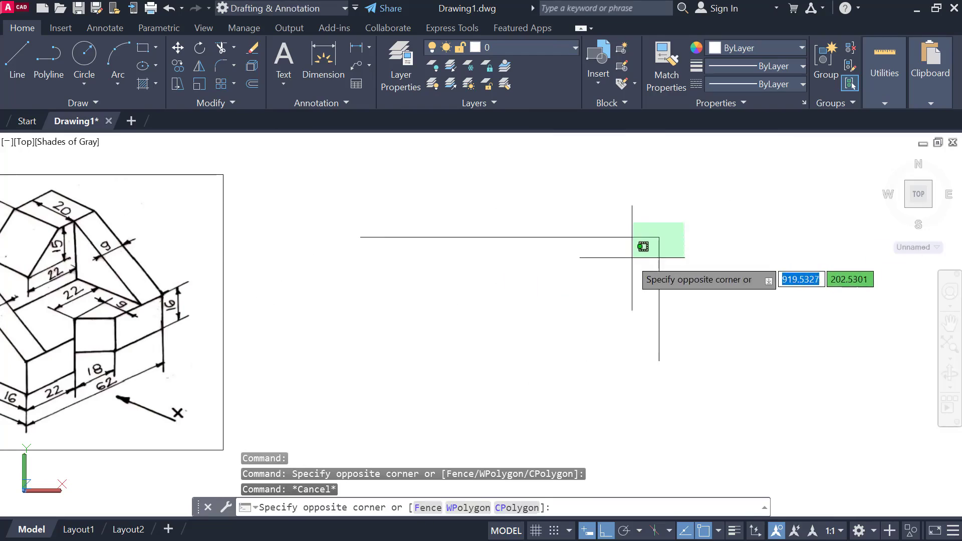
left_click(645, 259)
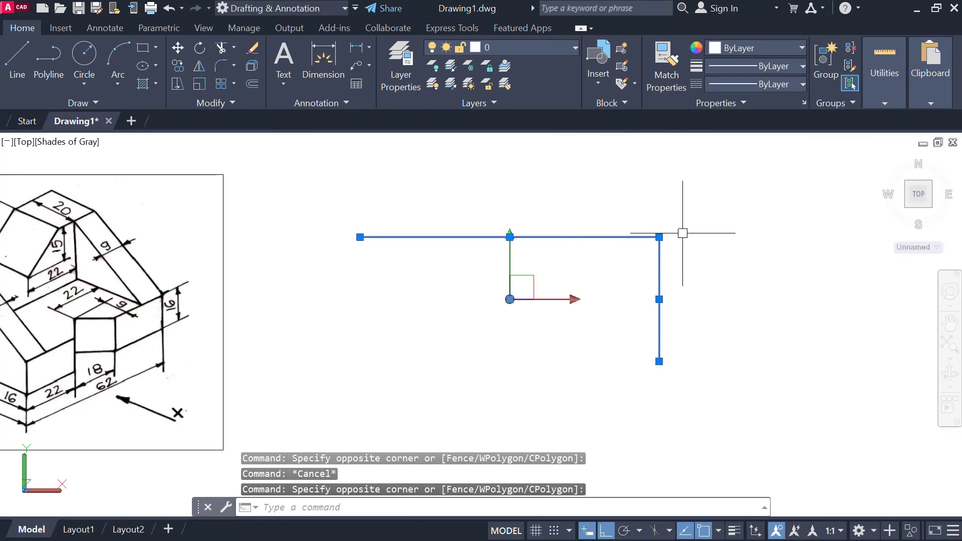
key("Escape")
left_click(736, 211)
left_click(608, 281)
key("Delete")
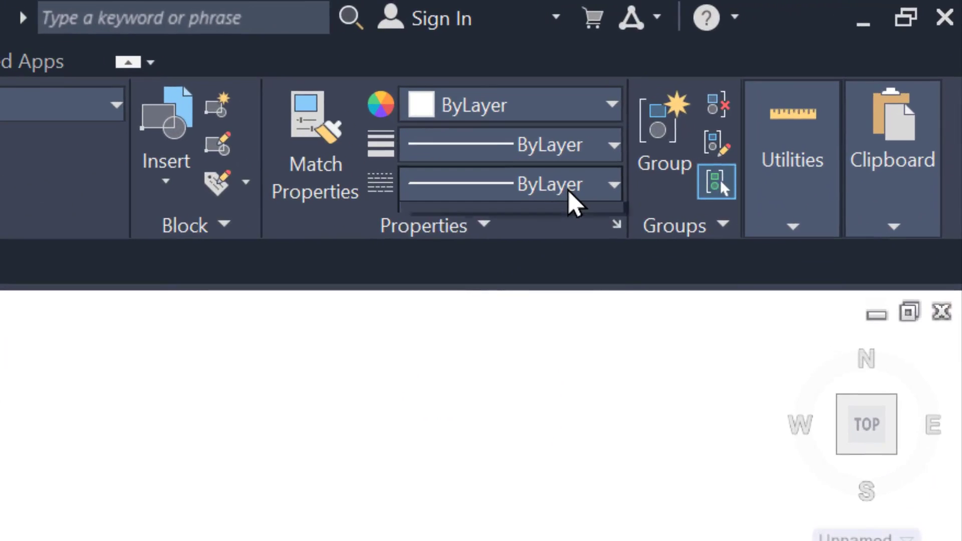
Step: Set the current lineweight to 0.30 mm and turn on the lineweight display
left_click(715, 111)
left_click(714, 111)
left_click(576, 147)
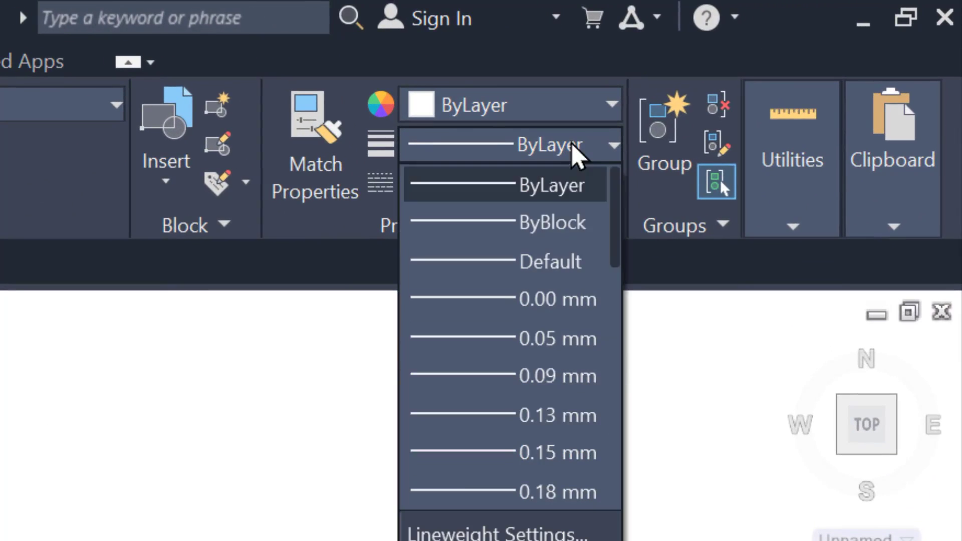
scroll(552, 264, "down", 4)
scroll(549, 268, "down", 3)
scroll(550, 268, "up", 4)
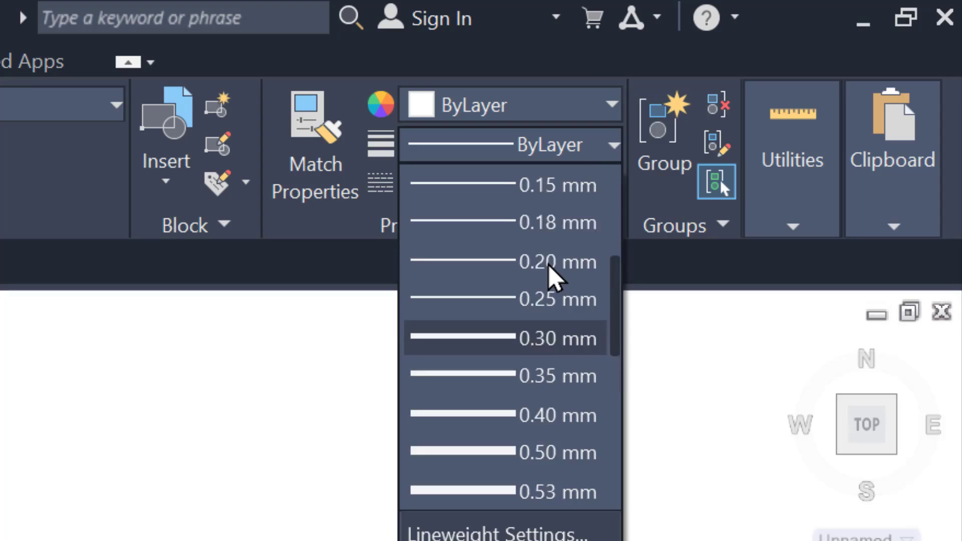
left_click(509, 339)
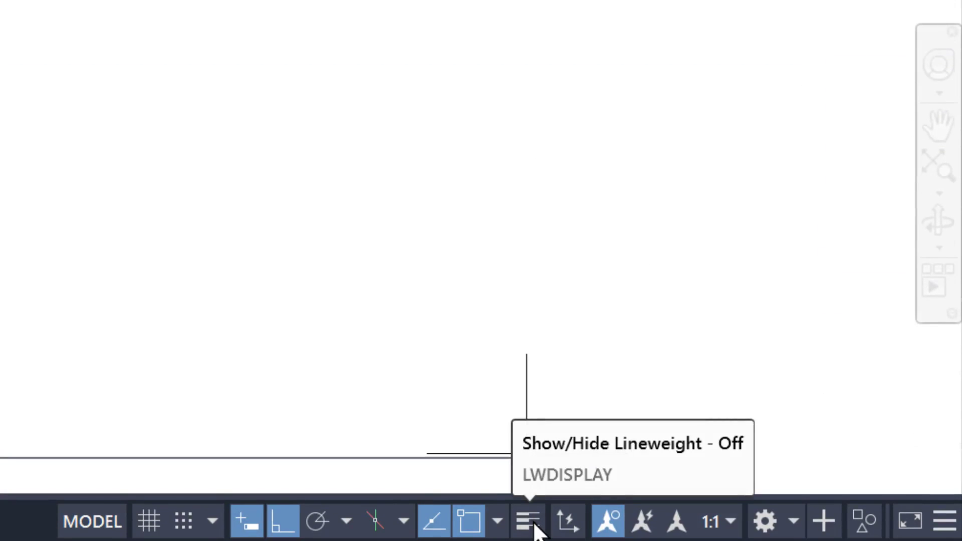
left_click(531, 522)
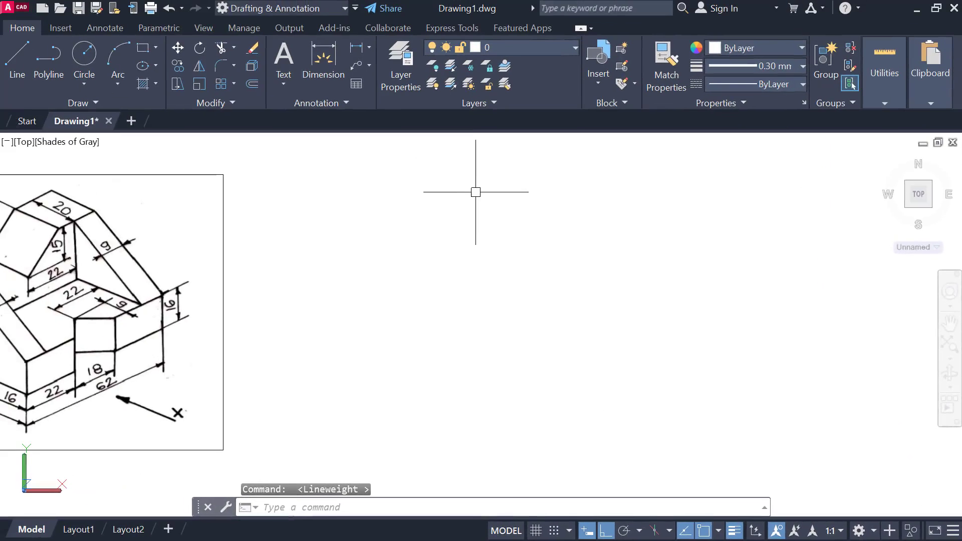
Step: Draw a trial corner in the 0.30 mm lineweight: a horizontal line about 105 long and a vertical line down from its end
type("l")
key("Return")
left_click(424, 238)
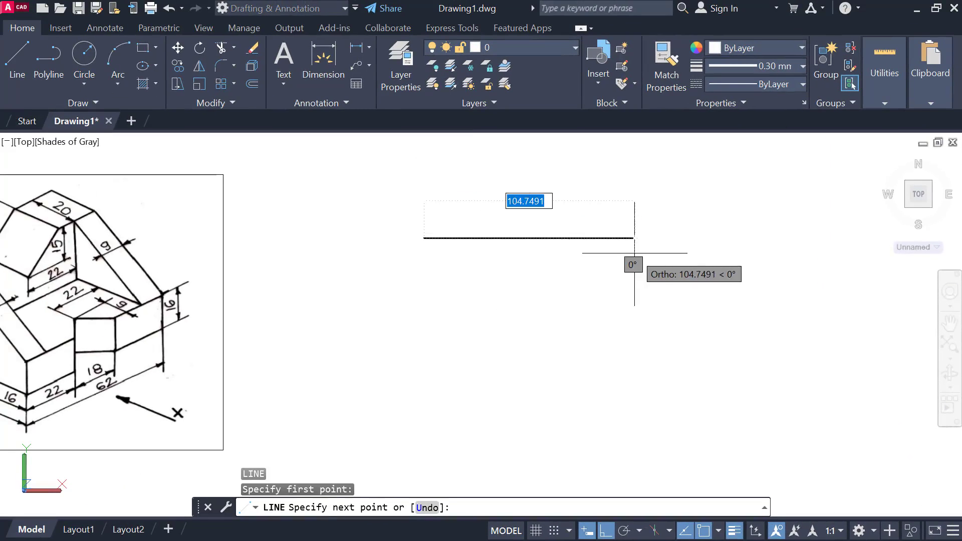
left_click(635, 238)
left_click(635, 327)
key("Escape")
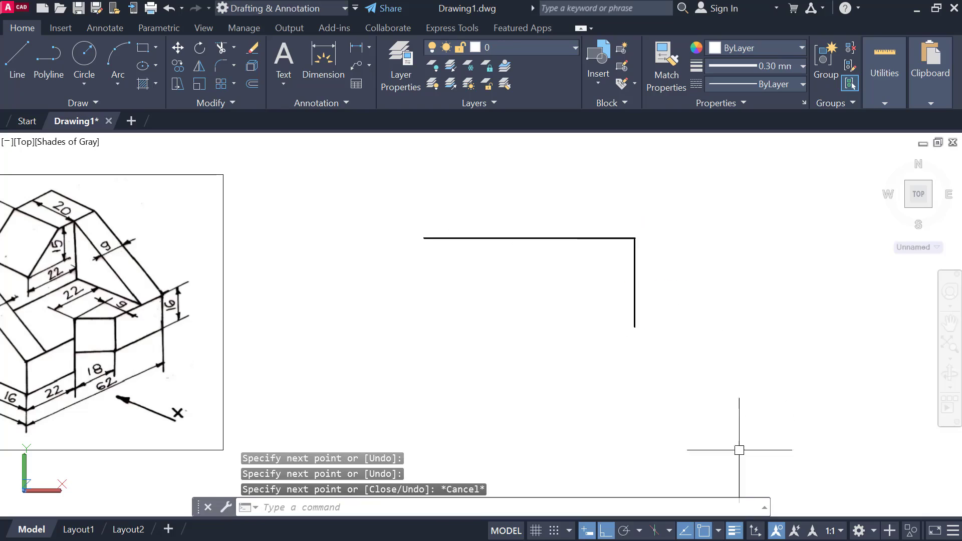
Step: Compare the thick trial lines with lineweight display off and on, and delete them
left_click(740, 532)
left_click(740, 532)
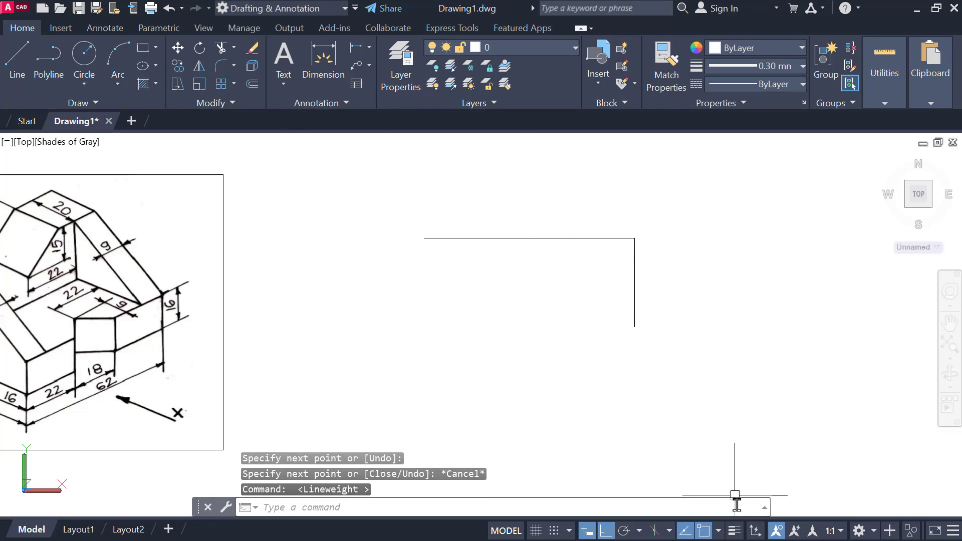
left_click(735, 531)
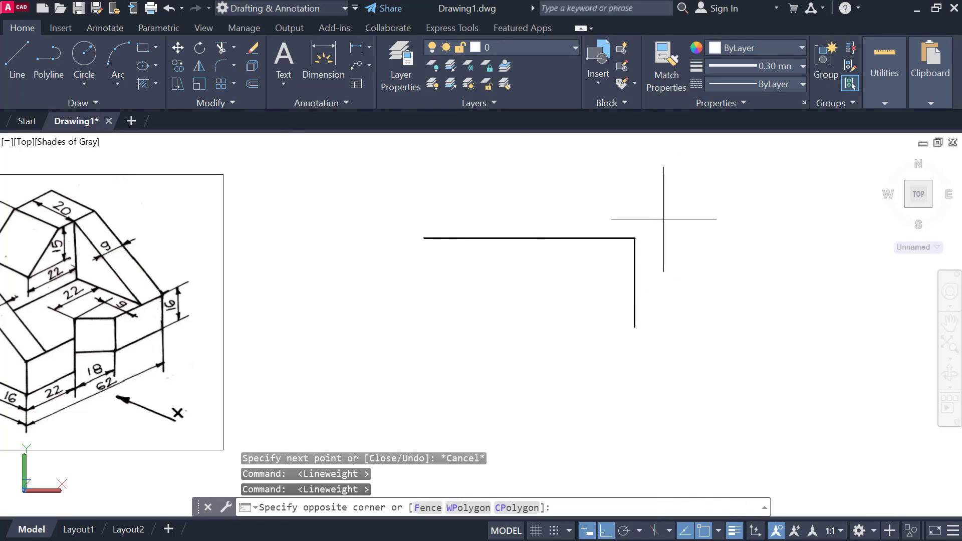
left_click_drag(662, 220, 554, 301)
key("Delete")
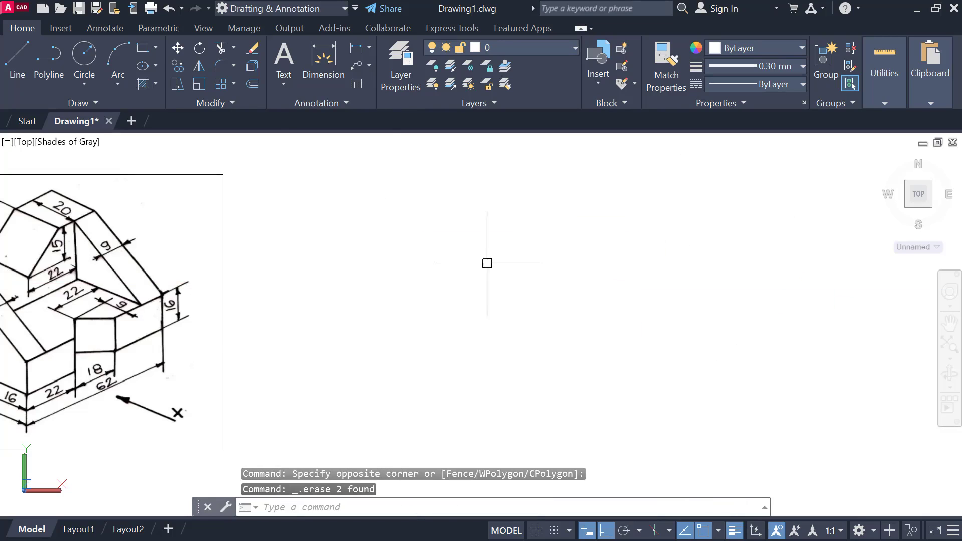
Step: Examine the reference sketch around the arrow X that marks the viewing direction
middle_click_drag(488, 263, 634, 249)
mouse_move(541, 295)
middle_mouse_down()
mouse_move(610, 299)
mouse_move(629, 318)
mouse_move(614, 315)
middle_mouse_up()
key("Escape")
key("Escape")
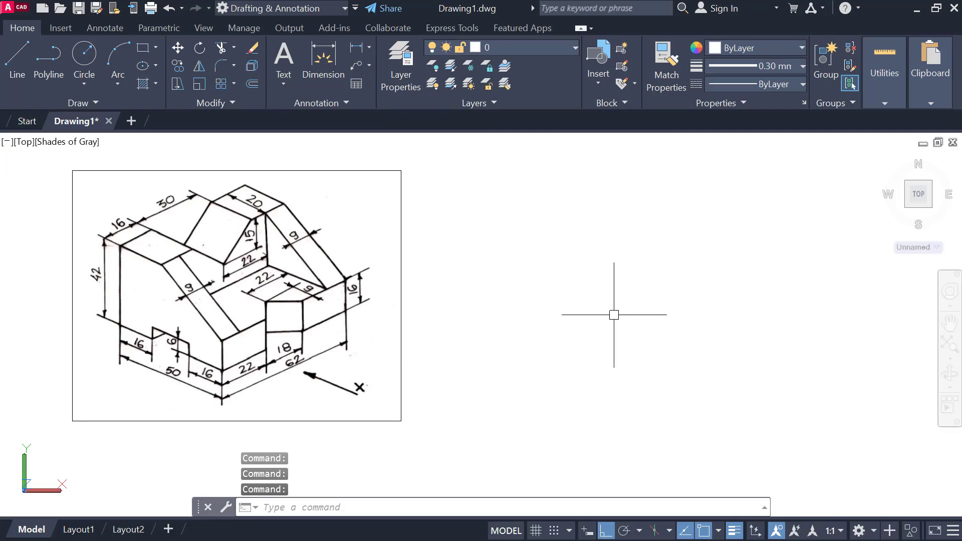
scroll(332, 408, "up", 2)
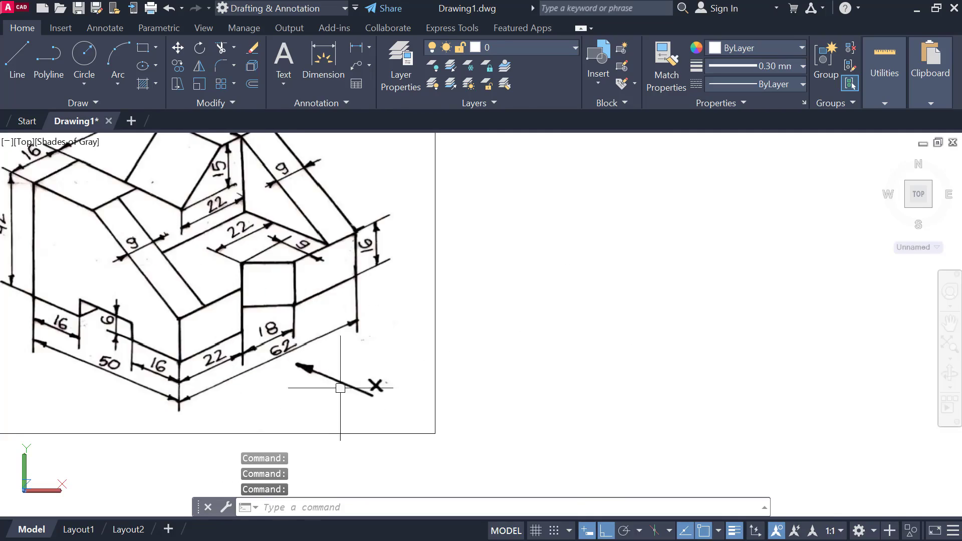
scroll(316, 358, "up", 3)
scroll(324, 376, "down", 4)
middle_click_drag(324, 377, 280, 382)
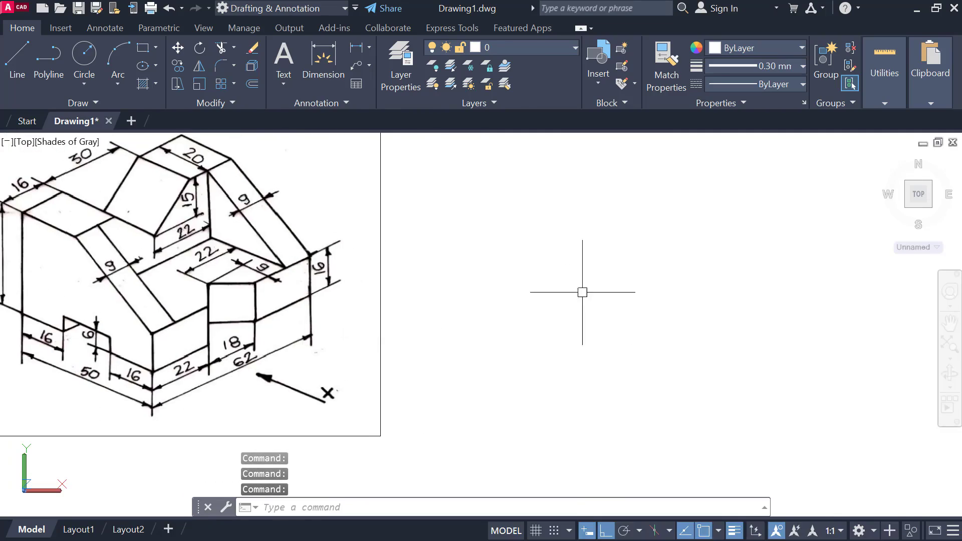
Step: Draw a long vertical line in the empty space to the right of the reference sketch
scroll(591, 289, "down", 4)
middle_click_drag(585, 293, 495, 308)
scroll(426, 321, "up", 3)
middle_click_drag(426, 321, 429, 335)
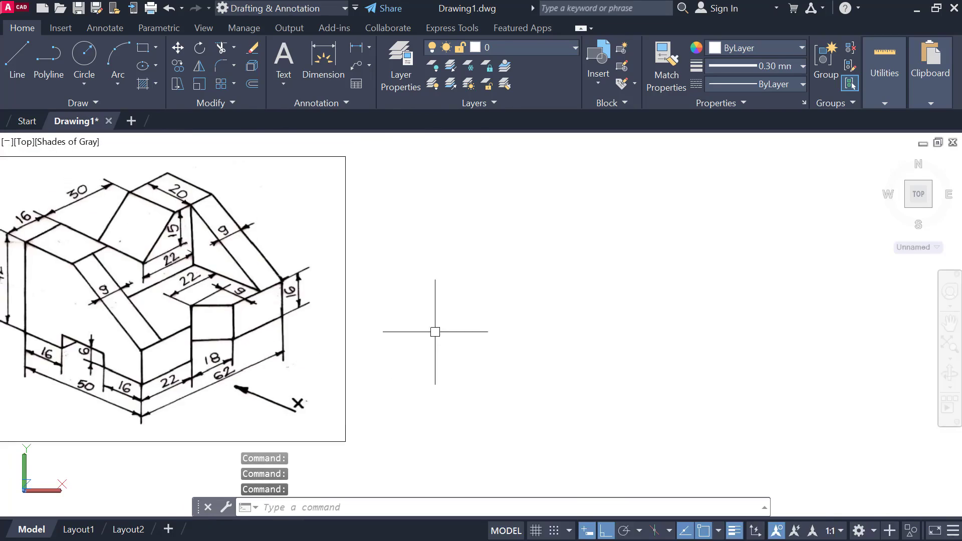
middle_click_drag(677, 157, 635, 177)
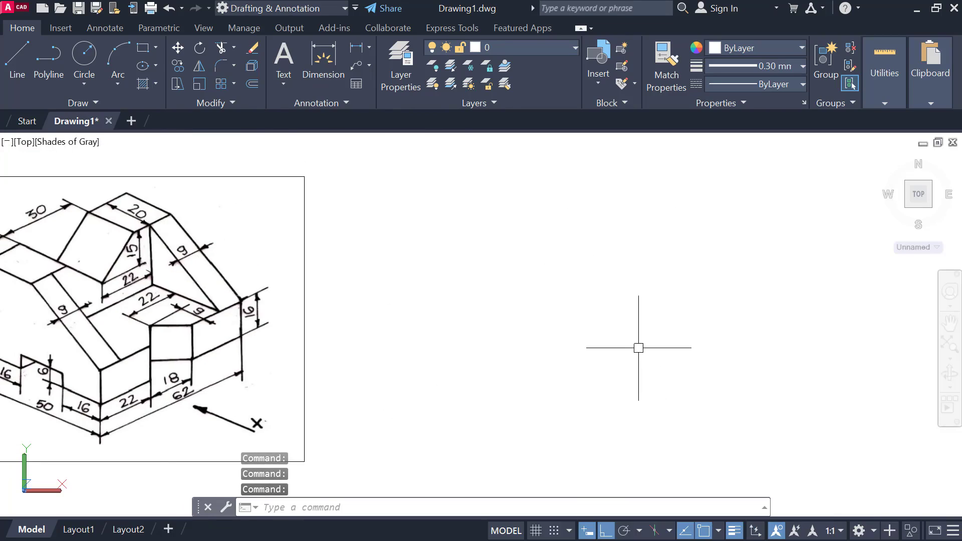
type("l")
key("Return")
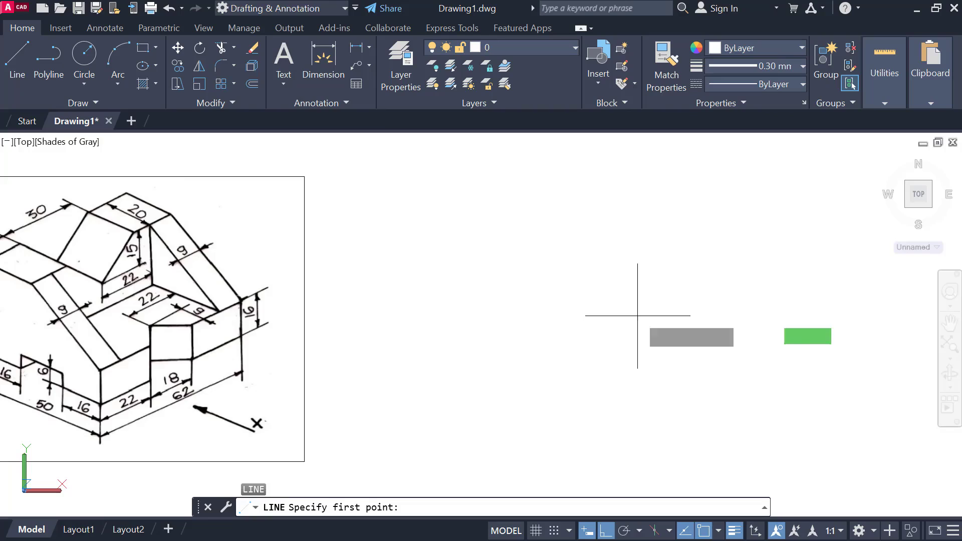
left_click(631, 188)
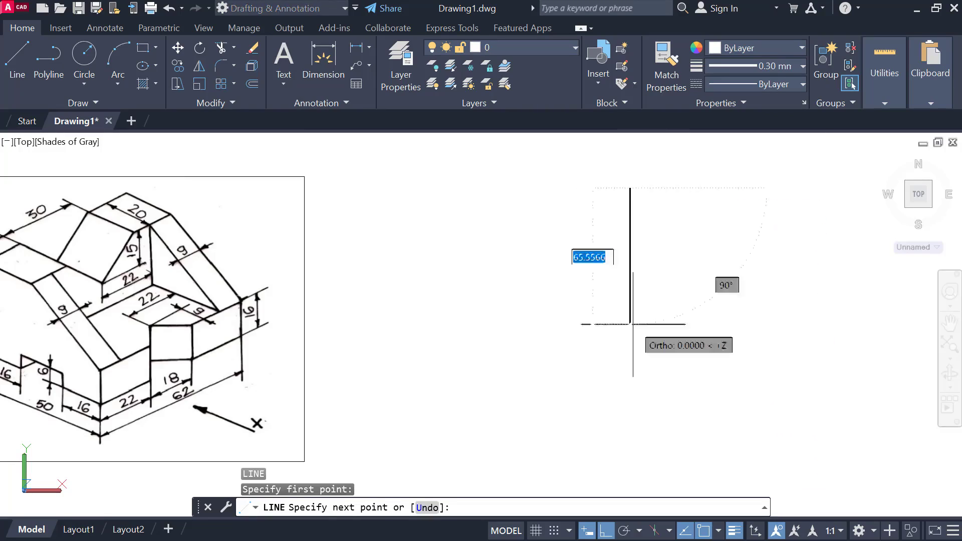
left_click(647, 469)
key("Escape")
Step: Draw a long horizontal line level with the vertical line's midpoint, crossing it to form a four-quadrant cross
key("Return")
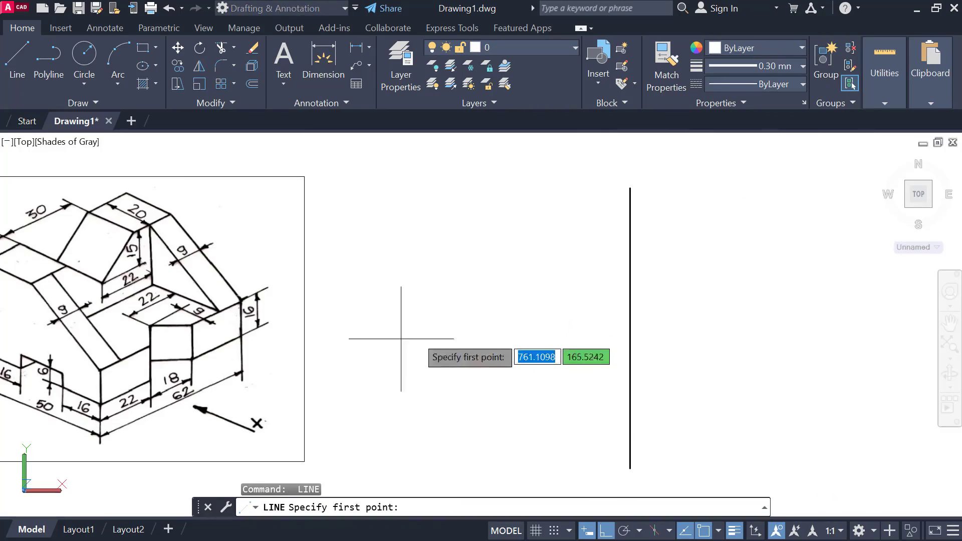
mouse_move(630, 327)
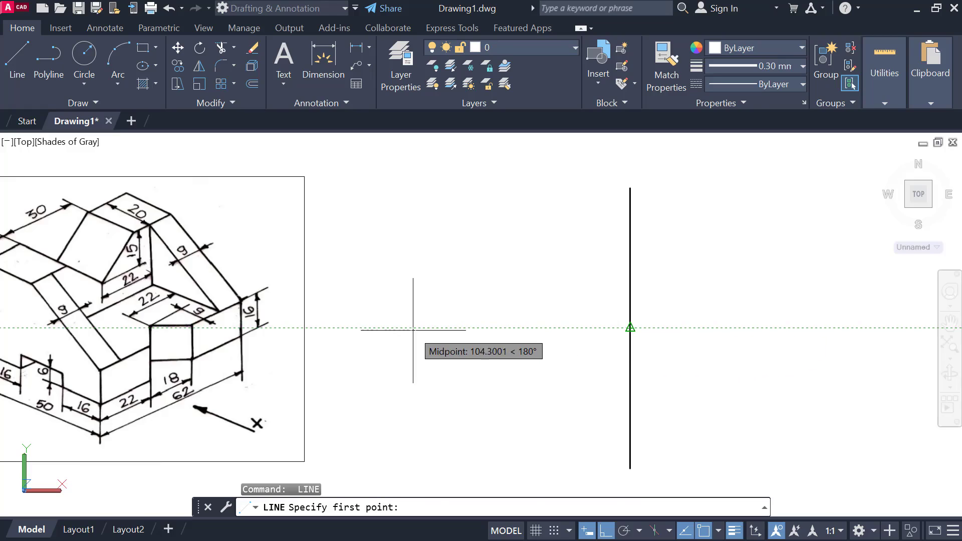
left_click(413, 328)
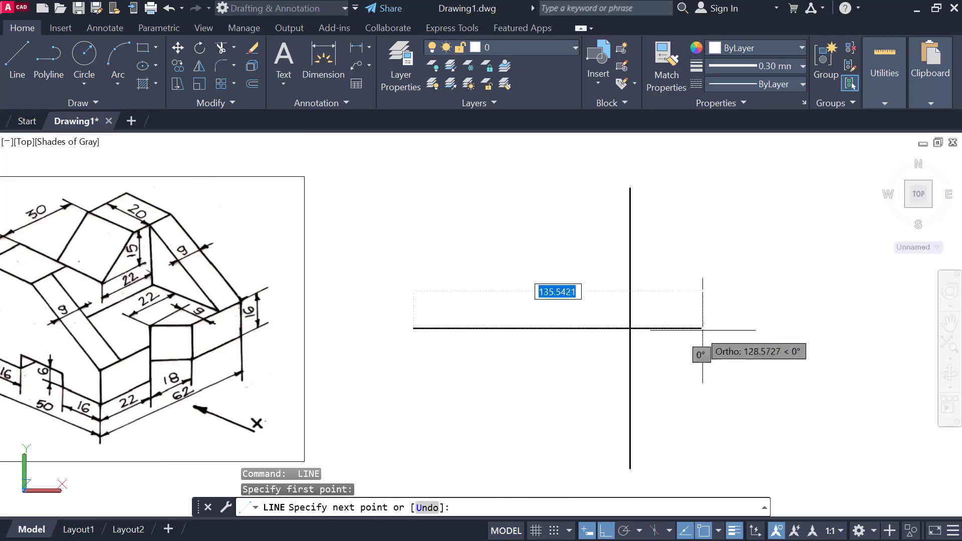
left_click(855, 328)
key("Escape")
middle_click_drag(683, 359, 659, 337)
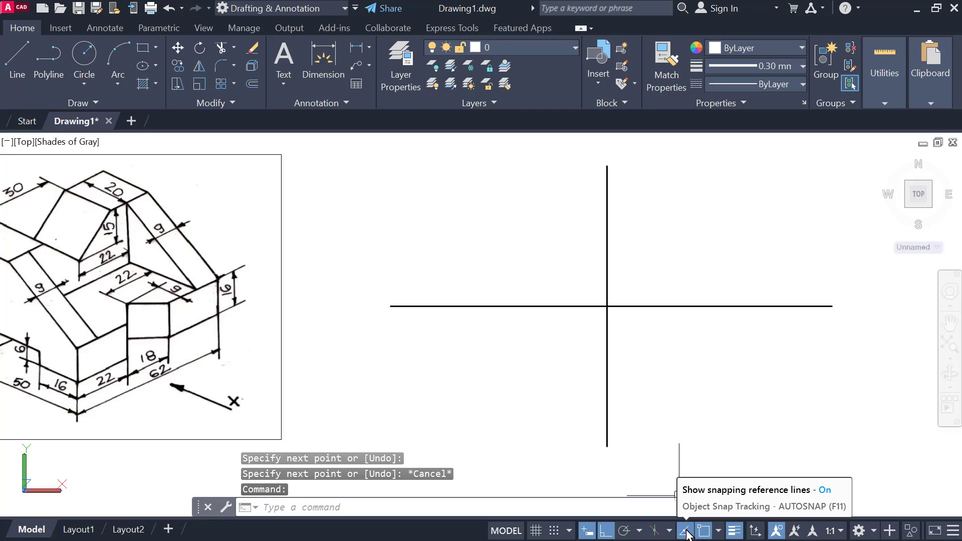
middle_click_drag(629, 260, 565, 290)
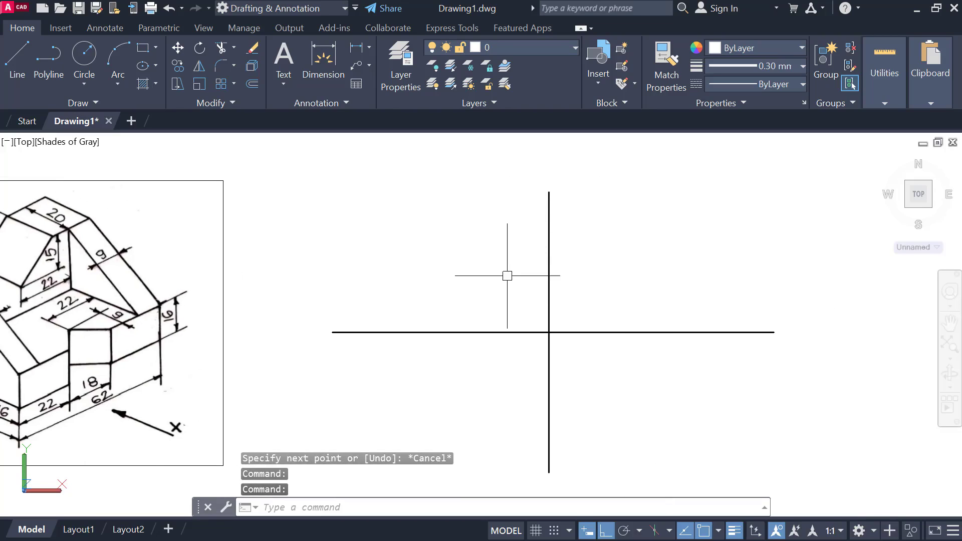
middle_click_drag(510, 278, 533, 274)
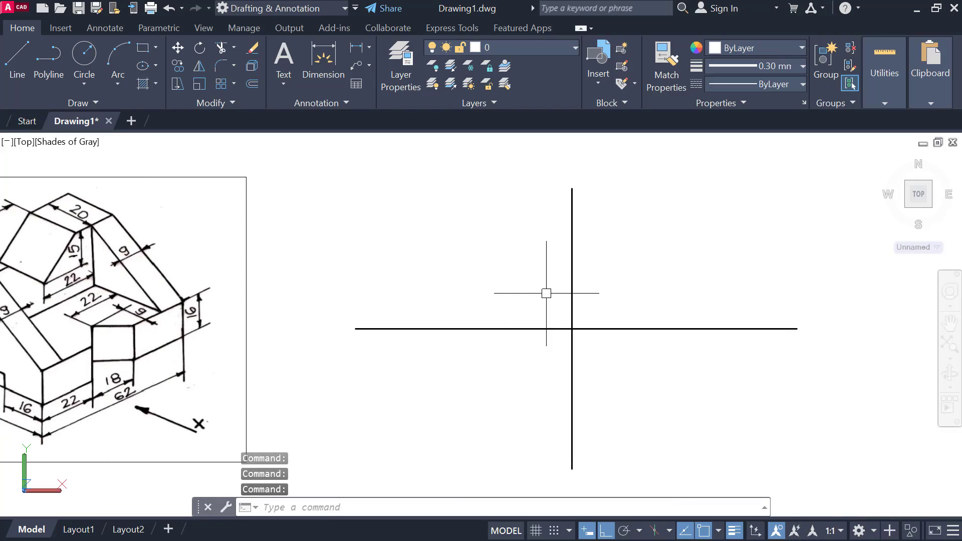
Step: Offset the vertical line by 15 towards the reference sketch
key("Return")
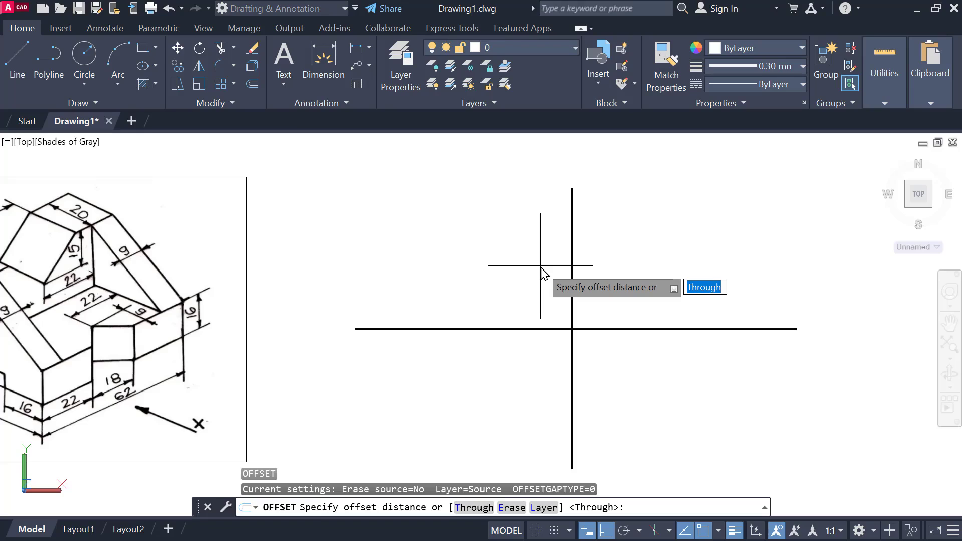
key("Return")
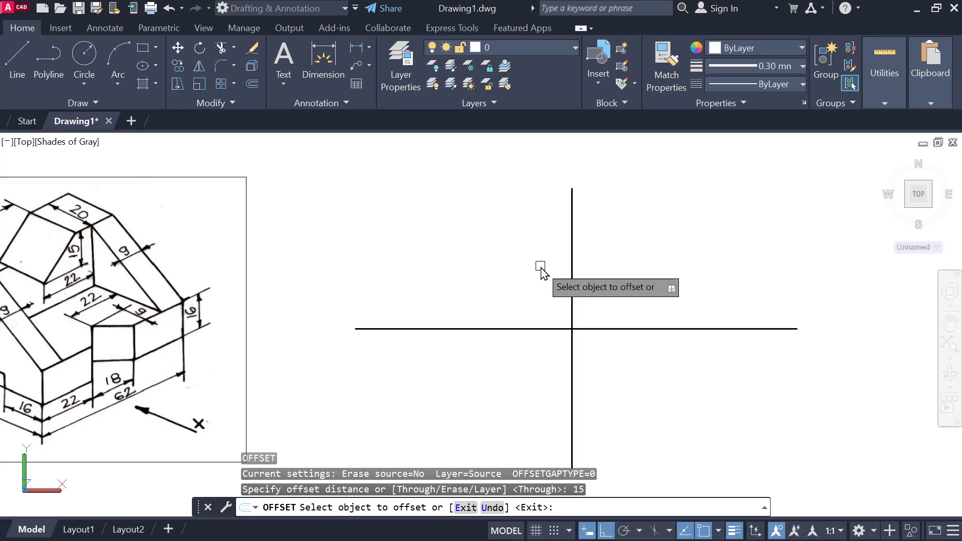
left_click(572, 271)
left_click(526, 268)
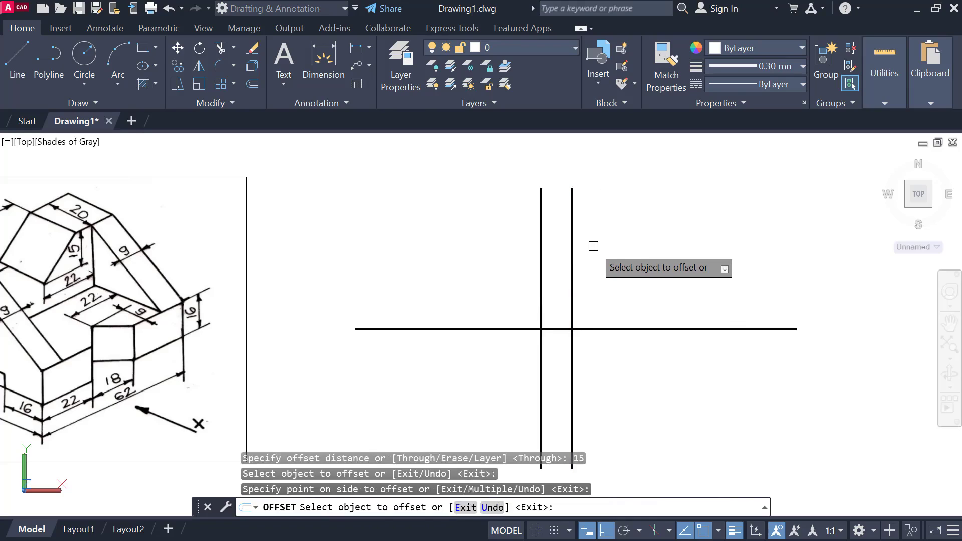
scroll(593, 247, "down", 2)
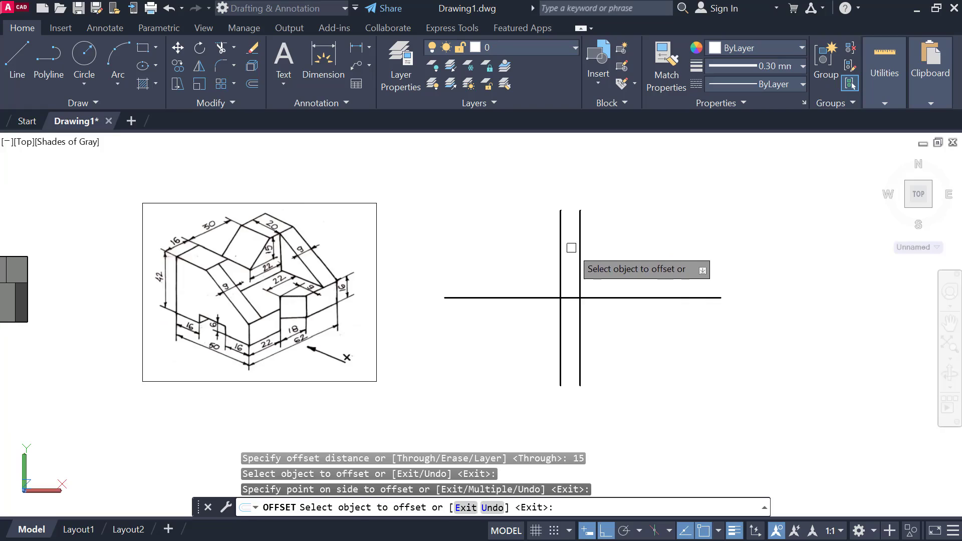
key("Escape")
Step: Delete the offset line and both lines of the cross
left_click(561, 276)
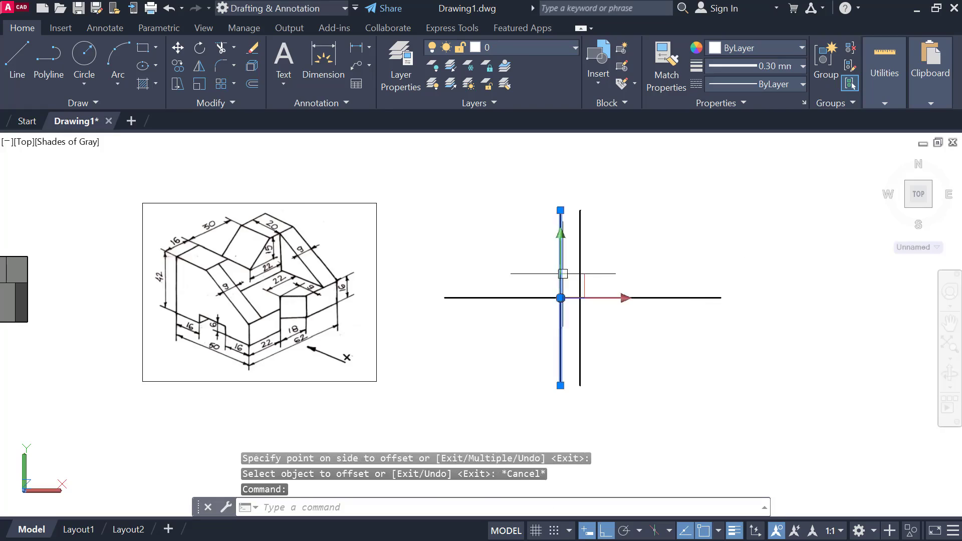
key("Delete")
left_click(601, 244)
left_click(566, 311)
key("Delete")
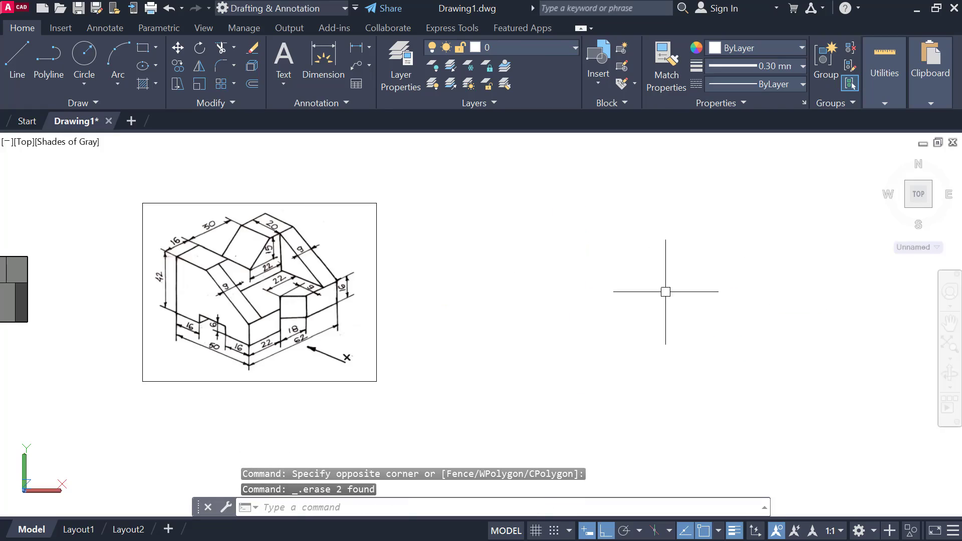
Step: Draw a vertical line about 245 long in the empty space to the right of the reference sketch
type("l")
key("Return")
scroll(634, 285, "down", 2)
middle_click_drag(606, 285, 501, 290)
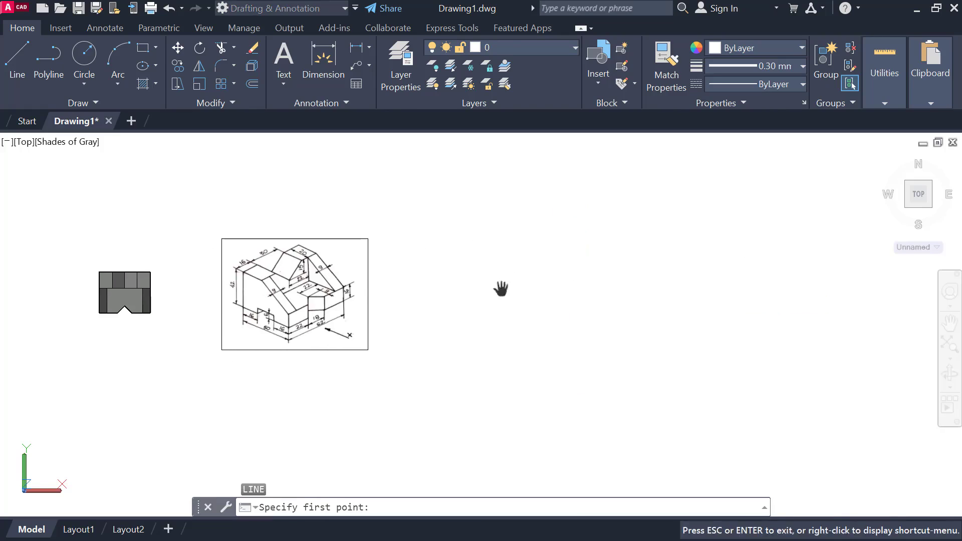
left_click(543, 214)
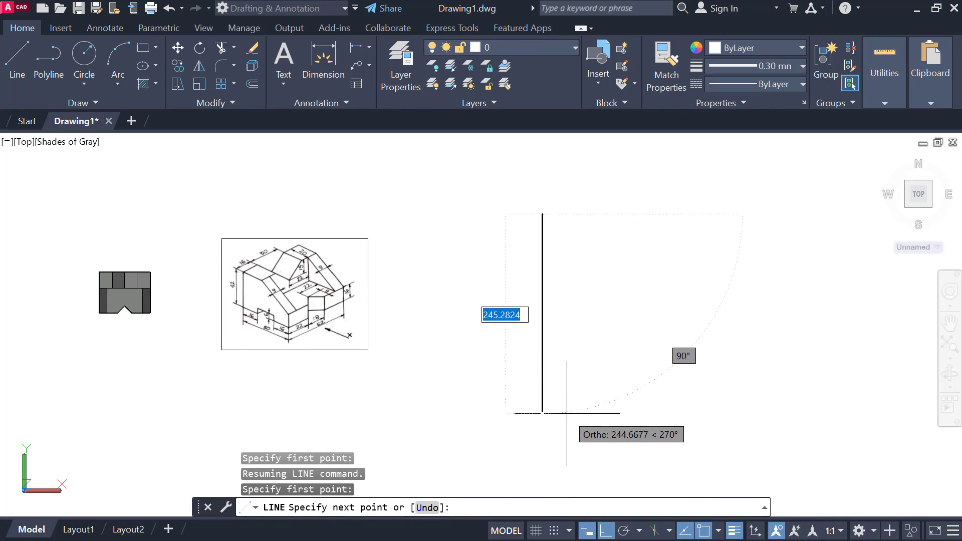
left_click(562, 414)
key("Escape")
Step: Draw a long horizontal line from the reference sketch's right border, aligned with the vertical line's midpoint and extending well past it
key("Return")
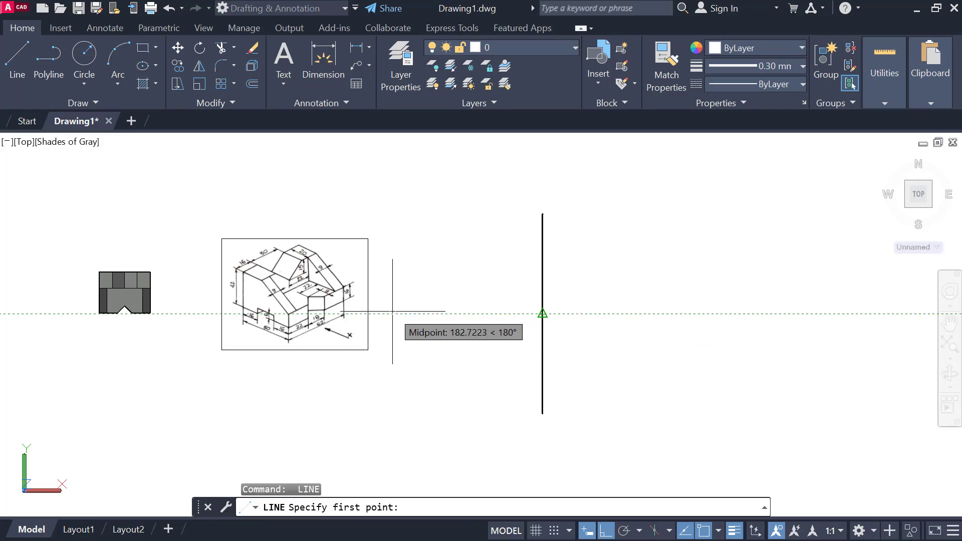
left_click(368, 314)
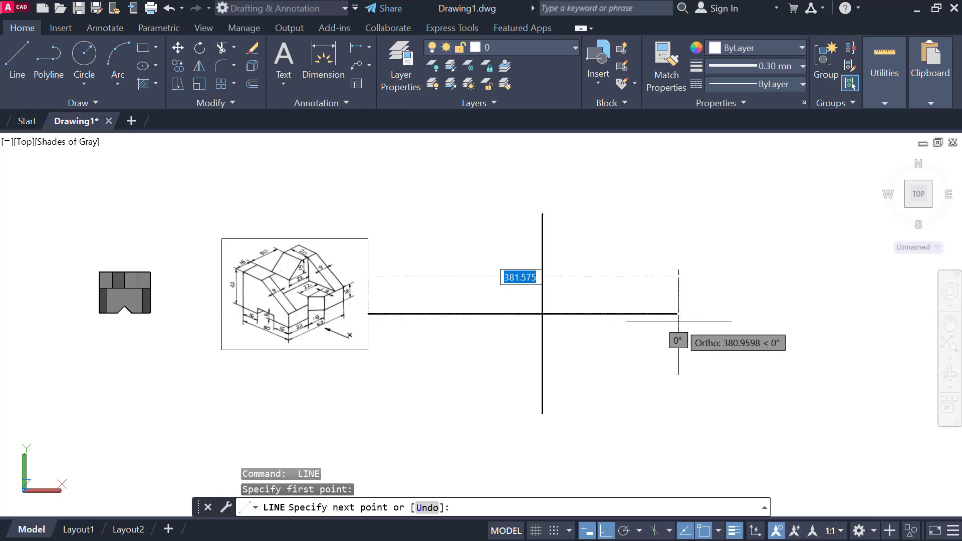
left_click(749, 324)
key("Escape")
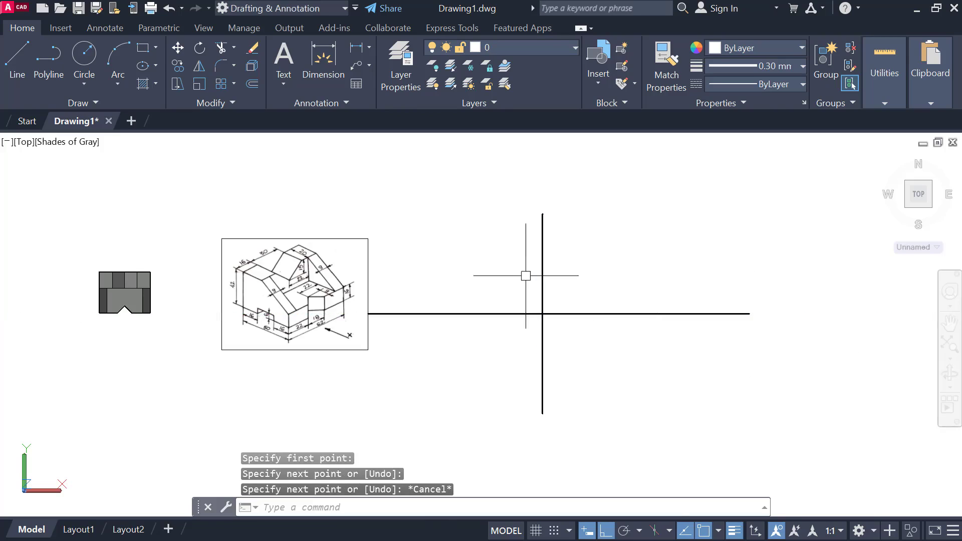
Step: Offset the vertical dividing line by 10 to both sides
scroll(495, 300, "up", 2)
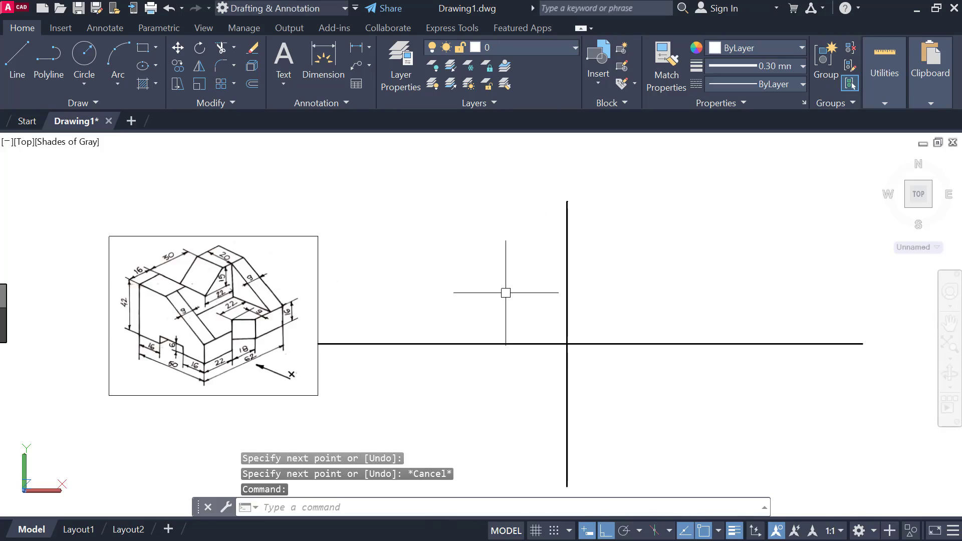
type("o")
key("Return")
type("10")
key("Return")
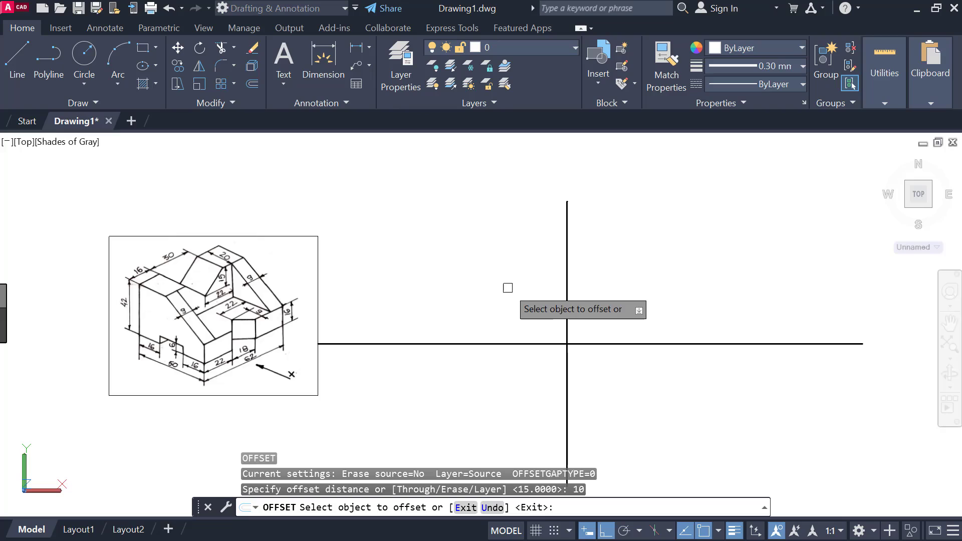
left_click(567, 301)
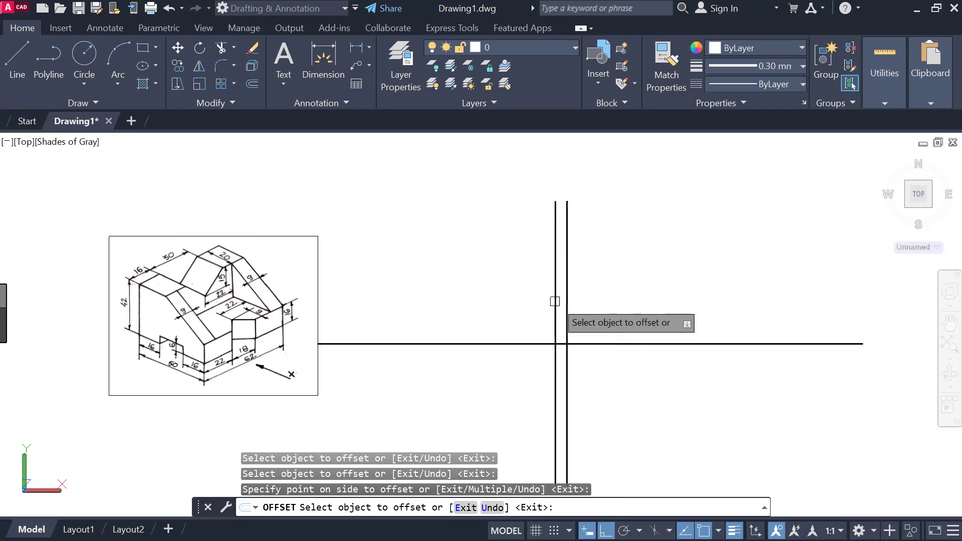
left_click(565, 301)
left_click(642, 335)
Step: Offset the horizontal dividing line by 10 above and below
left_click(639, 343)
left_click(634, 333)
left_click(629, 342)
left_click(621, 401)
key("Escape")
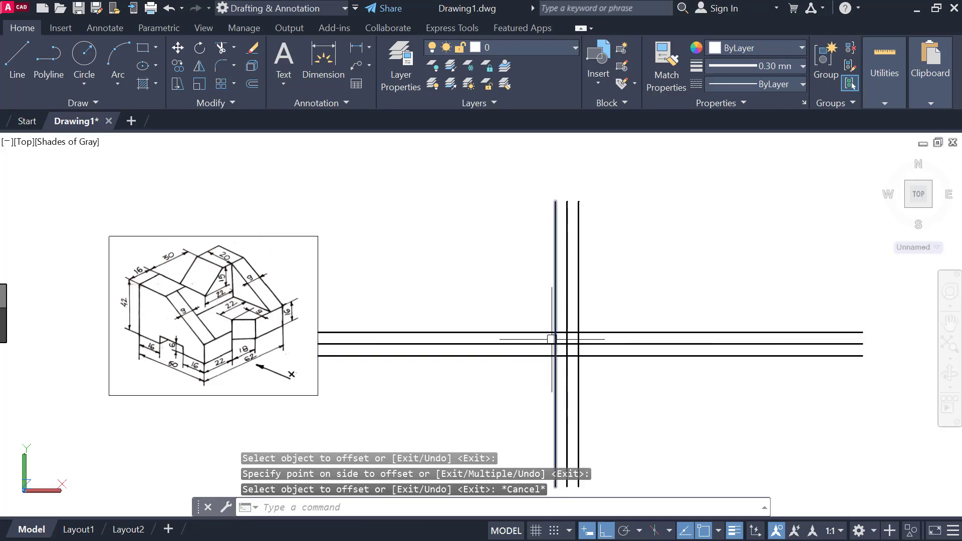
Step: Trim the overlapping offset segments at the crossing so the four quadrants have clean corners and the two centre lines stay whole
scroll(552, 339, "up", 4)
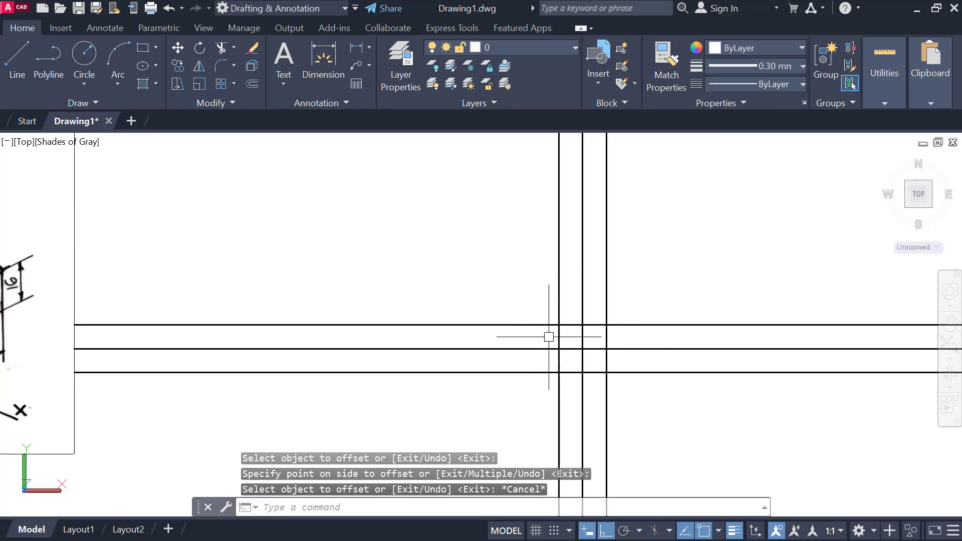
key("Return")
left_click(565, 325)
left_click(559, 336)
left_click(561, 362)
left_click(571, 370)
left_click(594, 372)
left_click(604, 362)
left_click(604, 339)
left_click(594, 326)
key("Escape")
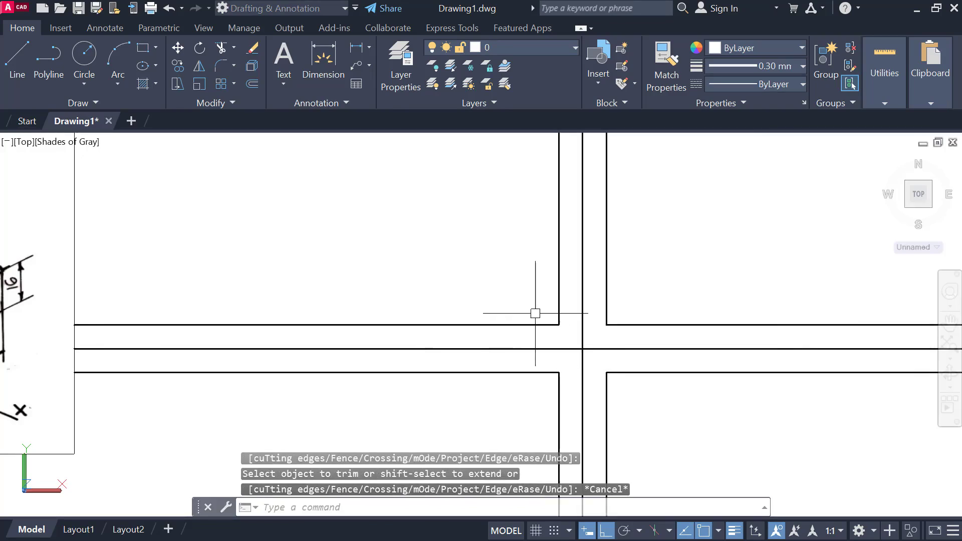
Step: Examine the trimmed quadrant layout and compare it with the reference sketch
scroll(535, 313, "down", 2)
mouse_move(608, 312)
middle_mouse_down()
mouse_move(668, 337)
mouse_move(703, 317)
mouse_move(699, 362)
middle_mouse_up()
scroll(698, 362, "up", 3)
middle_click_drag(565, 329, 483, 275)
scroll(495, 280, "down", 4)
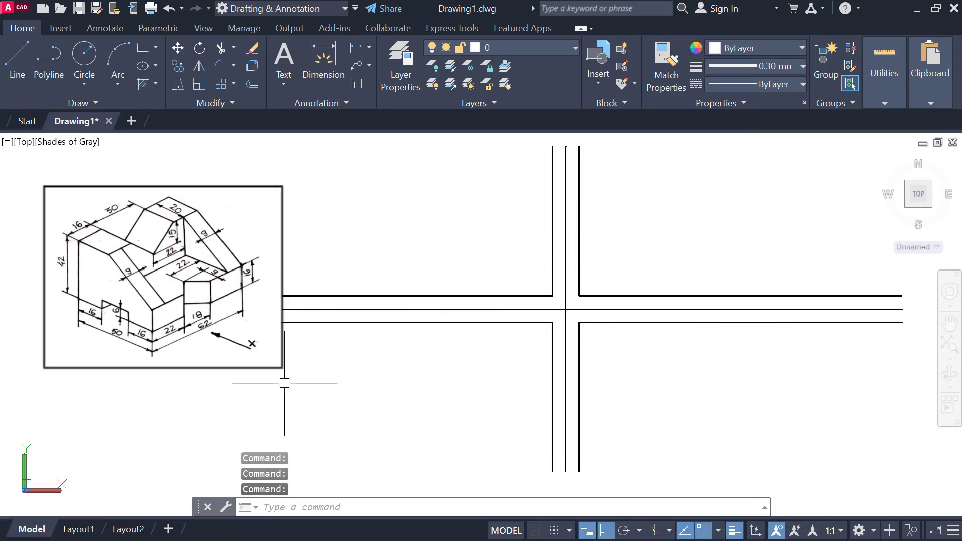
mouse_move(226, 338)
middle_mouse_down()
mouse_move(253, 365)
mouse_move(289, 371)
middle_mouse_up()
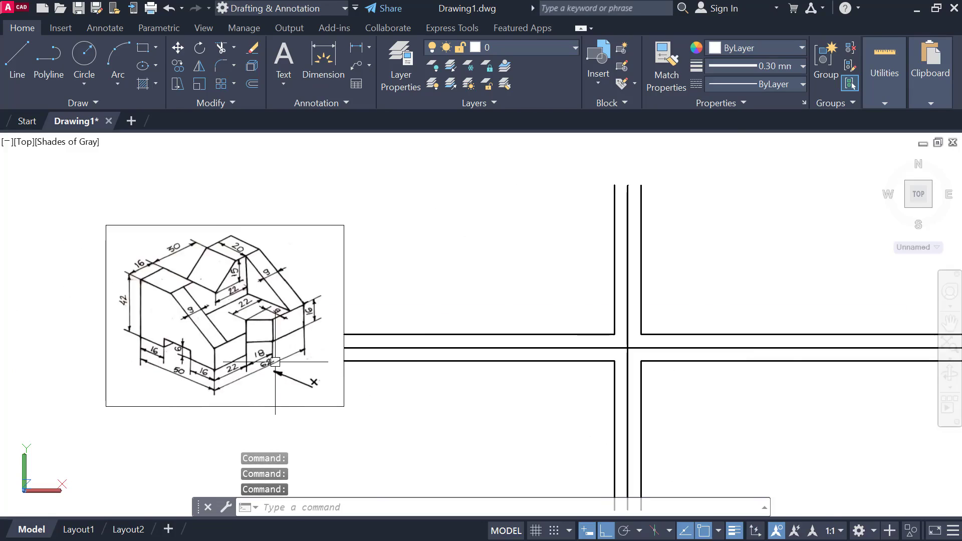
scroll(275, 366, "up", 2)
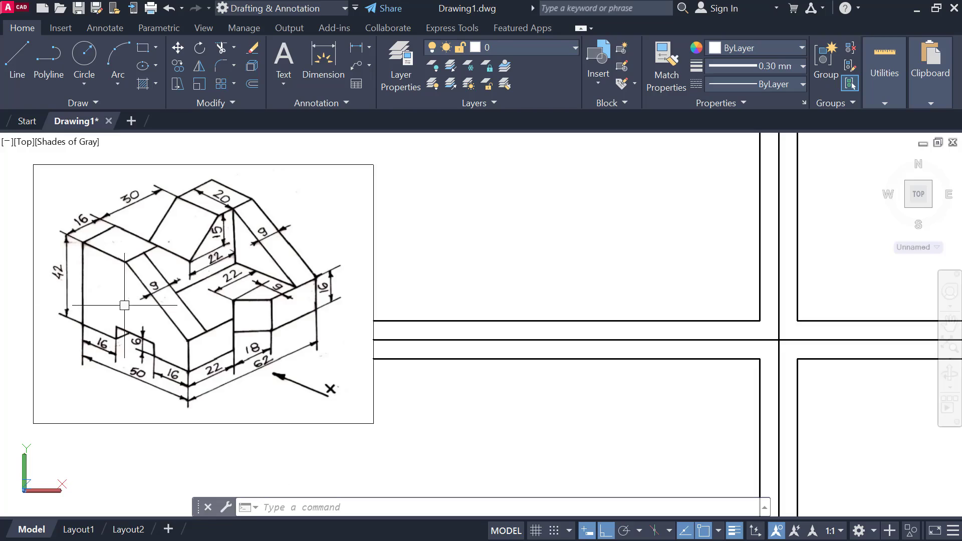
scroll(124, 305, "down", 2)
left_click(532, 180)
left_click(797, 294)
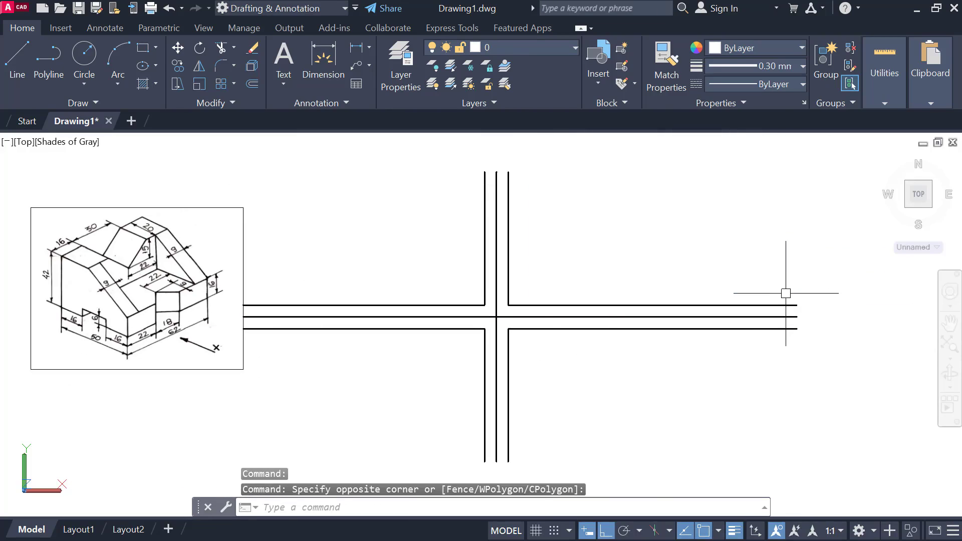
left_click(532, 183)
left_click(829, 309)
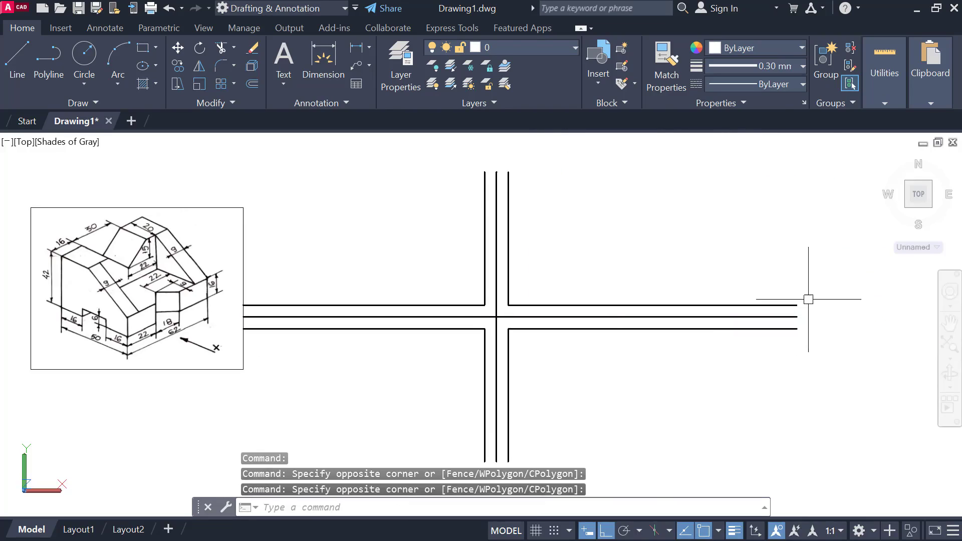
left_click(291, 175)
left_click(463, 285)
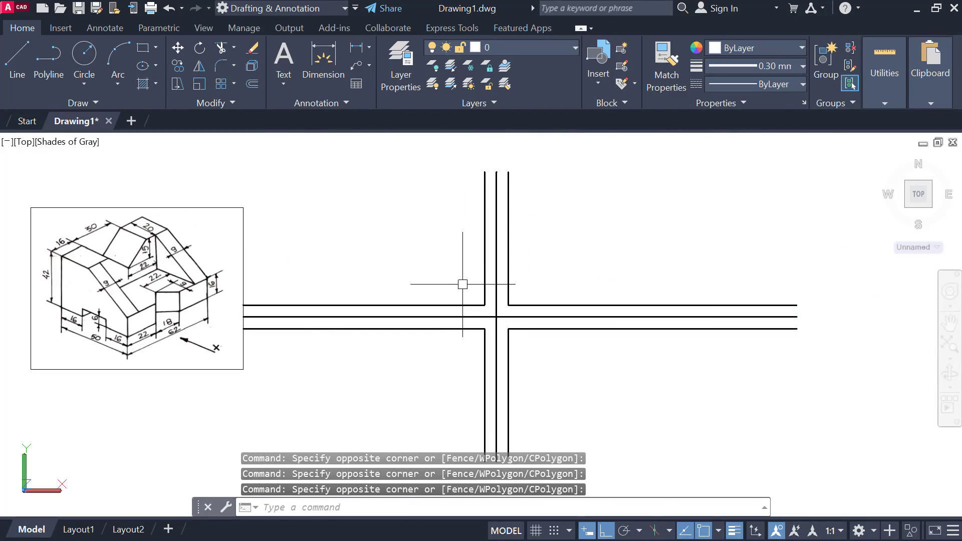
left_click(534, 176)
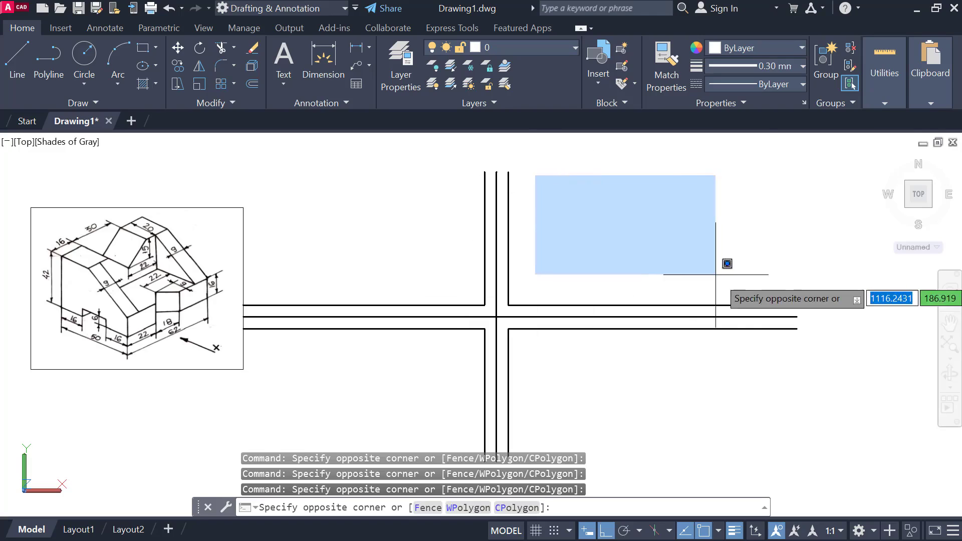
left_click(738, 281)
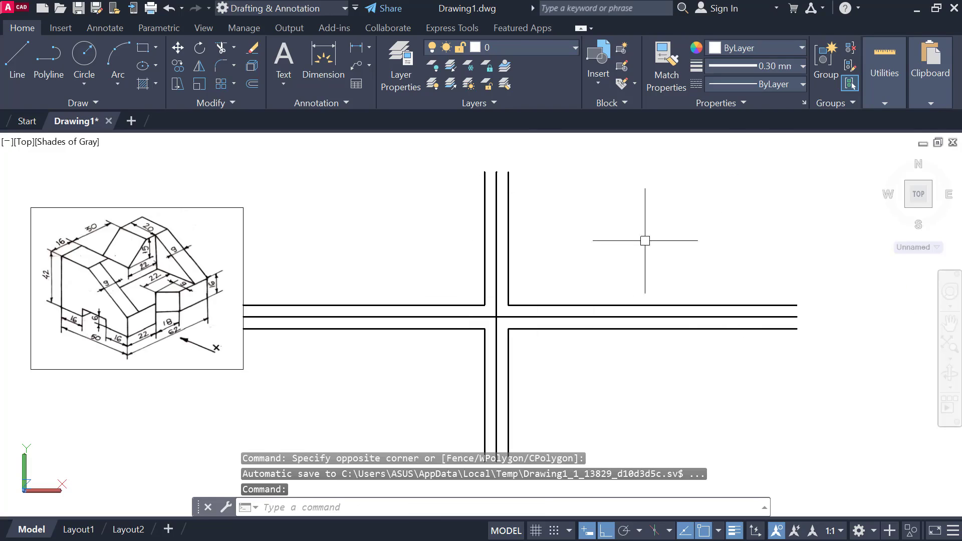
Step: Examine the reference sketch's base dimensions on the face next to the viewing arrow X
scroll(320, 240, "up", 3)
middle_click_drag(319, 240, 325, 249)
scroll(427, 266, "down", 2)
middle_click_drag(426, 275, 443, 286)
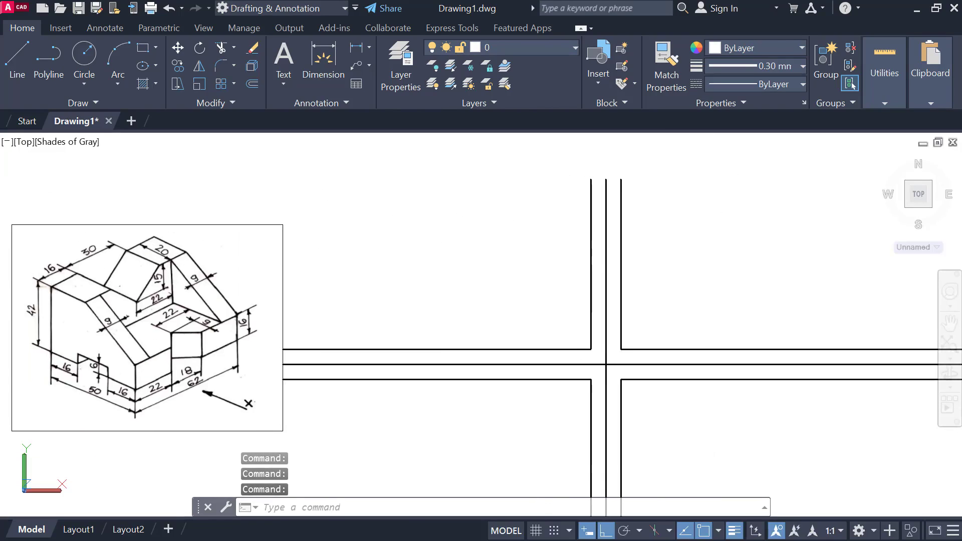
middle_click_drag(512, 273, 524, 241)
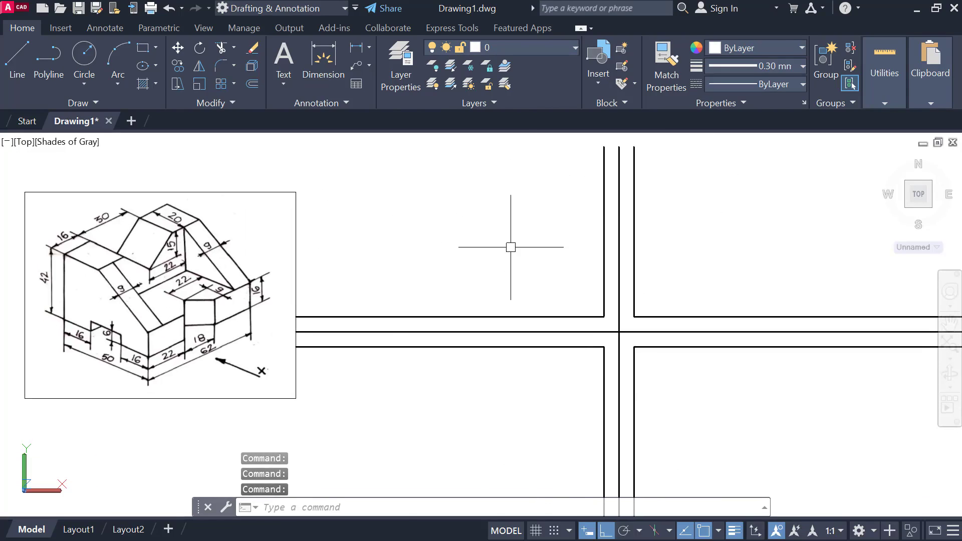
scroll(489, 302, "up", 3)
mouse_move(488, 303)
middle_mouse_down()
mouse_move(552, 329)
mouse_move(608, 321)
middle_mouse_up()
scroll(585, 323, "down", 4)
scroll(260, 337, "up", 2)
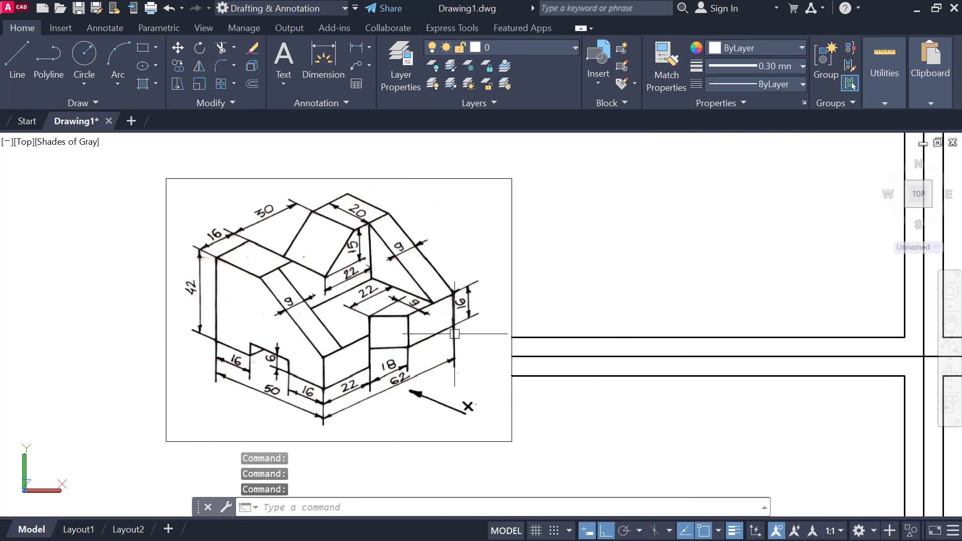
scroll(436, 355, "up", 2)
middle_click_drag(436, 355, 432, 297)
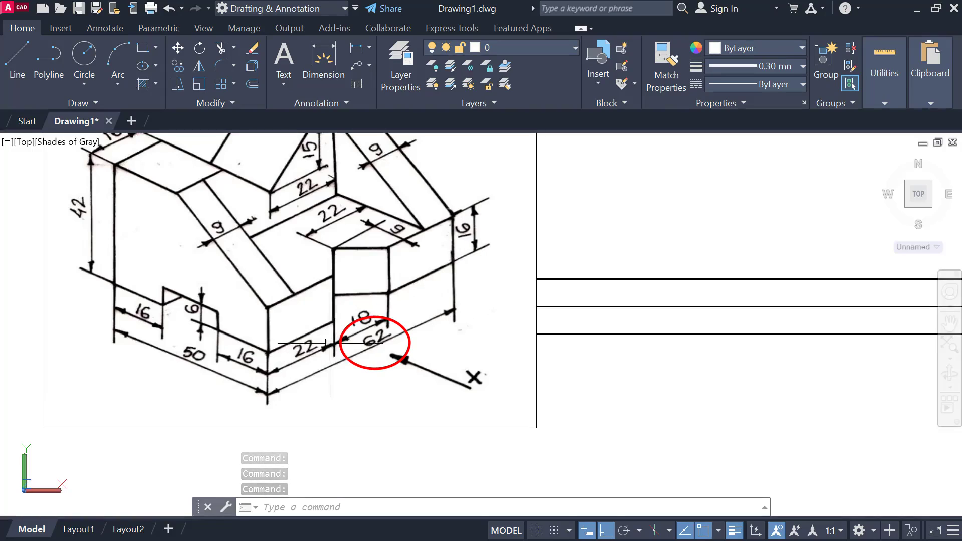
Step: Offset the upper-left quadrant's vertical boundary line by 62 to its left for the front view's width
scroll(322, 343, "down", 3)
middle_click_drag(466, 316, 286, 354)
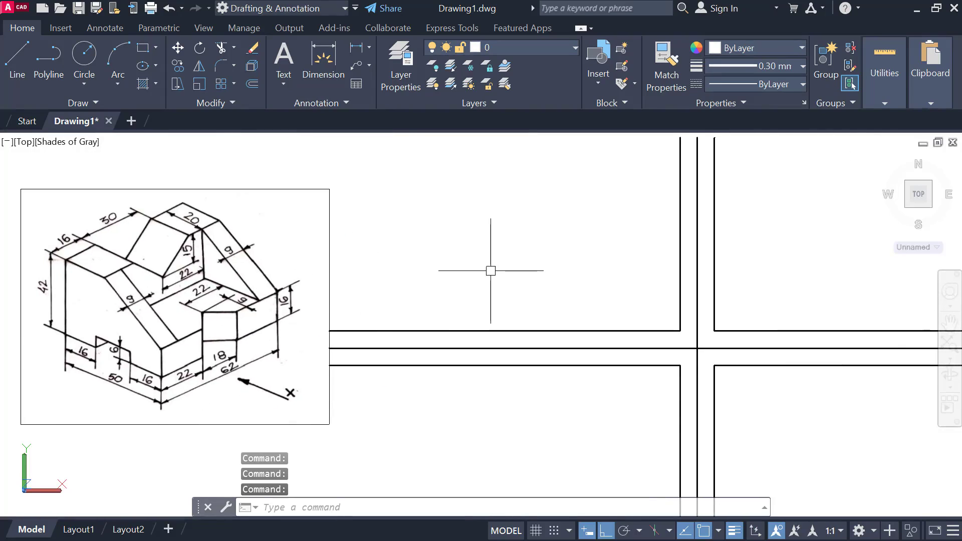
type("o")
key("Return")
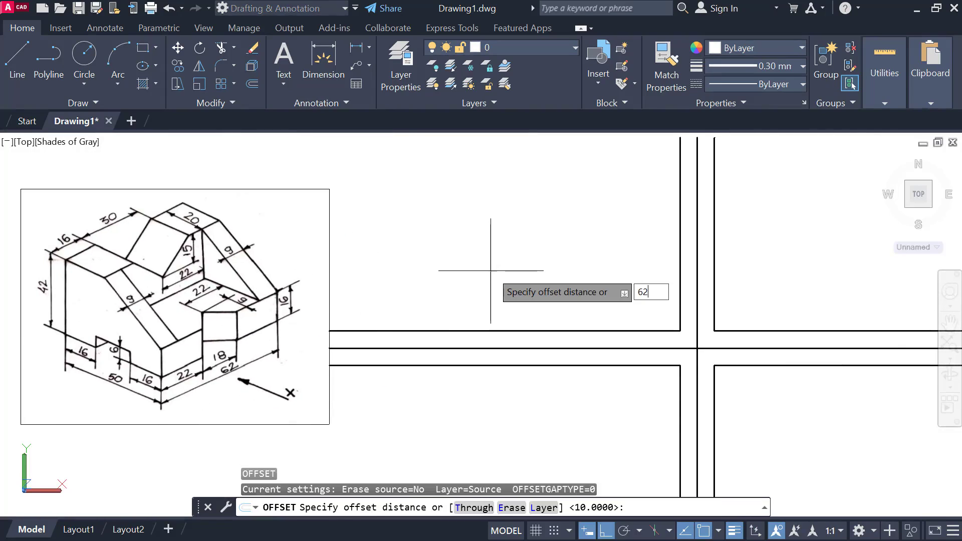
key("Return")
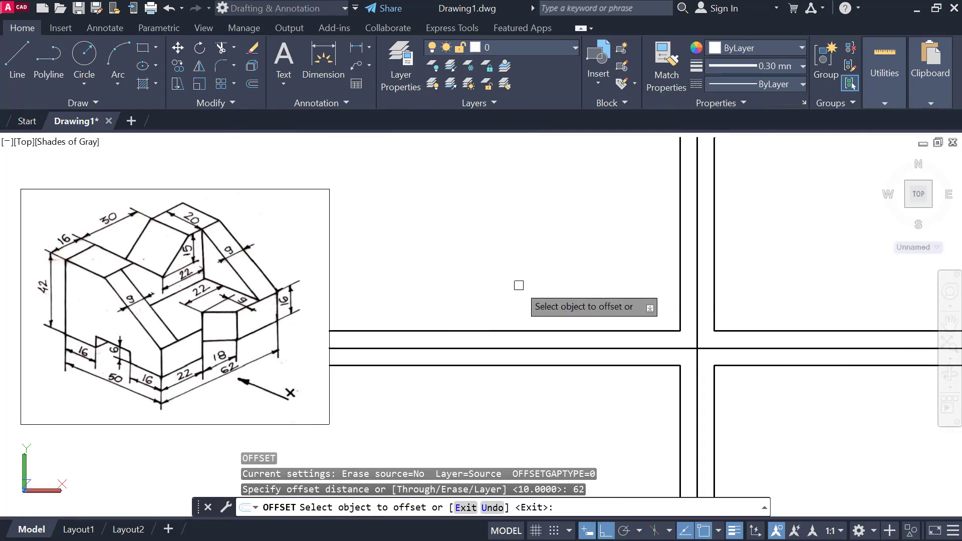
left_click(680, 277)
left_click(511, 223)
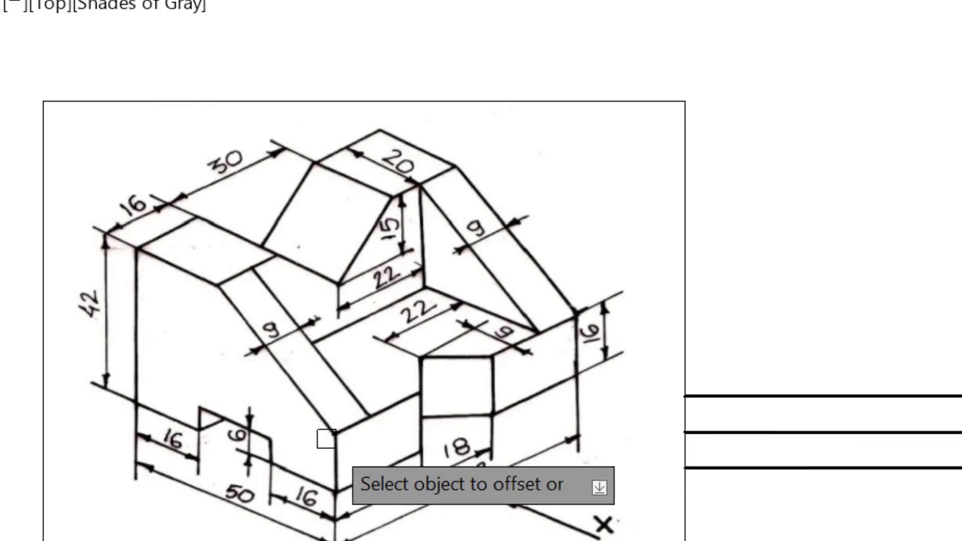
Step: Offset the upper-left quadrant's horizontal boundary line upward by 42 for the front view's height
scroll(356, 477, "up", 2)
middle_click_drag(736, 459, 738, 459)
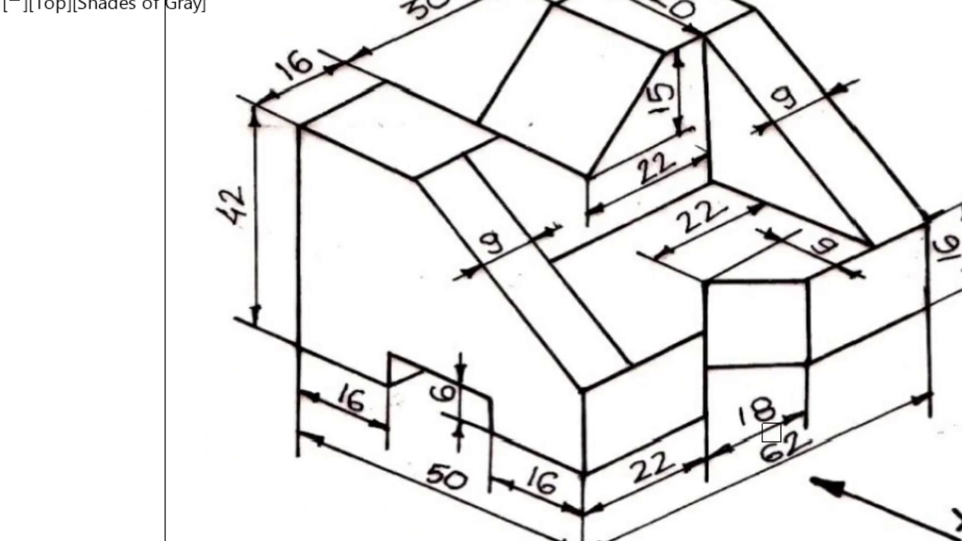
scroll(623, 429, "down", 3)
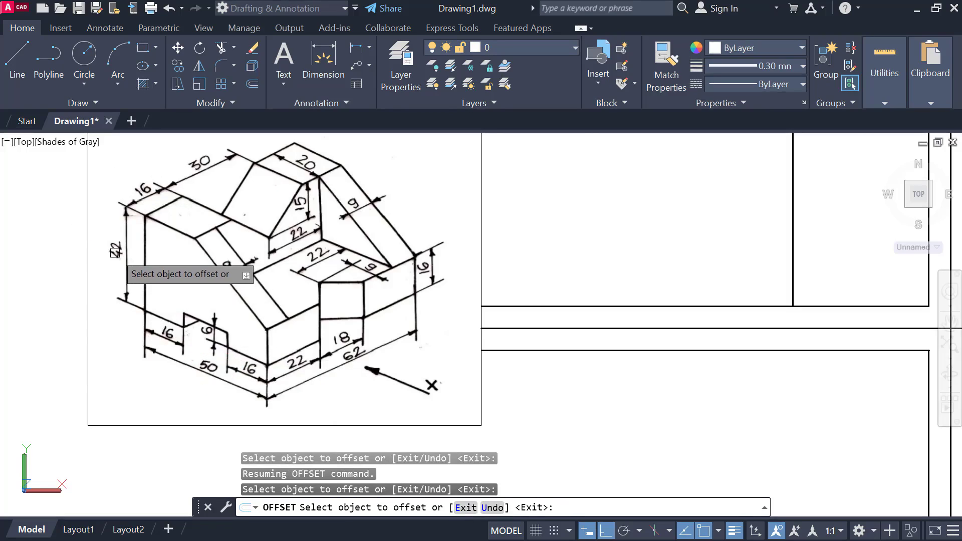
scroll(381, 301, "down", 3)
middle_click_drag(476, 280, 316, 279)
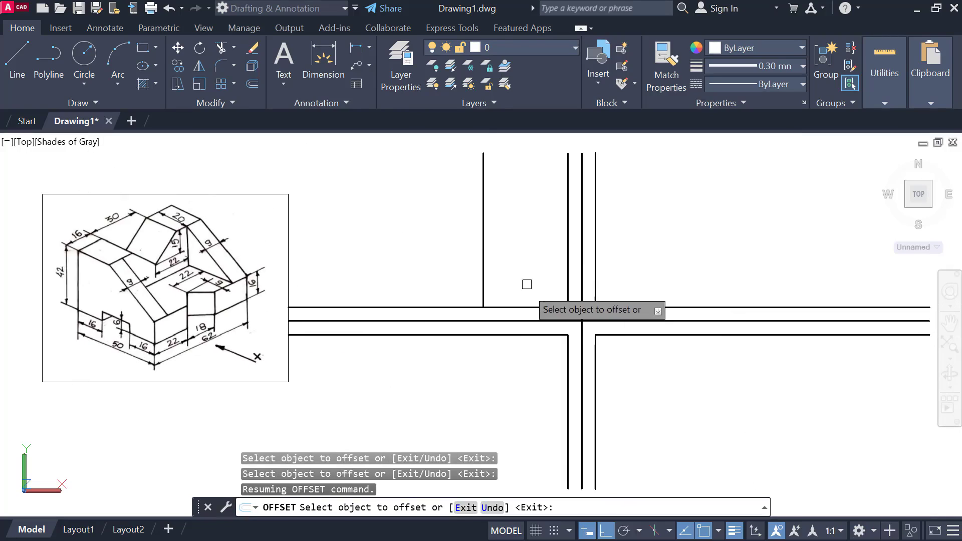
left_click(522, 307)
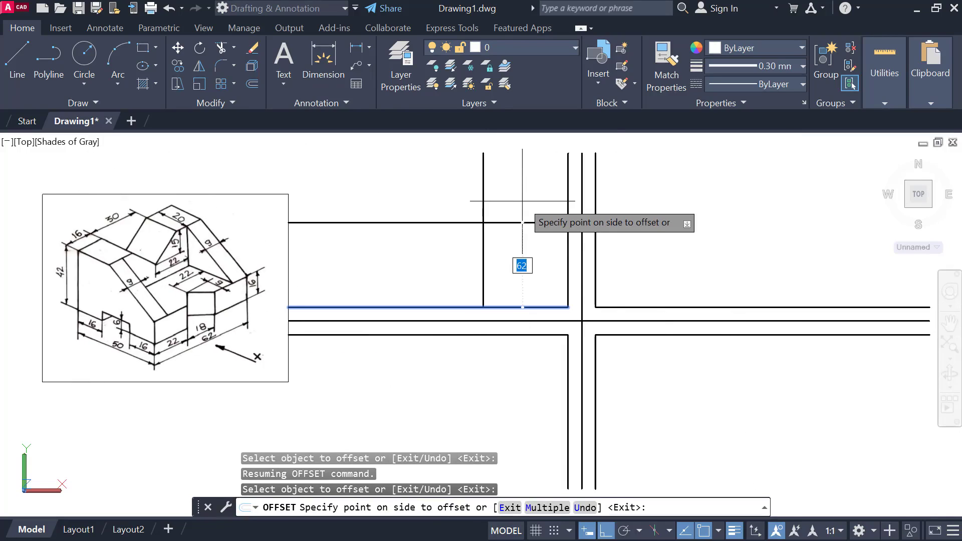
key("Return")
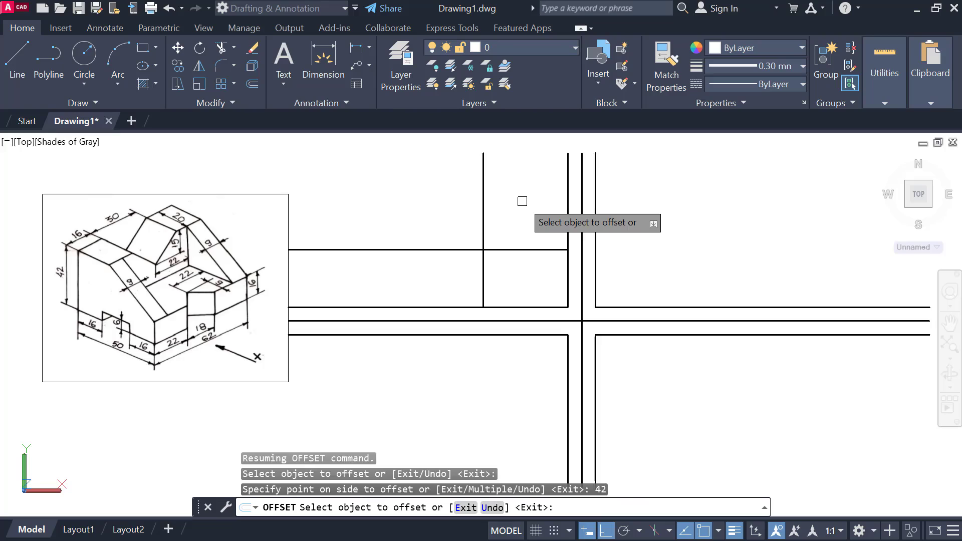
key("Escape")
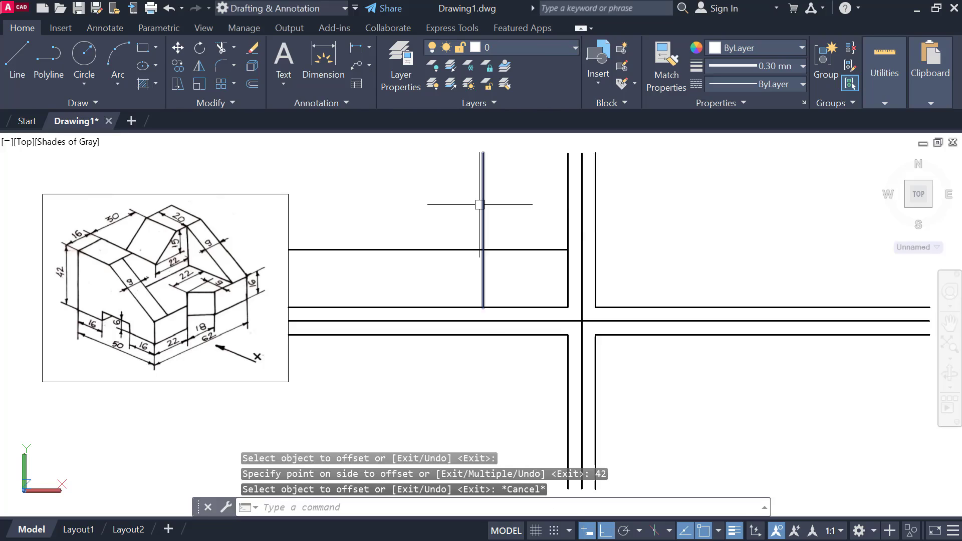
Step: Trim the excess line ends around the upper-left quadrant's offsets to leave the front view's closed rectangular outline
type("tr")
key("Return")
key("Return")
left_click(480, 207)
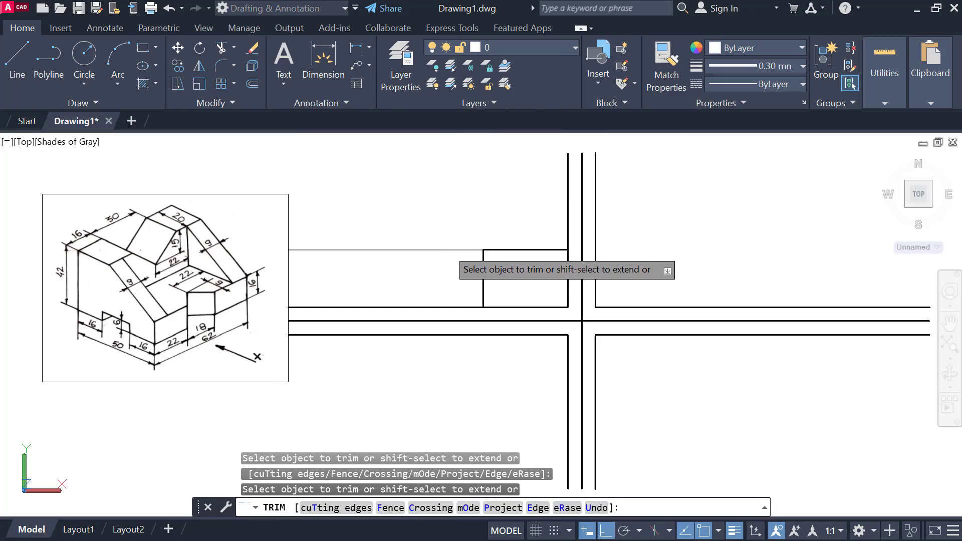
left_click(447, 248)
scroll(537, 233, "up", 2)
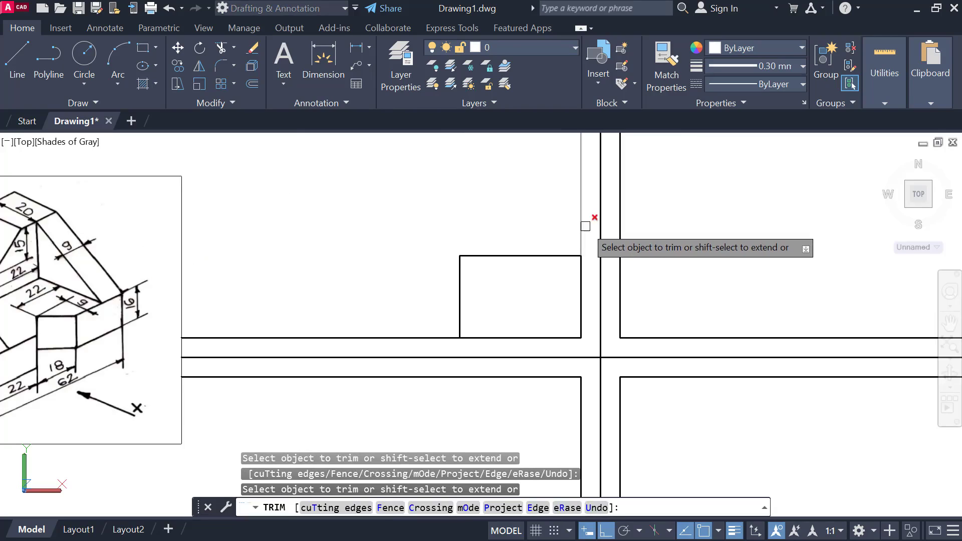
left_click(582, 225)
left_click(411, 334)
key("Escape")
Step: Offset the front view rectangle's bottom edge upward by 16 to mark the base height
middle_click_drag(521, 251, 619, 251)
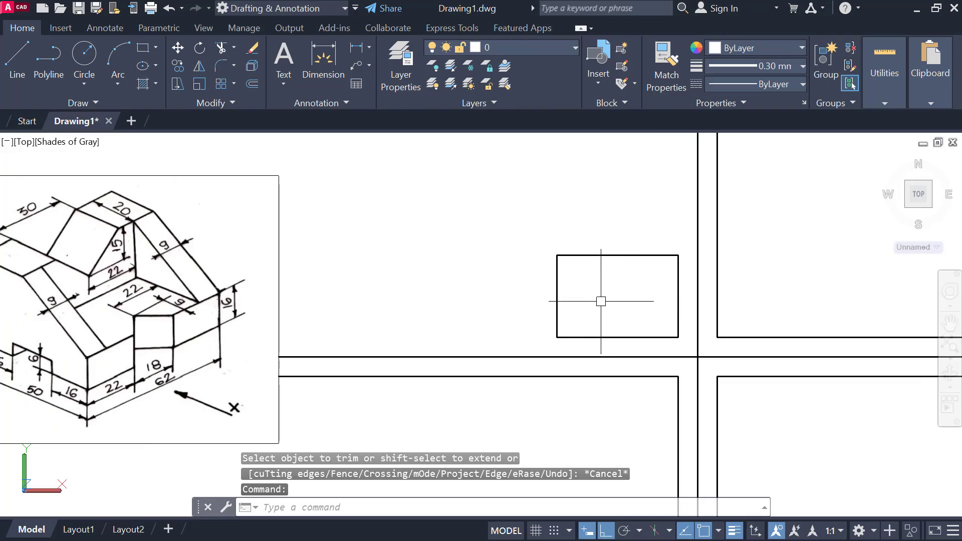
middle_click_drag(599, 301, 644, 280)
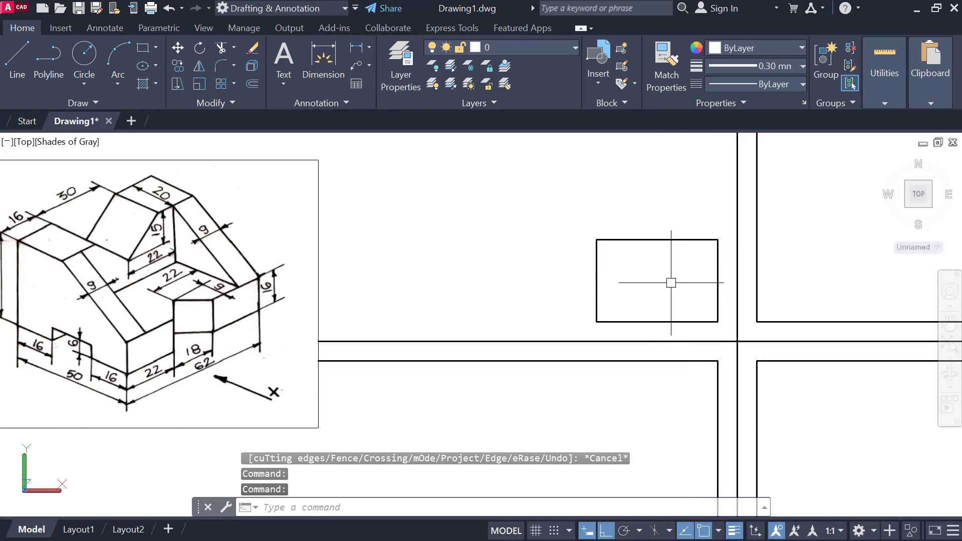
middle_click_drag(302, 285, 319, 281)
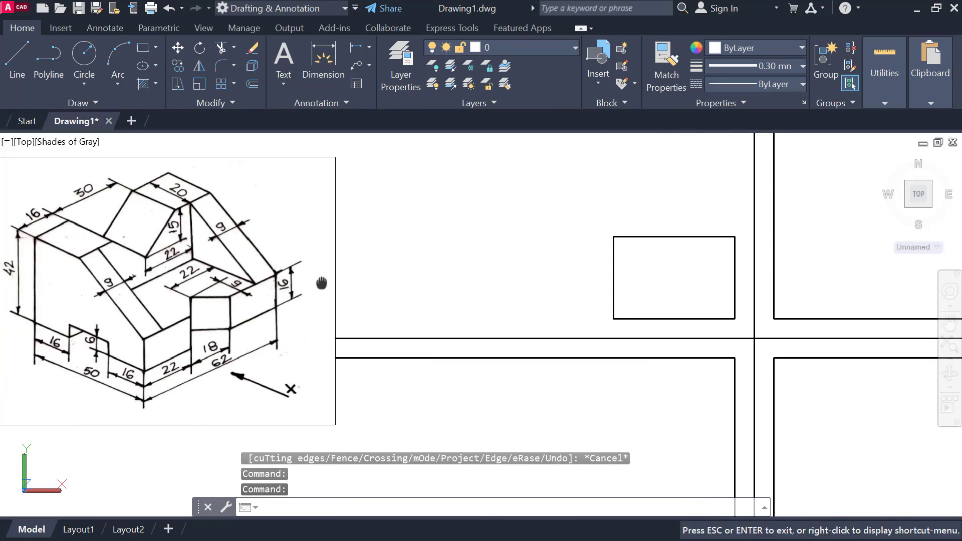
scroll(168, 314, "up", 2)
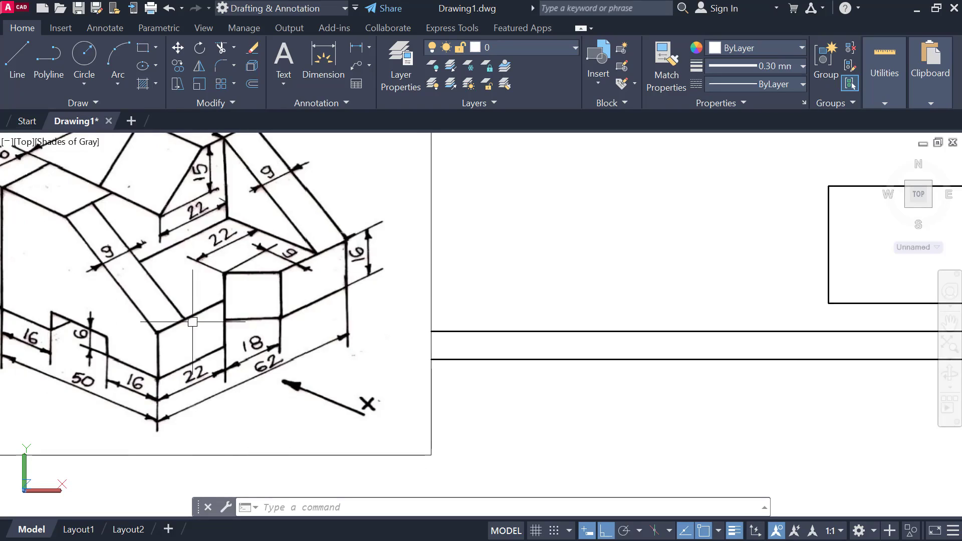
middle_click_drag(554, 287, 357, 311)
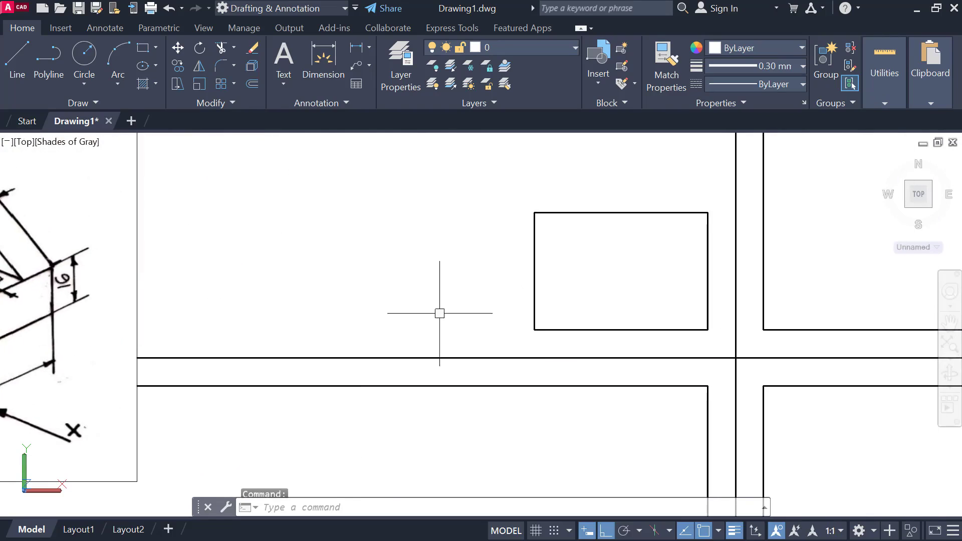
type("o")
key("Return")
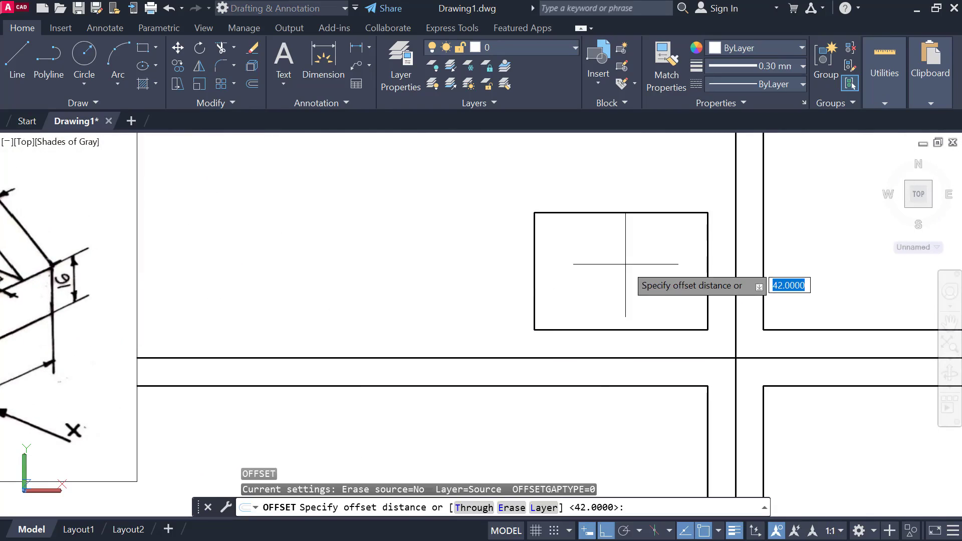
type("16")
key("Return")
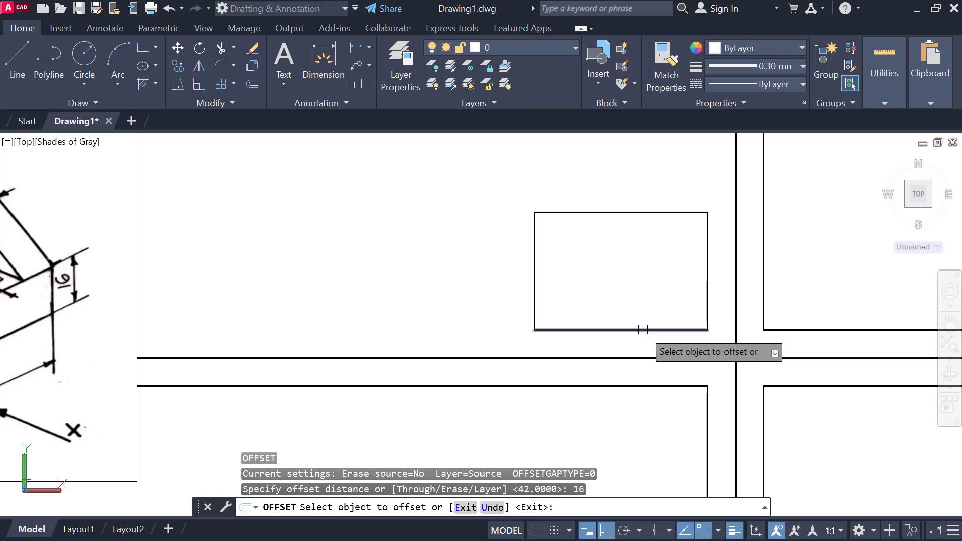
left_click(642, 330)
left_click(642, 283)
middle_click_drag(645, 269, 887, 250)
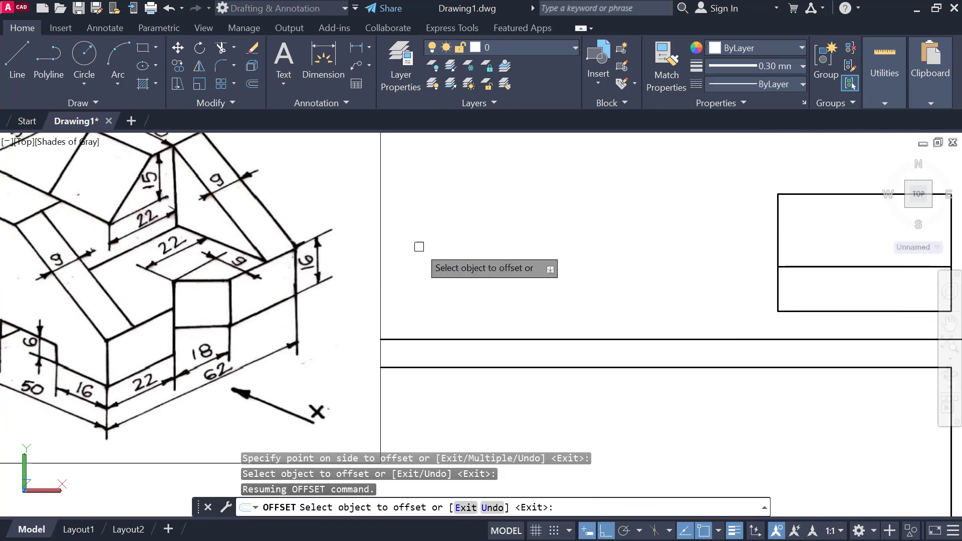
key("Escape")
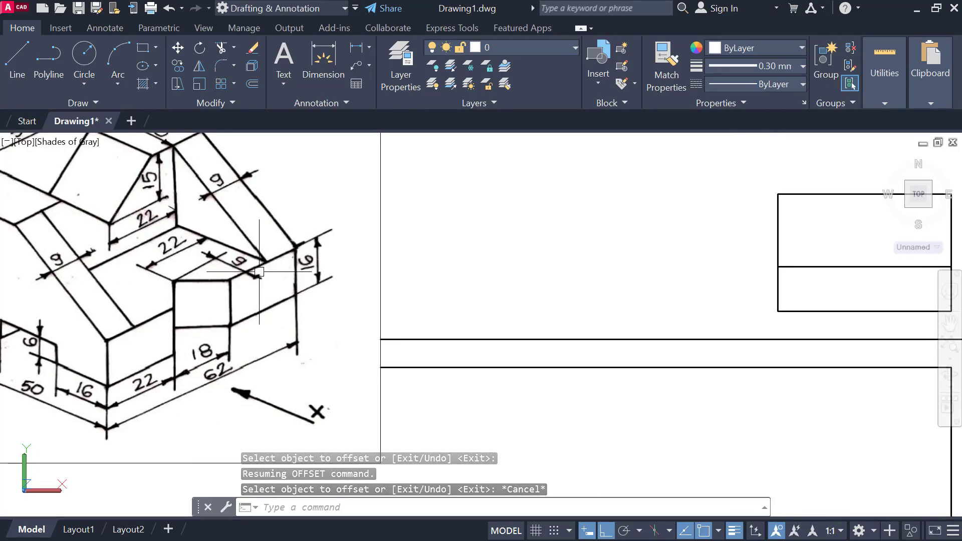
Step: Offset the front view rectangle's left edge inward by 22
middle_click_drag(268, 271, 301, 286)
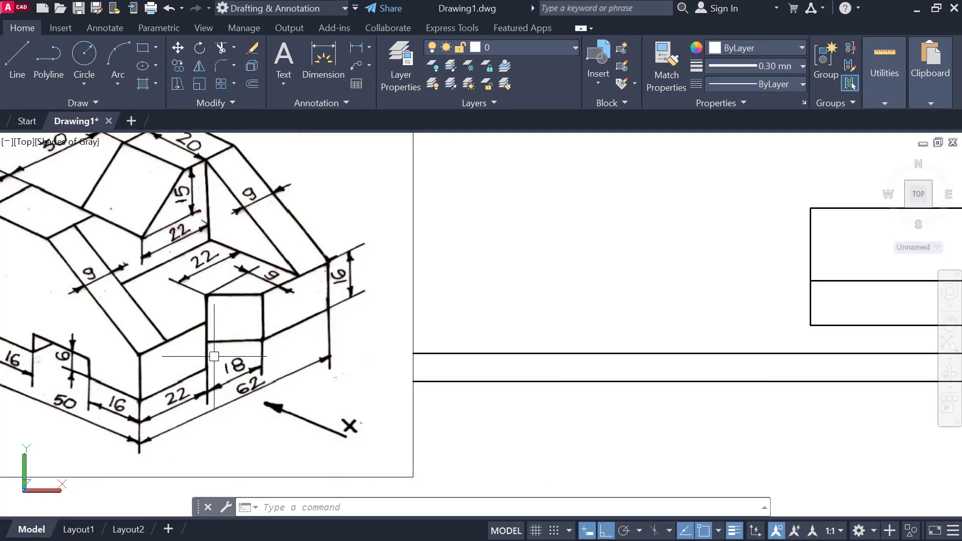
mouse_move(663, 324)
middle_mouse_down()
mouse_move(458, 333)
mouse_move(437, 314)
middle_mouse_up()
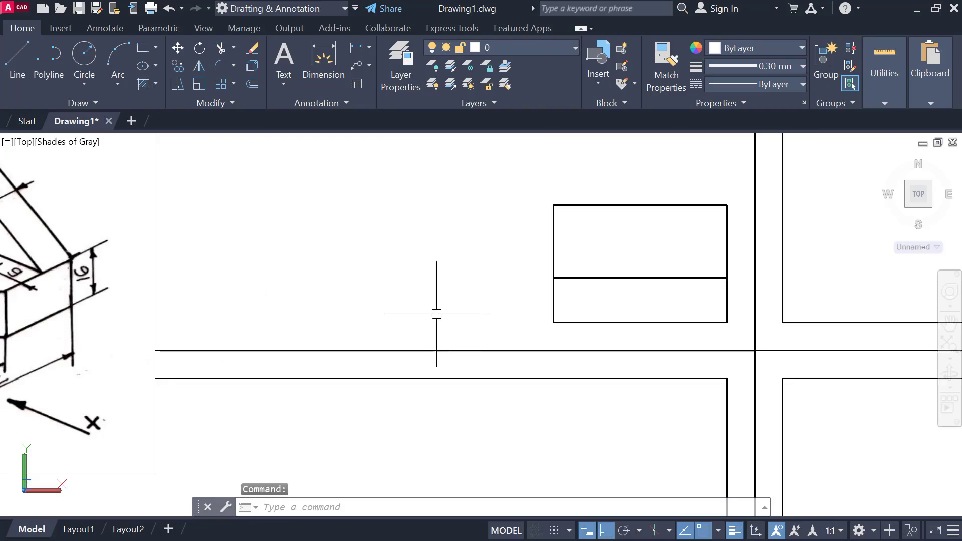
key("Return")
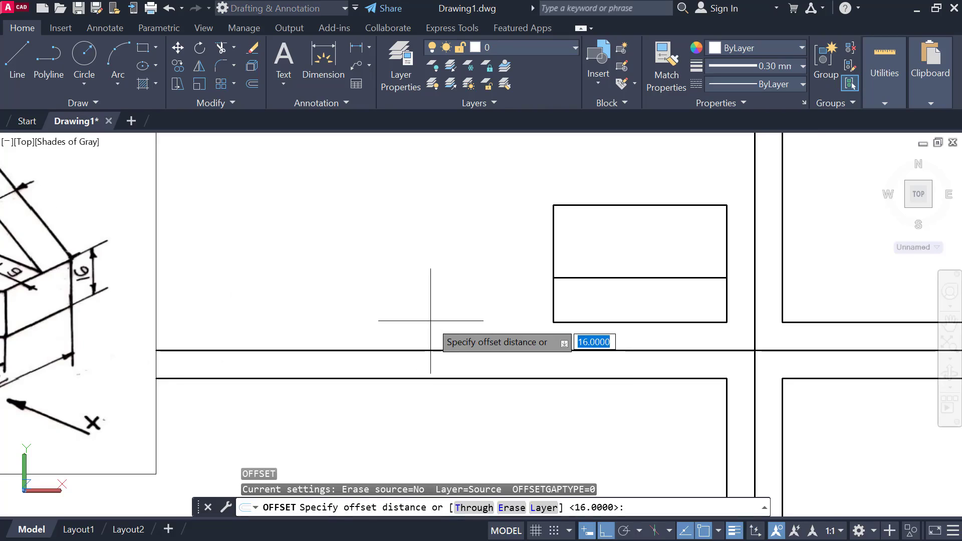
key("Return")
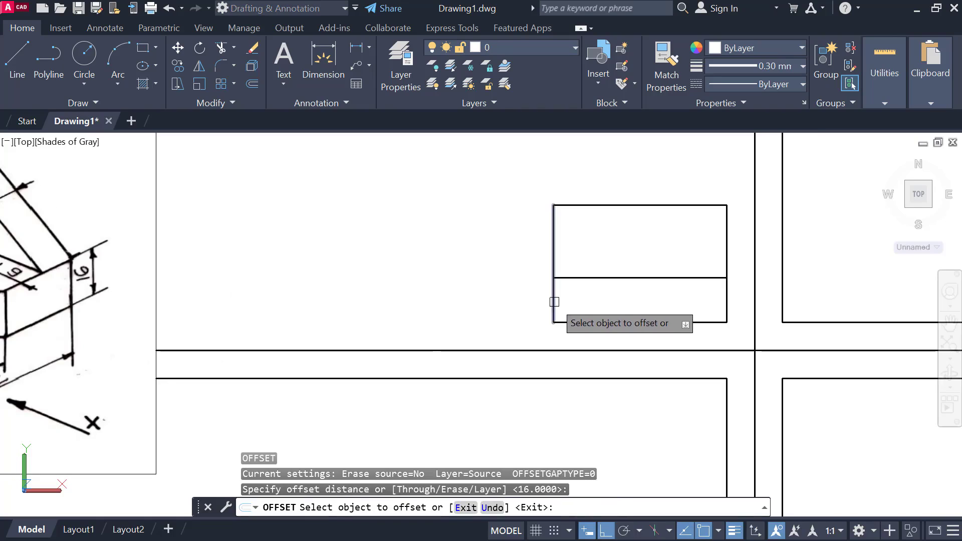
left_click(554, 301)
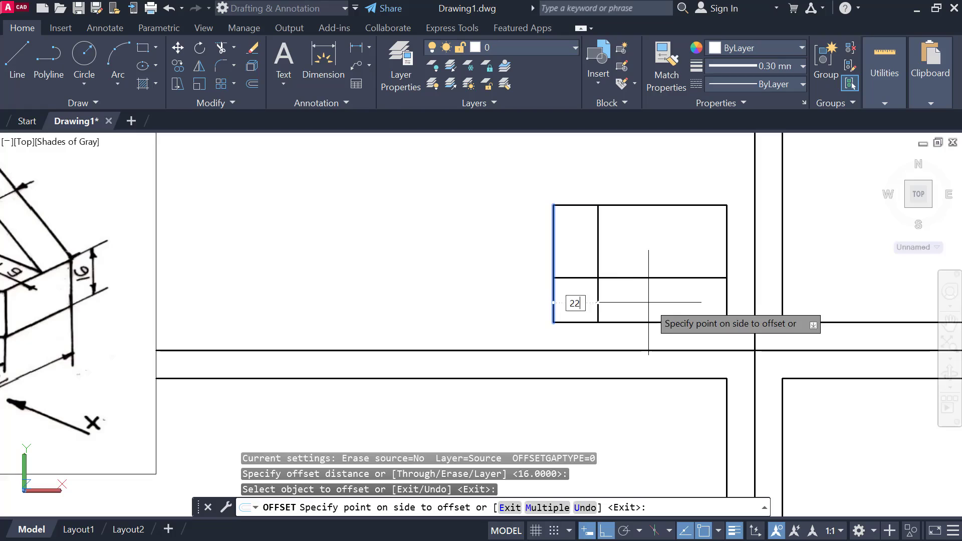
type("22")
key("Return")
Step: Offset the front view's inner vertical line by 18 to the right to mark the angled face's width
scroll(677, 294, "down", 4)
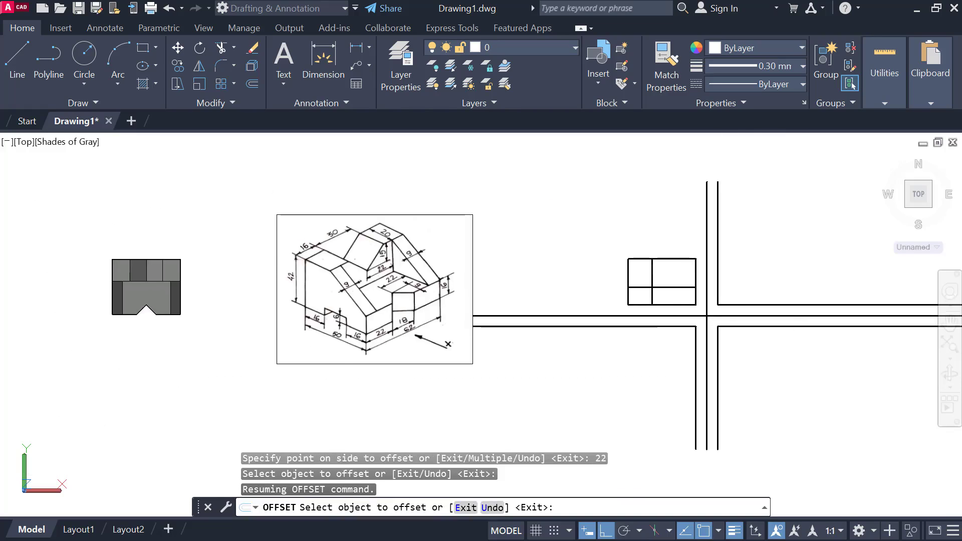
scroll(668, 292, "up", 2)
scroll(308, 301, "up", 5)
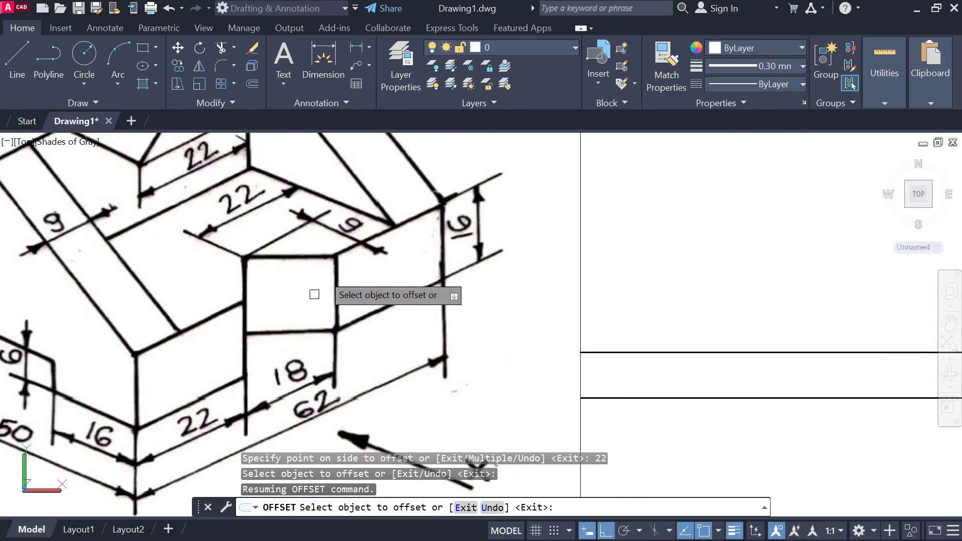
scroll(365, 301, "down", 2)
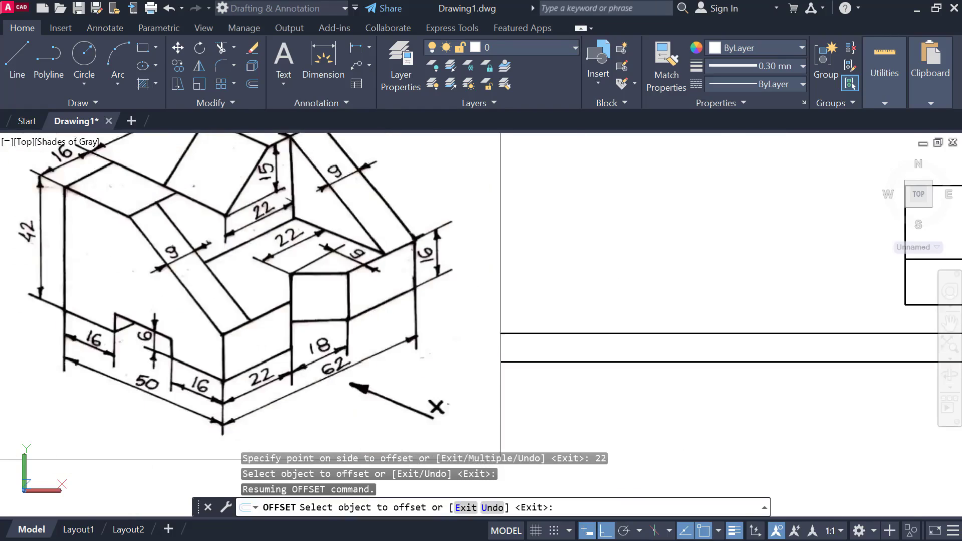
middle_click_drag(468, 320, 272, 321)
left_click(775, 286)
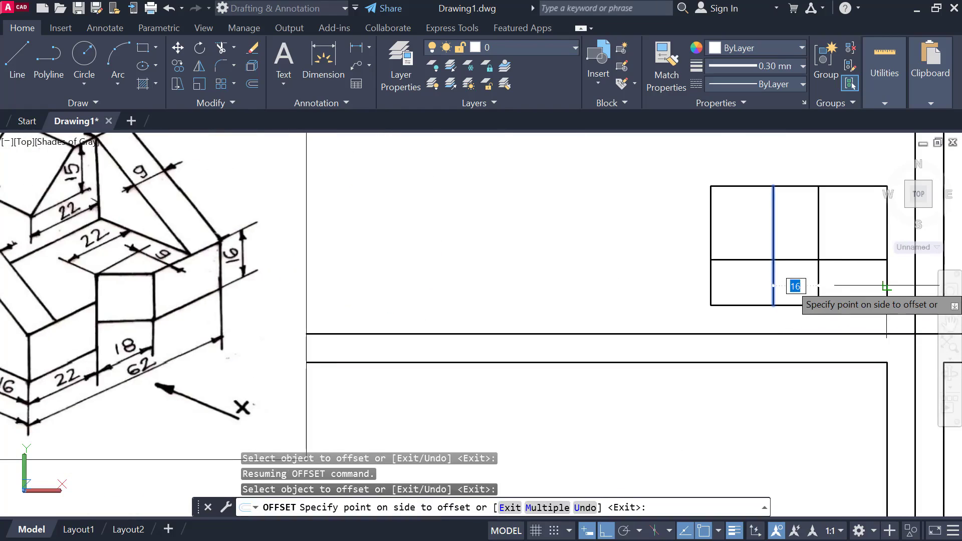
type("18")
key("Return")
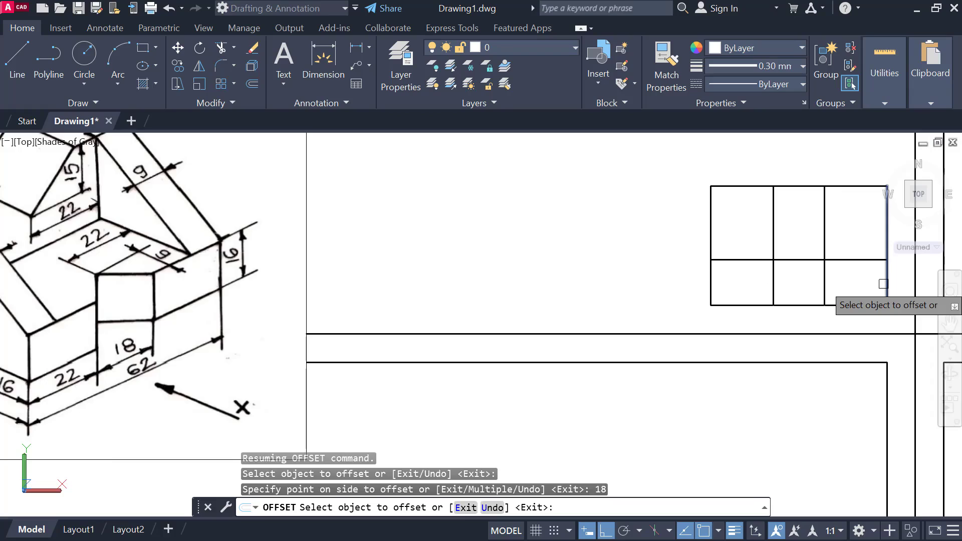
Step: Trim both inner vertical lines above the base height line in the front view
key("Escape")
type("tr")
key("Return")
key("Return")
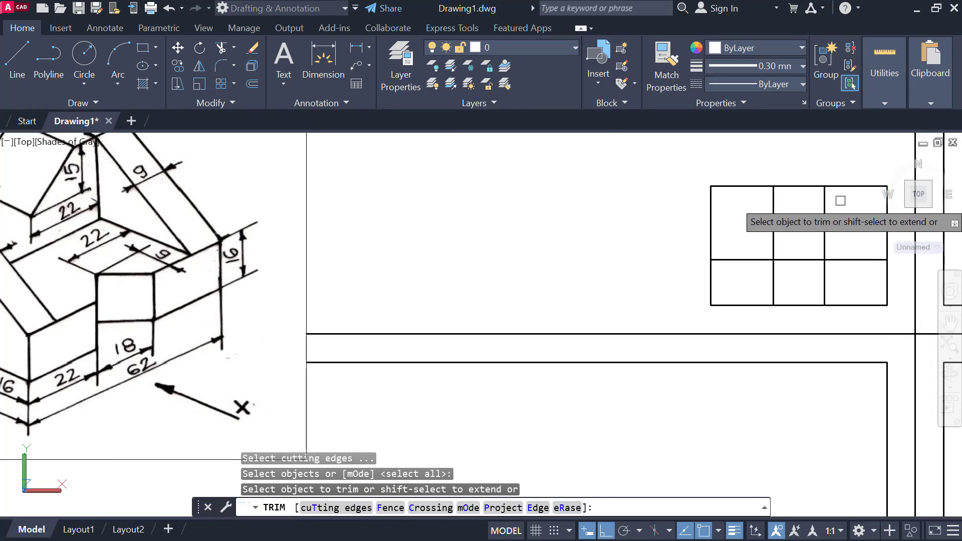
left_click(825, 205)
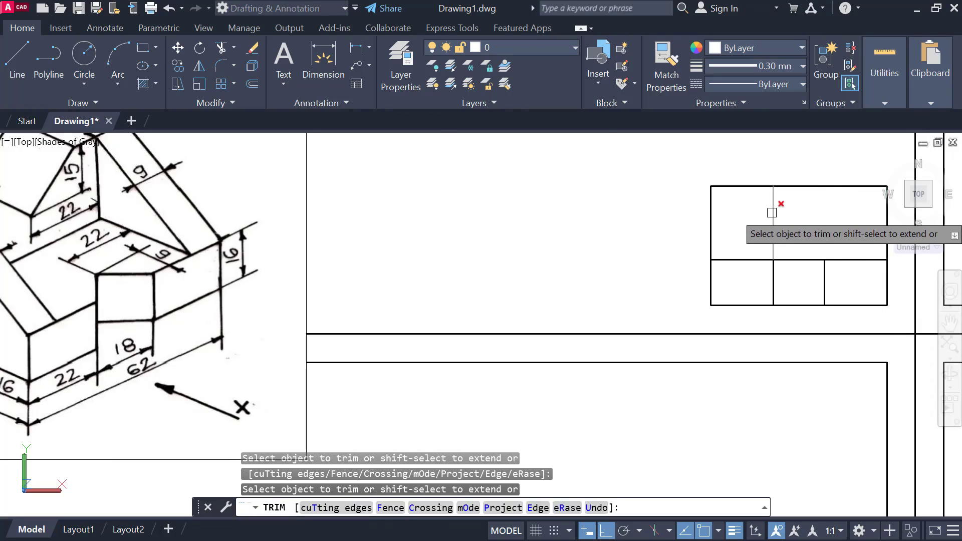
left_click(772, 213)
key("Escape")
Step: Draw a vertical line from the midpoint of the front view's base height line down to the bottom edge
middle_click_drag(134, 301, 252, 278)
scroll(253, 278, "up", 2)
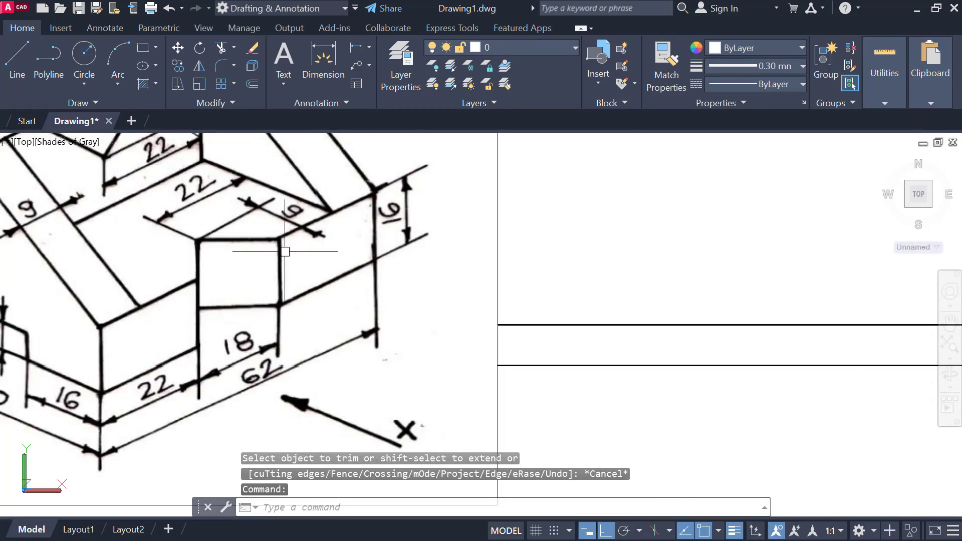
middle_click_drag(246, 277, 301, 268)
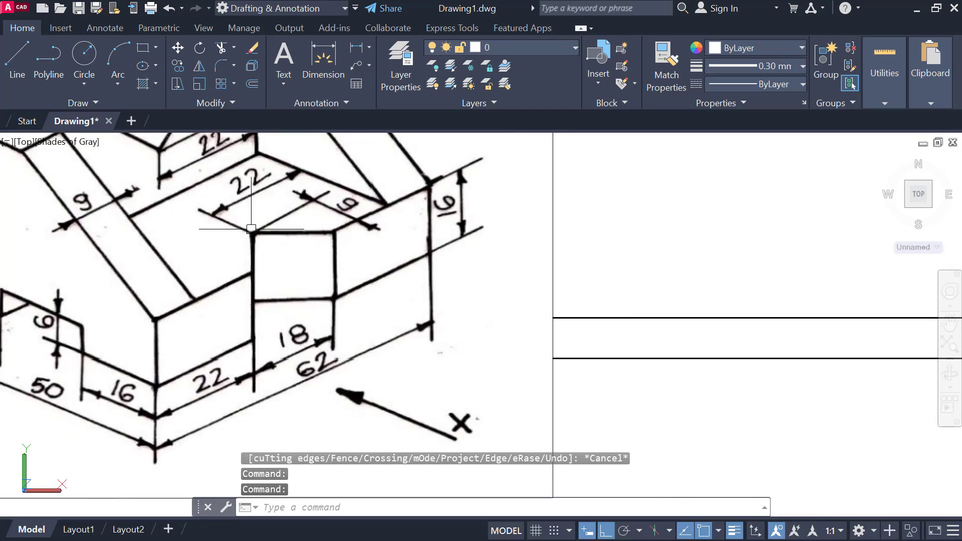
left_click(184, 187)
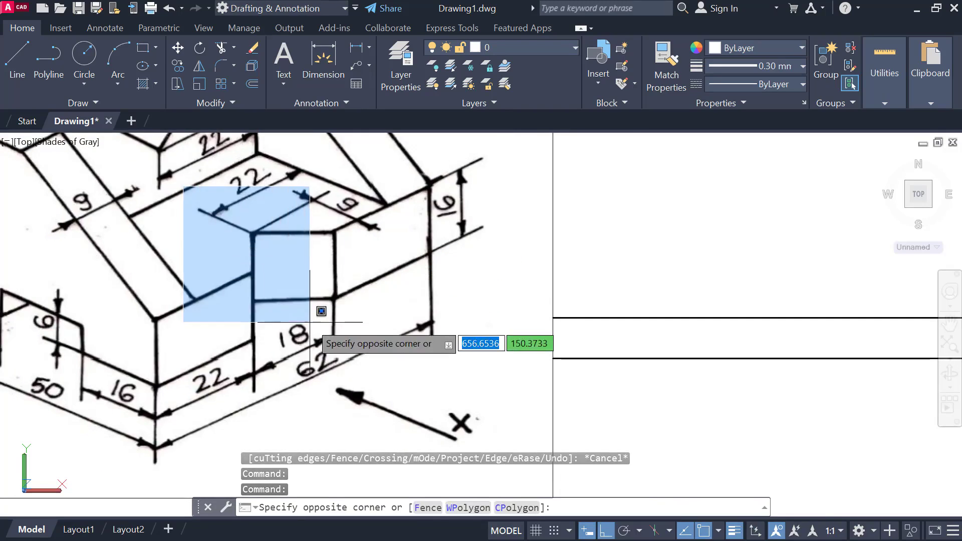
left_click(305, 281)
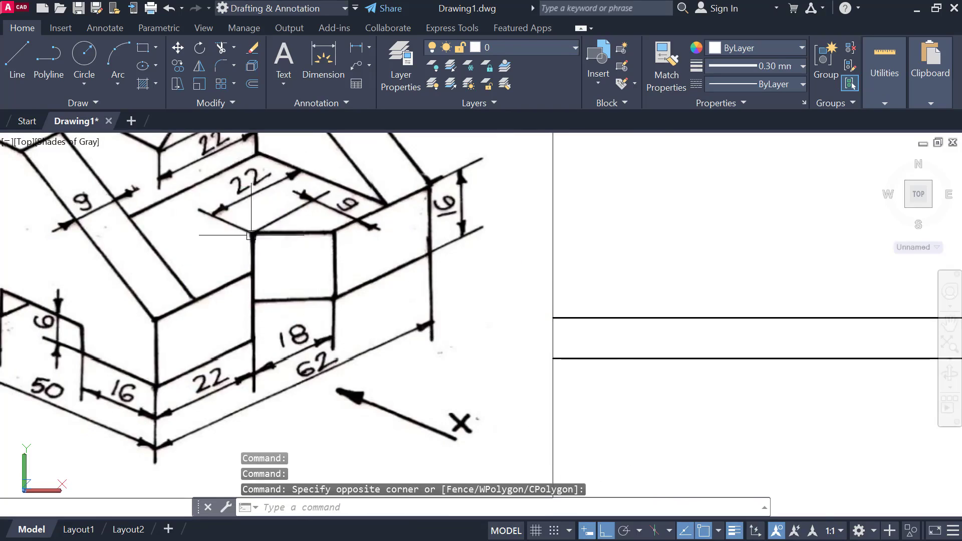
mouse_move(688, 276)
middle_mouse_down()
mouse_move(208, 256)
mouse_move(31, 301)
middle_mouse_up()
type("l")
key("Return")
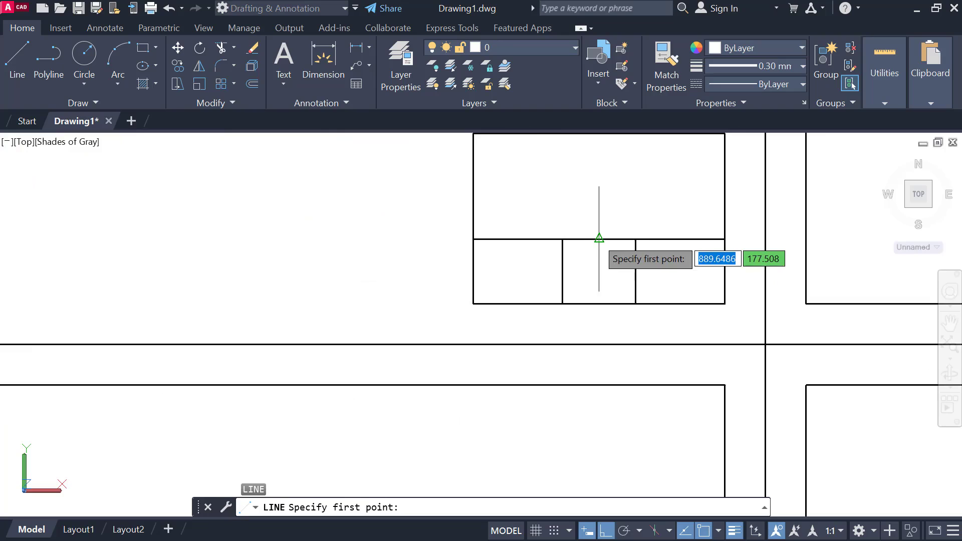
left_click(599, 240)
left_click(599, 303)
key("Escape")
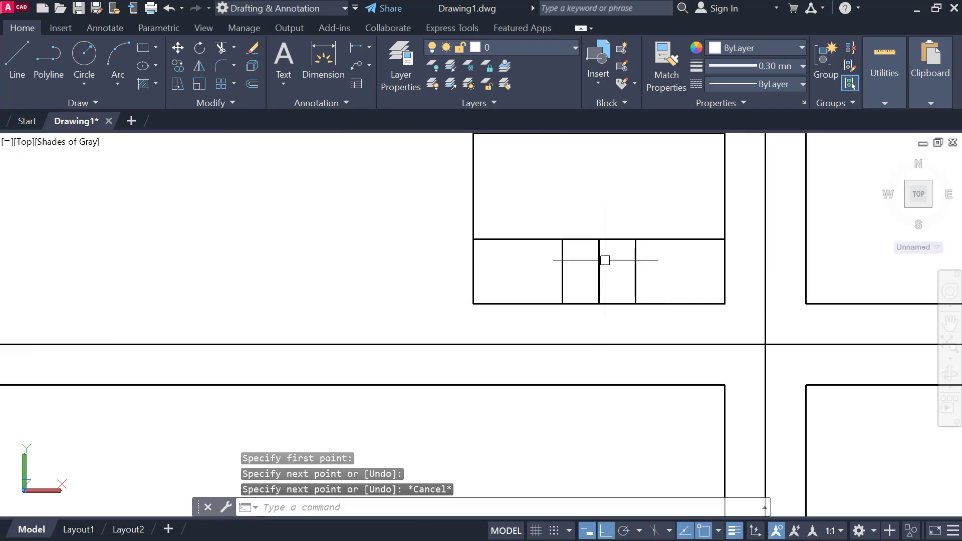
left_click(601, 251)
key("Escape")
Step: Examine the angled notch at the front of the isometric sketch and compare it with the front view's lower lines
scroll(310, 229, "down", 2)
middle_click_drag(301, 228, 610, 267)
middle_click_drag(364, 248, 610, 254)
scroll(392, 299, "down", 2)
scroll(459, 294, "up", 3)
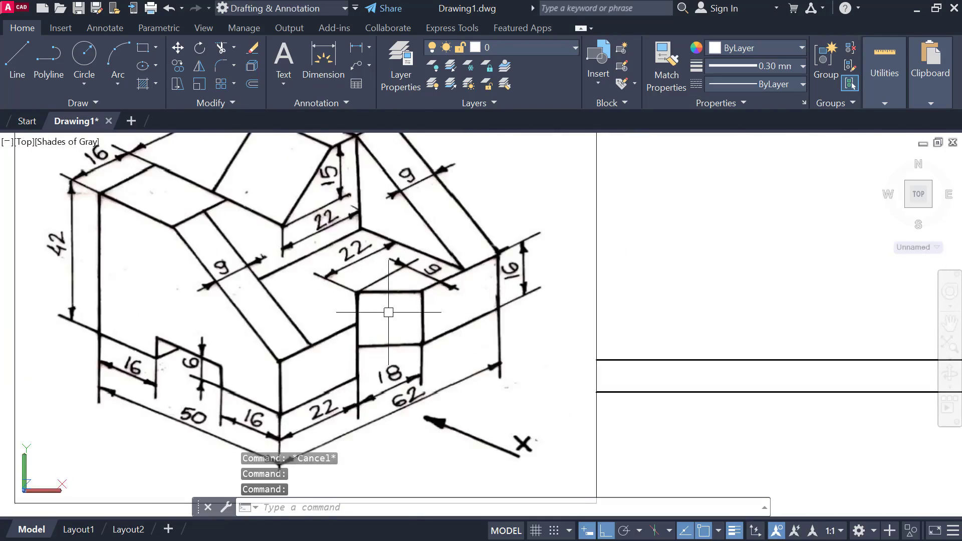
scroll(390, 314, "up", 3)
scroll(394, 272, "down", 2)
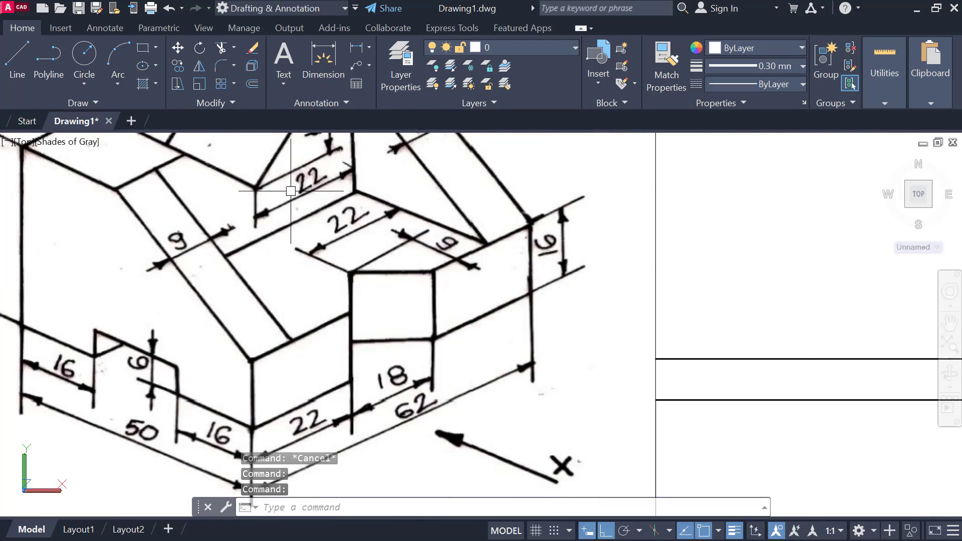
scroll(341, 215, "up", 2)
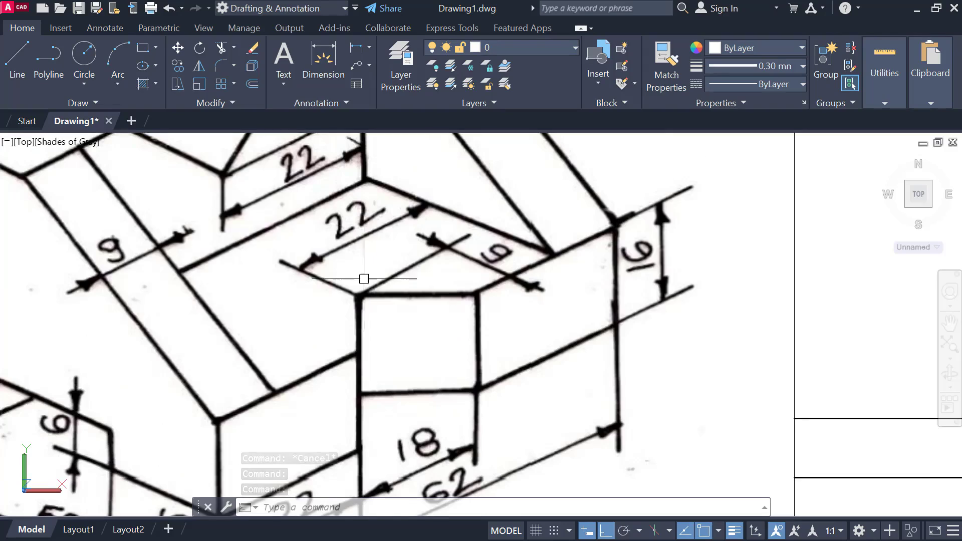
scroll(338, 286, "up", 1)
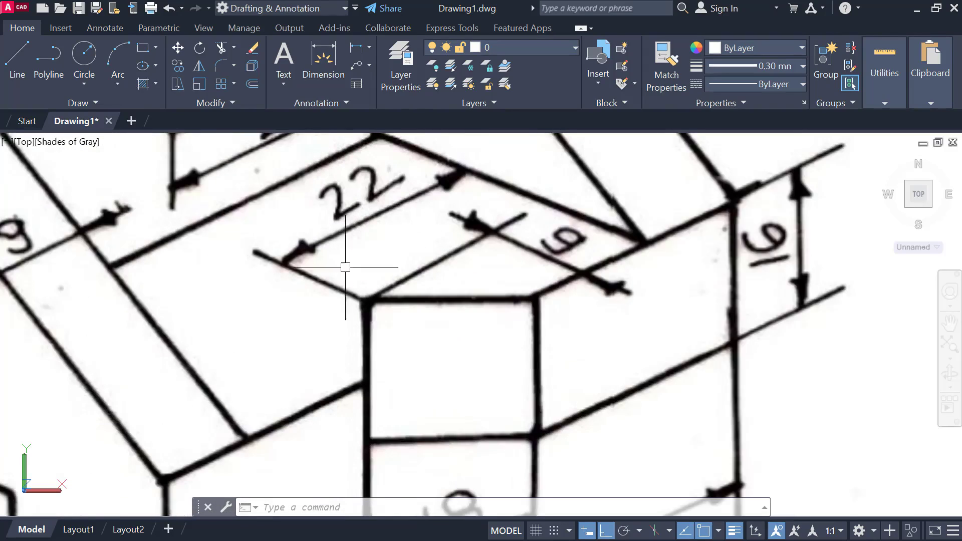
scroll(384, 226, "down", 2)
scroll(407, 224, "down", 1)
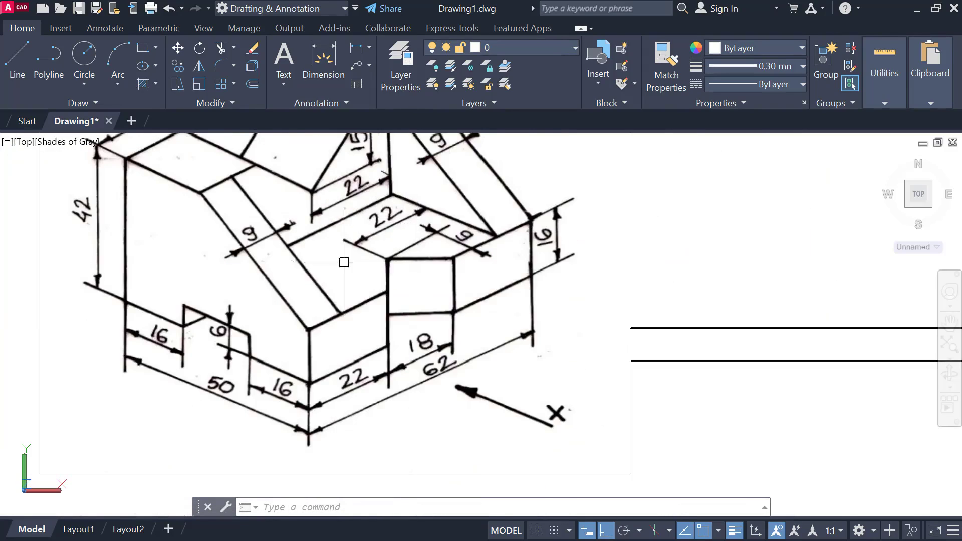
scroll(395, 264, "down", 2)
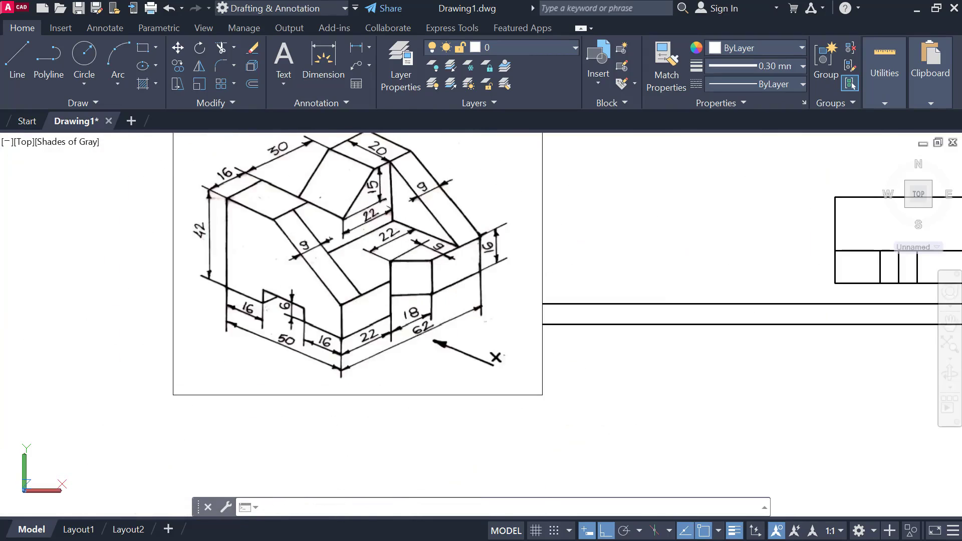
scroll(601, 266, "up", 2)
scroll(670, 266, "up", 2)
left_click(682, 270)
key("Escape")
Step: Inspect the 3D model of the block from the front and restore the top view
scroll(425, 302, "down", 4)
middle_click_drag(290, 296, 772, 329)
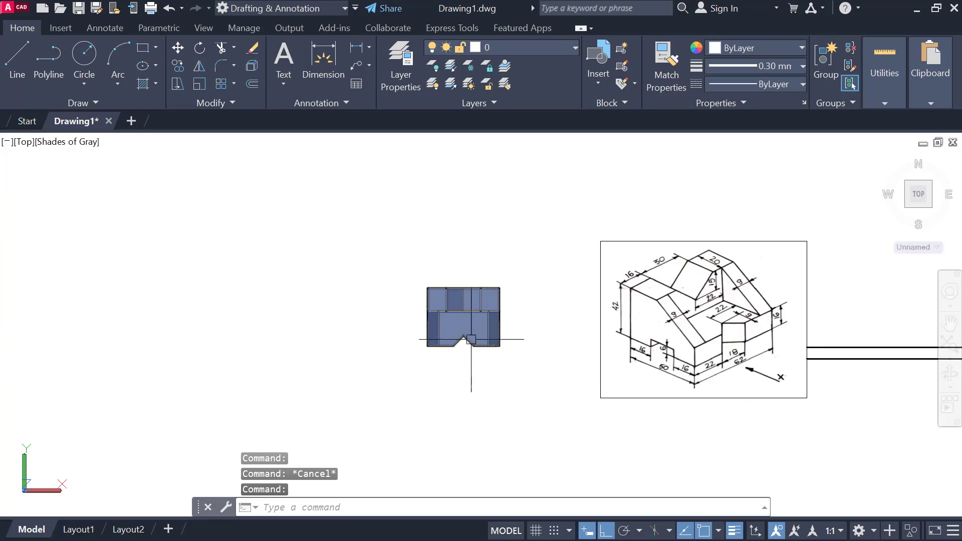
scroll(437, 330, "up", 4)
middle_click_drag(597, 391, 597, 229, "shift")
scroll(513, 308, "up", 2)
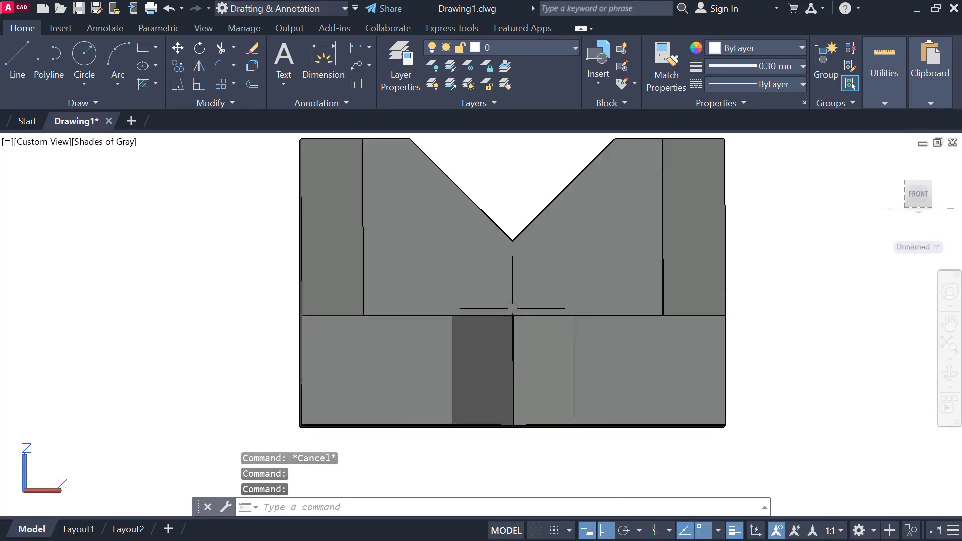
scroll(401, 320, "down", 2)
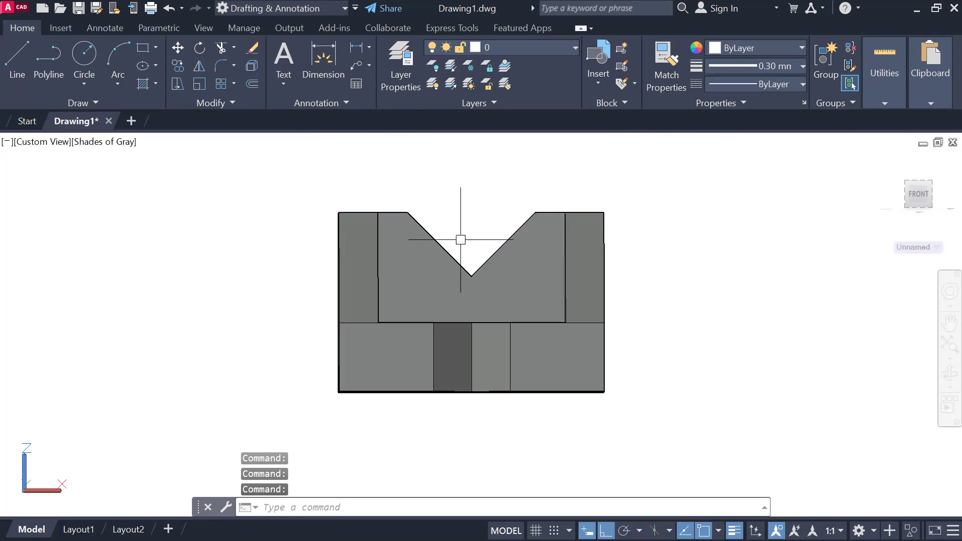
scroll(382, 223, "down", 5)
middle_click_drag(627, 289, 245, 249)
left_click(44, 141)
left_click(121, 182)
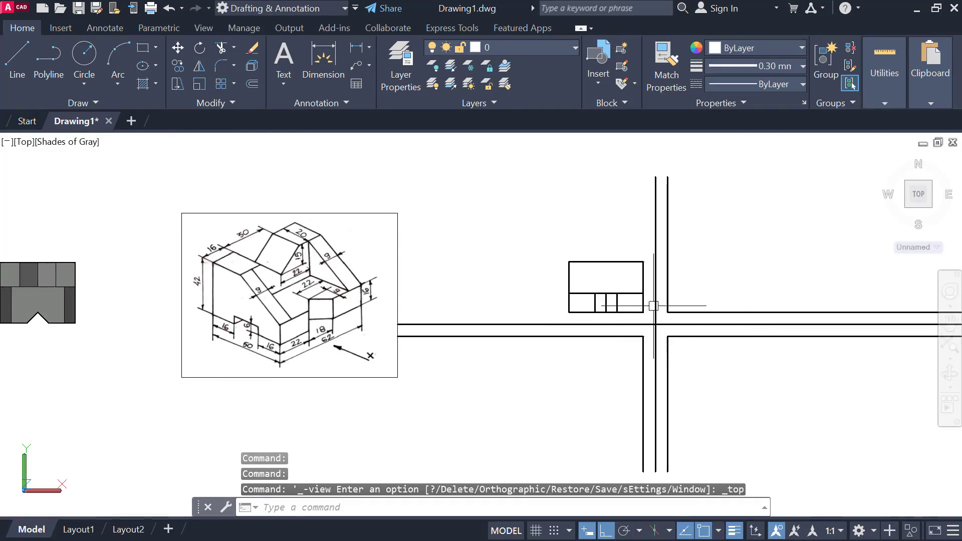
Step: Offset the front view's left and right edges inward by 9 to mark the side walls' thickness
scroll(575, 286, "down", 3)
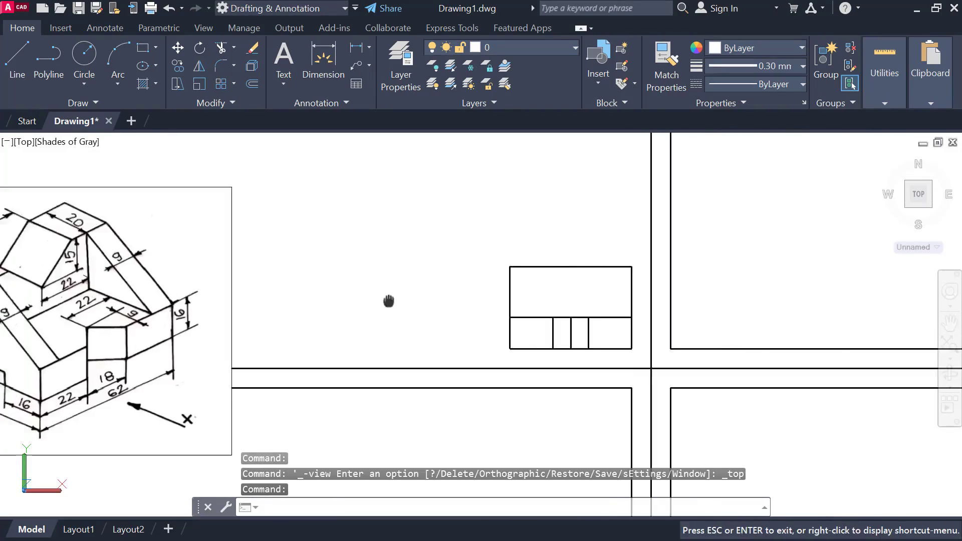
middle_click_drag(164, 262, 408, 260)
scroll(349, 252, "up", 2)
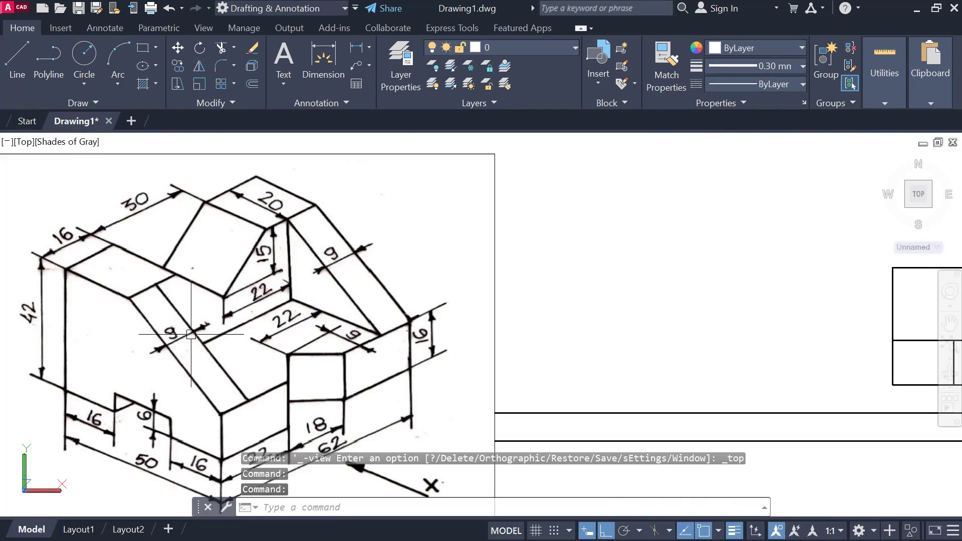
middle_click_drag(638, 292, 199, 304)
scroll(510, 316, "up", 4)
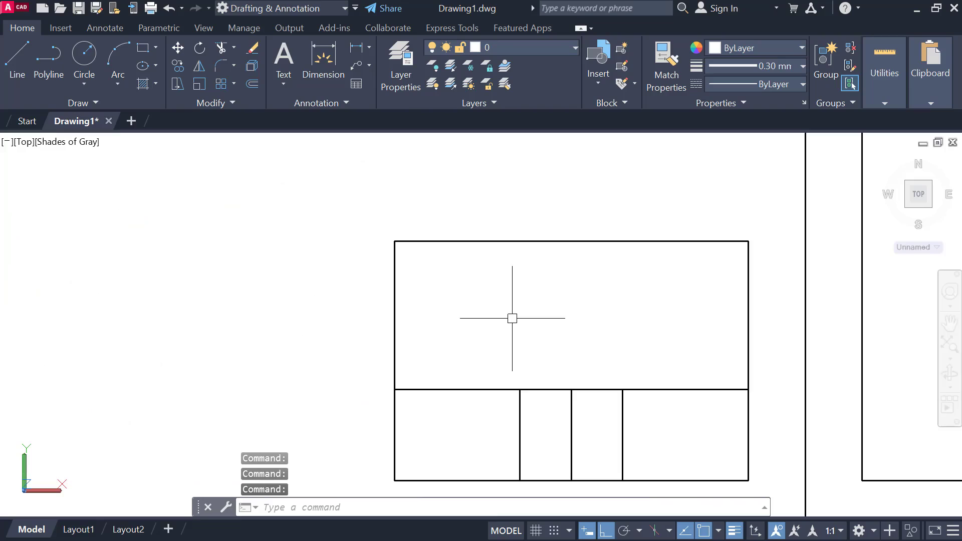
key("Return")
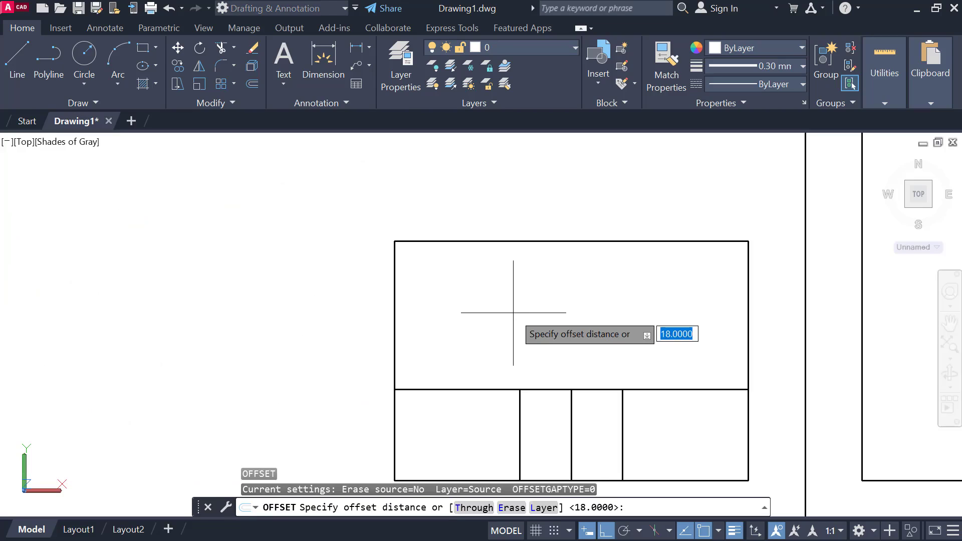
type("9")
key("Return")
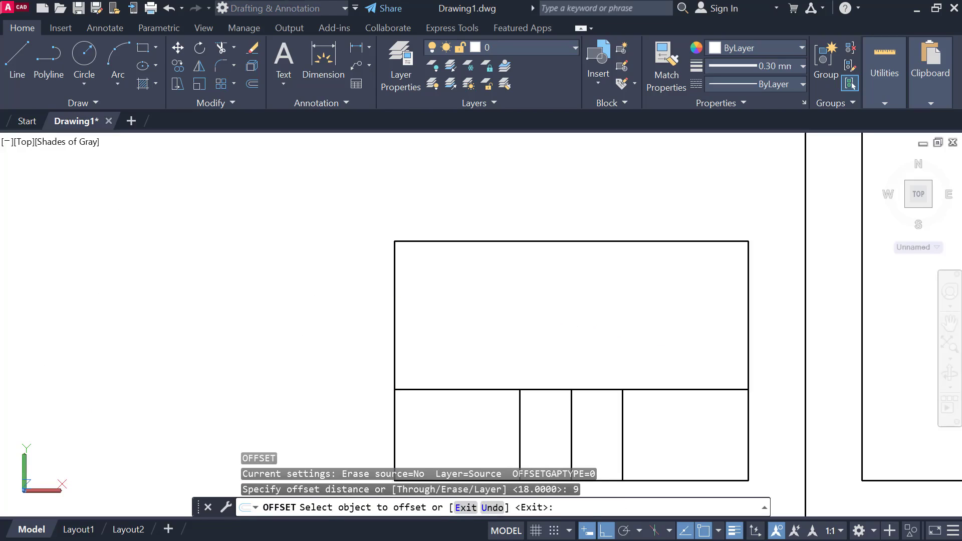
left_click(395, 301)
left_click(477, 301)
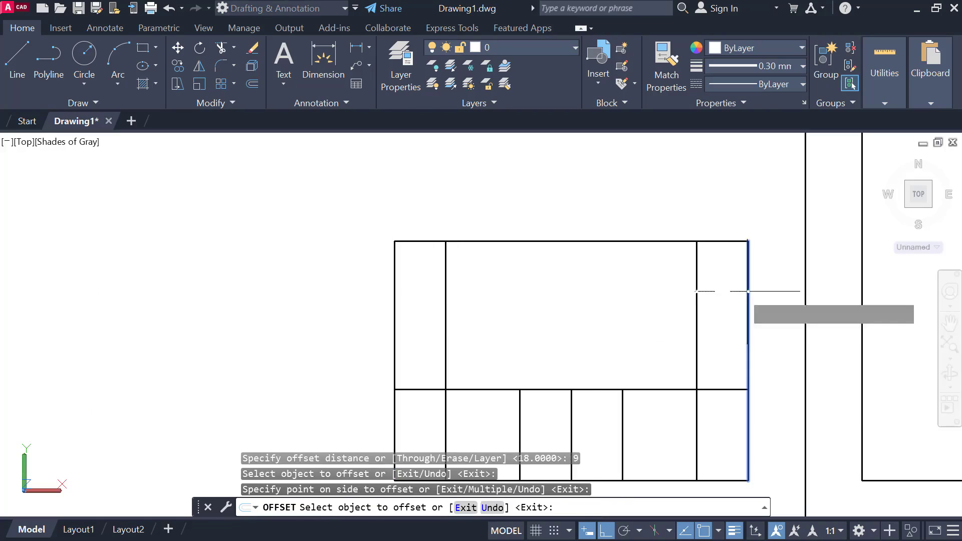
left_click(748, 303)
left_click(702, 303)
key("Escape")
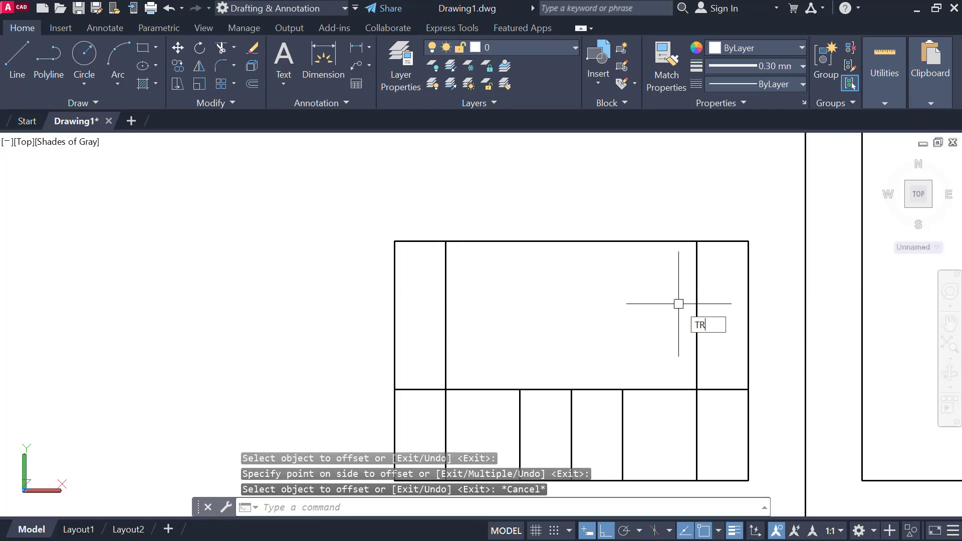
Step: Trim both side wall lines below the base height line in the front view
type("TR")
key("Return")
middle_click_drag(540, 368, 539, 333)
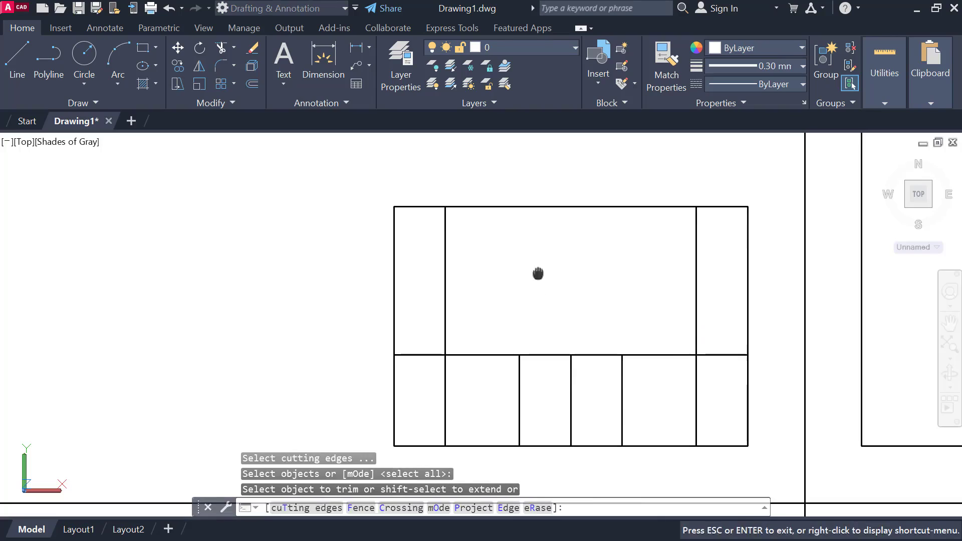
left_click(448, 378)
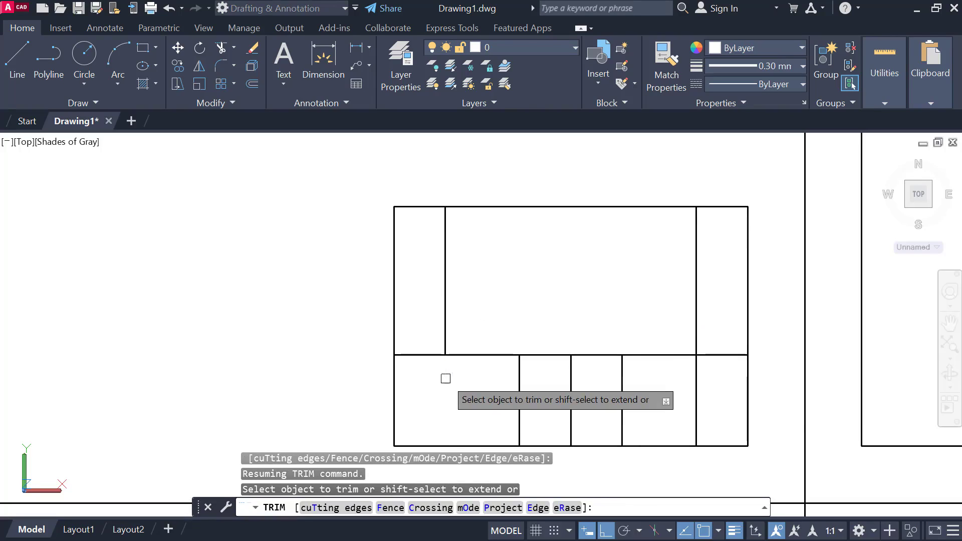
left_click(700, 386)
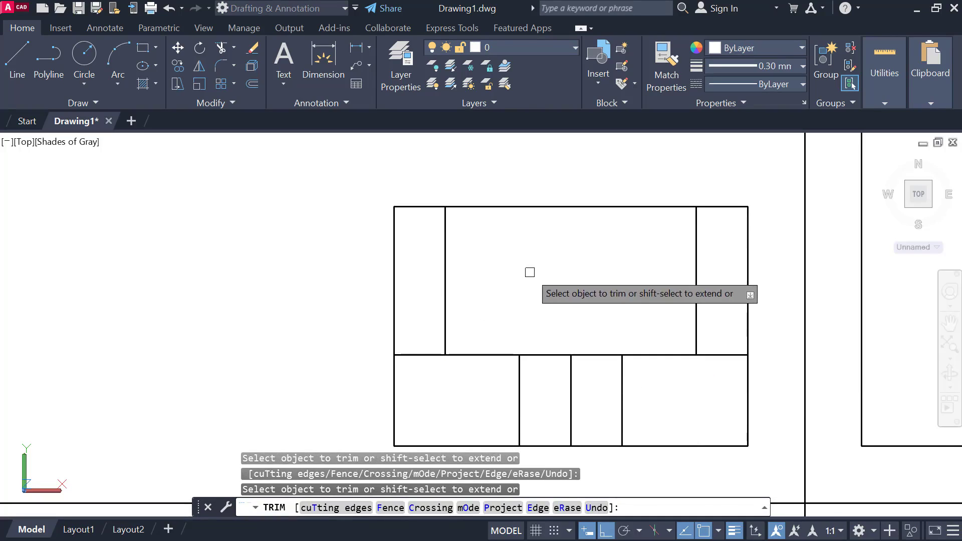
key("Escape")
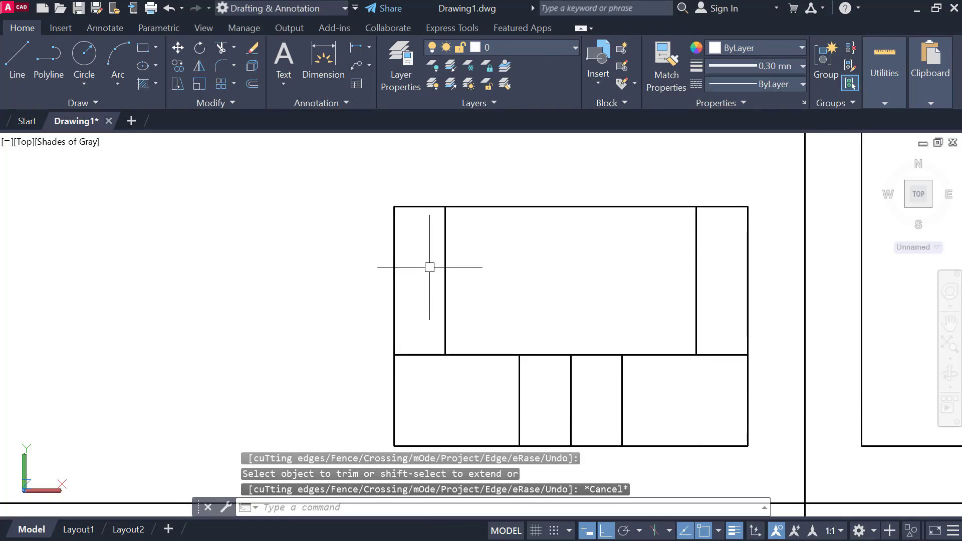
Step: Examine the V-groove and its width and depth dimensions on the upper part of the isometric sketch
scroll(657, 208, "down", 2)
middle_click_drag(623, 226, 885, 236)
middle_click_drag(428, 271, 803, 298)
middle_click_drag(258, 241, 376, 266)
scroll(368, 267, "up", 2)
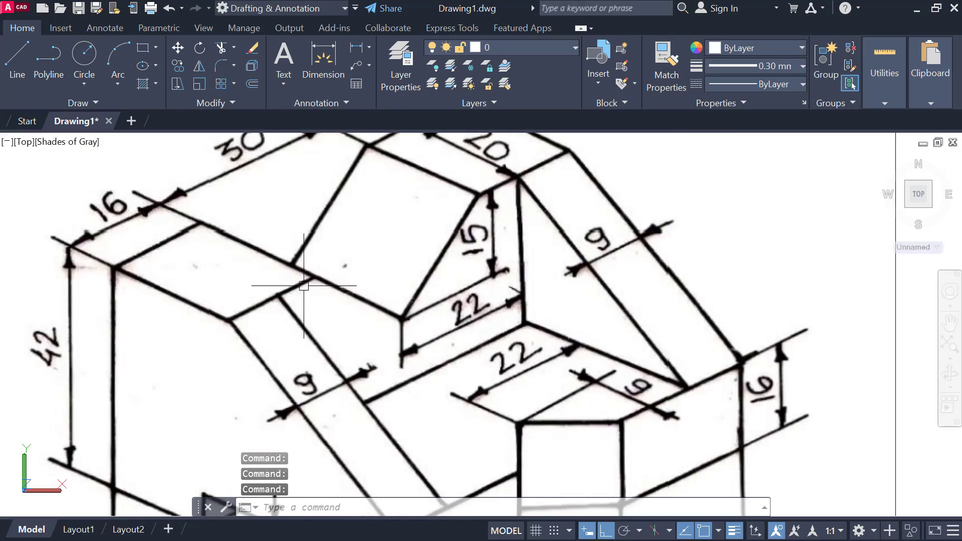
middle_click_drag(448, 260, 429, 300)
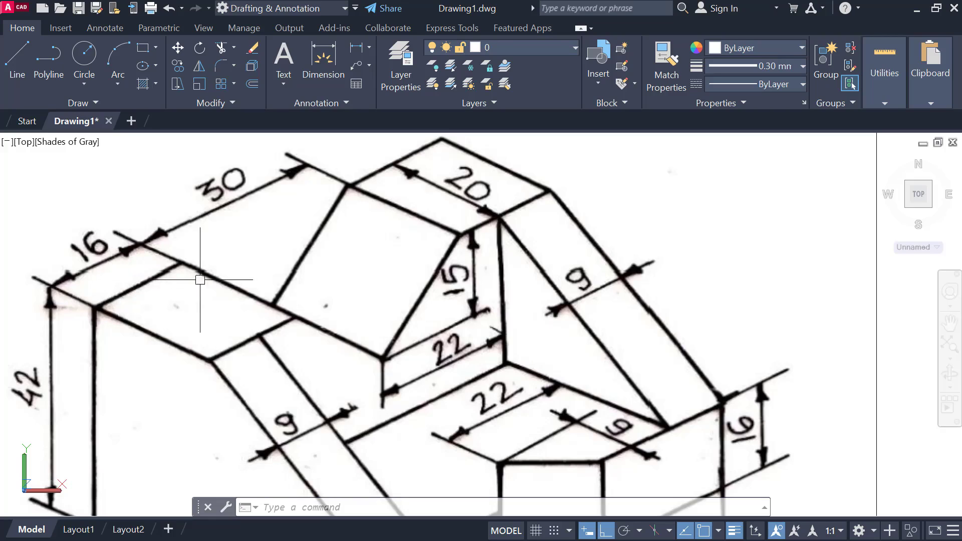
left_click(76, 197)
left_click(143, 291)
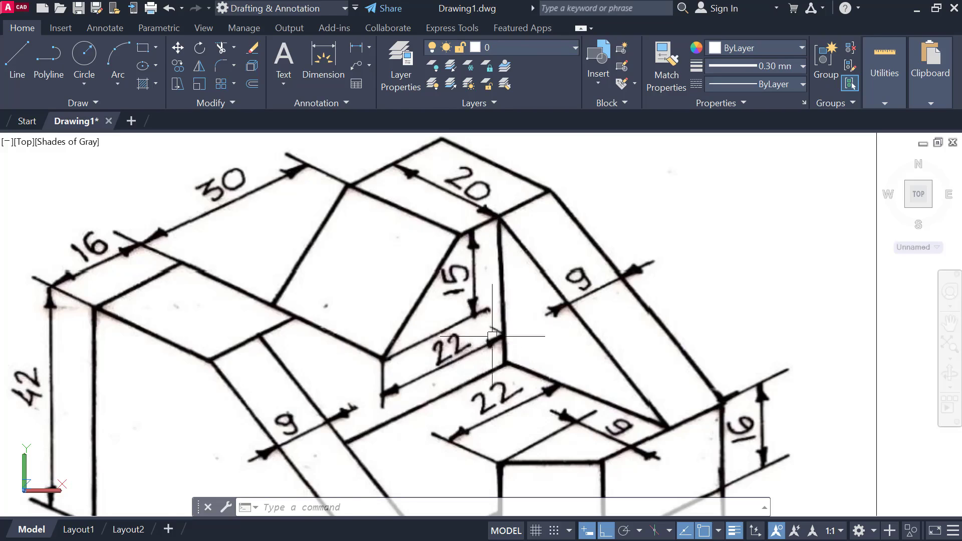
Step: Offset the front view's left edge inward by 16 to mark the V-groove's left side
scroll(471, 343, "down", 5)
middle_click_drag(623, 301, 292, 249)
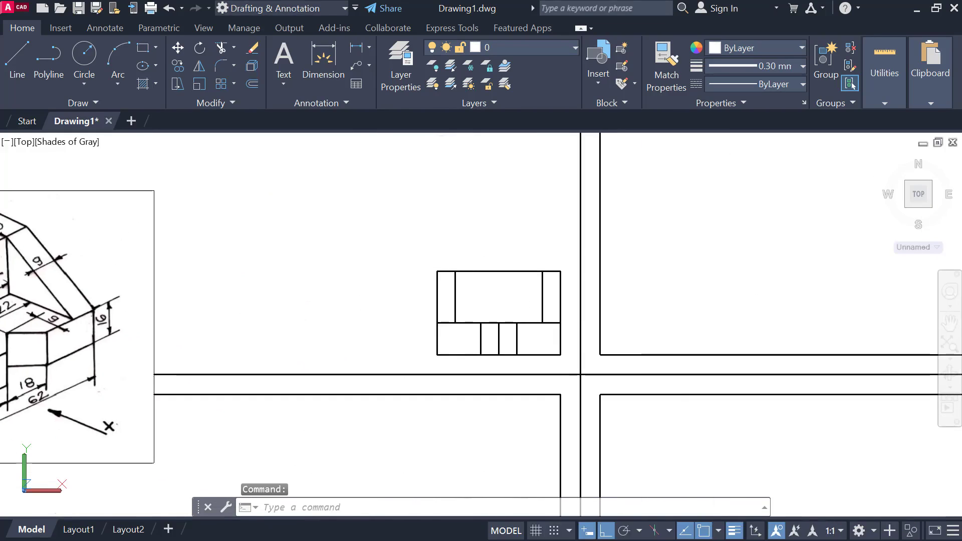
middle_click_drag(370, 257, 556, 267)
scroll(647, 286, "up", 6)
middle_click_drag(646, 283, 497, 263)
key("Return")
type("16")
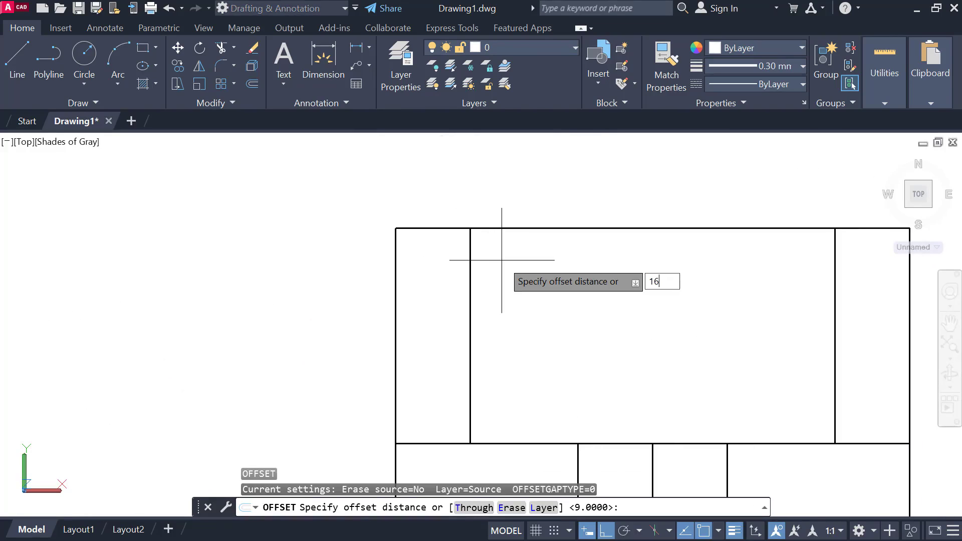
key("Return")
left_click(396, 248)
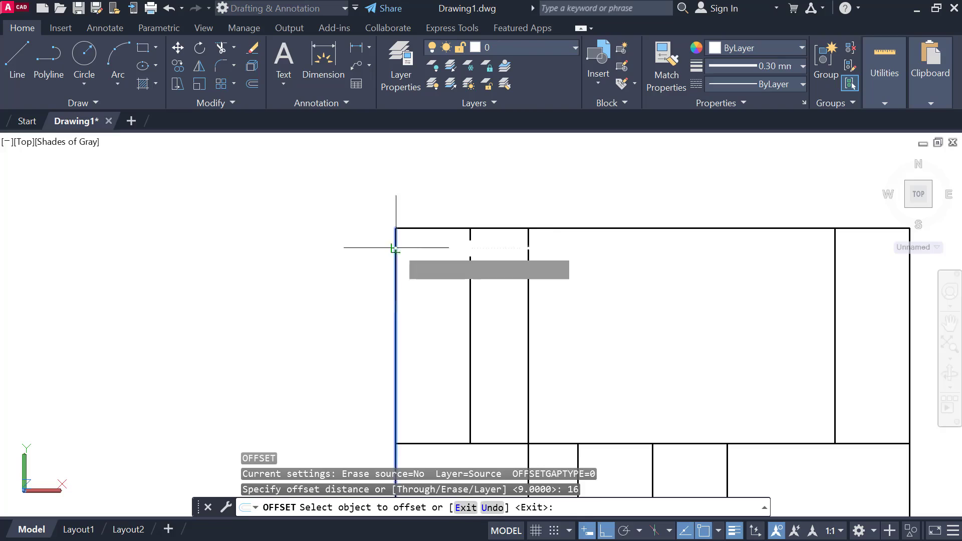
left_click(591, 269)
Step: Offset the V-groove's left marker line by 30 to the right to mark the groove's opening width
left_click(529, 254)
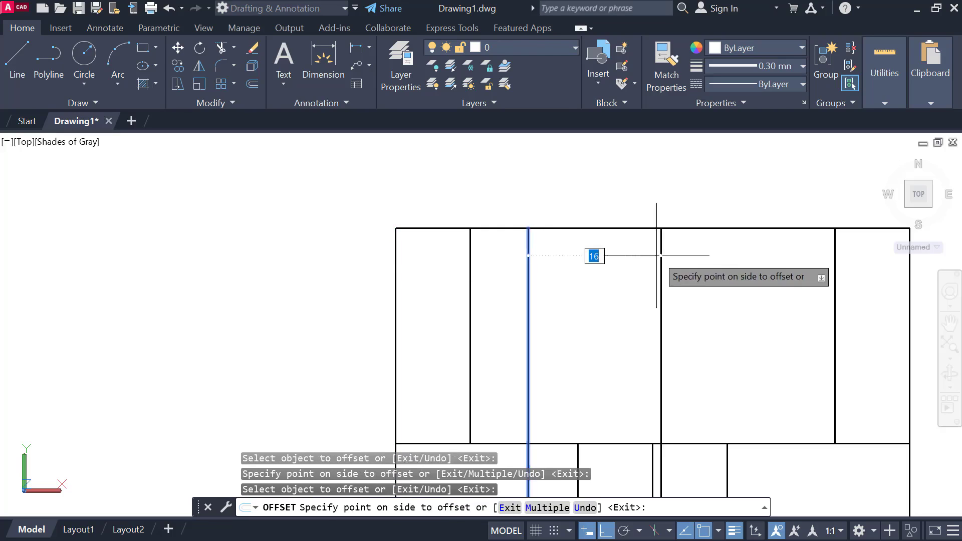
type("30")
key("Return")
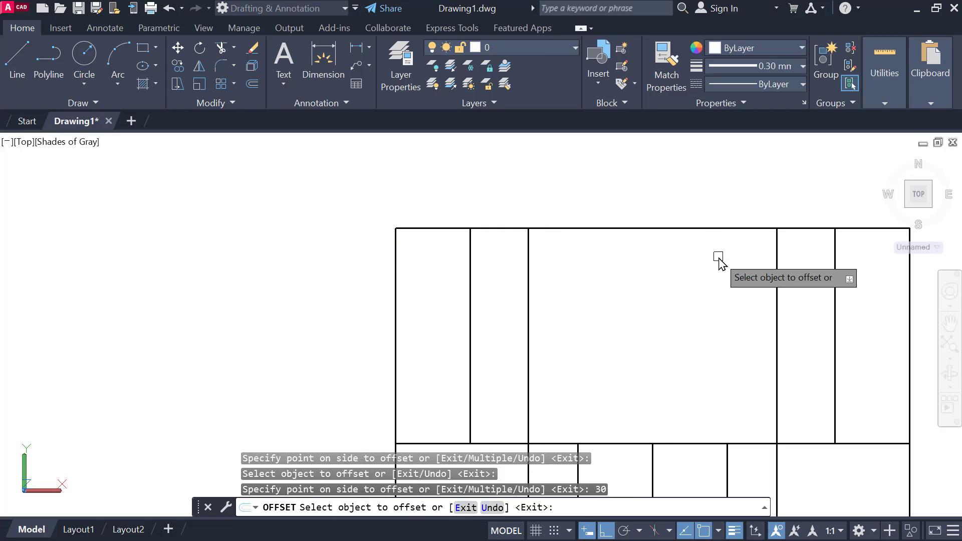
Step: Offset the front view's top edge downward by 15 to mark the V-groove's depth
left_click(717, 229)
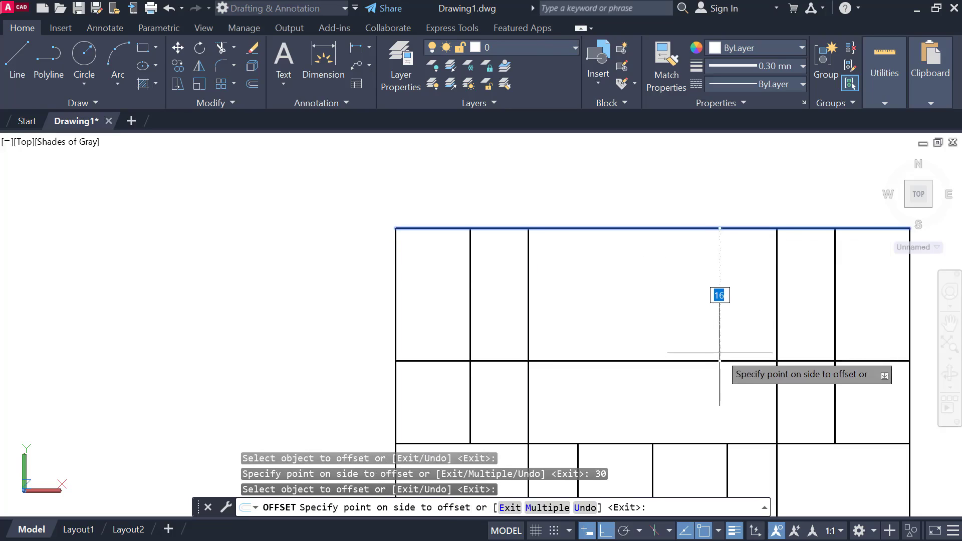
type("15")
key("Return")
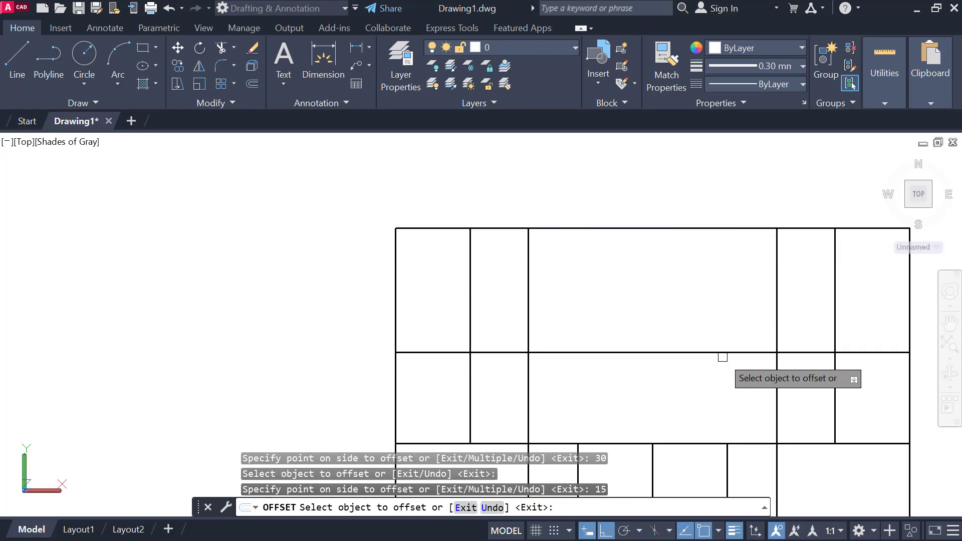
key("Escape")
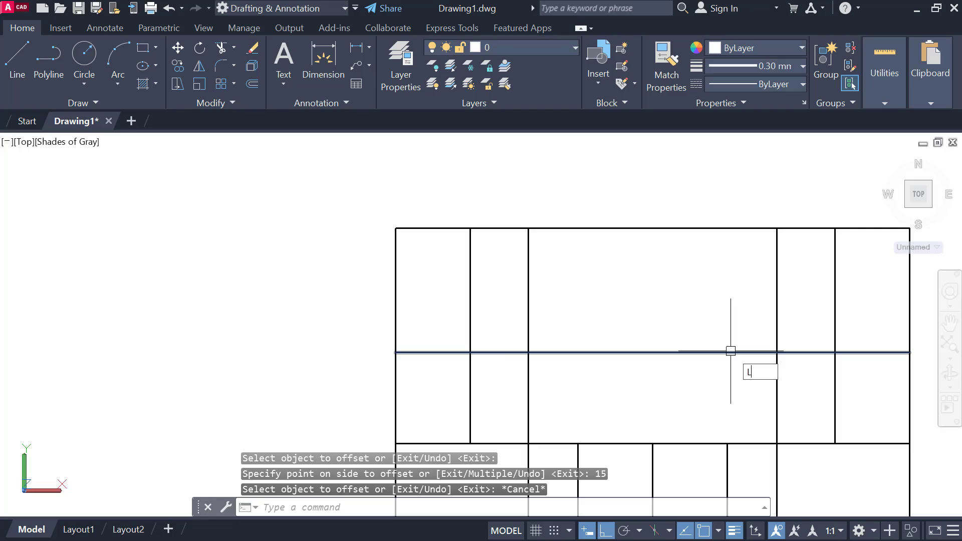
Step: Draw the V-groove's two sloping lines from the left marker's top end through the depth line's midpoint to the right marker's top end
key("Return")
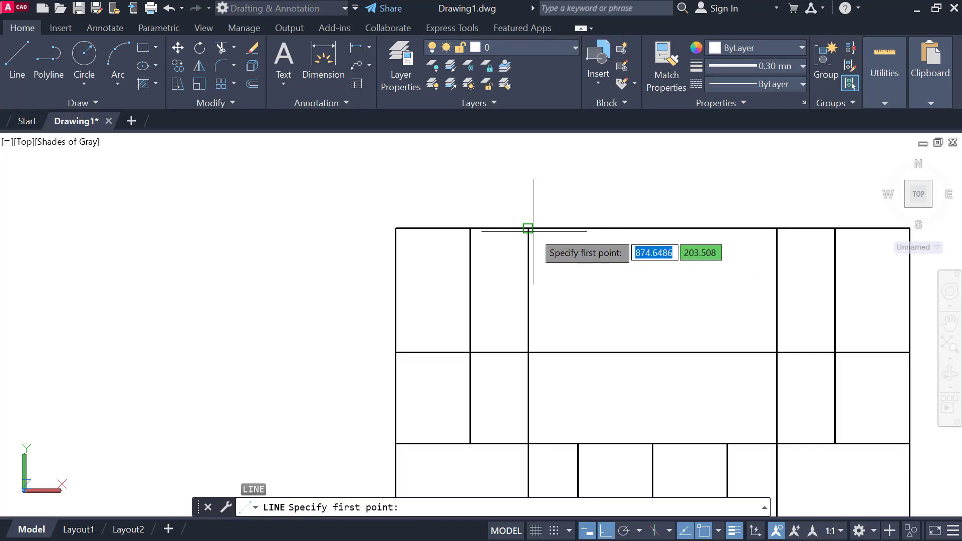
left_click(528, 229)
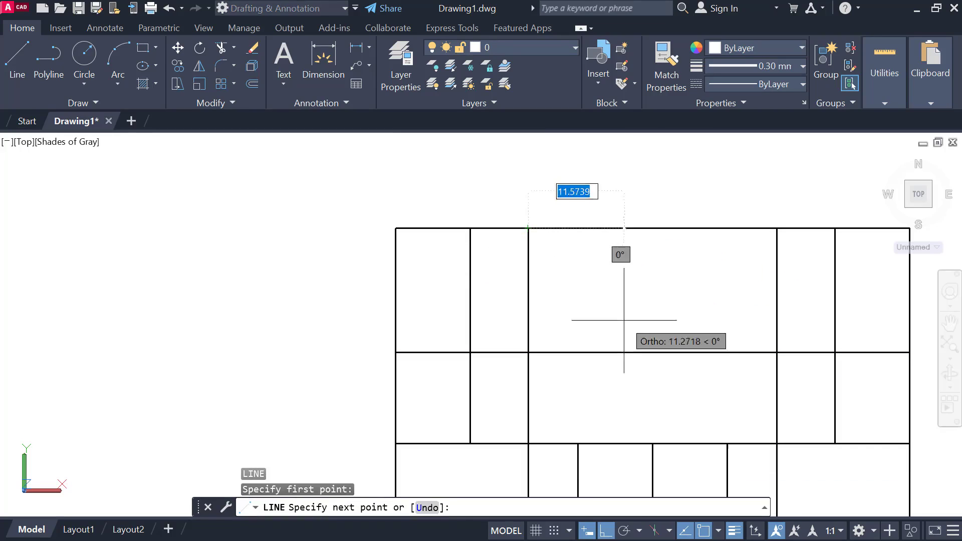
left_click(652, 352)
left_click(777, 228)
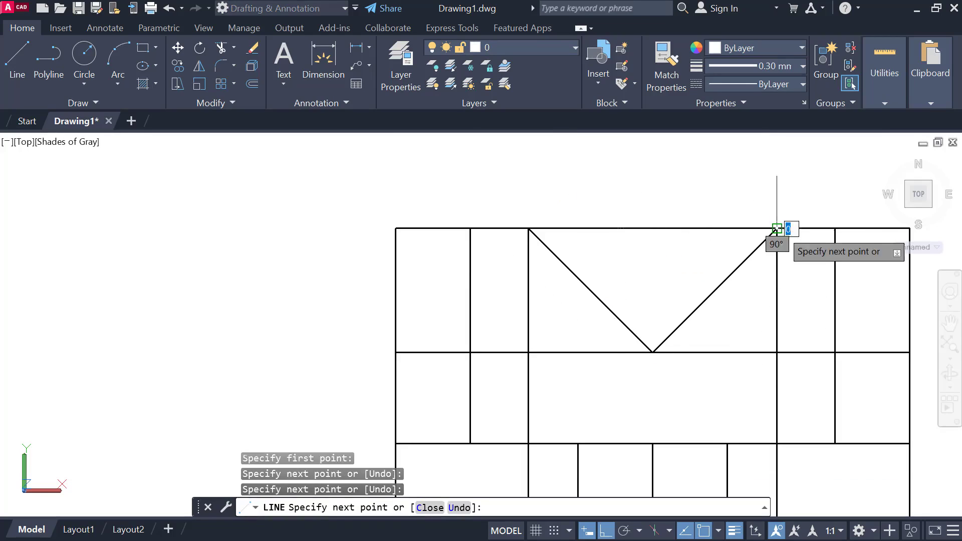
key("Escape")
Step: Delete the vertical marker lines and the horizontal depth line used to construct the V-groove
left_click(776, 270)
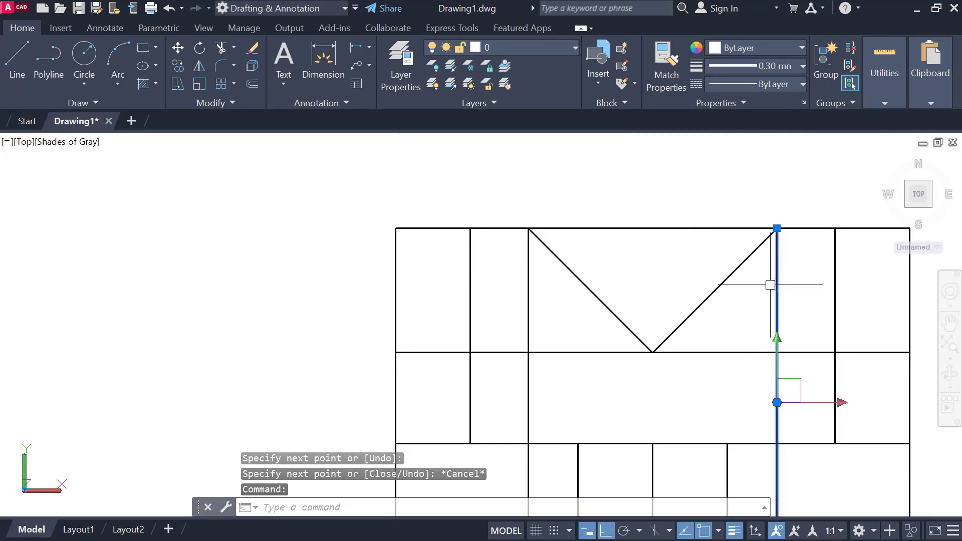
key("Delete")
left_click(698, 352)
key("Delete")
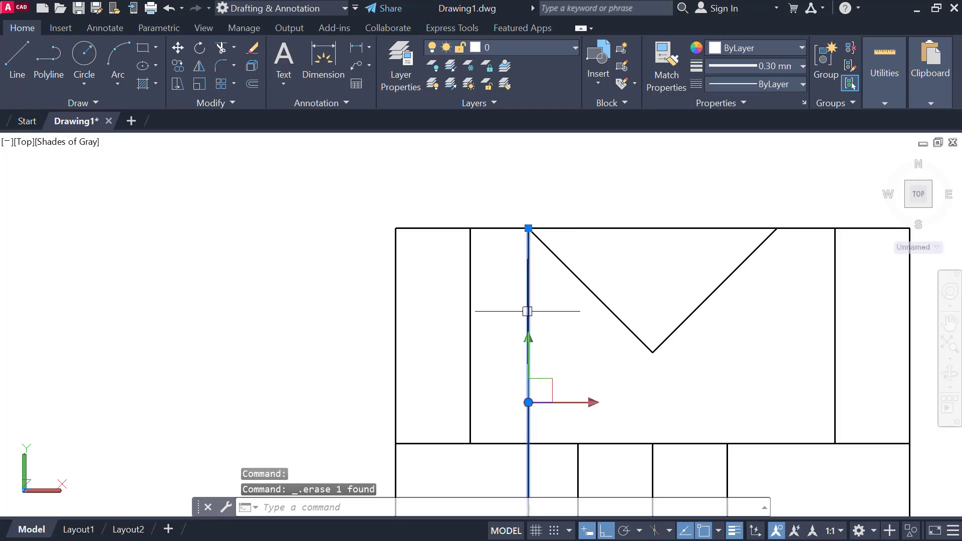
Step: Trim the front view's top edge between the two upper ends of the V-groove
left_click(624, 228)
key("Escape")
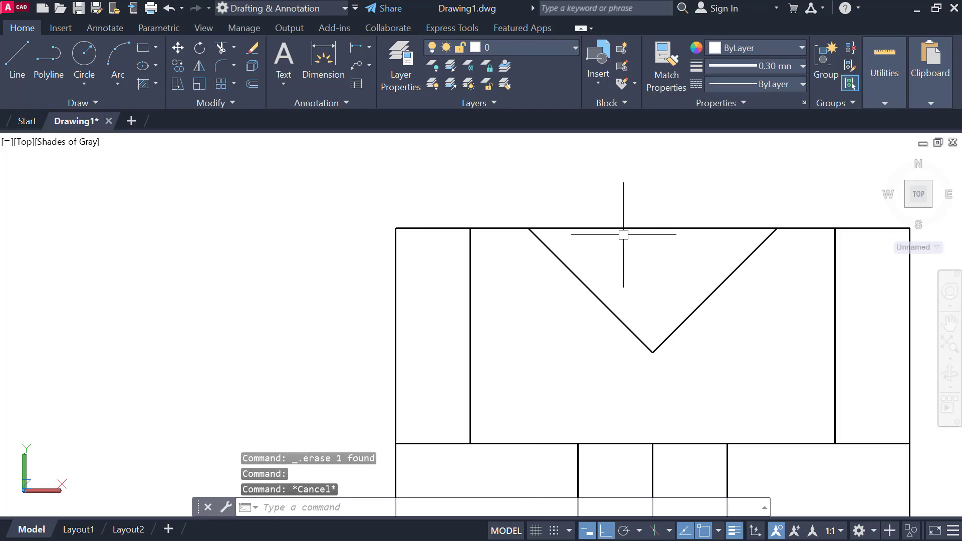
type("tr")
key("Return")
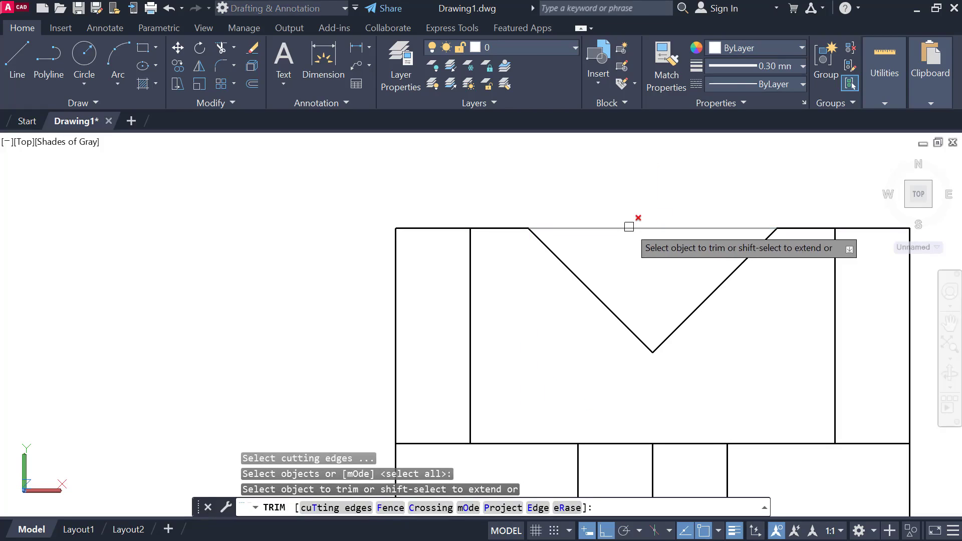
left_click(624, 229)
key("Escape")
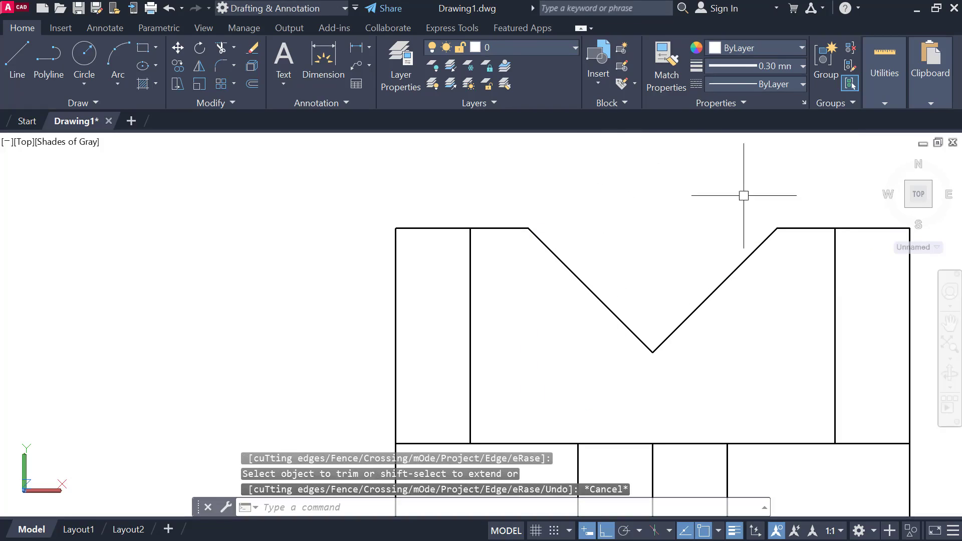
Step: Compare the finished V-groove outline with the 3D model seen from the front, and return to the Top view
scroll(777, 233, "down", 5)
mouse_move(337, 246)
middle_mouse_down("shift")
mouse_move(408, 326)
mouse_move(293, 143)
mouse_move(404, 256)
mouse_move(411, 236)
middle_mouse_up("shift")
scroll(486, 215, "up", 3)
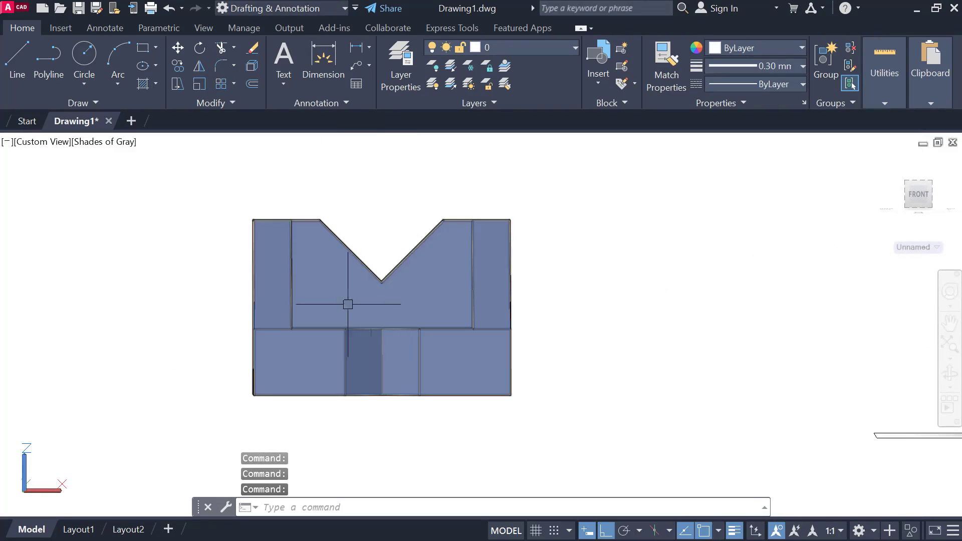
scroll(359, 296, "down", 5)
middle_click_drag(509, 301, 297, 344)
left_click(37, 146)
left_click(80, 183)
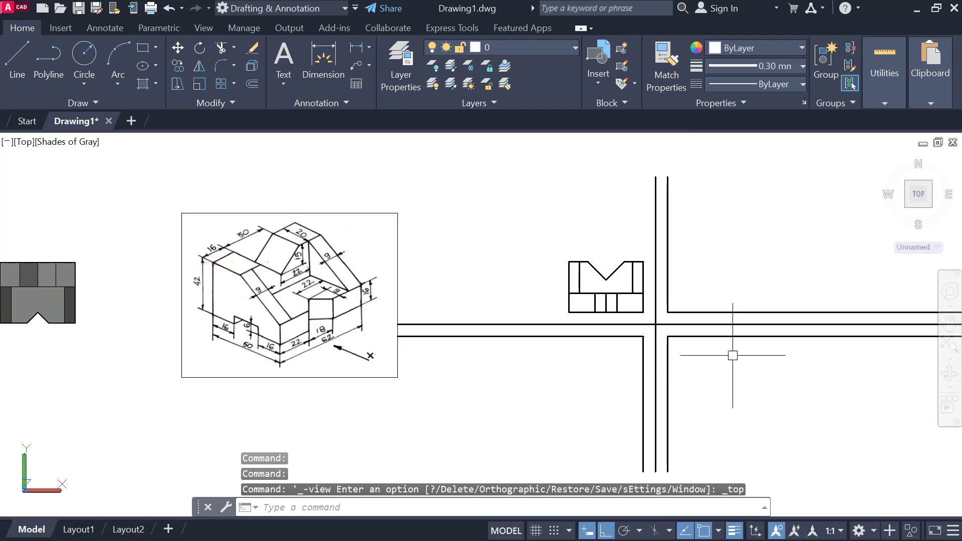
Step: Examine the bottom slot and its width and height dimensions on the isometric sketch
scroll(631, 244, "up", 3)
scroll(551, 399, "up", 3)
middle_click_drag(551, 400, 810, 287)
scroll(580, 342, "down", 4)
middle_click_drag(317, 339, 431, 352)
scroll(458, 285, "up", 4)
left_click(285, 250)
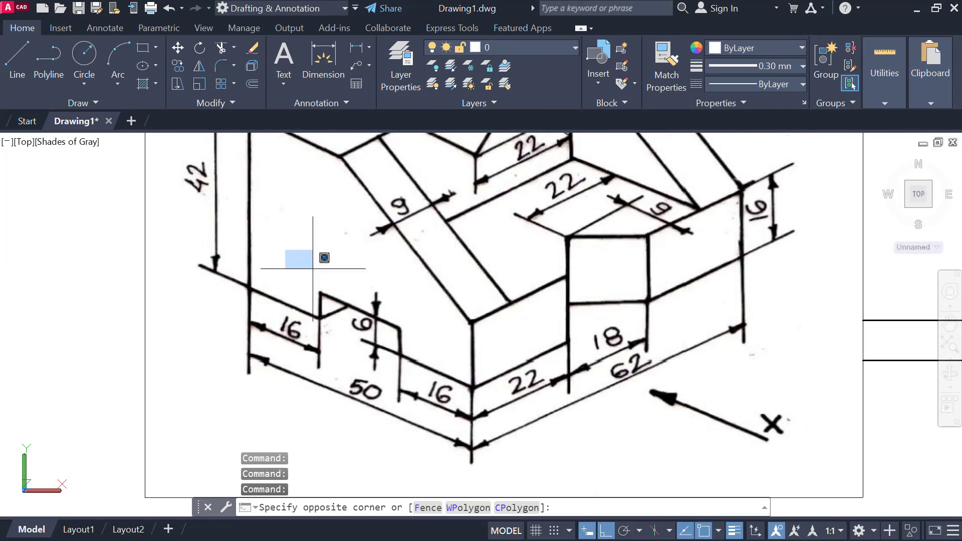
left_click(428, 387)
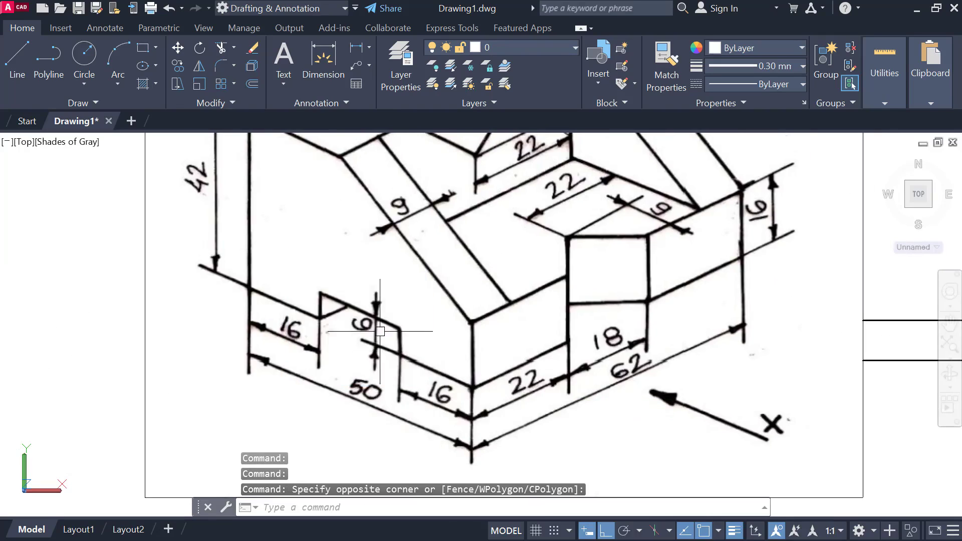
scroll(367, 319, "up", 5)
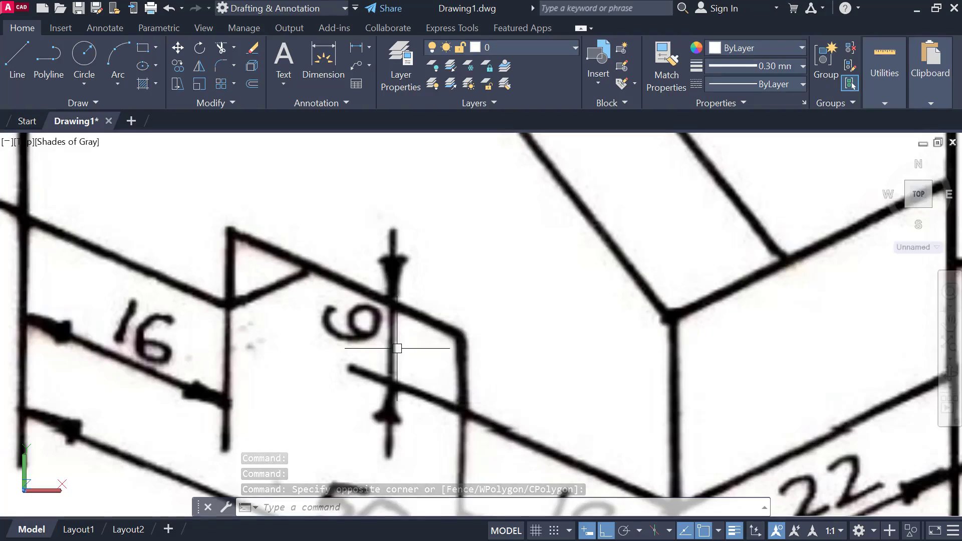
left_click(418, 272)
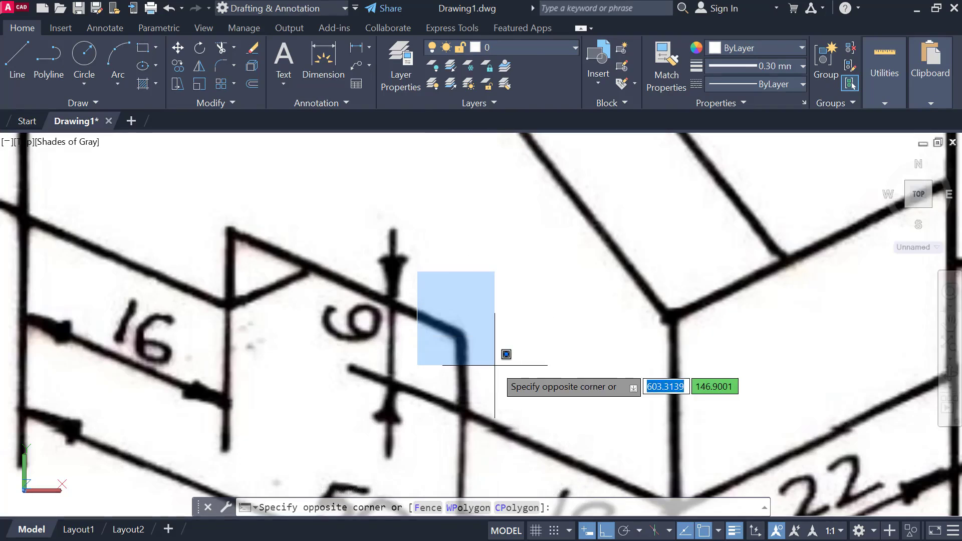
left_click(494, 366)
left_click(430, 301)
left_click(489, 359)
scroll(376, 279, "down", 8)
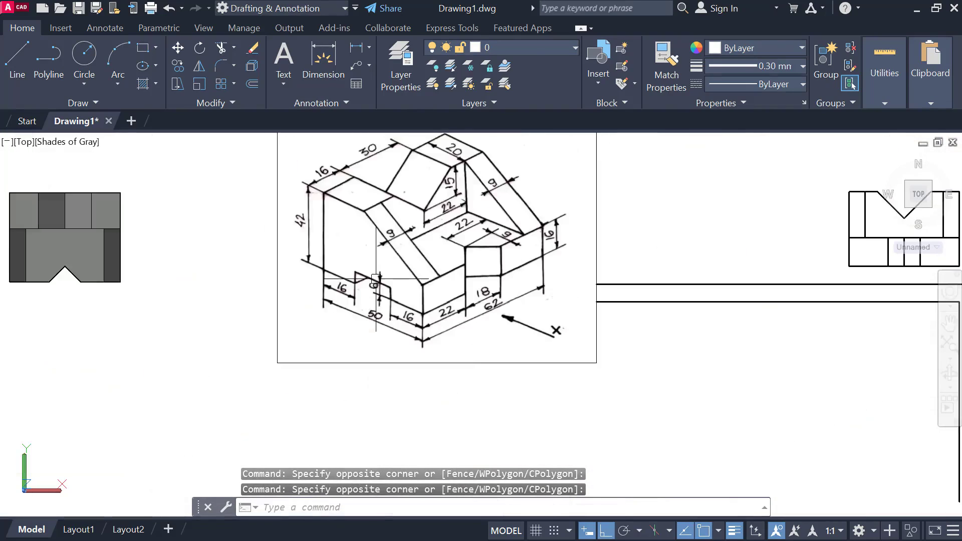
Step: Inspect the bottom slot on the 3D model from the front in the X-Ray visual style, and restore the Top view
scroll(376, 279, "down", 3)
scroll(217, 281, "up", 3)
middle_click_drag(217, 281, 277, 251)
scroll(276, 257, "up", 5)
middle_click_drag(299, 371, 305, 268)
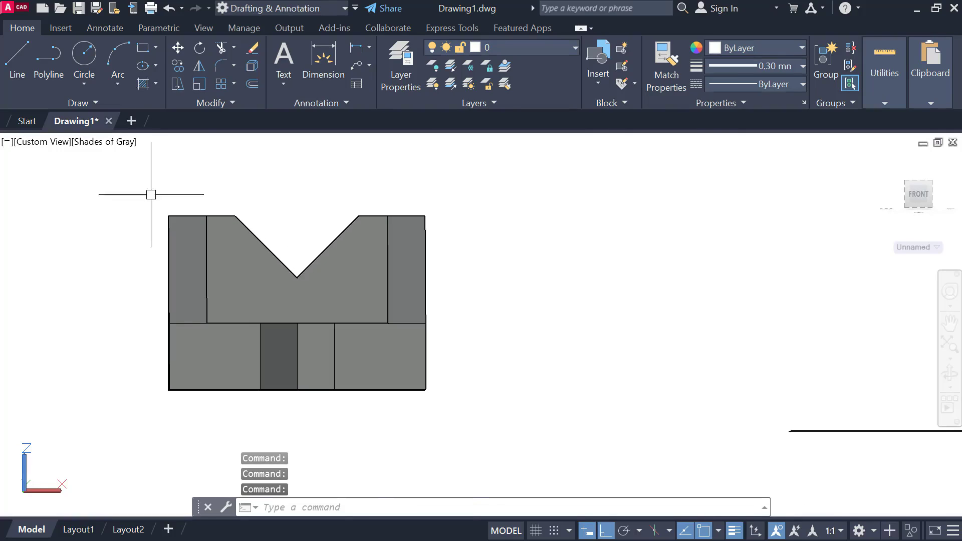
left_click(100, 141)
left_click(162, 340)
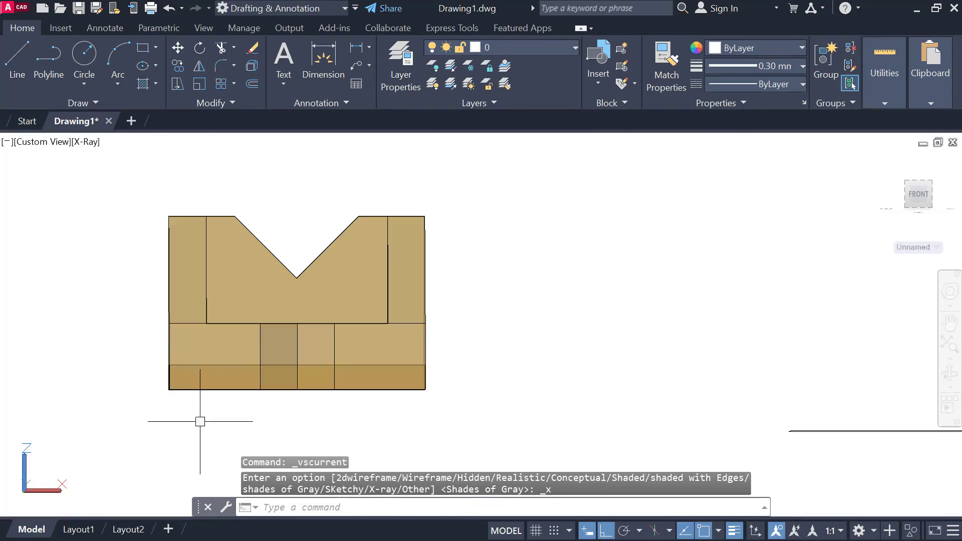
scroll(171, 382, "up", 3)
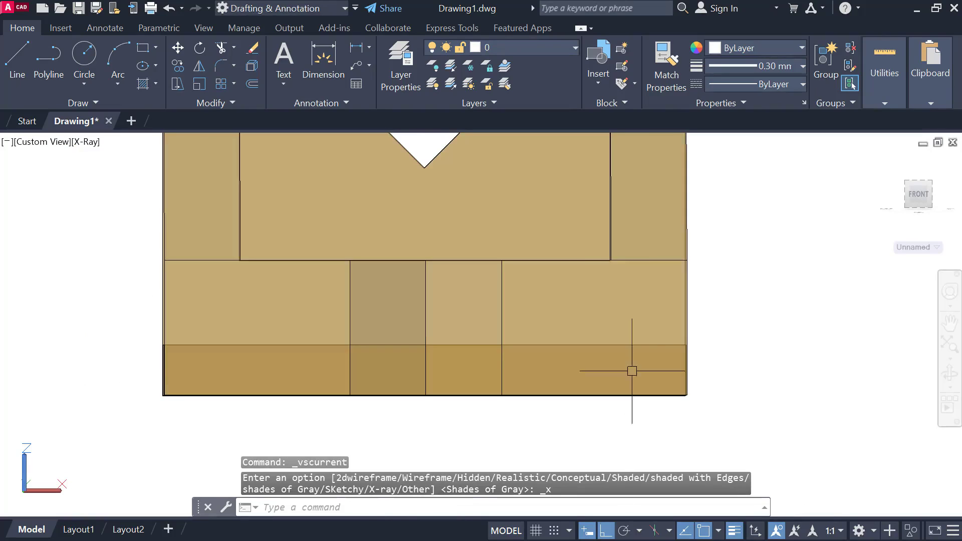
scroll(131, 295, "down", 10)
left_click(38, 142)
left_click(70, 181)
Step: Offset the front view's bottom edge upward by 6 to mark the top of the bottom slot
scroll(591, 314, "up", 9)
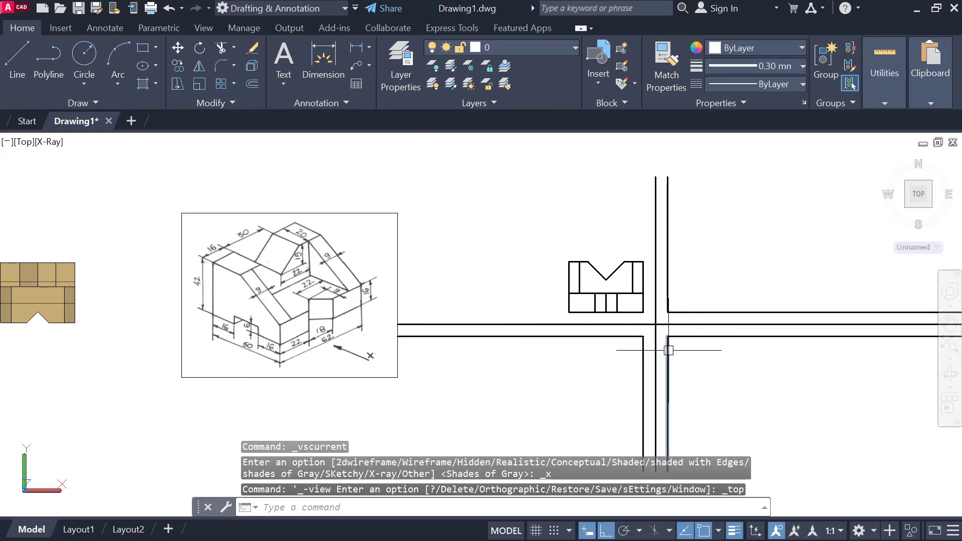
type("o")
key("Return")
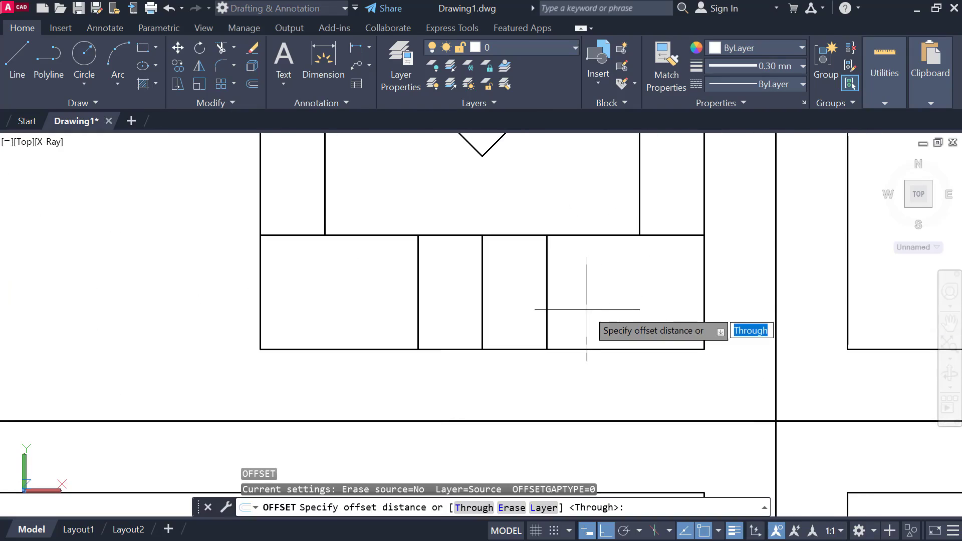
key("Return")
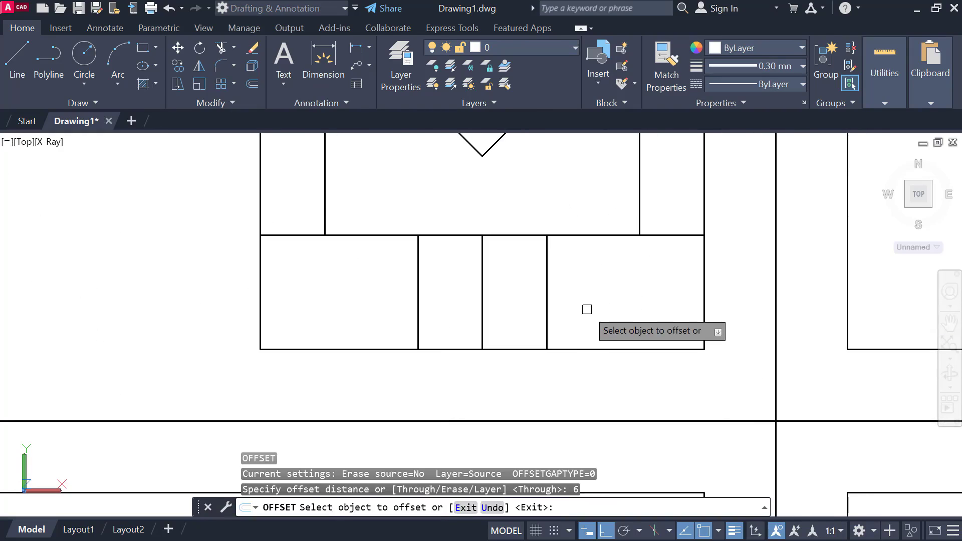
left_click(584, 345)
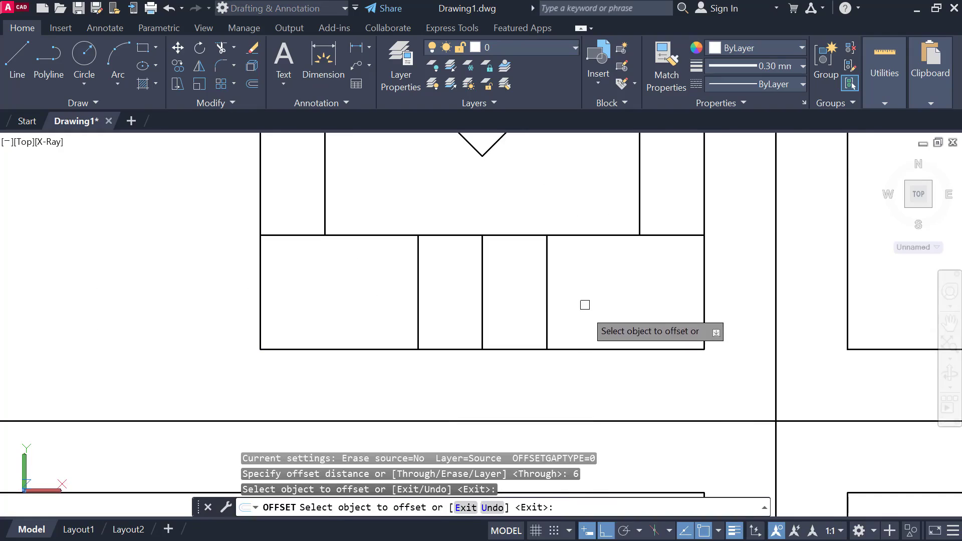
left_click(584, 346)
left_click(583, 296)
key("Escape")
Step: Load the HIDDEN linetype from acadiso.lin into the drawing
left_click(584, 305)
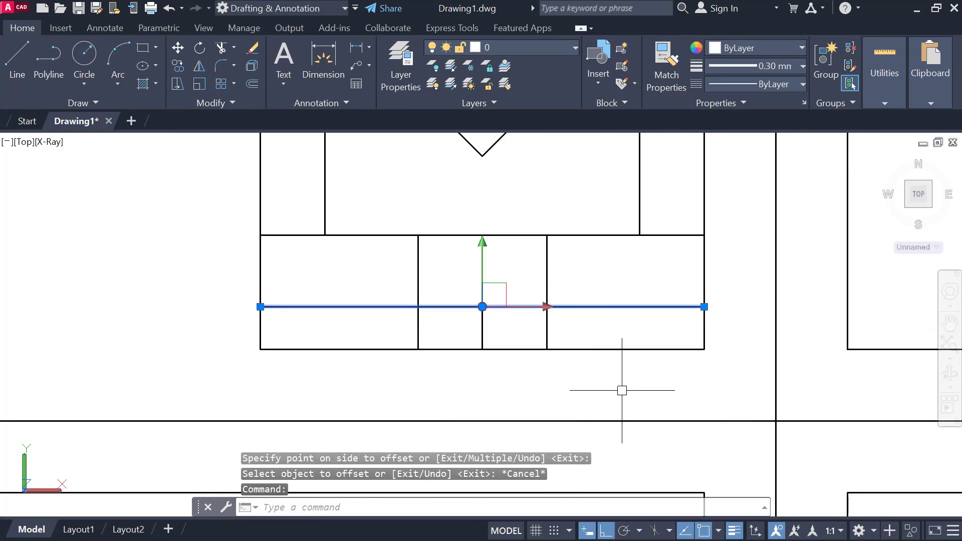
key("Escape")
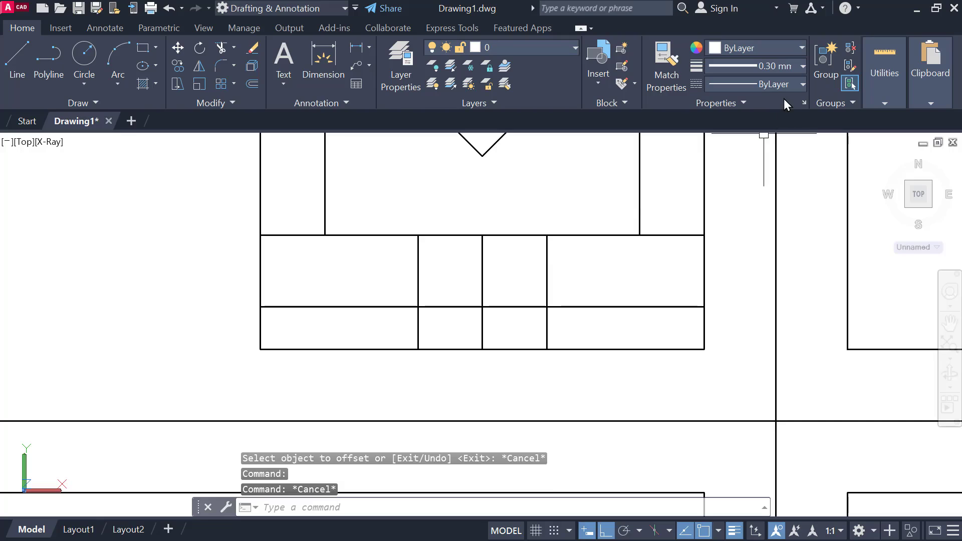
left_click(787, 84)
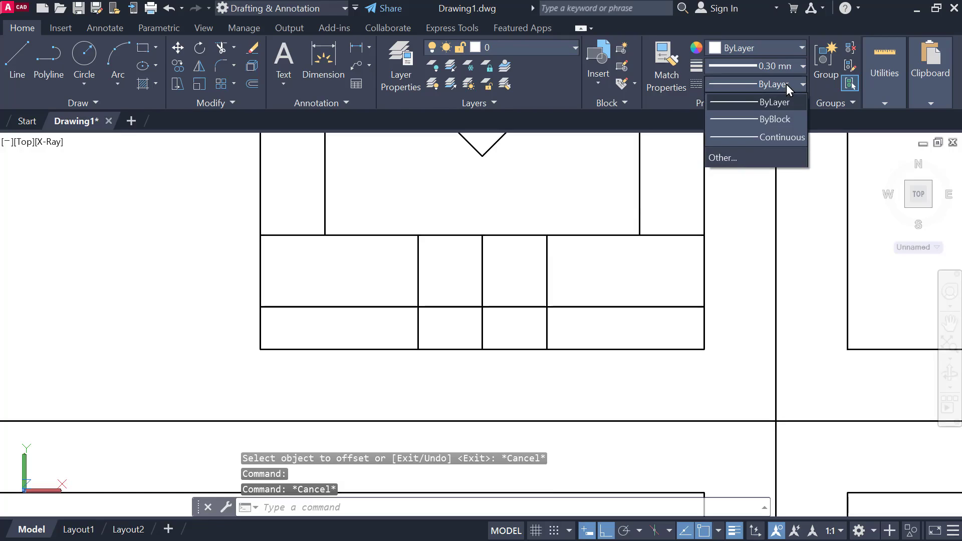
left_click(737, 158)
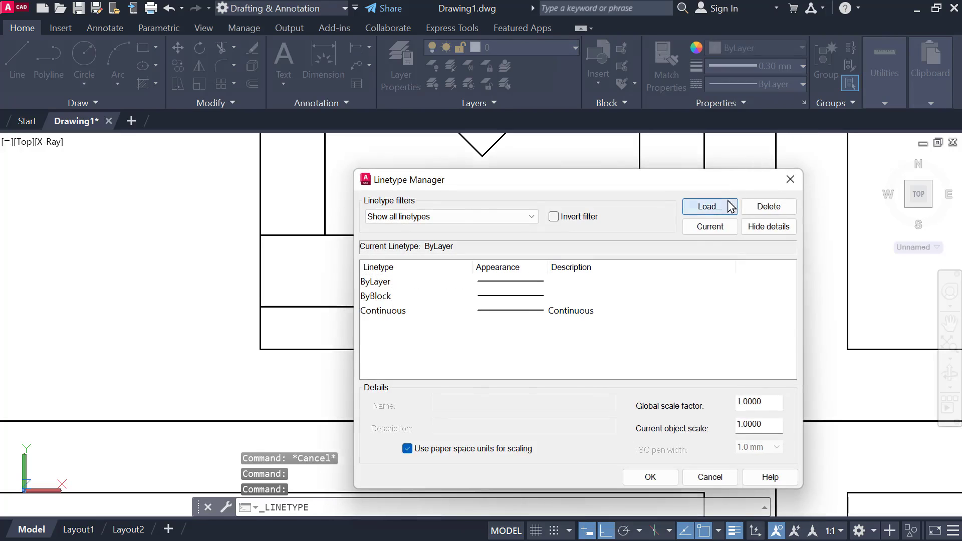
left_click(730, 207)
left_click(472, 331)
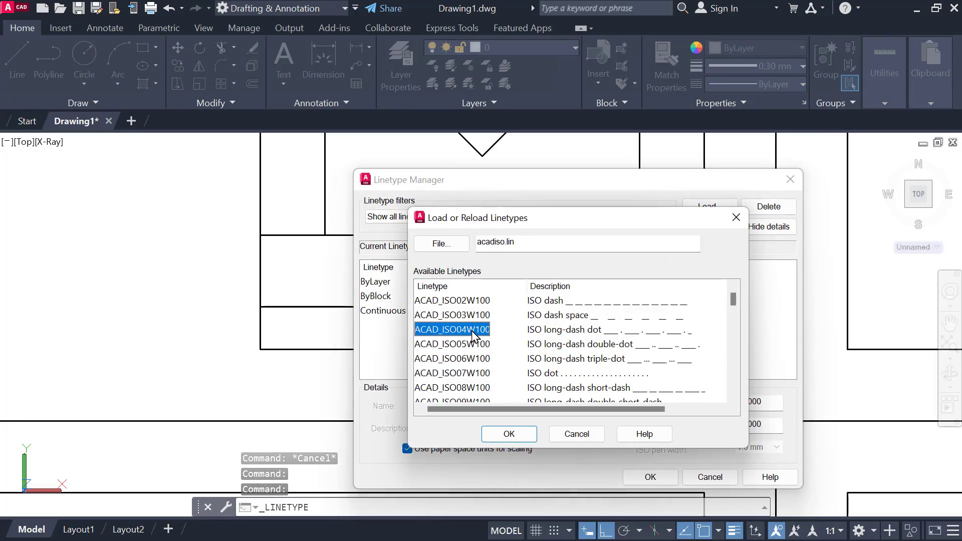
key("h")
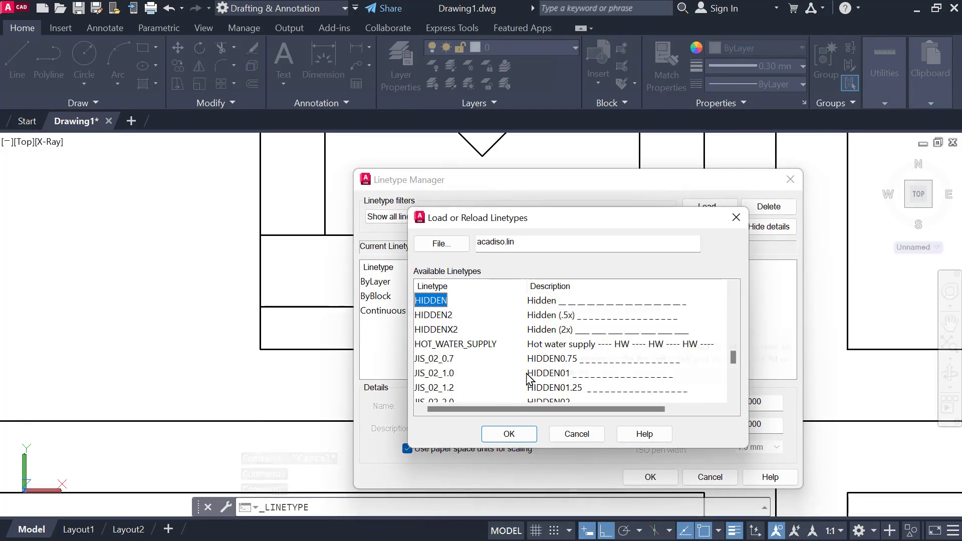
left_click(508, 434)
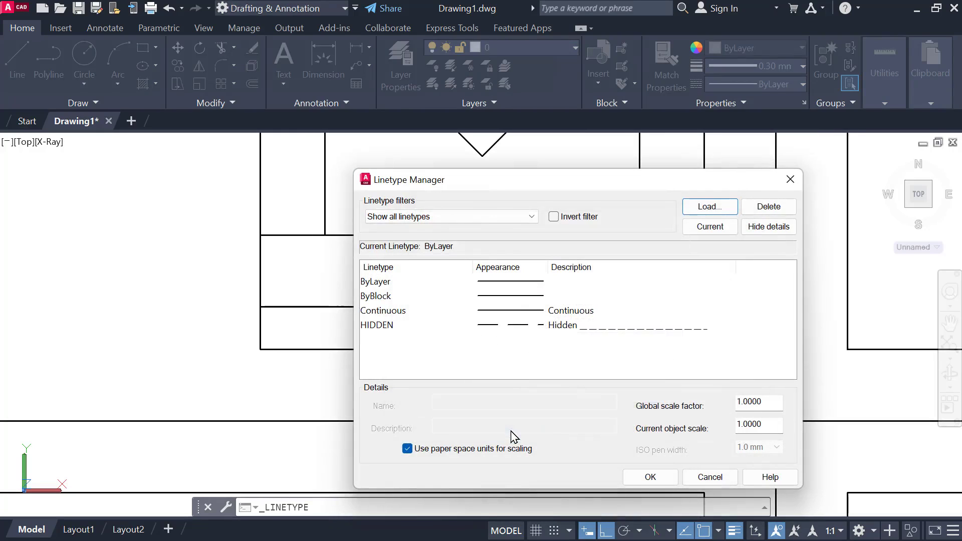
left_click(637, 479)
Step: Apply the HIDDEN linetype to the offset horizontal line marking the bottom slot in the front view
left_click(781, 86)
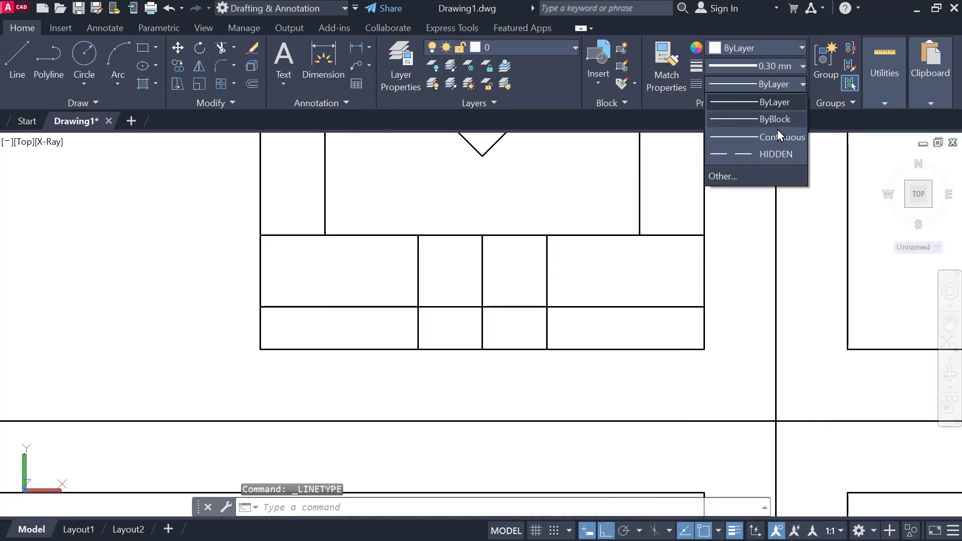
left_click(659, 303)
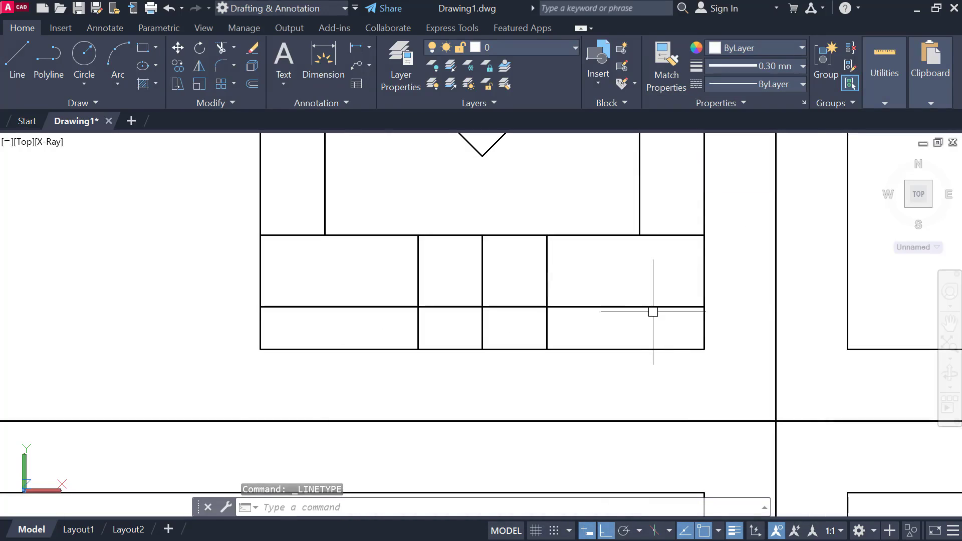
left_click(656, 304)
left_click(756, 82)
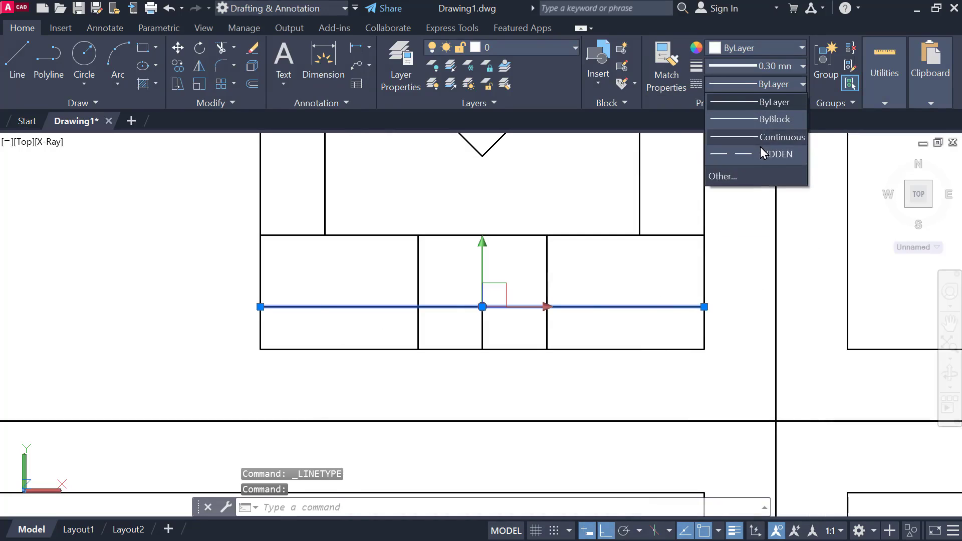
left_click(757, 156)
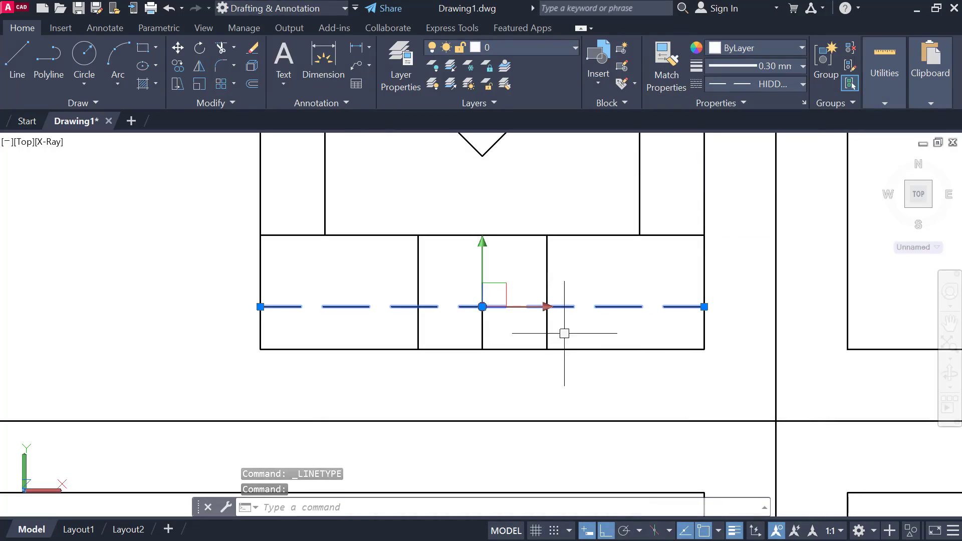
key("Escape")
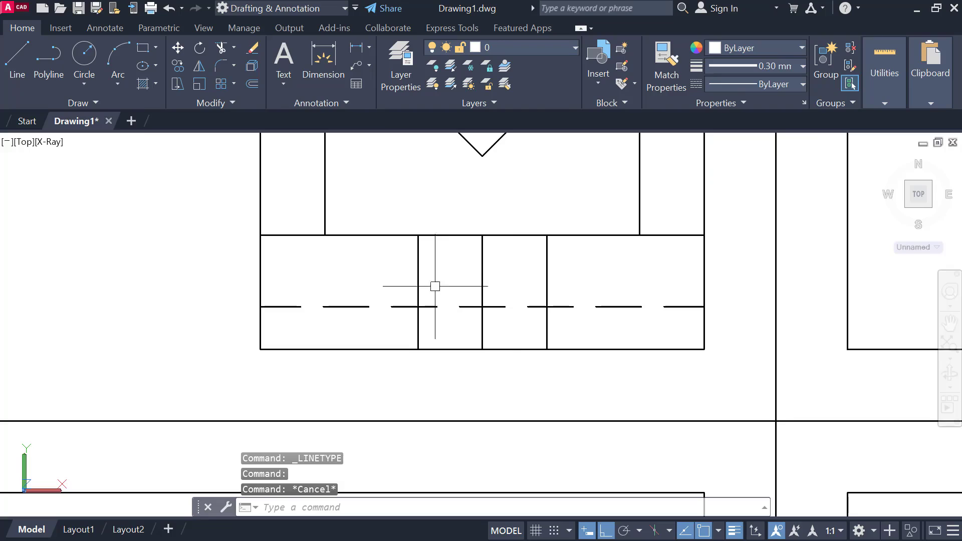
Step: Set the linetype scale of the front view's hidden slot line to 0.5
middle_click_drag(393, 301, 437, 273)
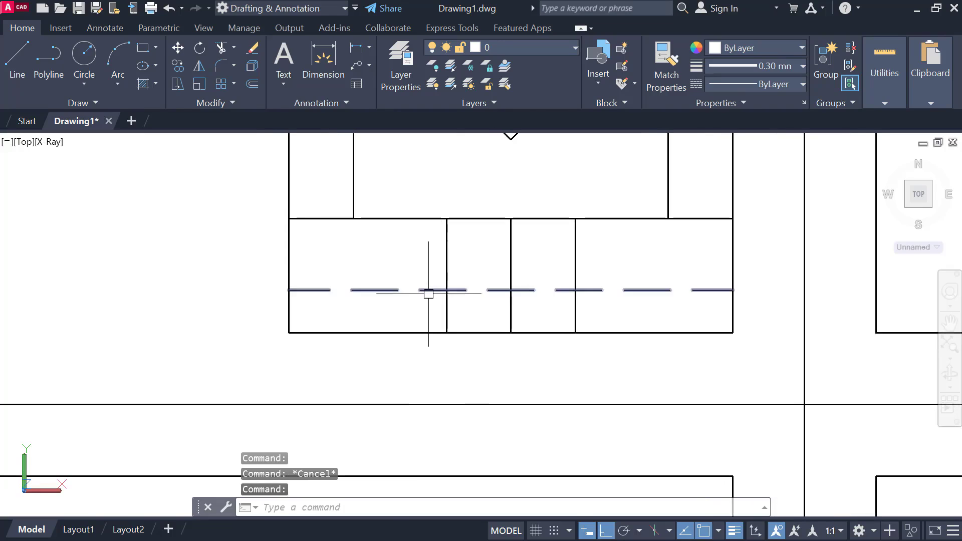
left_click(429, 293)
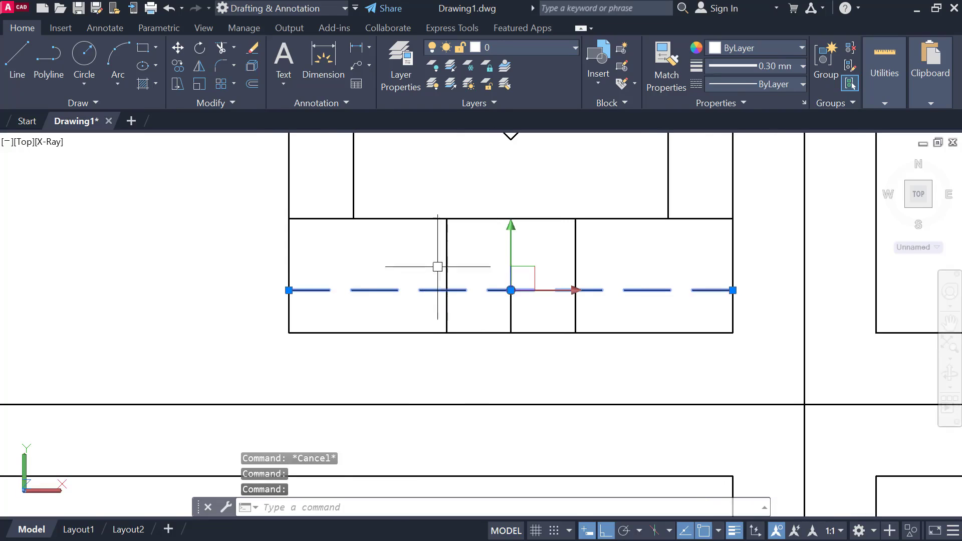
right_click(455, 167)
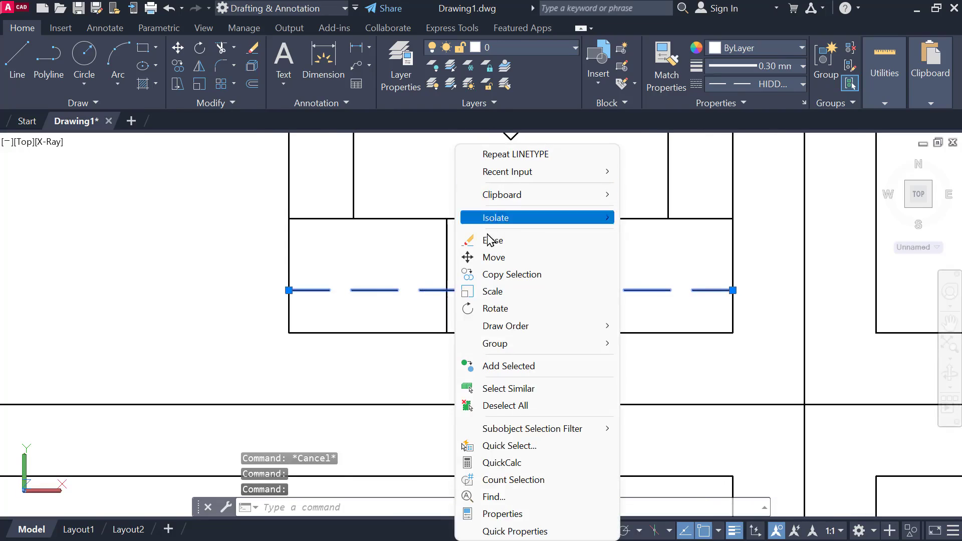
left_click(502, 515)
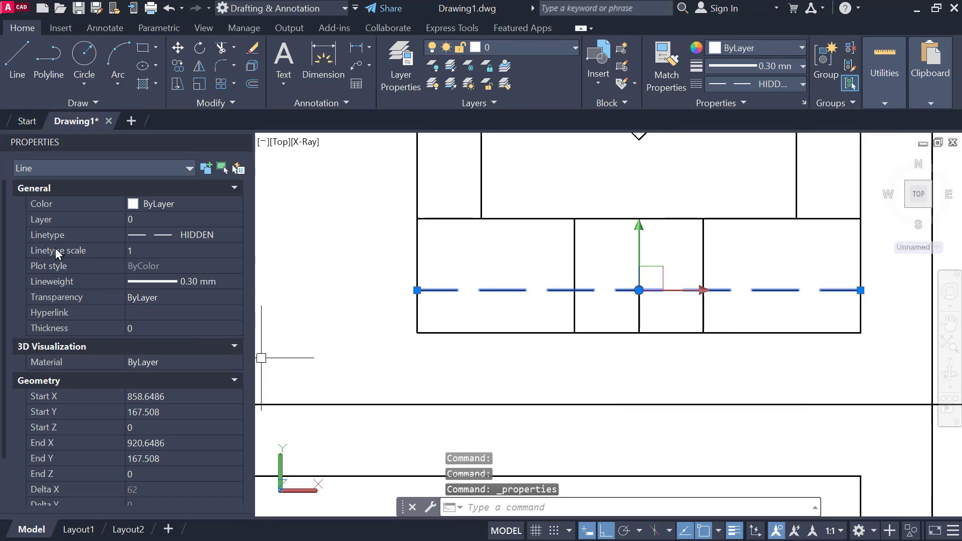
left_click(143, 250)
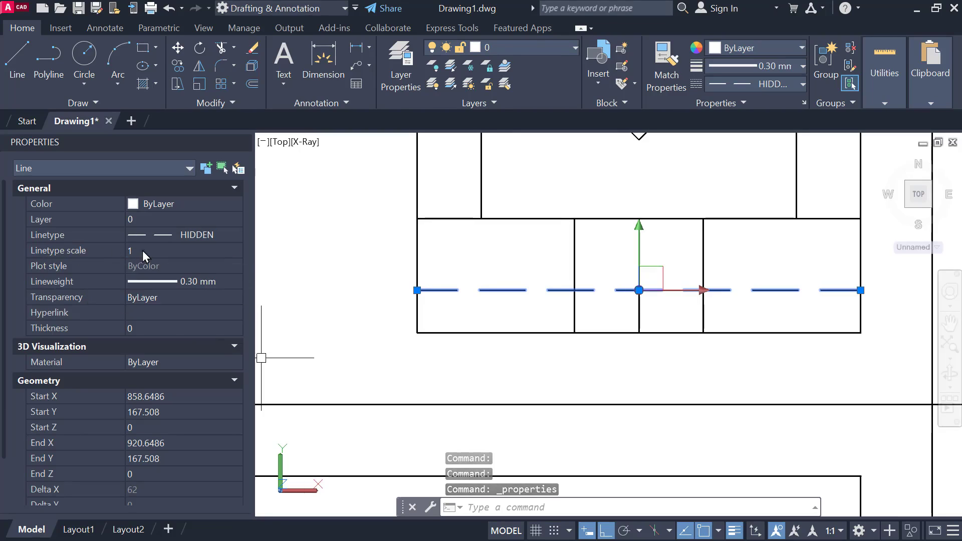
type(".5")
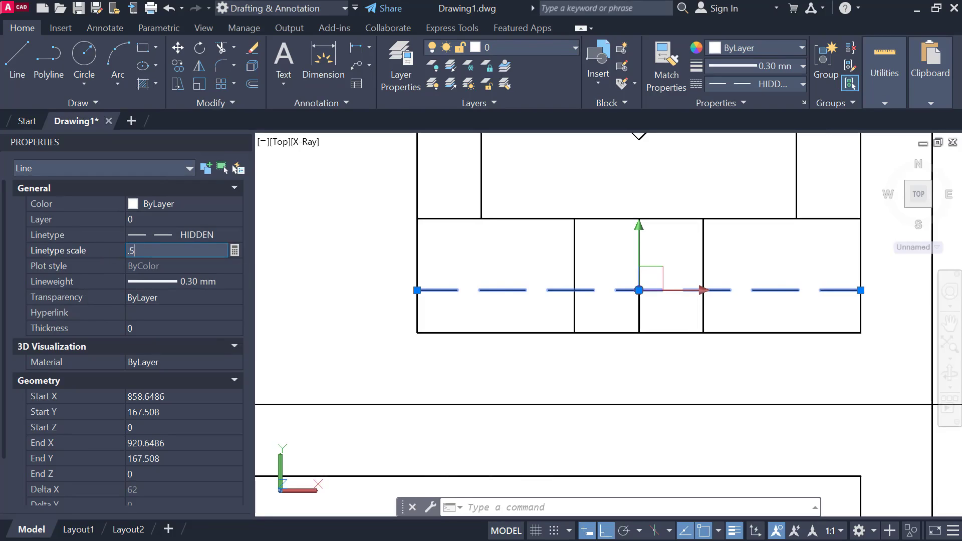
key("Return")
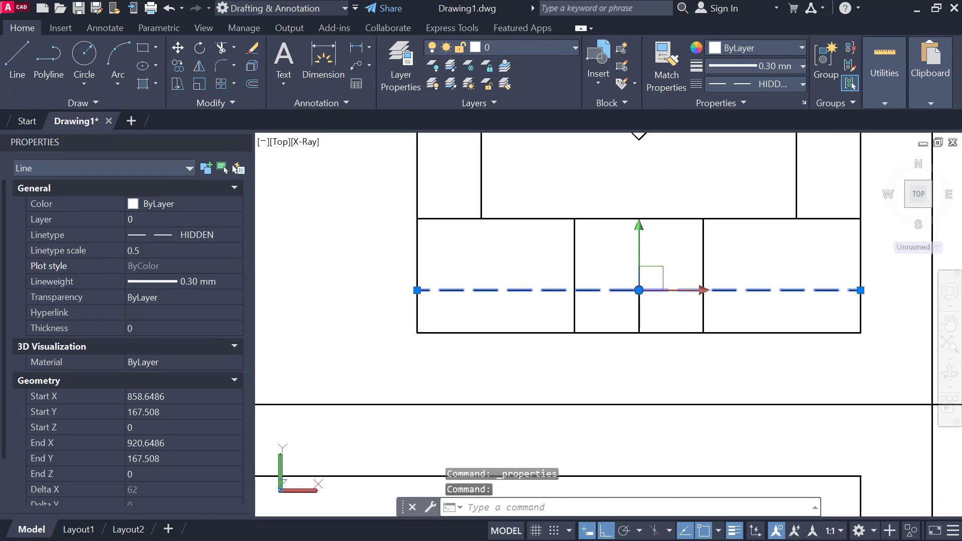
Step: Change the hidden slot line's color to Red, close its properties and deselect it
left_click(168, 205)
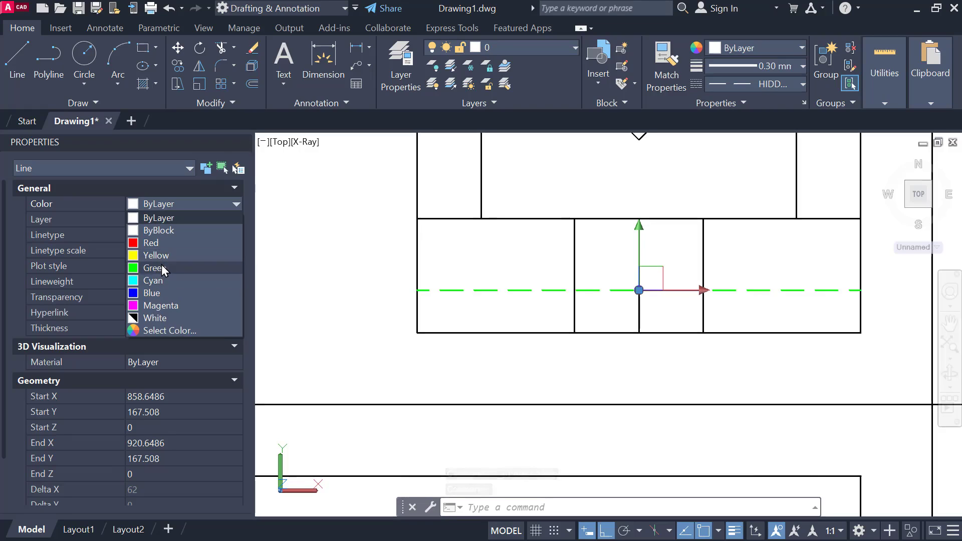
left_click(161, 269)
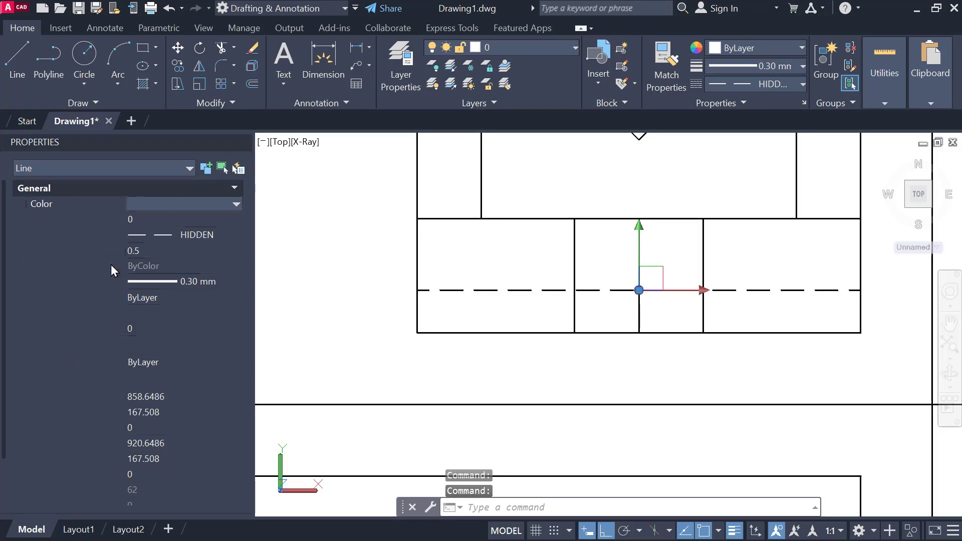
left_click(212, 210)
left_click(200, 242)
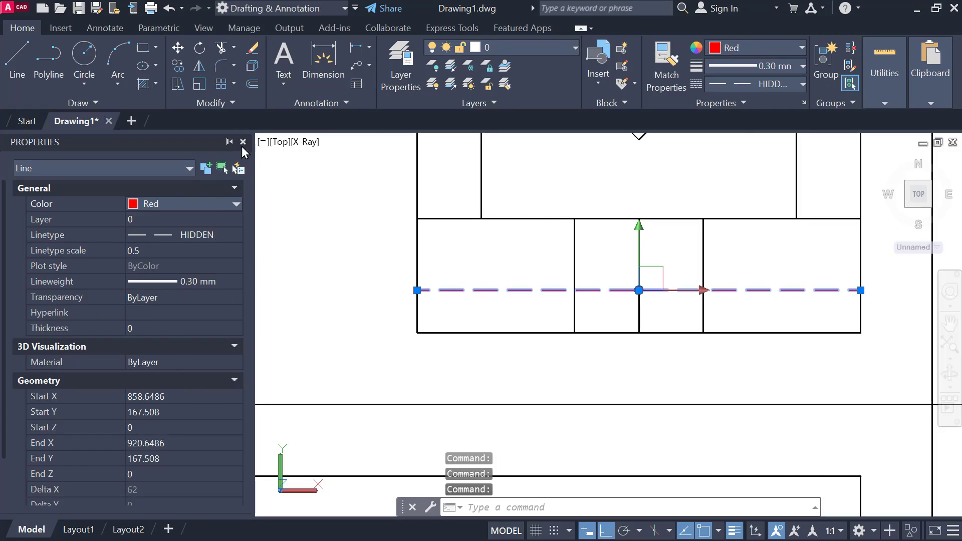
left_click(243, 143)
key("Escape")
scroll(633, 213, "down", 4)
middle_click_drag(634, 213, 504, 286)
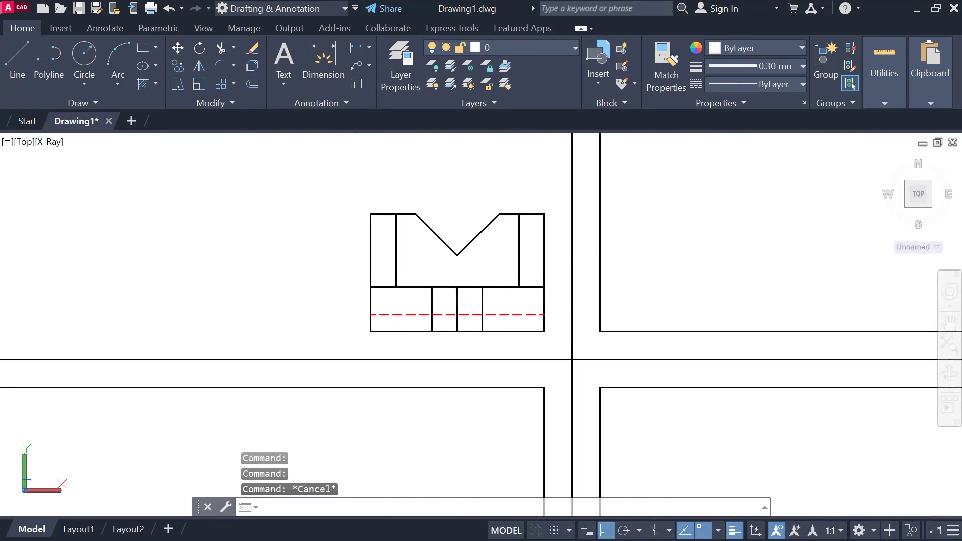
scroll(501, 288, "up", 2)
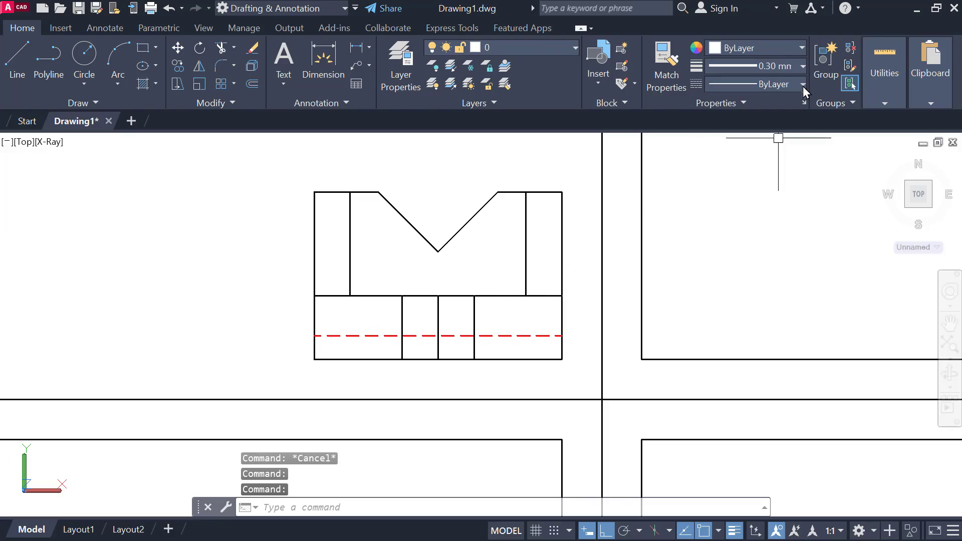
left_click(565, 52)
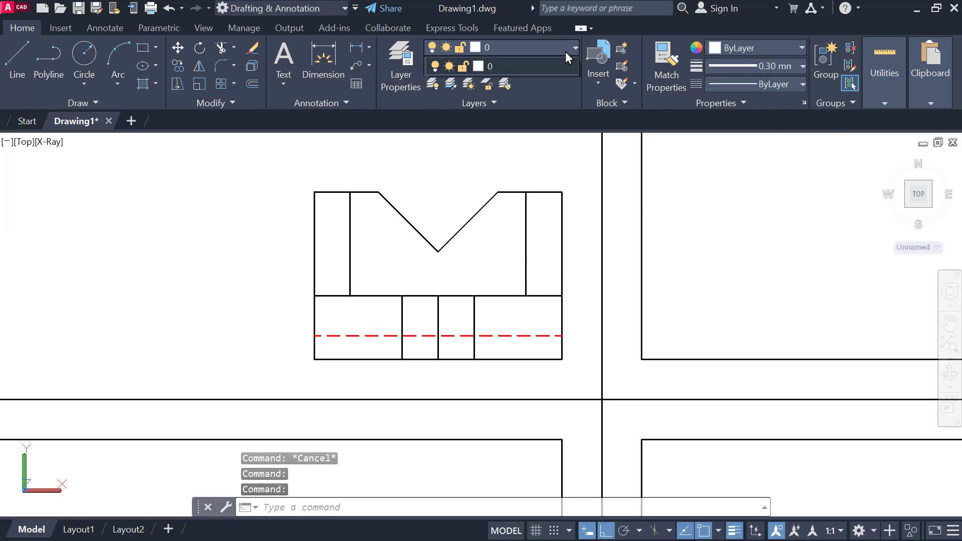
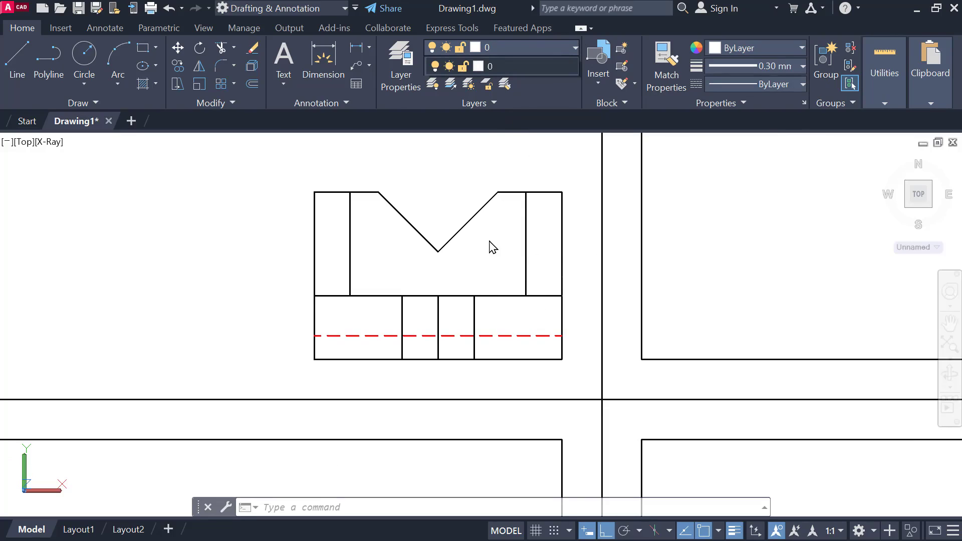
Step: Examine the edges of the 3D model from the top and set the visual style to Shades of Gray
scroll(576, 273, "down", 2)
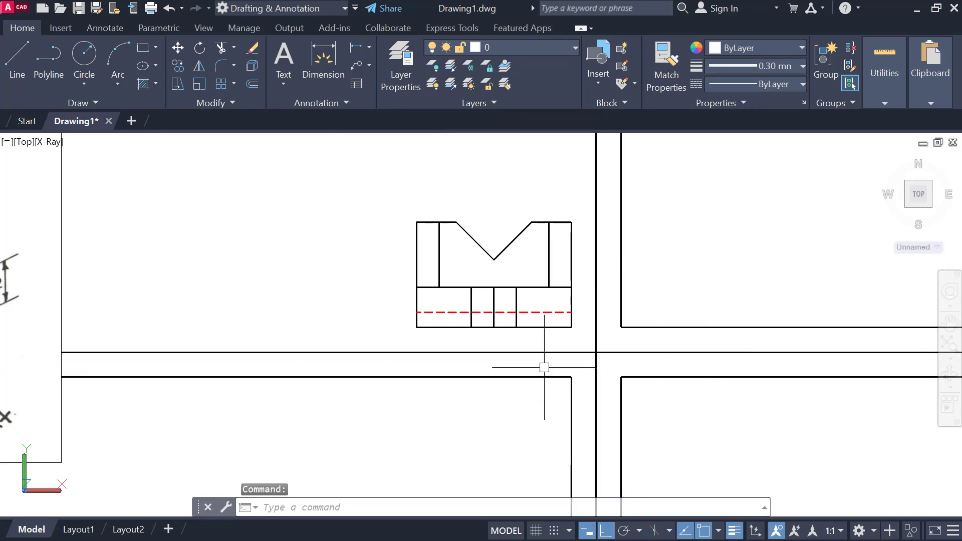
middle_click_drag(574, 327, 596, 261)
scroll(501, 342, "down", 4)
middle_click_drag(502, 355, 872, 345)
scroll(560, 208, "up", 3)
middle_click_drag(561, 211, 683, 257)
middle_click_drag(306, 332, 709, 276)
scroll(679, 294, "up", 3)
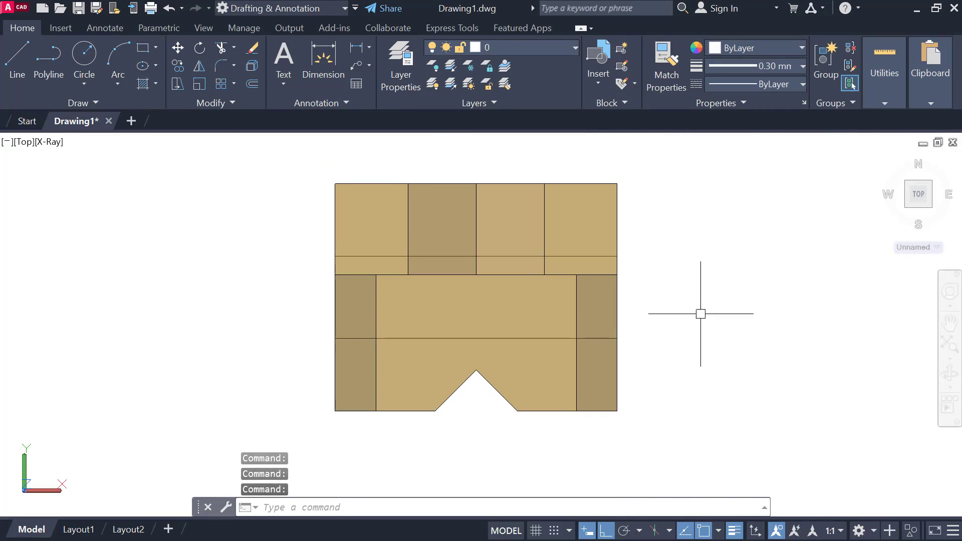
middle_click_drag(661, 329, 635, 328)
left_click(42, 143)
left_click(76, 180)
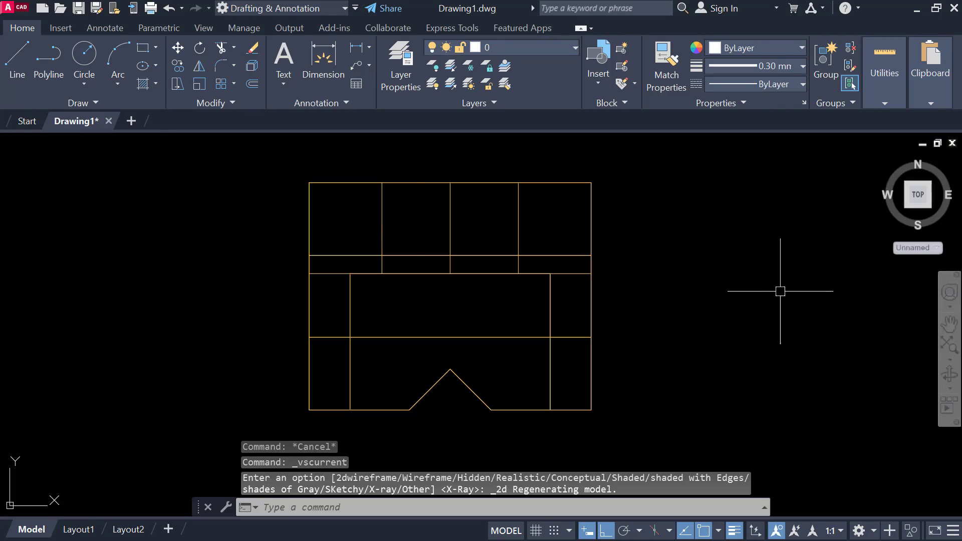
left_click(49, 145)
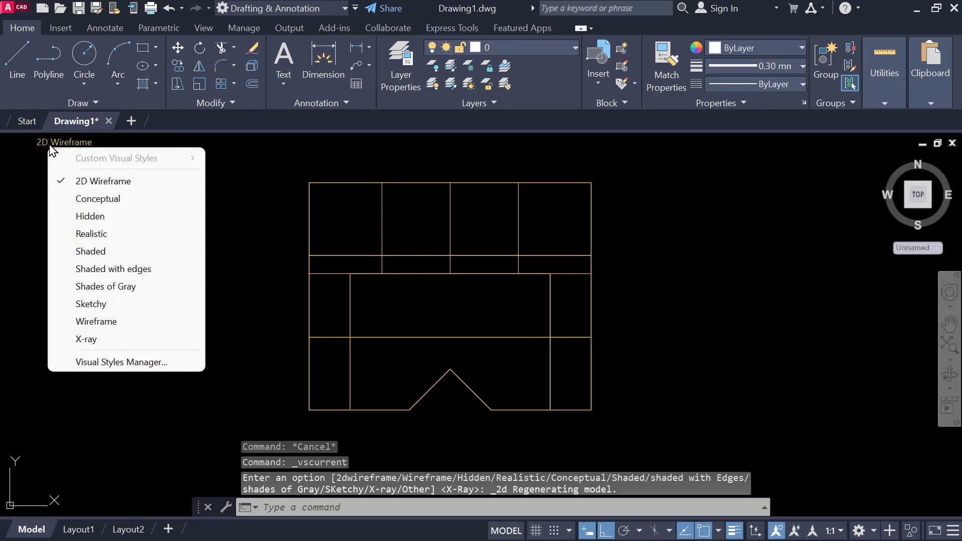
left_click(120, 286)
middle_click_drag(336, 259, 251, 260)
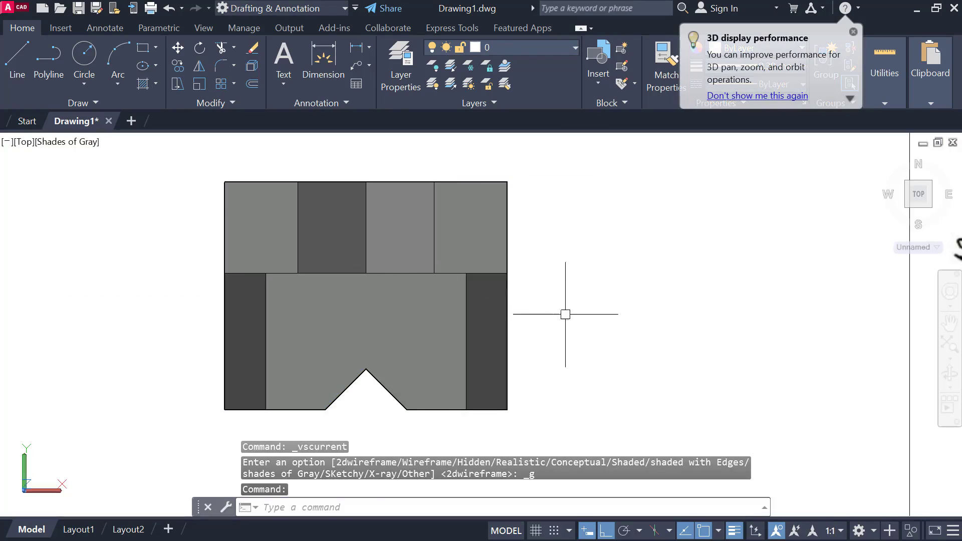
scroll(615, 328, "down", 4)
middle_click_drag(609, 323, 540, 308)
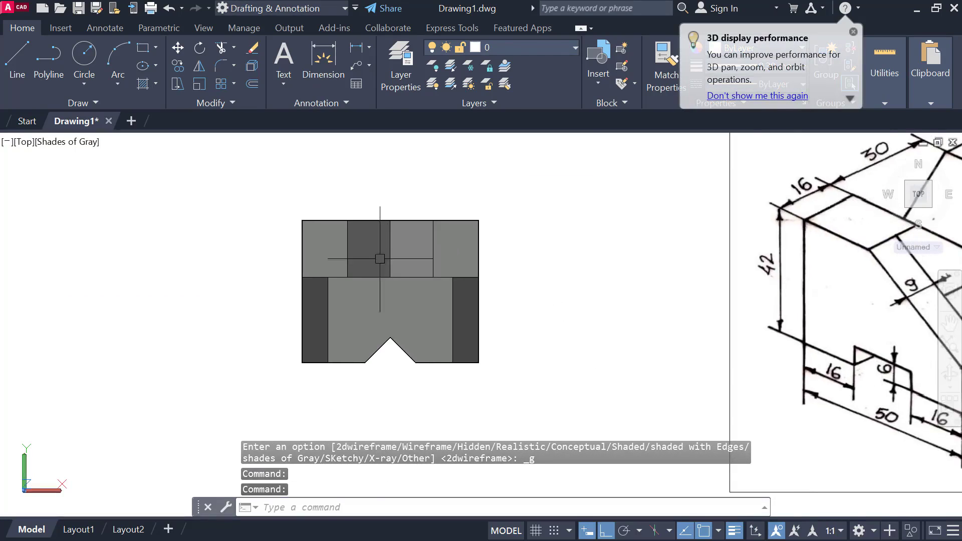
scroll(354, 256, "up", 3)
left_click(307, 236)
key("Escape")
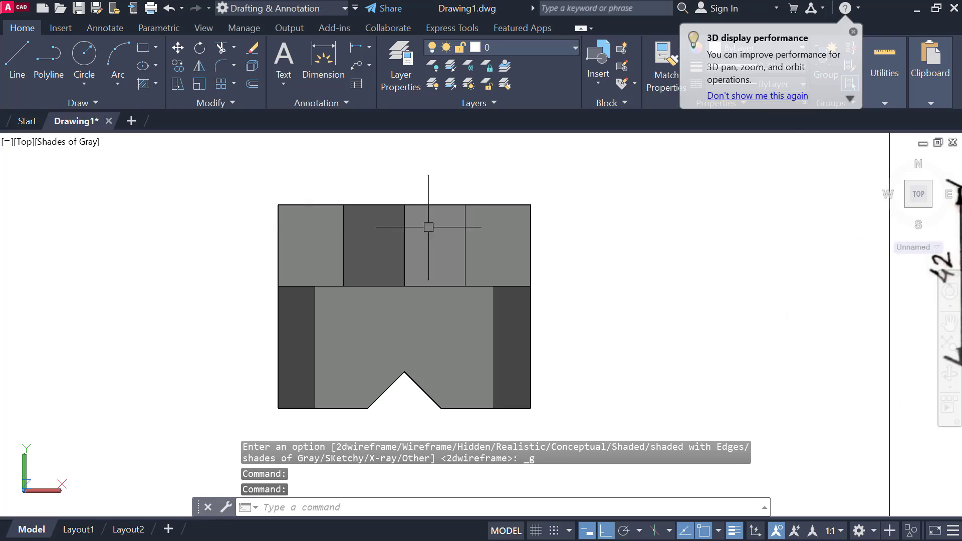
Step: Draw a vertical ray downward from the front view's lower-left corner into the top view's quadrant
scroll(376, 261, "down", 3)
middle_click_drag(693, 301, 157, 318)
middle_click_drag(625, 326, 539, 254)
scroll(540, 249, "up", 2)
key("Escape")
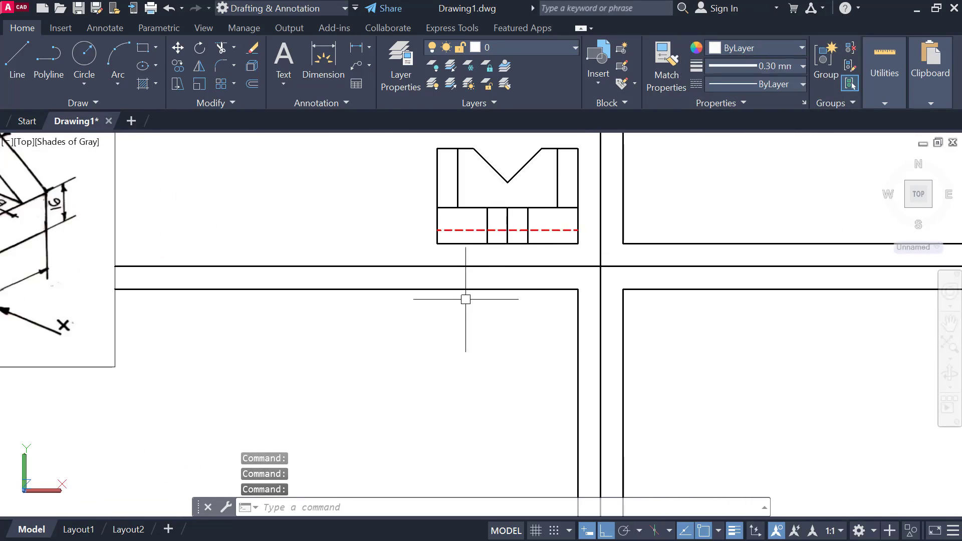
scroll(456, 274, "up", 2)
scroll(449, 366, "down", 3)
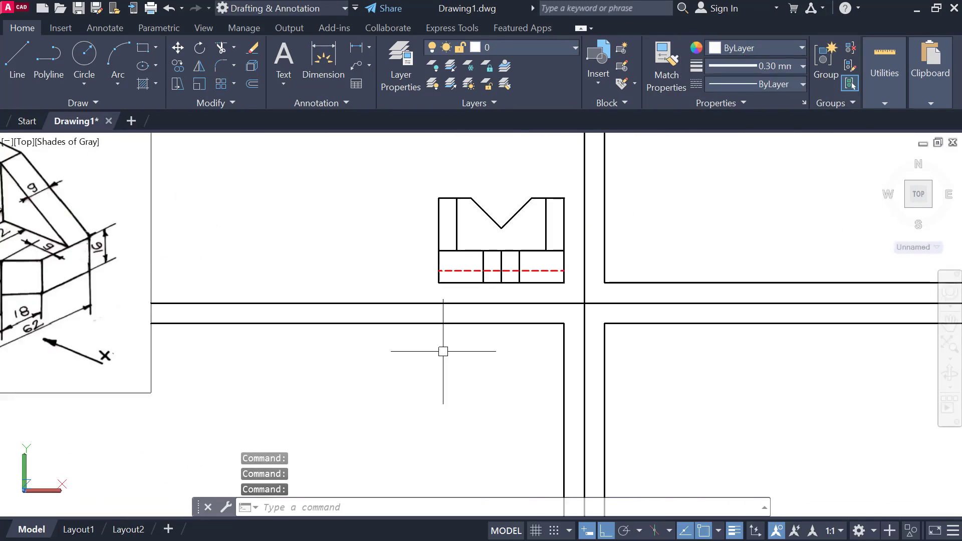
middle_click_drag(440, 351, 407, 319)
key("Escape")
type("RAY")
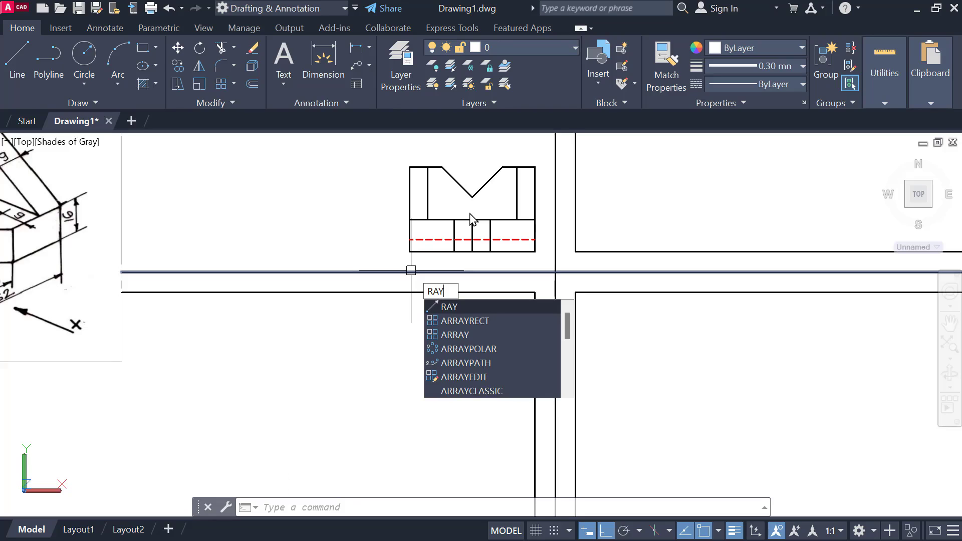
key("Return")
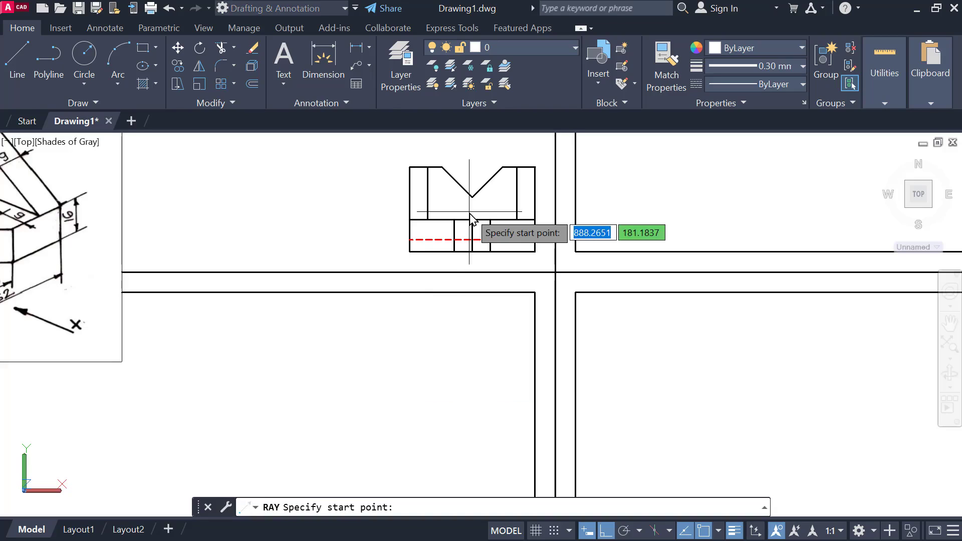
left_click(409, 251)
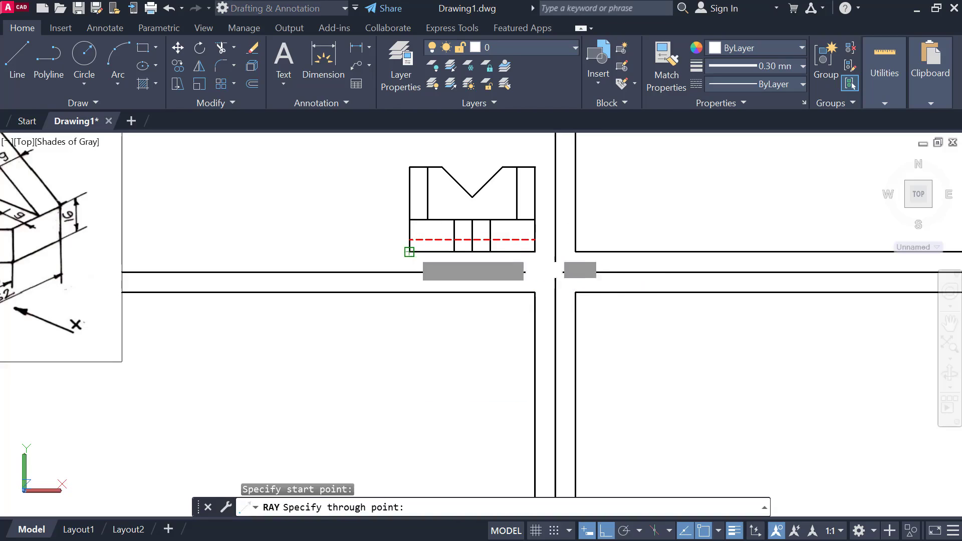
left_click(409, 356)
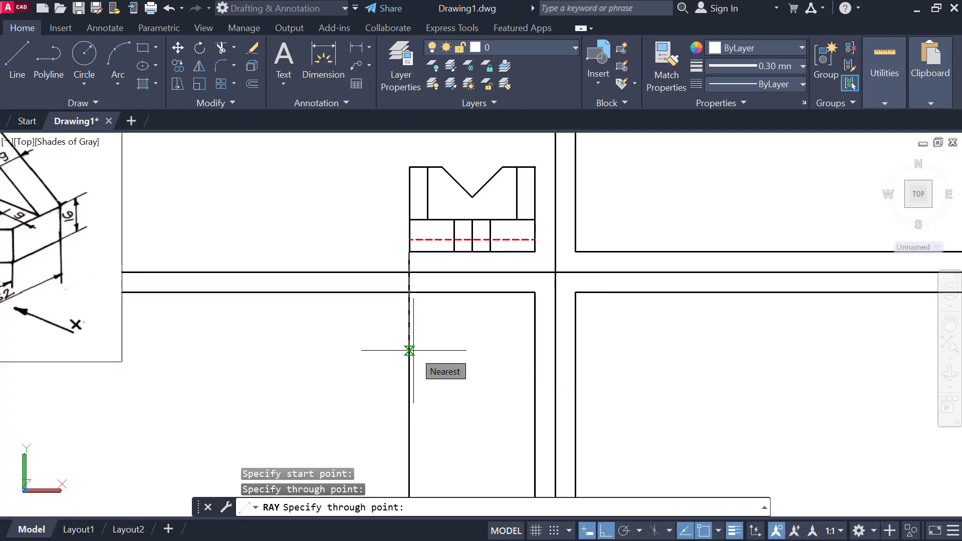
key("Escape")
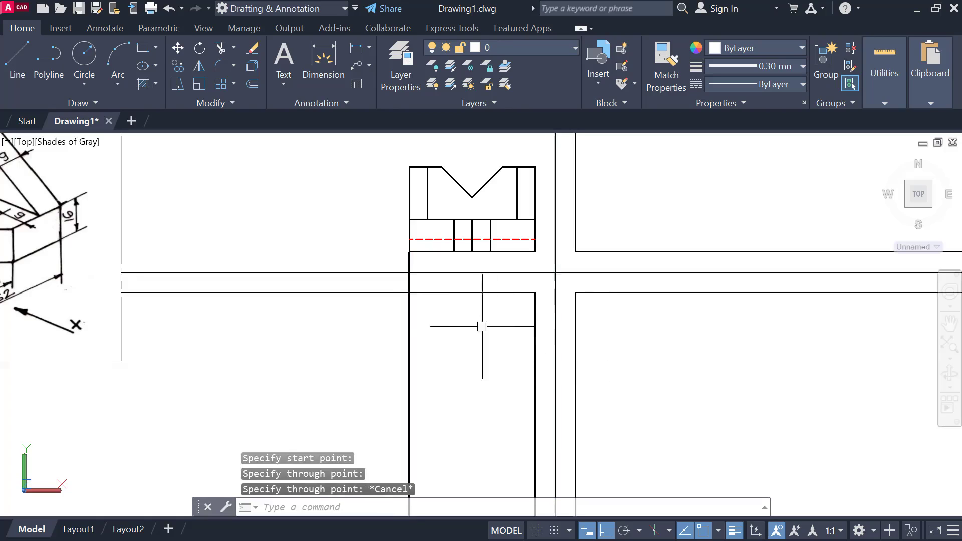
Step: Draw vertical rays downward from the lower ends of the front view's two inner upright edges into the top view's quadrant
key("Return")
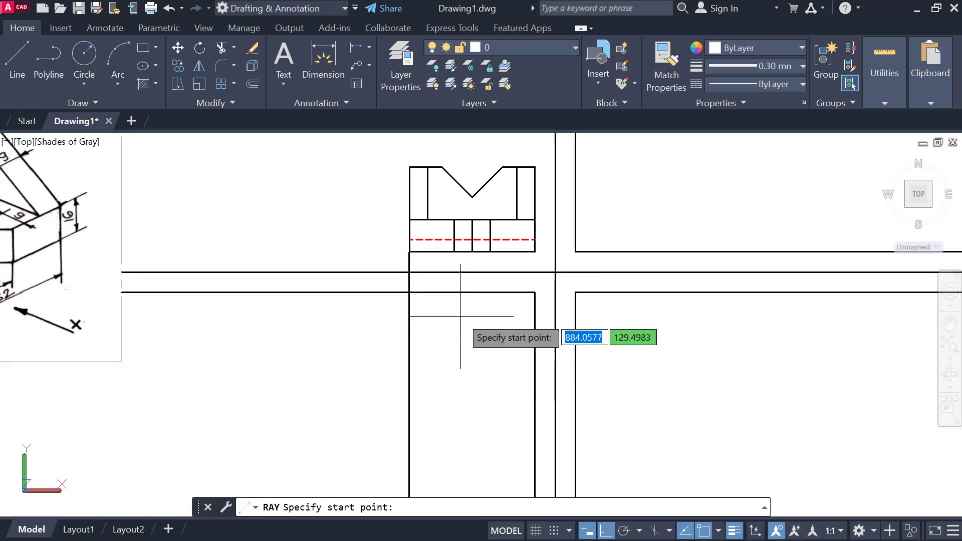
left_click(429, 213)
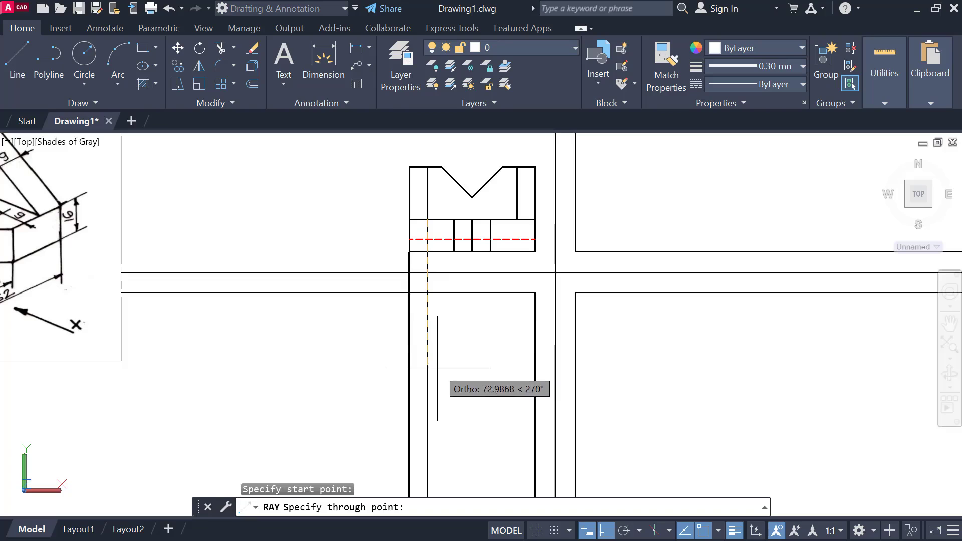
key("Escape")
key("Return")
left_click(517, 220)
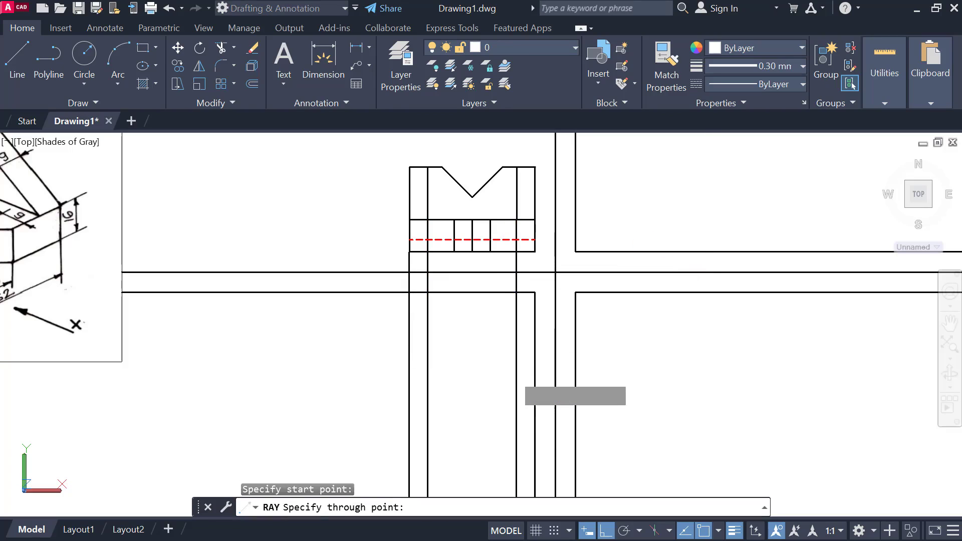
left_click(513, 371)
key("Escape")
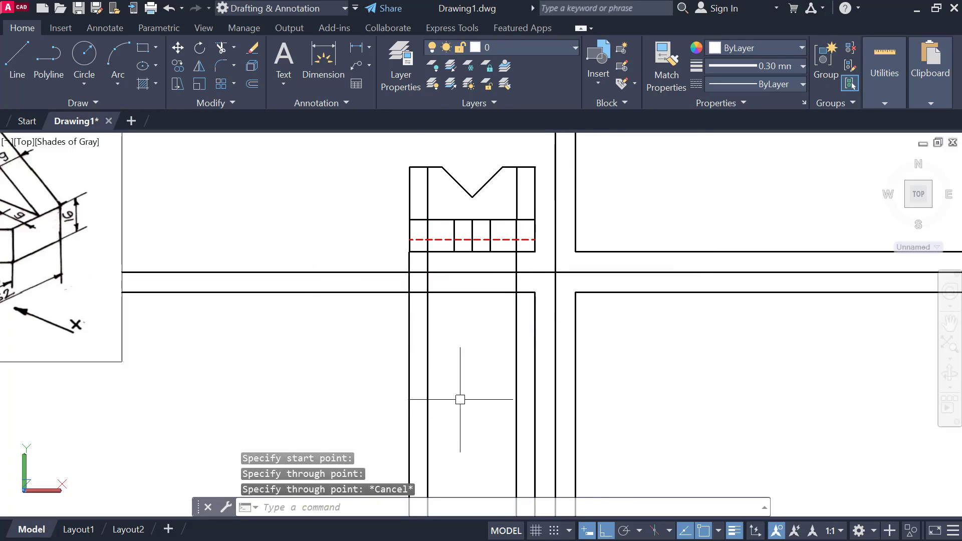
Step: Try to trim the top view quadrant's upper line beyond the leftmost projected ray
type("tr")
key("Return")
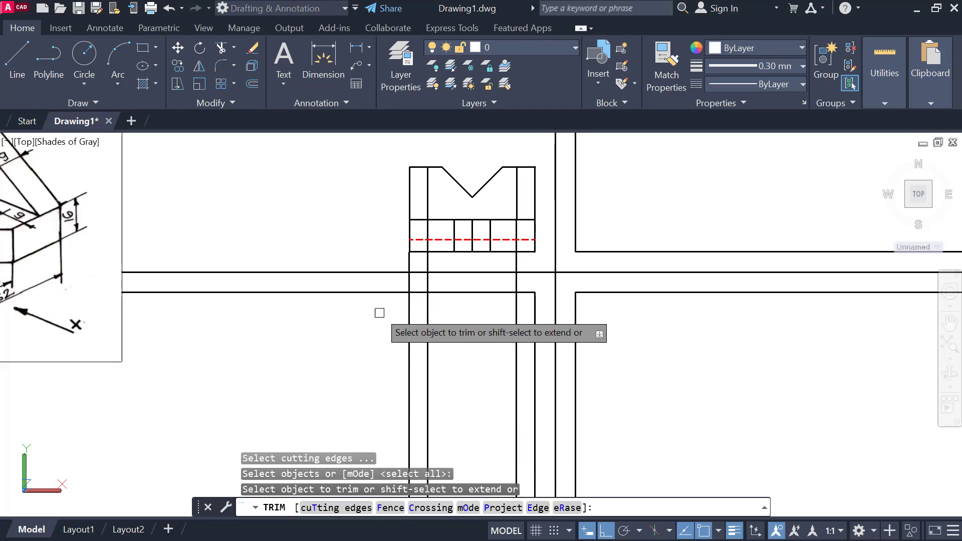
left_click(386, 293)
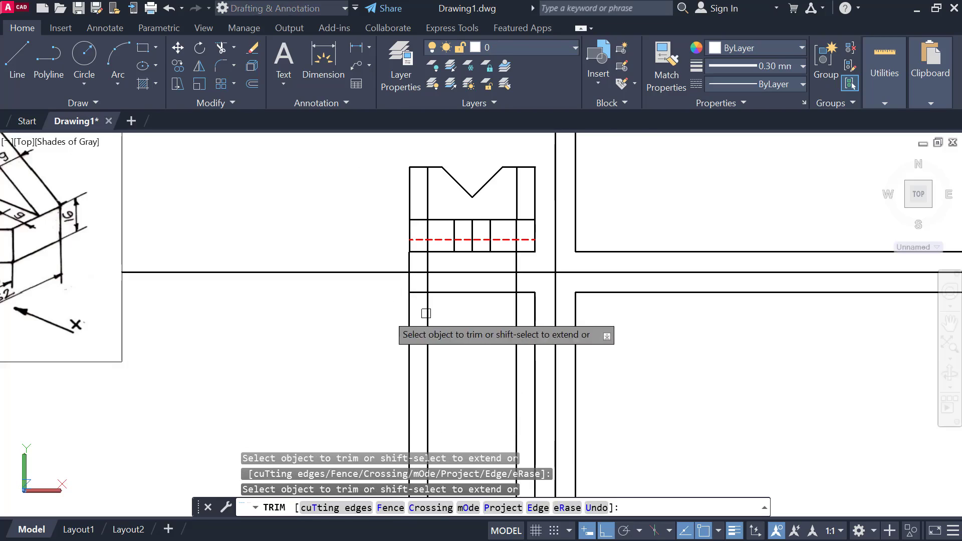
key("ctrl+z")
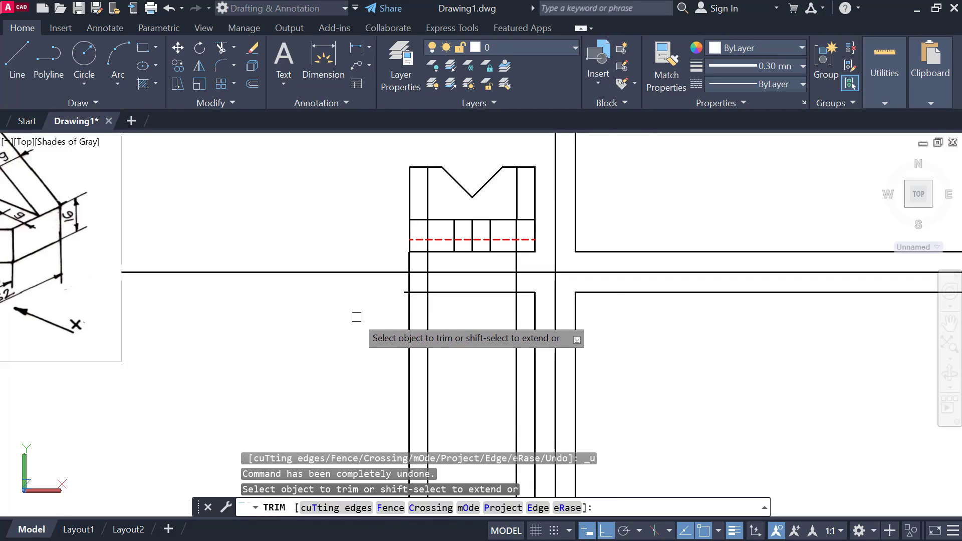
key("ctrl+z")
key("Escape")
Step: Compare the projected rays in the top view's quadrant with the isometric sketch
scroll(415, 294, "up", 2)
scroll(416, 301, "down", 4)
scroll(420, 307, "up", 2)
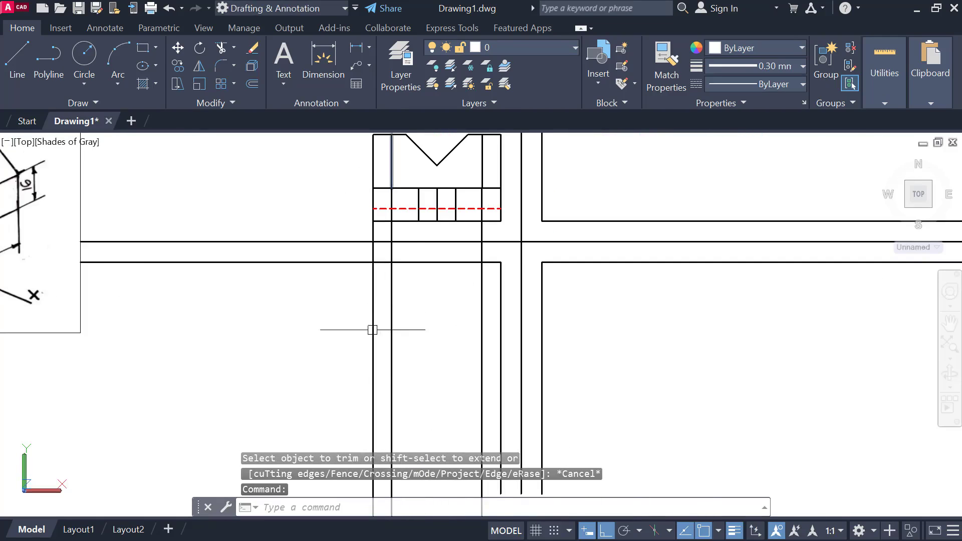
middle_click_drag(408, 350, 521, 370)
scroll(532, 292, "up", 2)
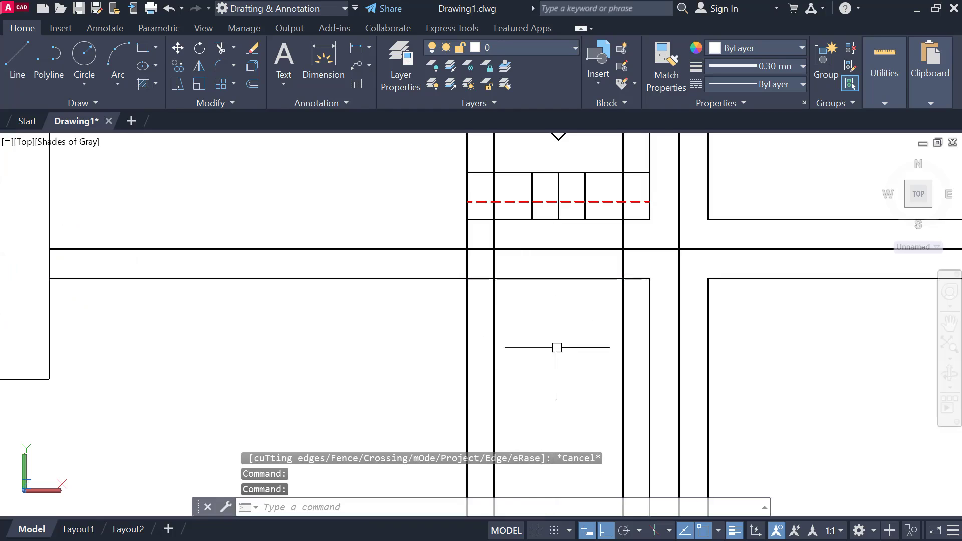
scroll(545, 365, "down", 2)
scroll(545, 365, "down", 2)
middle_click_drag(545, 366, 577, 359)
key("Escape")
scroll(512, 162, "up", 4)
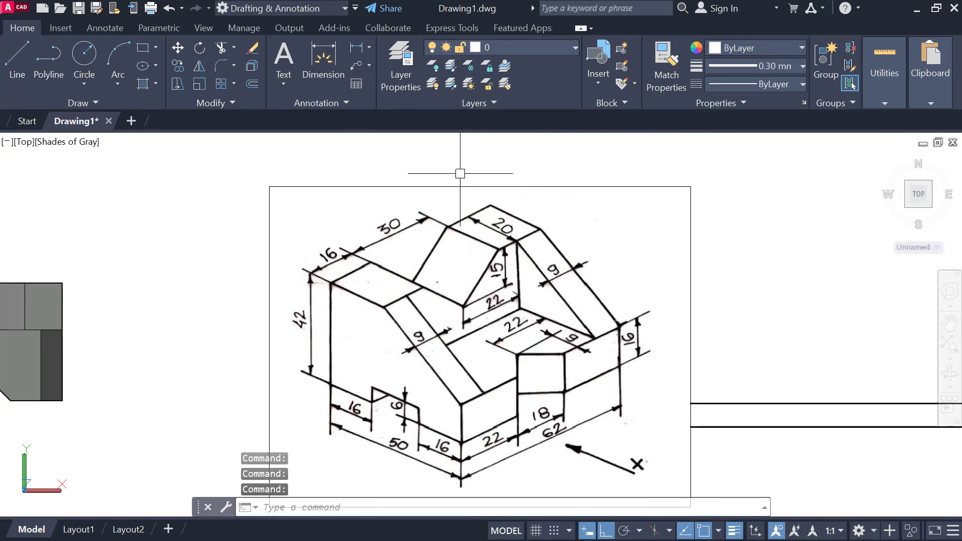
scroll(396, 246, "down", 2)
middle_click_drag(396, 246, 369, 226)
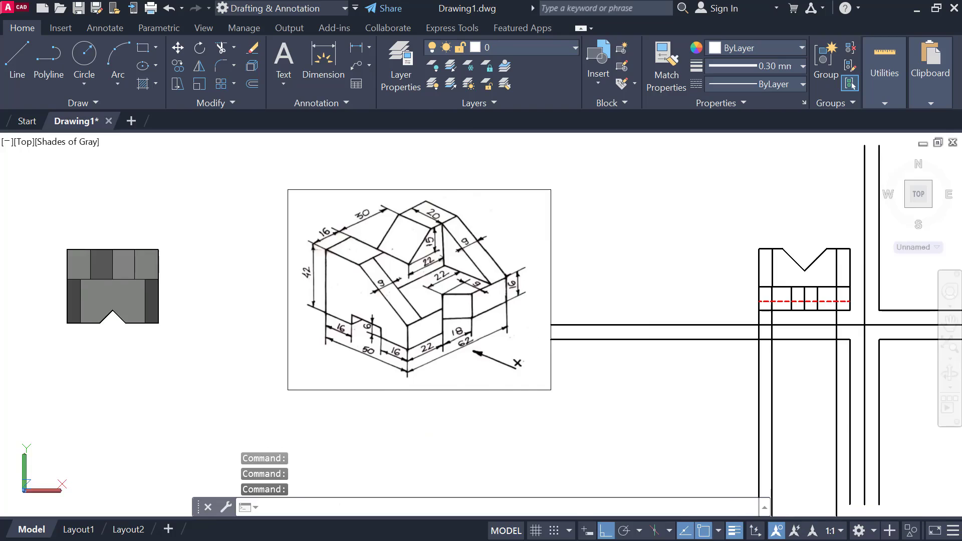
scroll(369, 230, "down", 1)
scroll(730, 332, "up", 5)
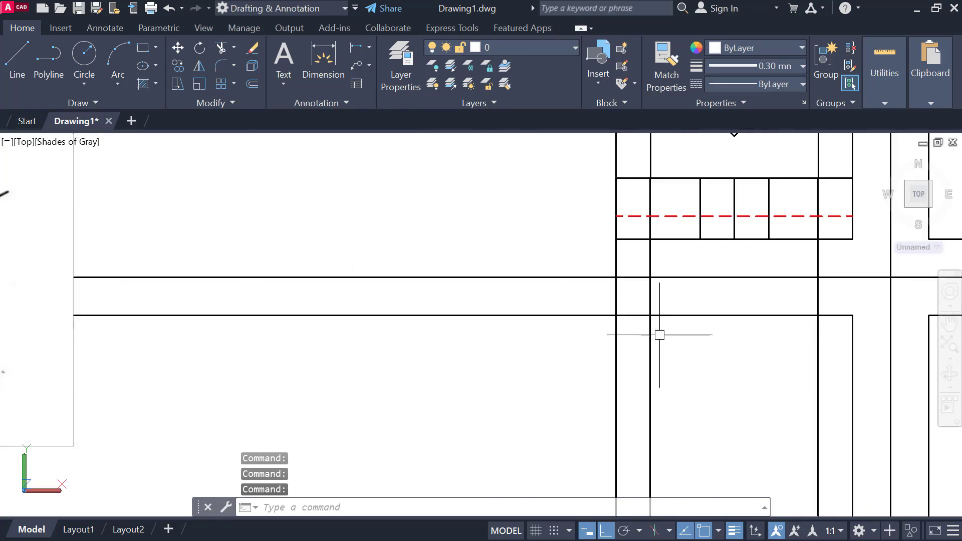
middle_click_drag(659, 333, 482, 333)
Step: Highlight the top view's two outer vertical lines and check the block's depth dimension in the isometric sketch
left_click(397, 250)
key("Escape")
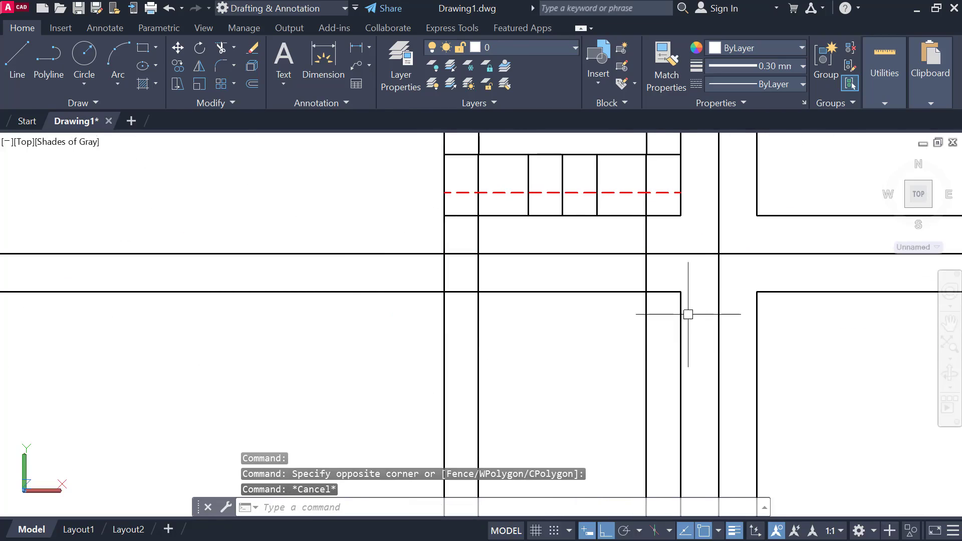
left_click(441, 284)
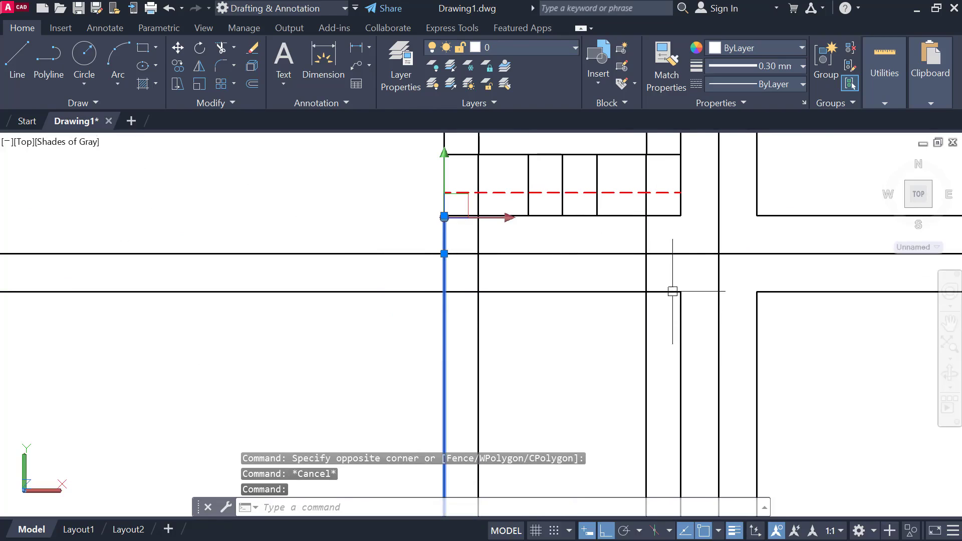
left_click(680, 311)
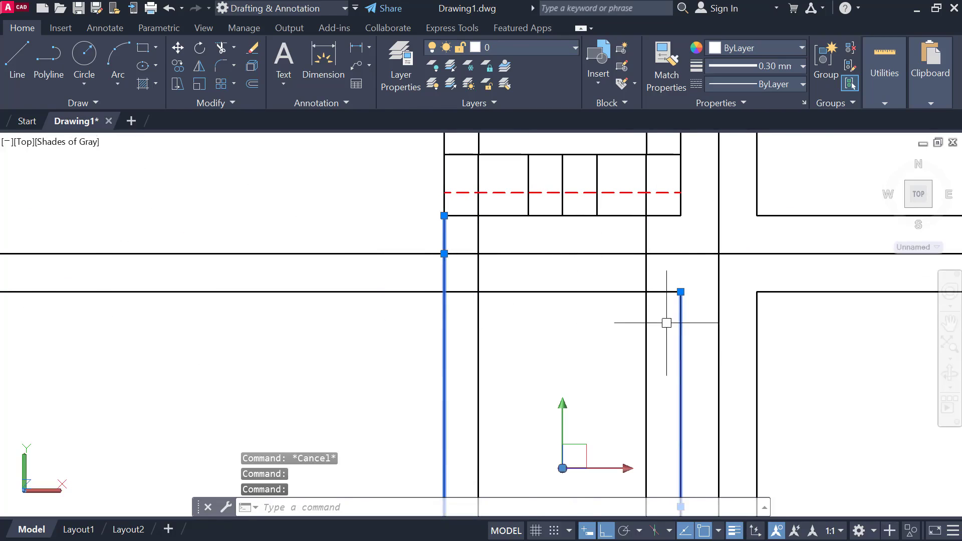
scroll(667, 323, "down", 4)
middle_click_drag(440, 326, 582, 326)
scroll(451, 300, "up", 2)
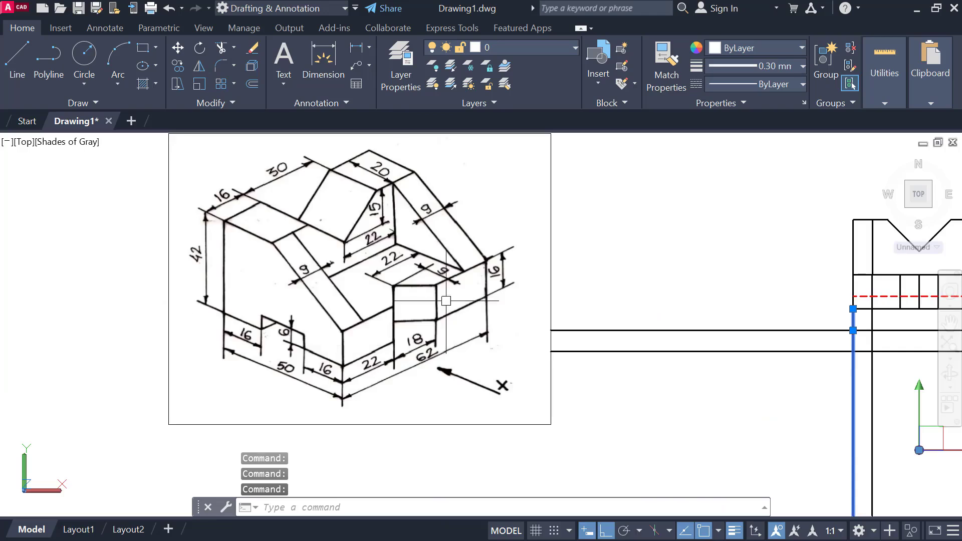
middle_click_drag(453, 298, 417, 352)
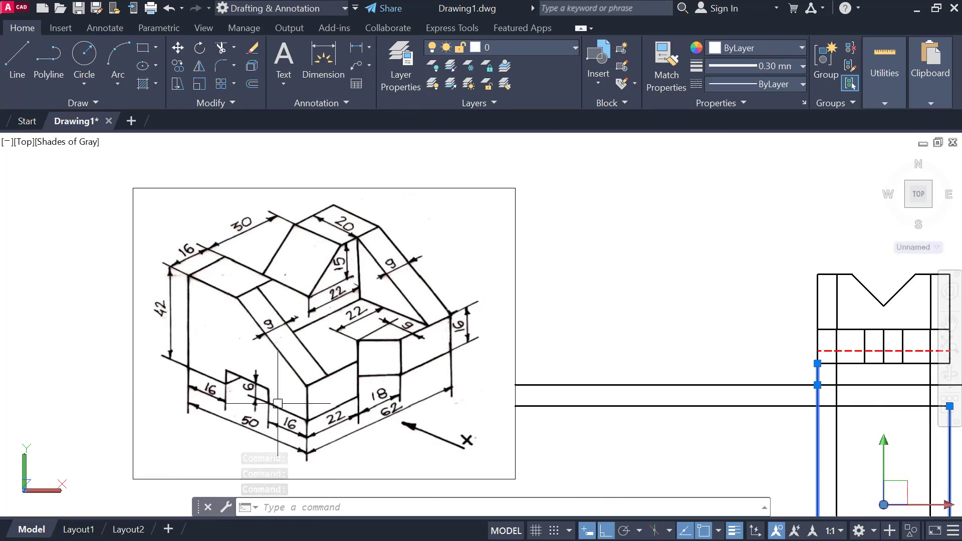
left_click(134, 341)
key("Escape")
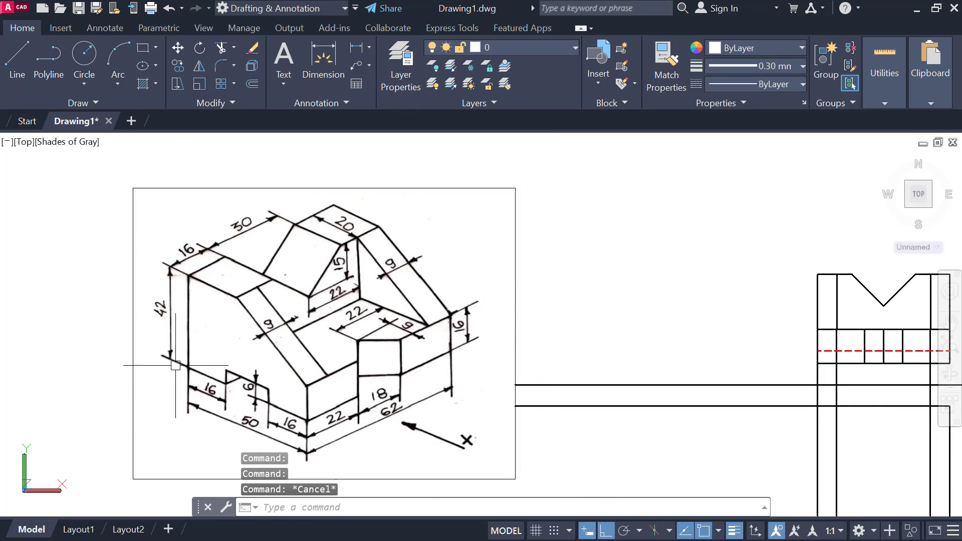
left_click(95, 322)
middle_click_drag(317, 458, 318, 404)
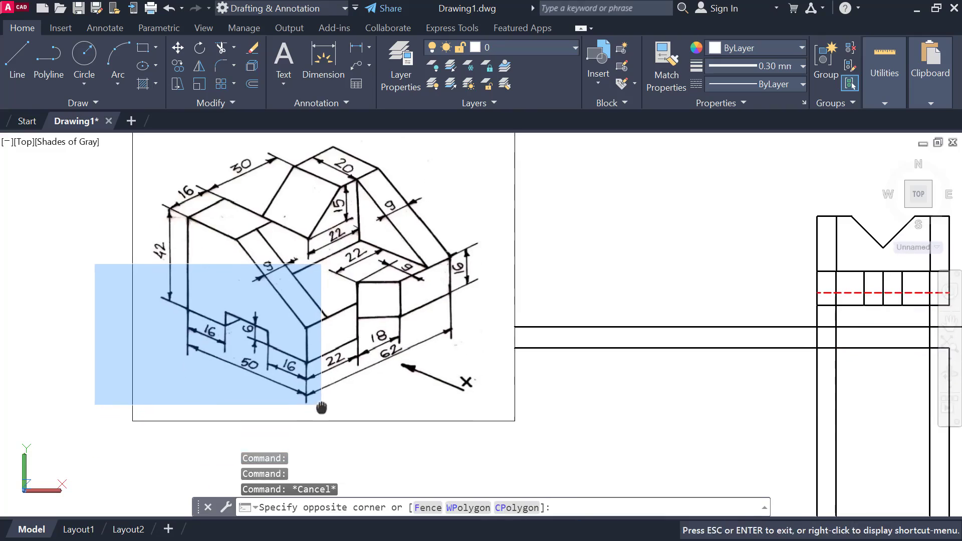
scroll(235, 354, "up", 3)
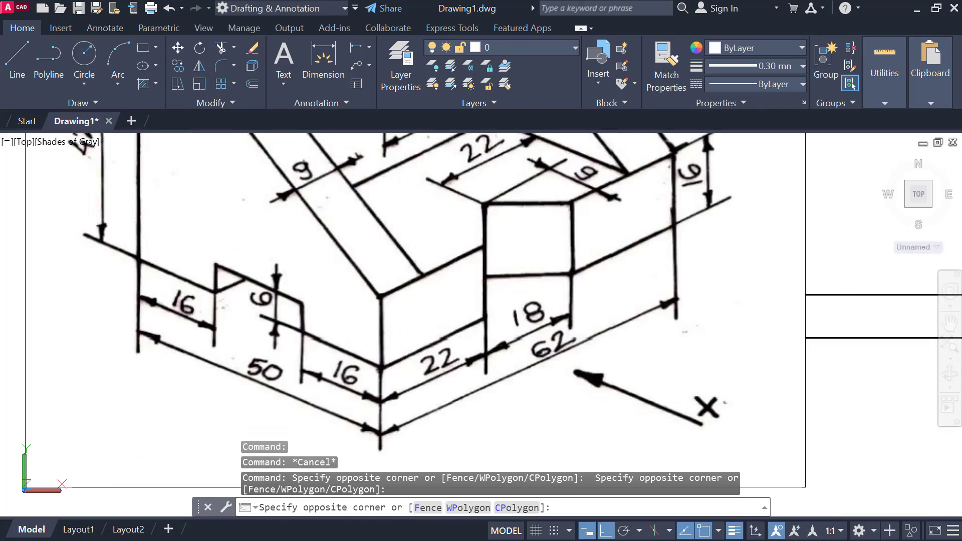
left_click(296, 406)
Step: Examine the outline and right-hand depth edge of the 3D model as seen from the top
scroll(467, 344, "down", 4)
middle_click_drag(458, 347, 256, 352)
middle_click_drag(672, 400, 565, 316)
scroll(581, 292, "up", 4)
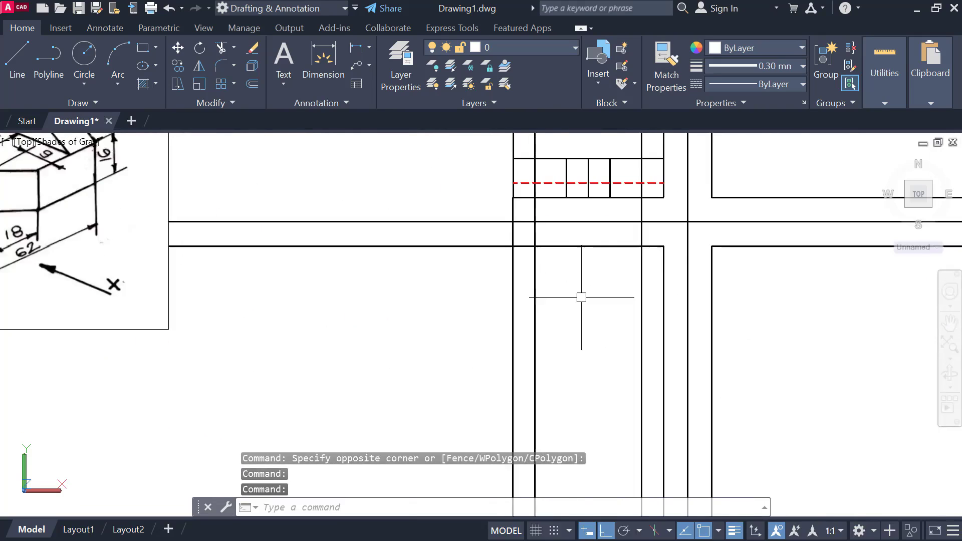
middle_click_drag(640, 228, 805, 311)
scroll(548, 234, "down", 6)
scroll(433, 278, "up", 5)
scroll(392, 256, "up", 3)
left_click(505, 158)
left_click(601, 443)
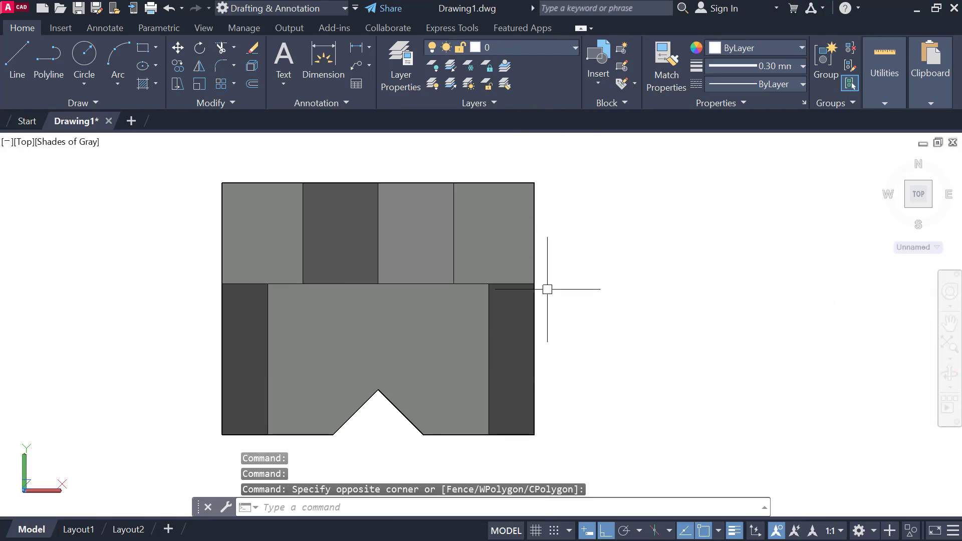
Step: Offset the upper horizontal line of the top view's quadrant 50 mm downward
middle_click_drag(642, 384, 136, 289)
middle_click_drag(613, 342, 408, 272)
scroll(594, 363, "down", 4)
middle_click_drag(689, 363, 163, 284)
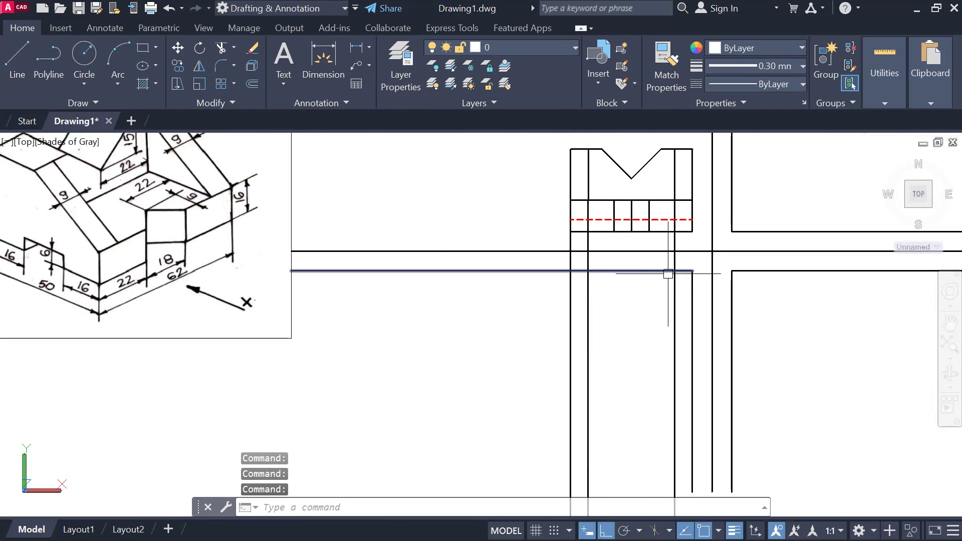
key("Return")
type("5")
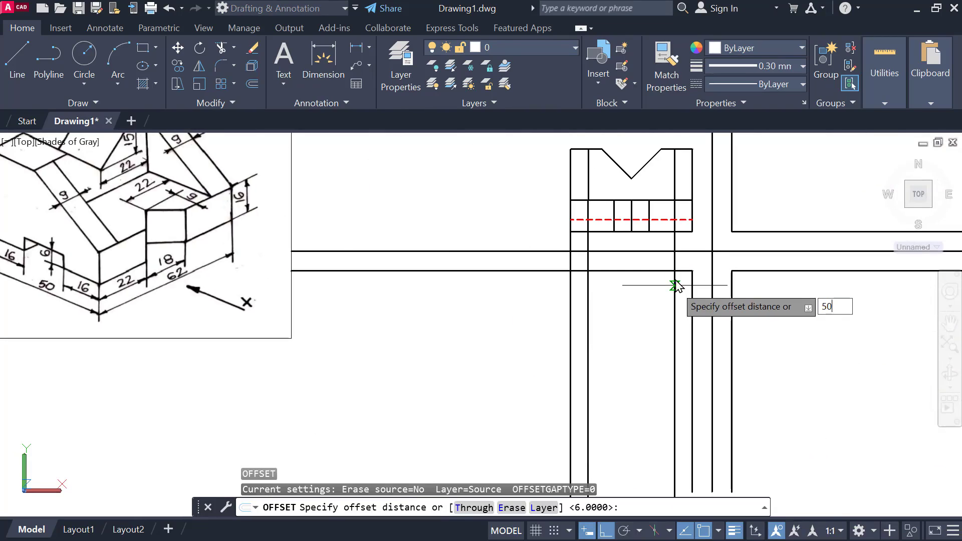
type("0")
key("Return")
left_click(631, 271)
left_click(627, 400)
key("Escape")
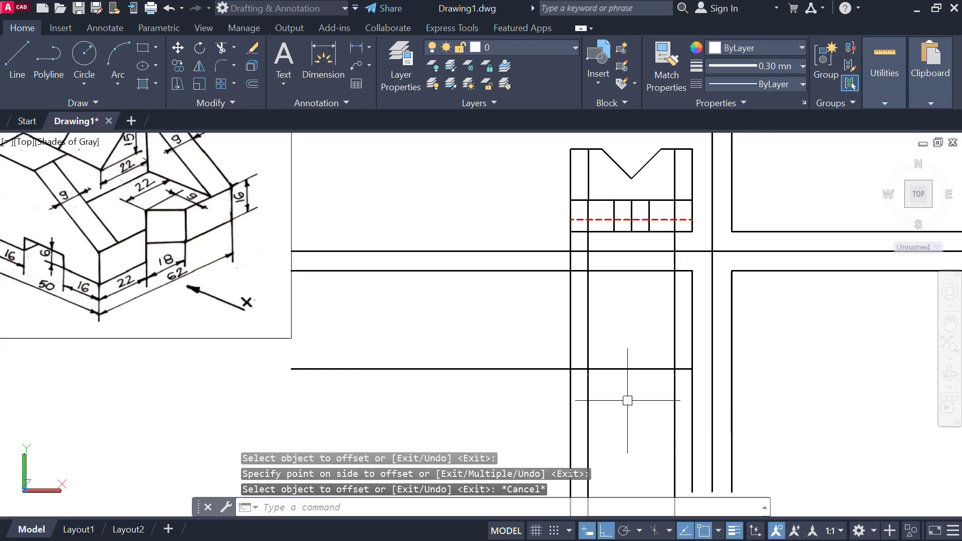
Step: Trim the horizontal lines and vertical projections extending beyond the left and lower sides of the top view's rectangle
type("TR")
key("Return")
key("Return")
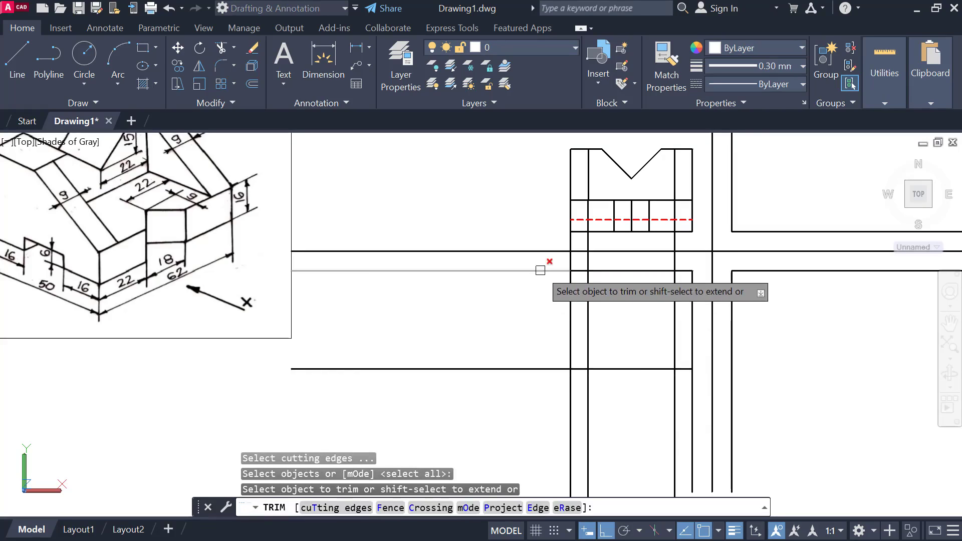
left_click(542, 369)
left_click(575, 387)
left_click(570, 386)
left_click(675, 386)
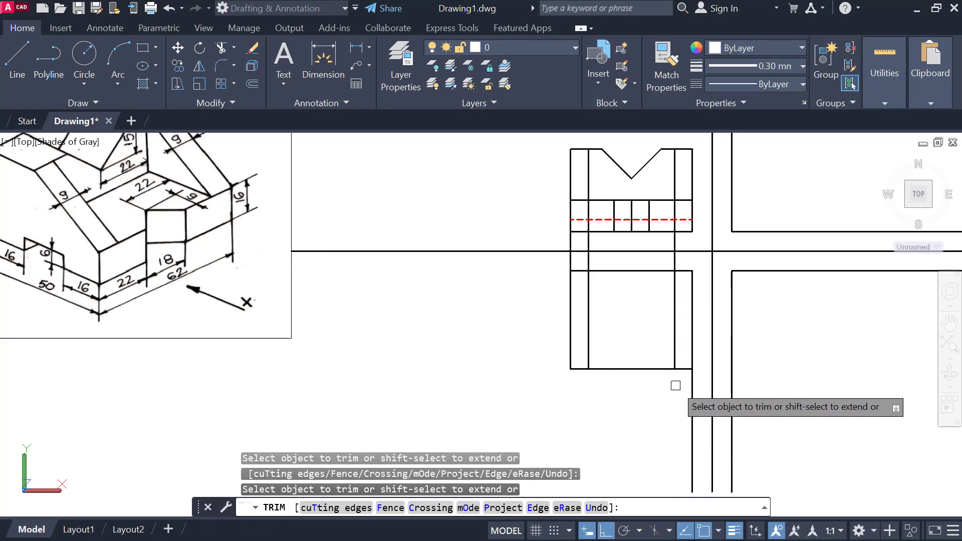
left_click(693, 382)
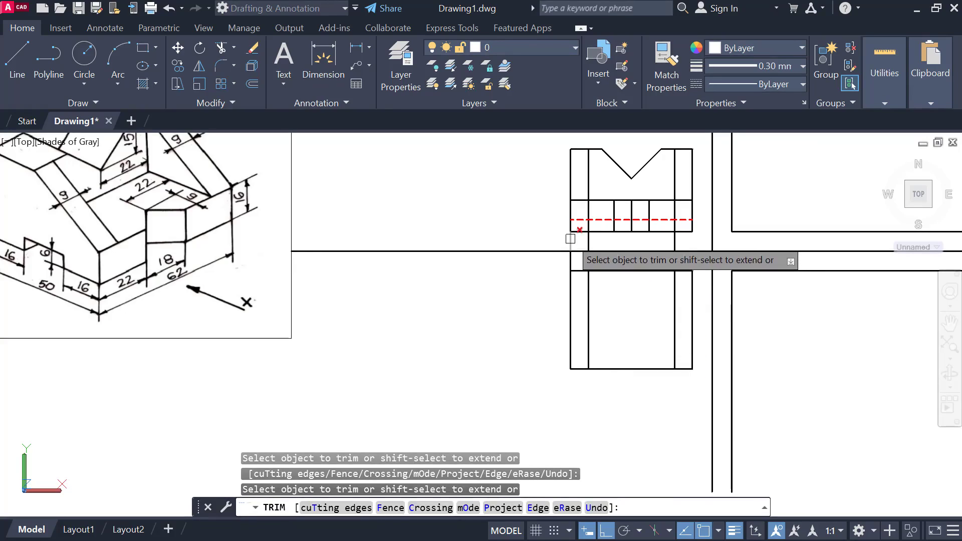
Step: Trim away the projection ray segments between the front view and the top view
left_click(589, 240)
left_click(675, 241)
left_click(589, 260)
left_click(571, 257)
key("Escape")
Step: Examine the isometric sketch for the depth of the block's upper face
scroll(647, 316, "up", 3)
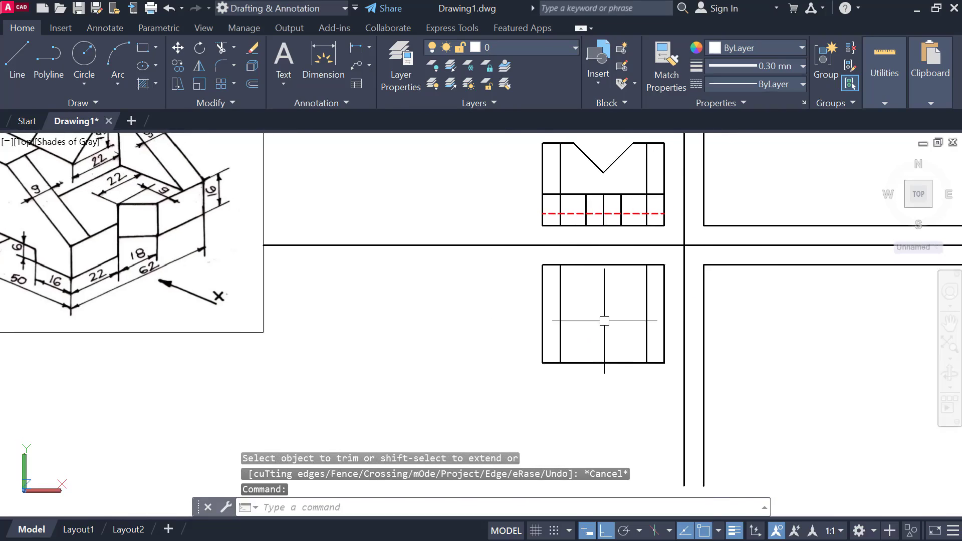
scroll(536, 305, "down", 5)
middle_click_drag(417, 293, 580, 374)
scroll(426, 317, "up", 6)
middle_click_drag(424, 316, 485, 309)
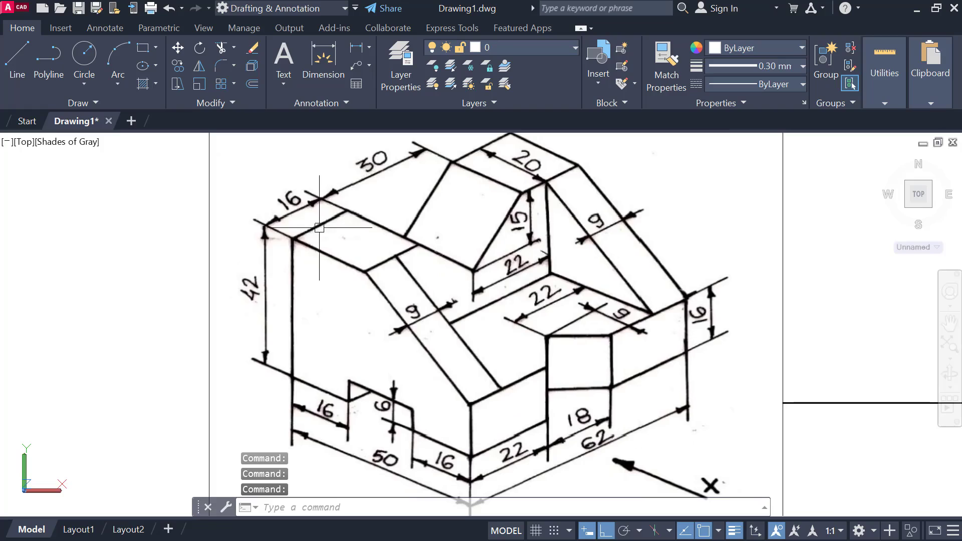
middle_click_drag(368, 254, 351, 278)
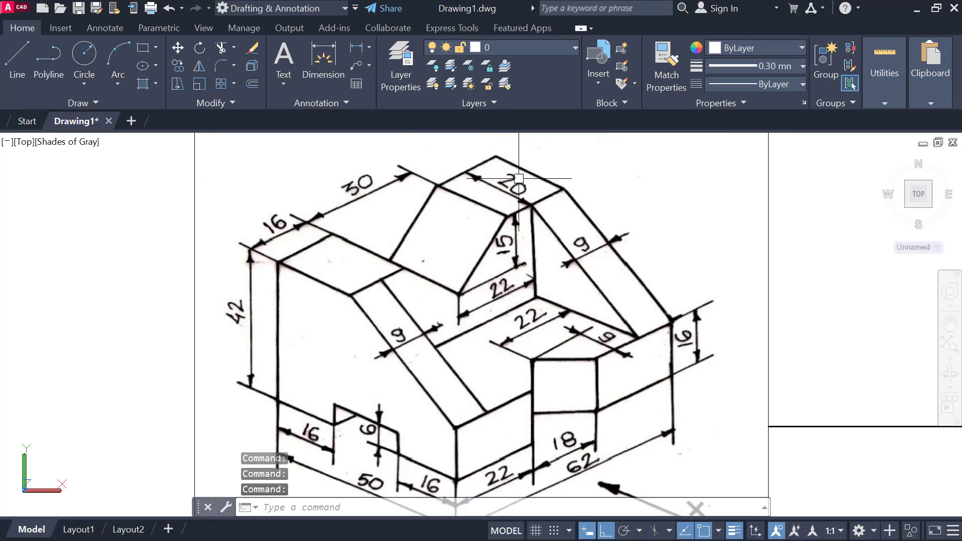
scroll(514, 185, "up", 5)
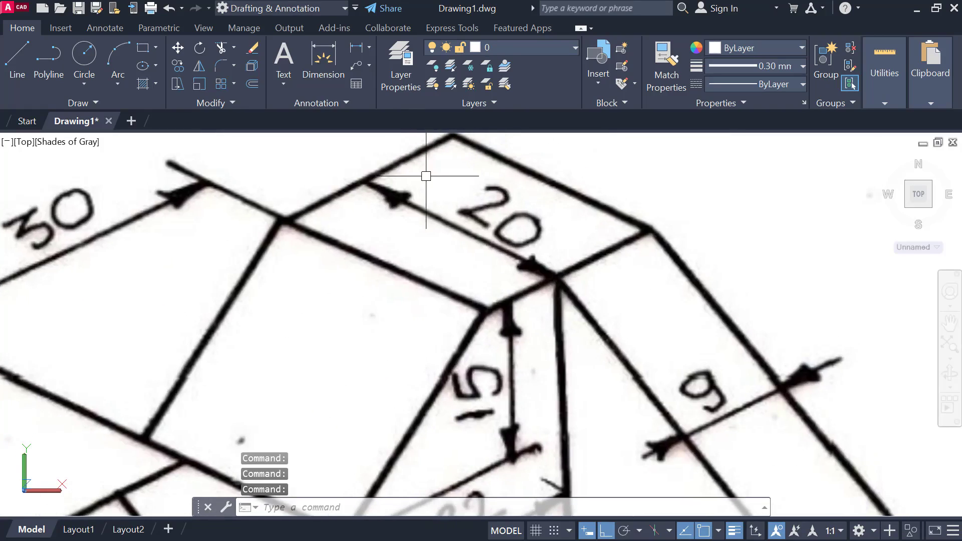
scroll(427, 208, "down", 5)
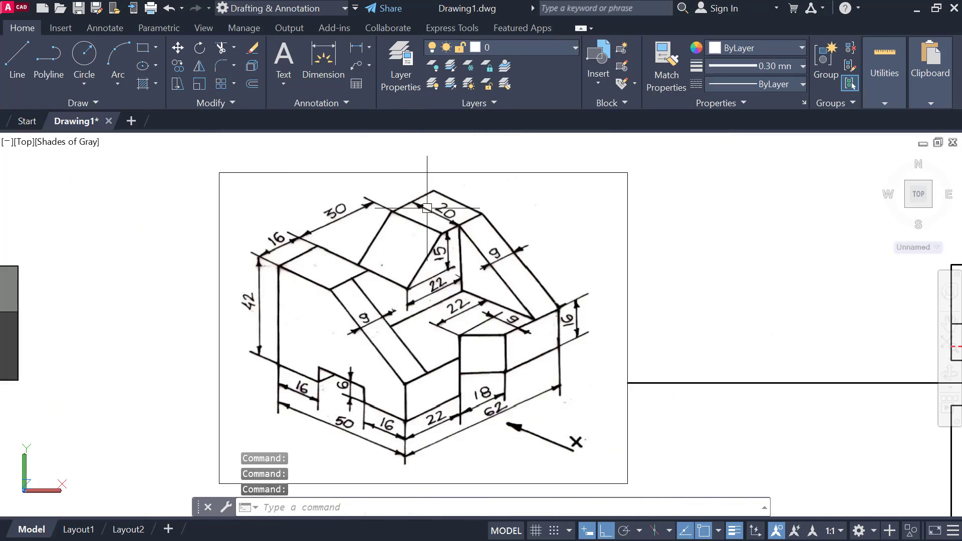
Step: Offset the top view's upper edge 20 mm downward inside the rectangle
mouse_move(778, 302)
middle_mouse_down()
mouse_move(419, 232)
mouse_move(236, 213)
middle_mouse_up()
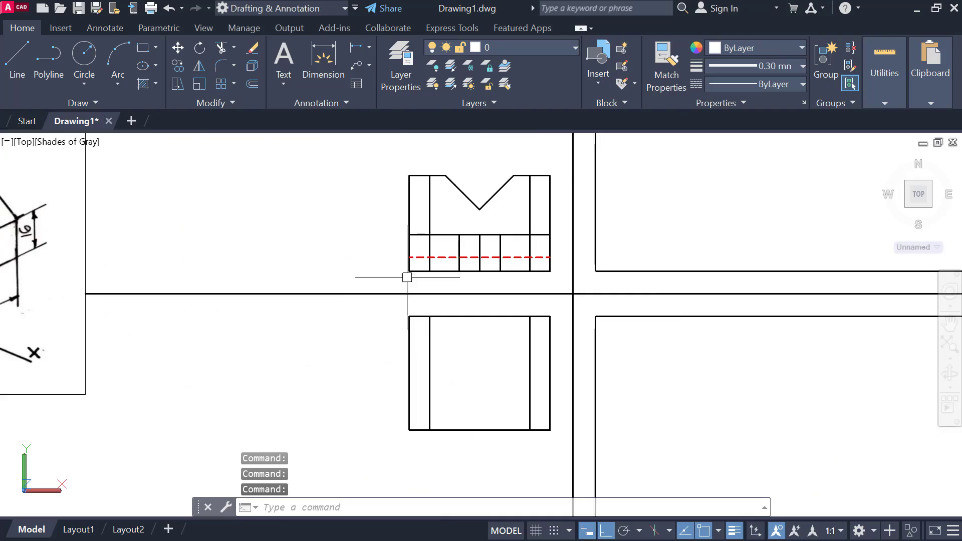
scroll(513, 353, "up", 2)
key("Return")
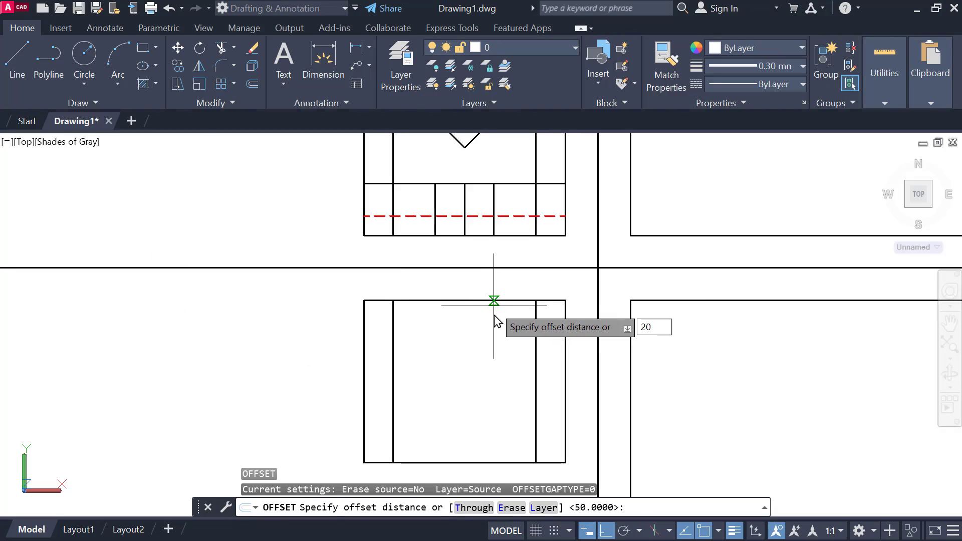
key("Return")
left_click(465, 301)
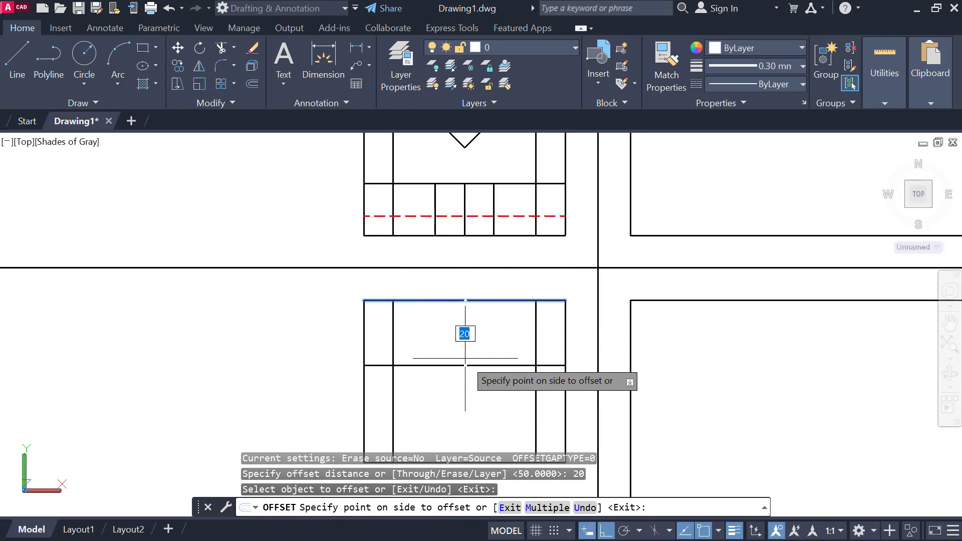
Step: Offset the upper edge of the top view 20 units downward
left_click(464, 370)
key("Escape")
left_click(465, 365)
Step: Check the isometric reference and trim the two inner vertical lines out of the upper strip of the top view
middle_click_drag(280, 342, 936, 346)
middle_click_drag(335, 186, 461, 366)
scroll(188, 275, "up", 2)
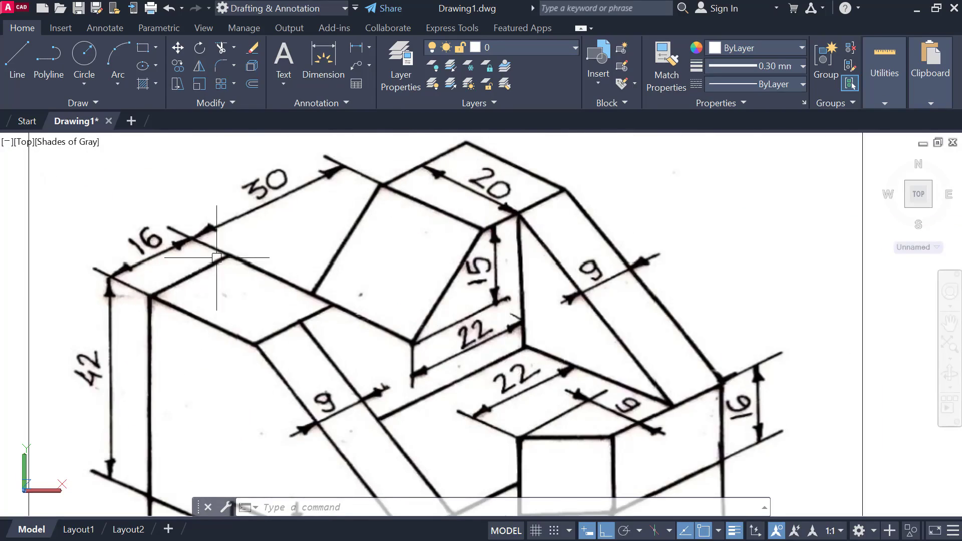
scroll(217, 258, "down", 5)
middle_click_drag(780, 295, 292, 141)
middle_click_drag(625, 279, 485, 232)
scroll(485, 232, "down", 1)
key("Escape")
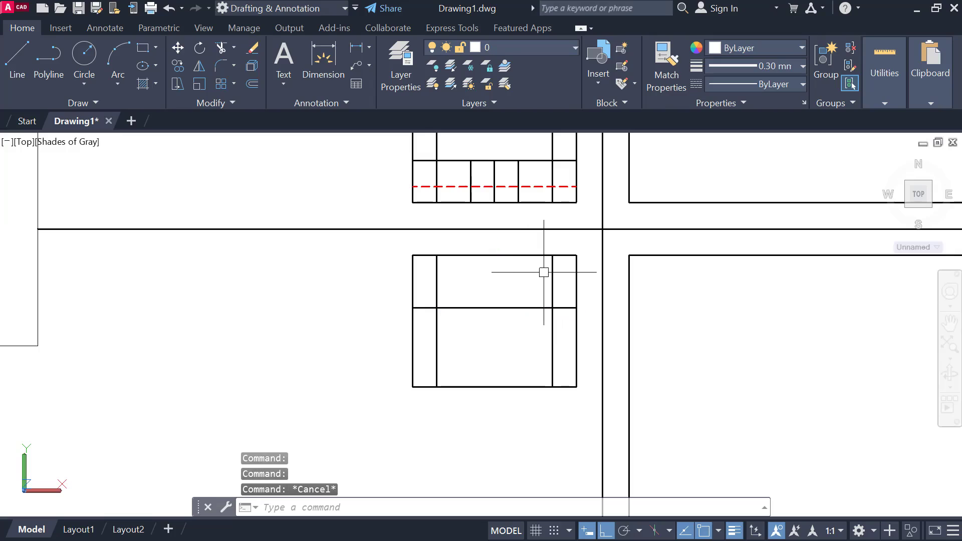
type("tr")
key("Return")
key("Return")
left_click(437, 273)
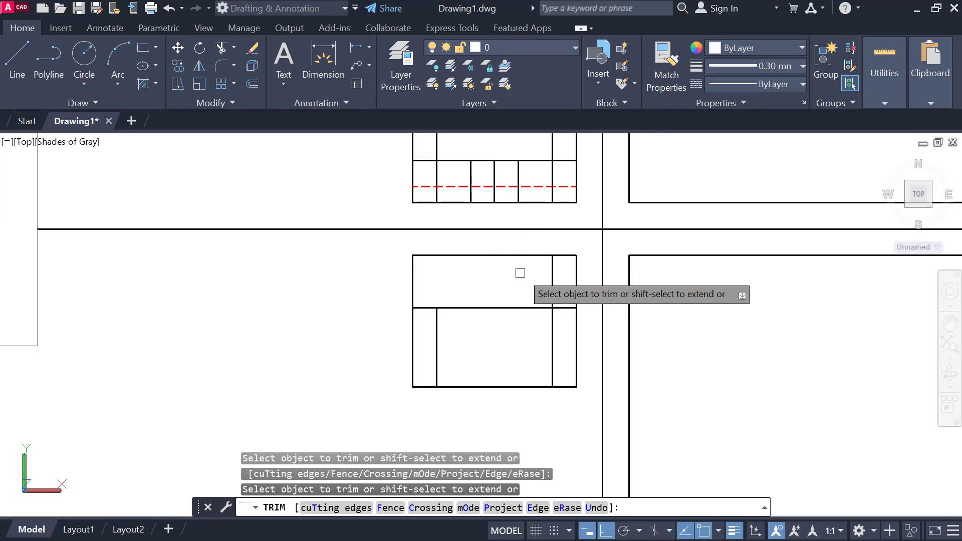
left_click(555, 275)
key("Escape")
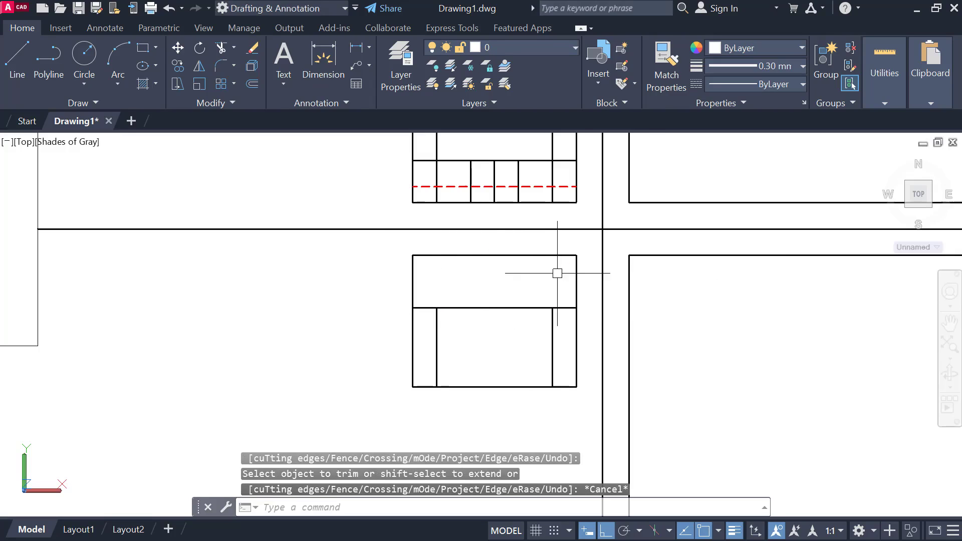
Step: Examine the V-groove on the isometric reference and on the shaded solid model seen from above
middle_click_drag(123, 212, 657, 424)
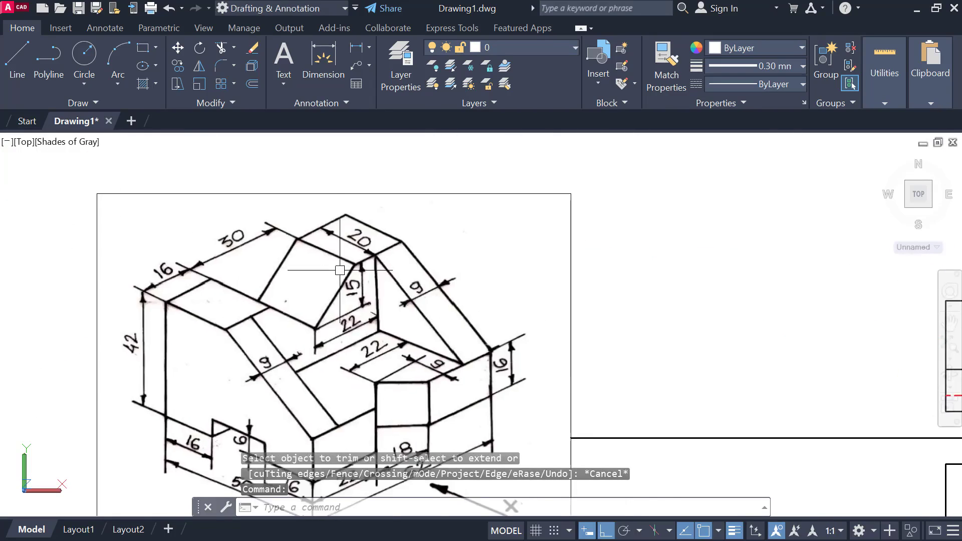
scroll(348, 266, "up", 2)
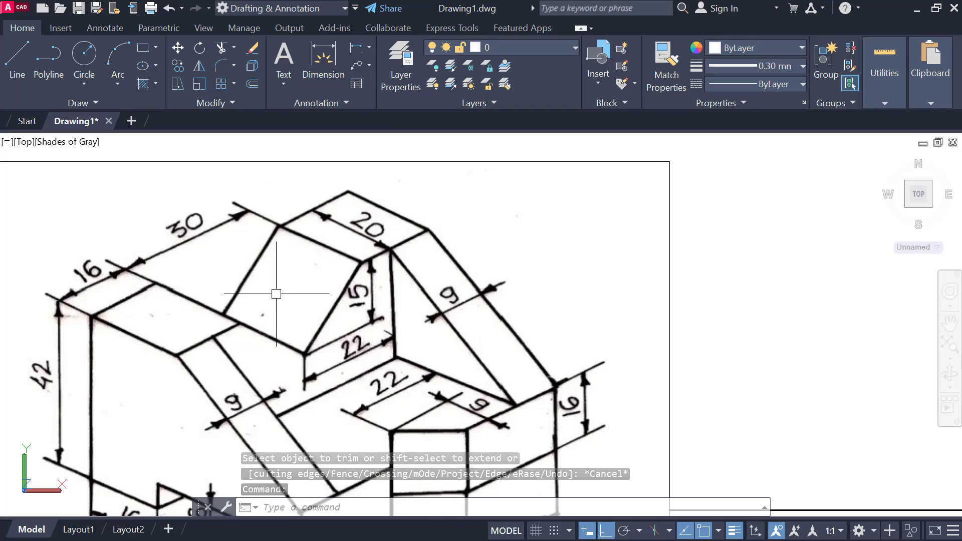
scroll(283, 288, "down", 2)
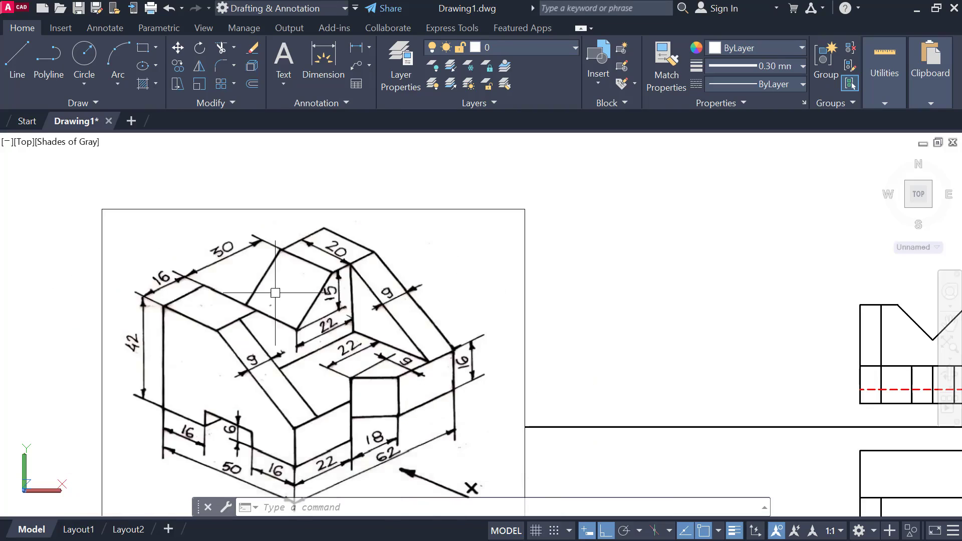
middle_click_drag(277, 300, 606, 296)
middle_click_drag(276, 342, 575, 291)
scroll(456, 262, "up", 2)
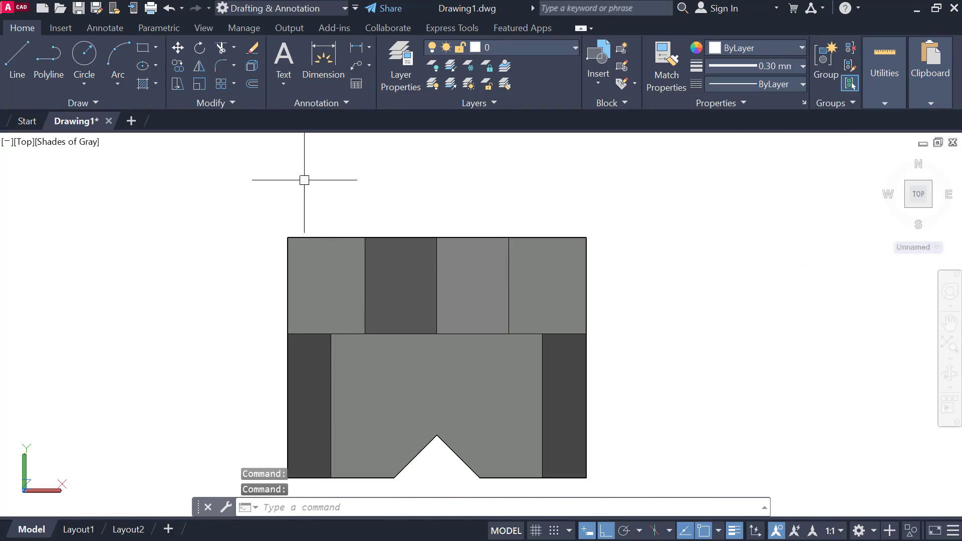
left_click(304, 180)
left_click(543, 365)
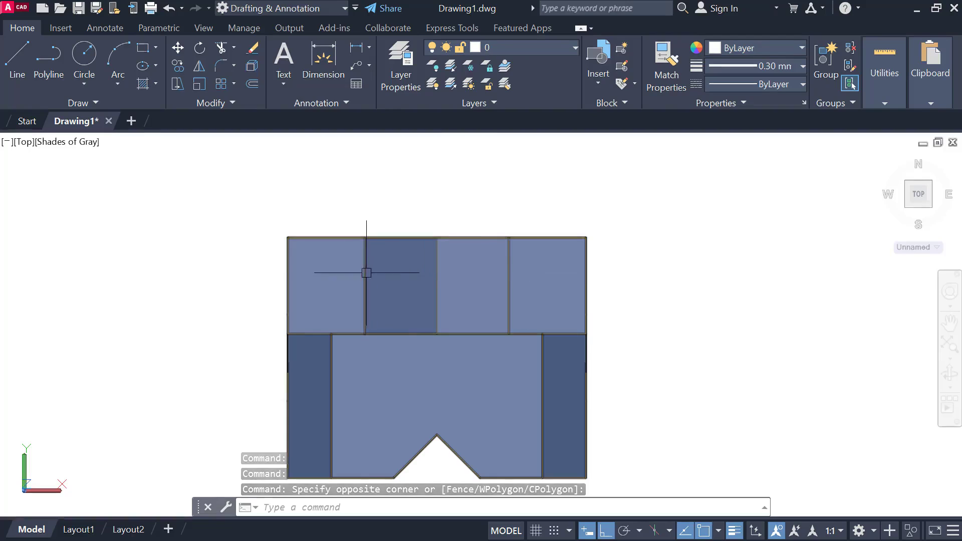
mouse_move(822, 277)
middle_mouse_down()
mouse_move(444, 277)
mouse_move(5, 309)
middle_mouse_up()
middle_click_drag(334, 229, 315, 288)
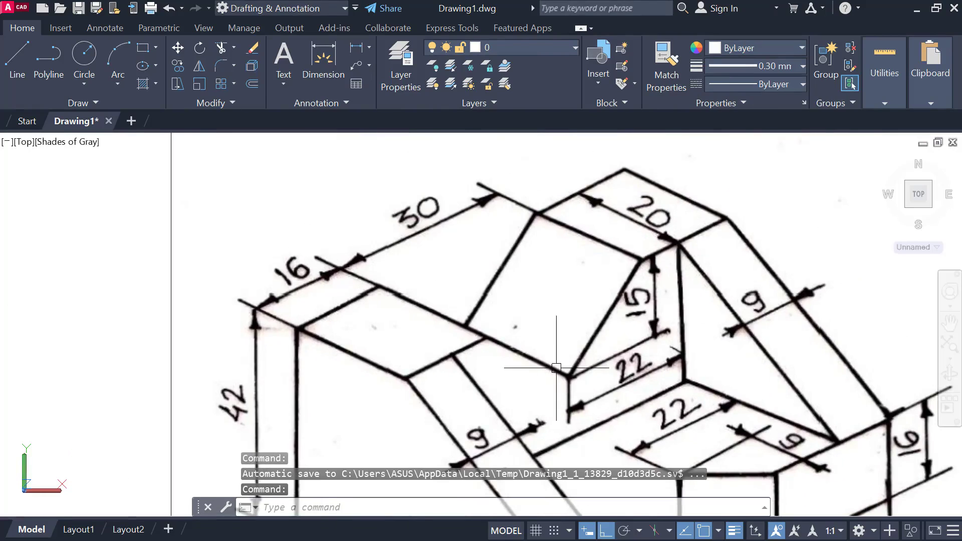
scroll(586, 246, "down", 2)
middle_click_drag(835, 305, 250, 283)
mouse_move(576, 351)
middle_mouse_down()
mouse_move(546, 294)
mouse_move(494, 241)
middle_mouse_up()
middle_click_drag(694, 358, 517, 291)
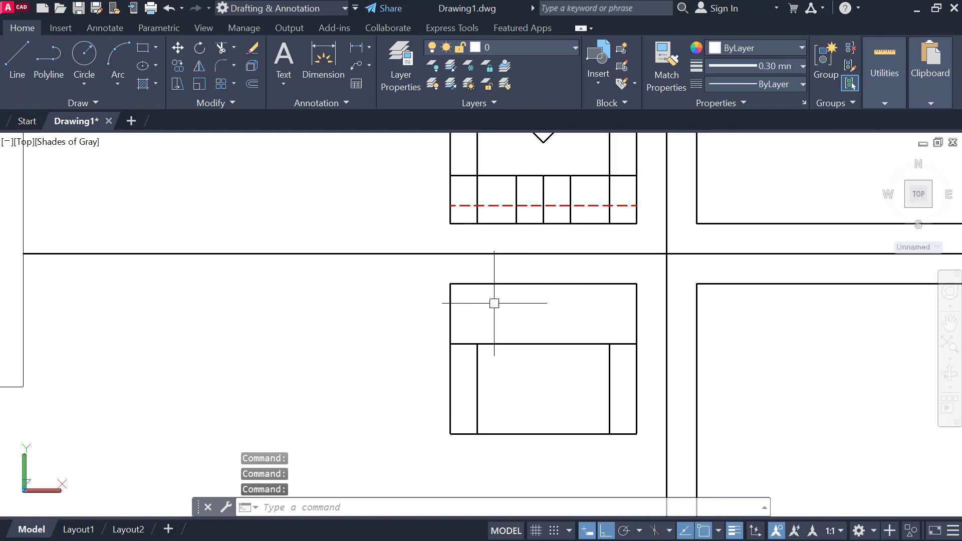
Step: Draw a vertical ray from the V-groove's upper-left corner in the front view down through the top view
middle_click_drag(558, 328, 543, 381)
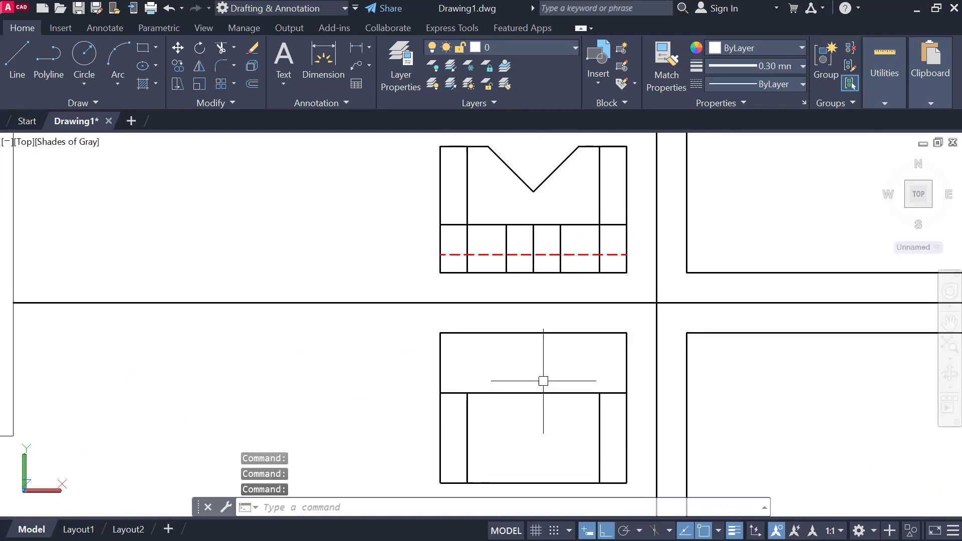
type("RAY")
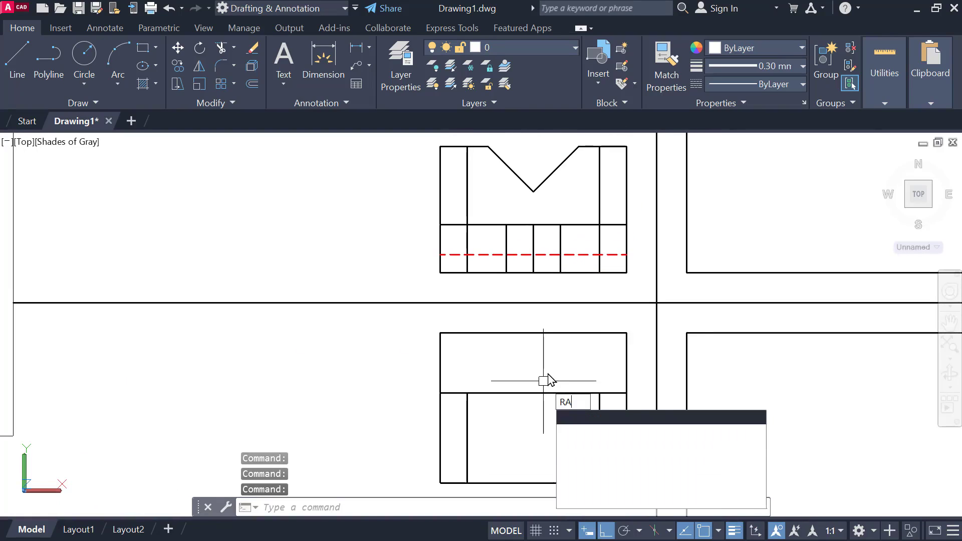
key("Return")
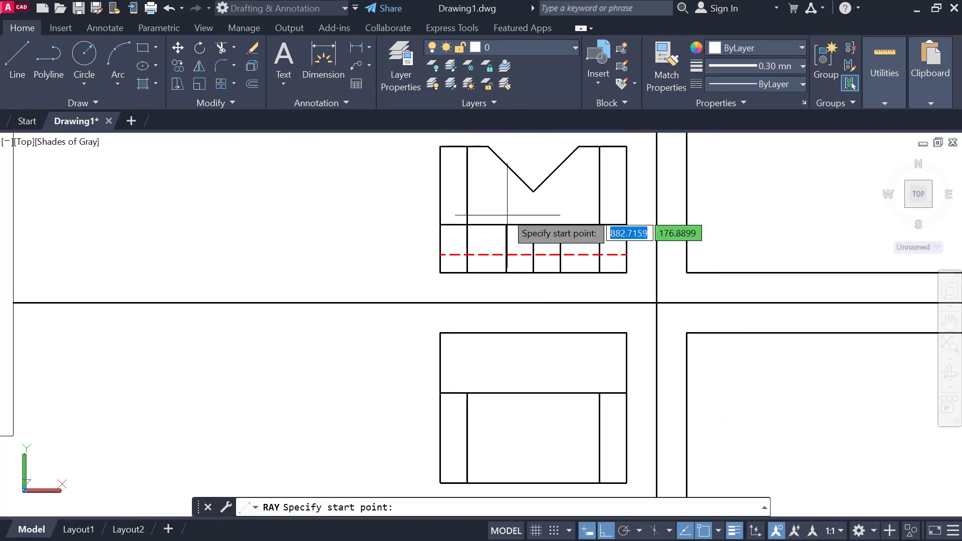
left_click(488, 147)
left_click(494, 350)
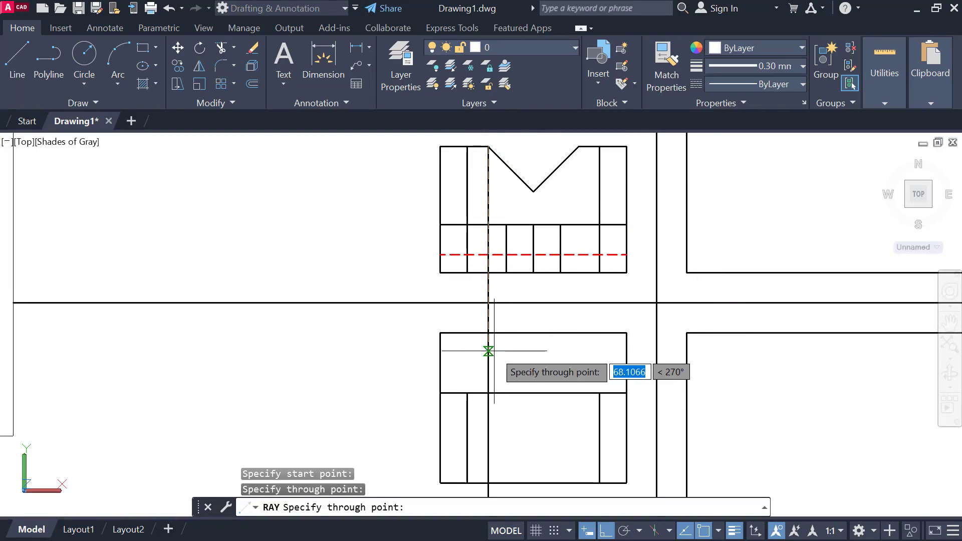
key("Escape")
Step: Draw vertical rays from the V-groove's upper-right corner and its lowest point down through the top view
key("Return")
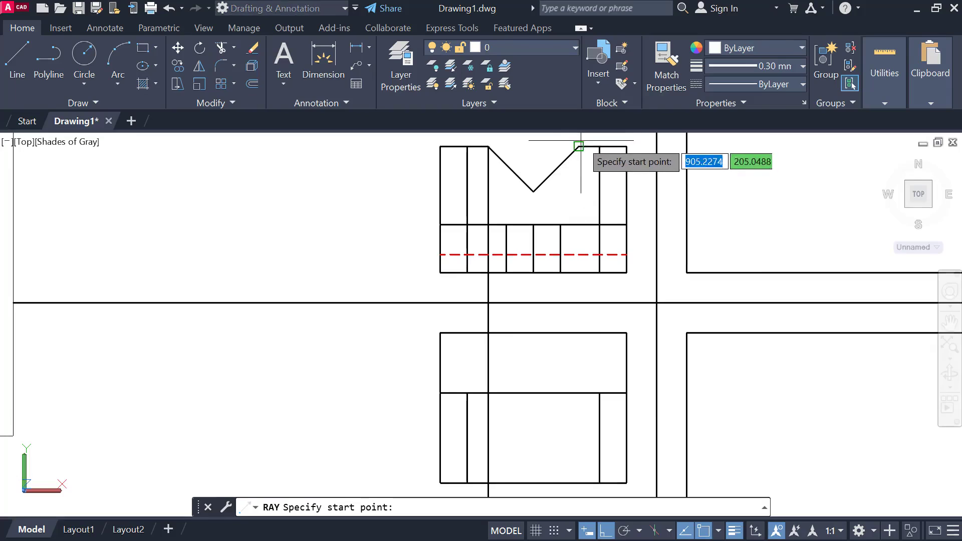
left_click(579, 147)
left_click(579, 356)
key("Escape")
key("Return")
left_click(533, 191)
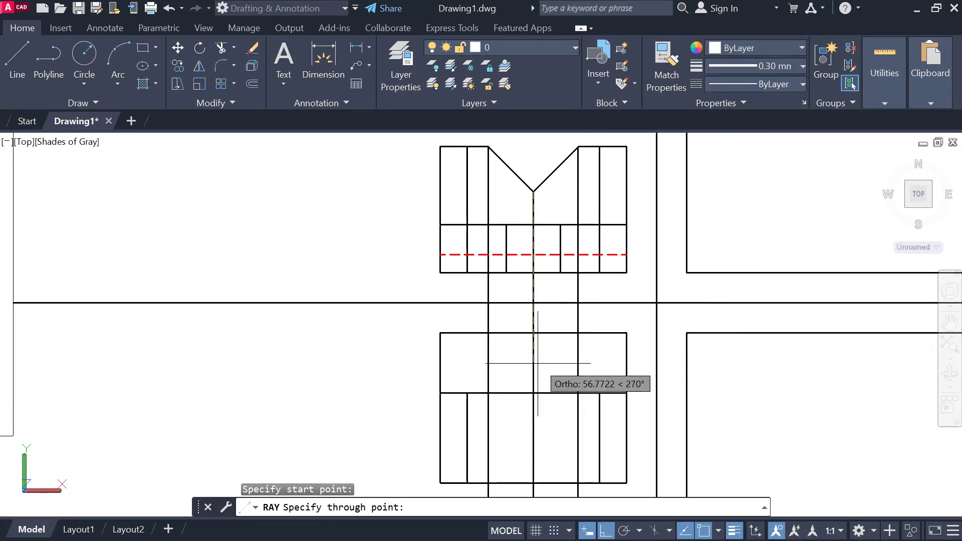
left_click(539, 362)
key("Escape")
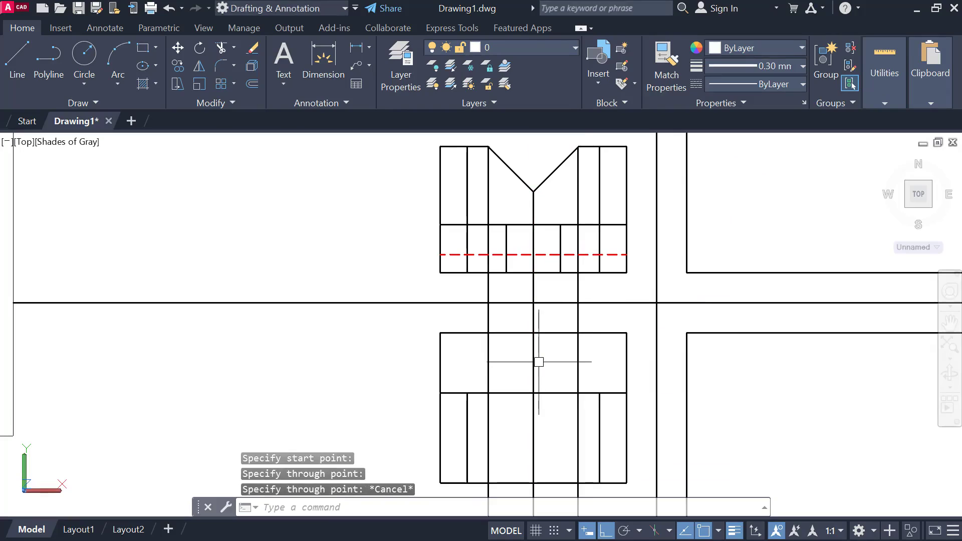
Step: Highlight the three projection rays and the two horizontal edges of the top view's upper strip to check the trimming boundaries
left_click(489, 365)
left_click(533, 362)
left_click(577, 370)
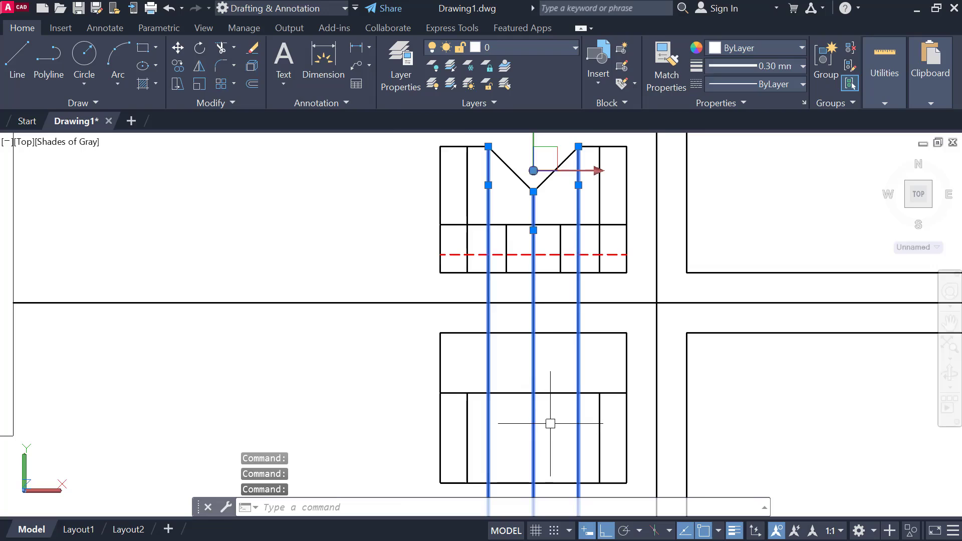
scroll(550, 423, "up", 2)
scroll(516, 361, "up", 2)
left_click(519, 246)
left_click(463, 407)
key("Escape")
left_click(498, 247)
left_click(462, 414)
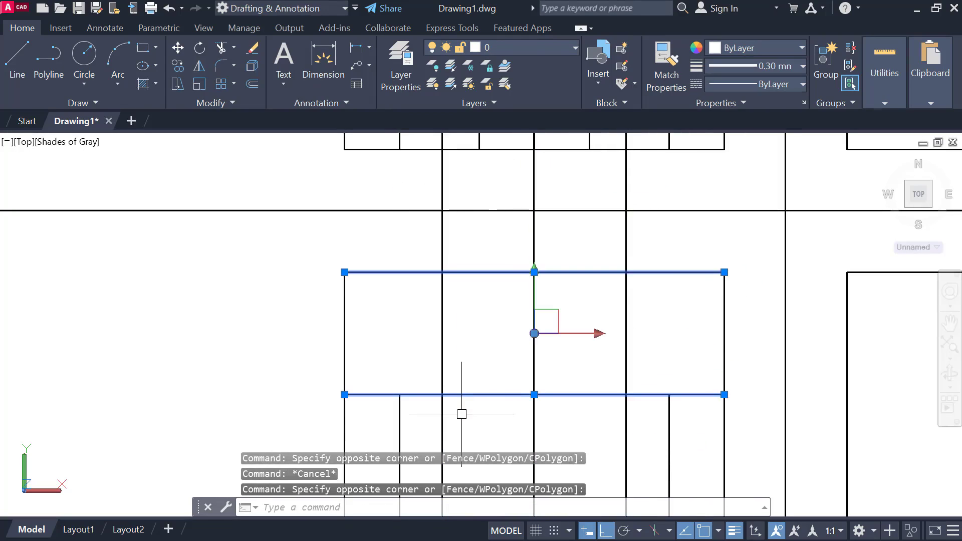
middle_click_drag(483, 365, 476, 307)
key("Escape")
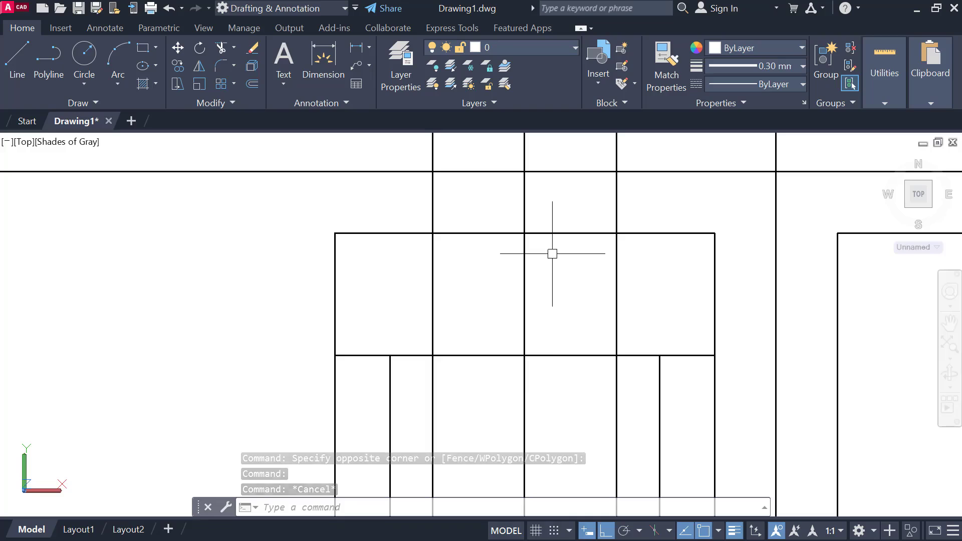
Step: Trim the three rays above and below the upper strip, using only its two horizontal edges as cutting edges
type("TR")
key("Return")
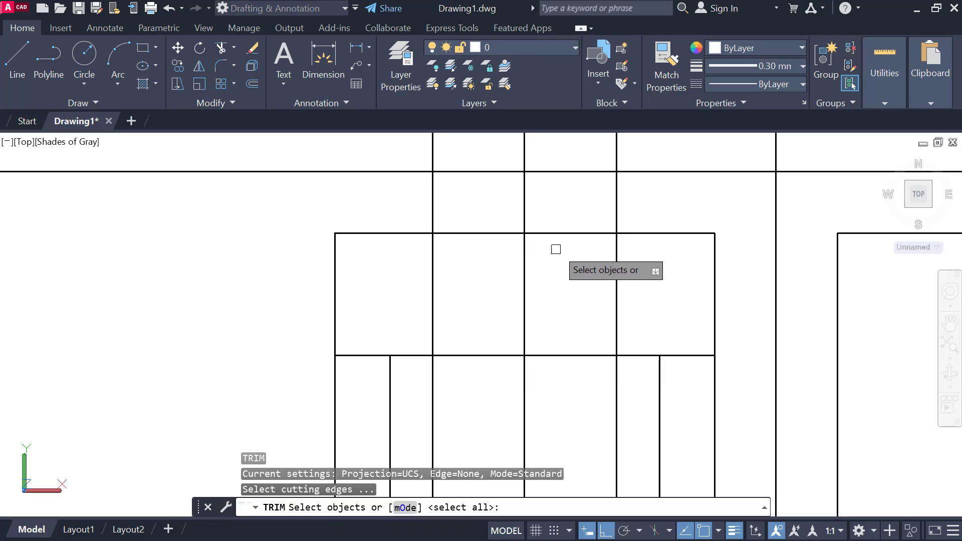
left_click(562, 234)
left_click(562, 356)
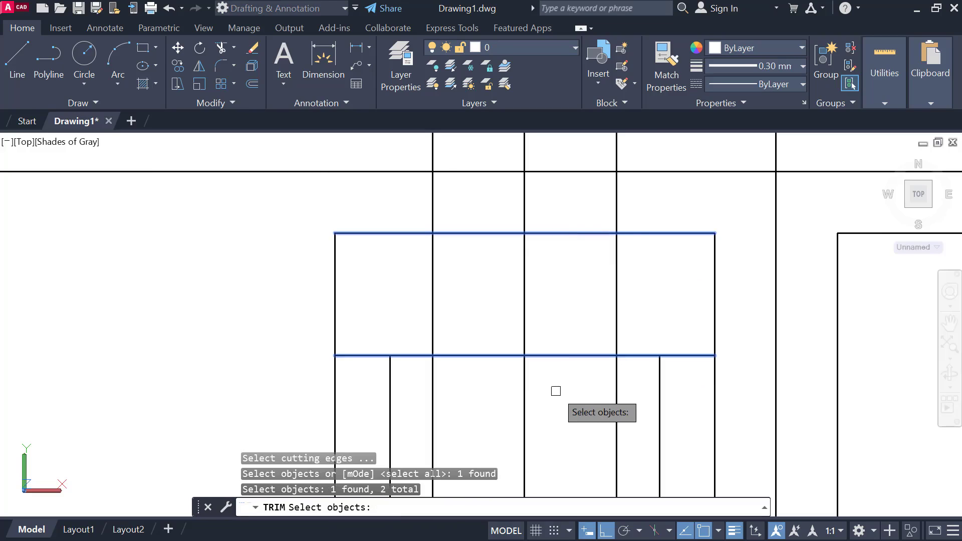
key("Return")
left_click(644, 210)
left_click(368, 195)
left_click(426, 386)
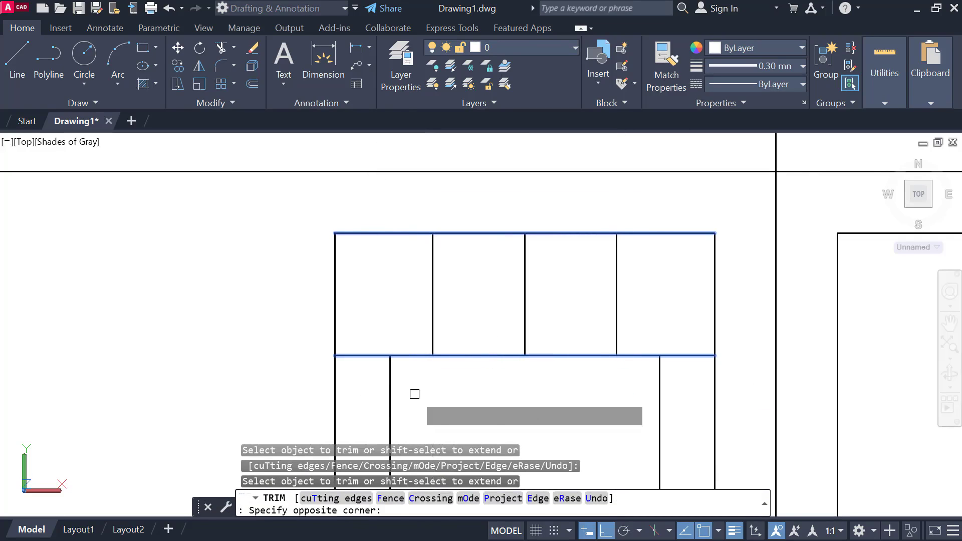
key("Escape")
Step: Review the upper strip's two horizontal edges and undo the trim of the three rays
middle_click_drag(484, 219, 481, 405)
scroll(493, 348, "down", 4)
mouse_move(500, 311)
middle_mouse_down()
mouse_move(496, 191)
mouse_move(496, 213)
middle_mouse_up()
scroll(517, 338, "up", 2)
scroll(517, 338, "up", 1)
left_click(505, 237)
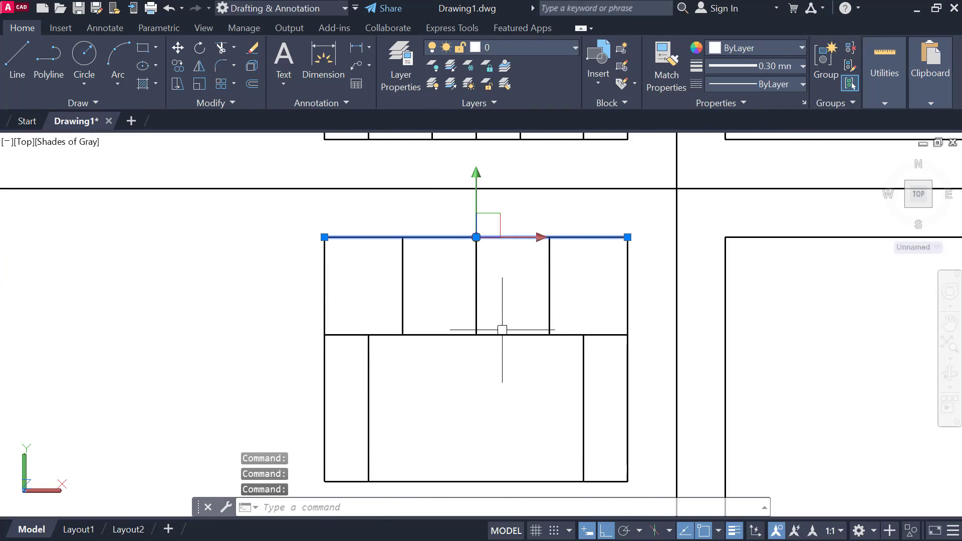
left_click(503, 331)
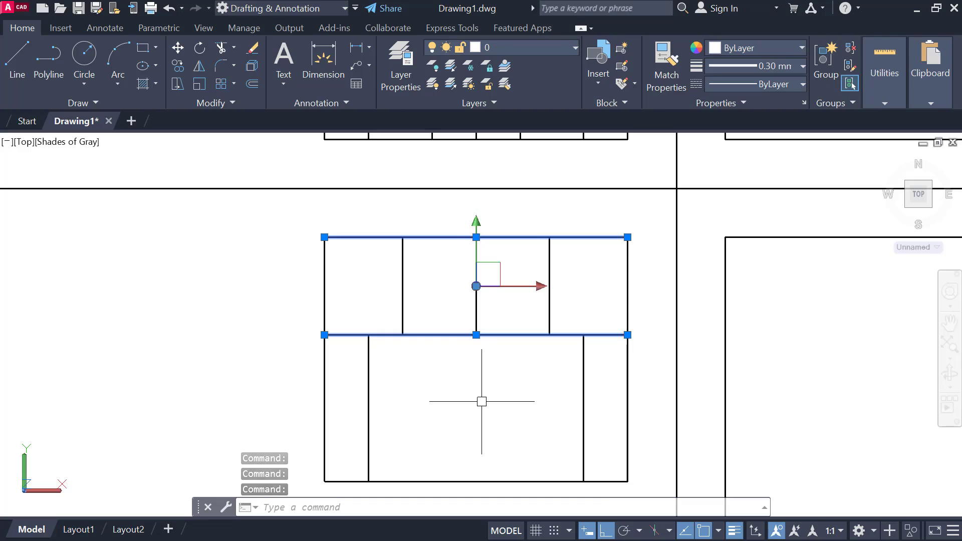
key("ctrl+z")
key("ctrl+z")
key("ctrl+z")
key("ctrl+z")
Step: Trim the three rays above the top view, using the strip's two horizontal edges and the rays as cutting edges
middle_click_drag(537, 326, 482, 429)
scroll(474, 406, "down", 3)
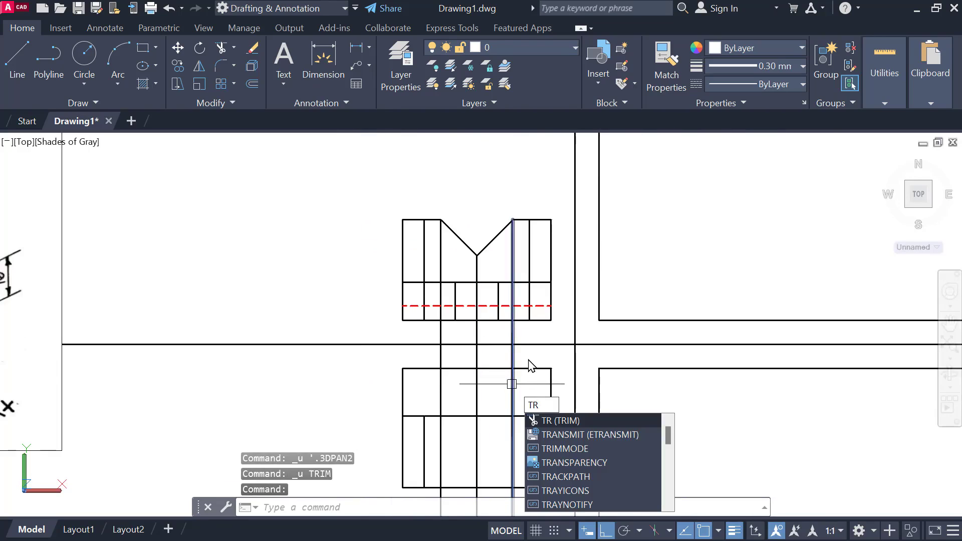
key("Return")
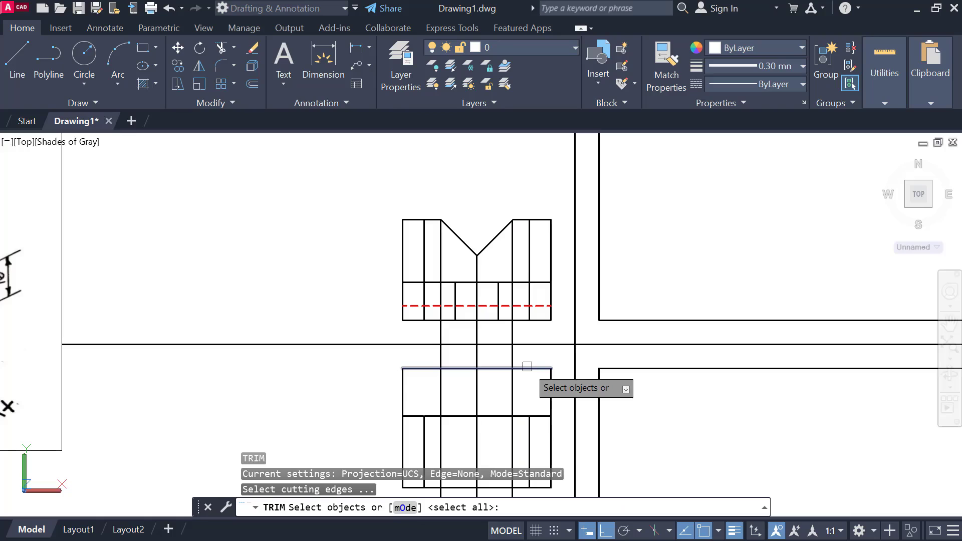
scroll(528, 367, "up", 2)
mouse_move(527, 367)
middle_mouse_down()
mouse_move(477, 393)
mouse_move(537, 355)
middle_mouse_up()
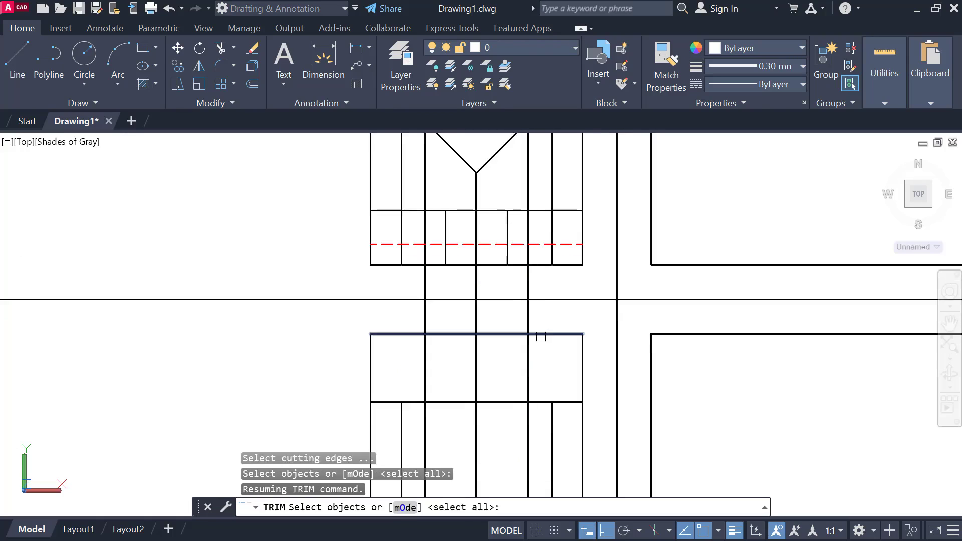
left_click(540, 333)
left_click(544, 320)
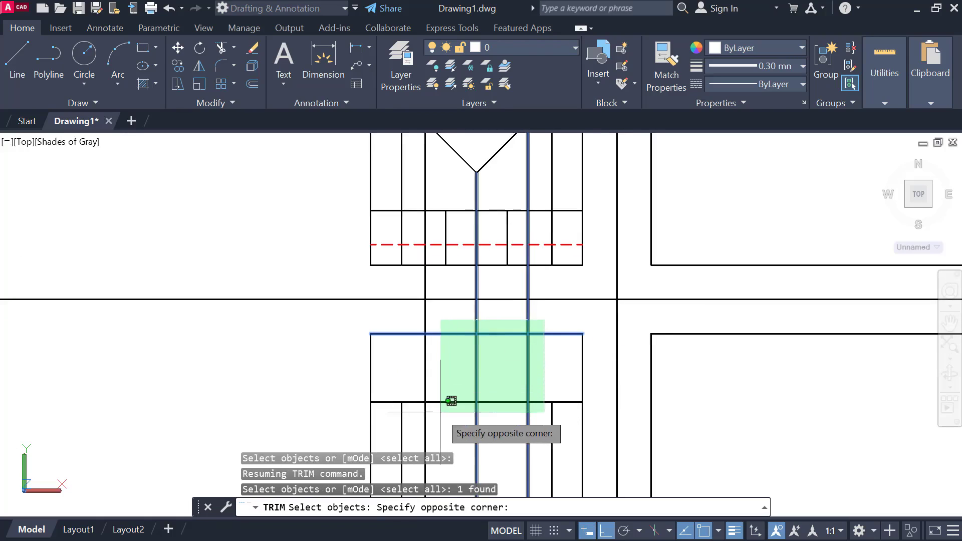
left_click(415, 418)
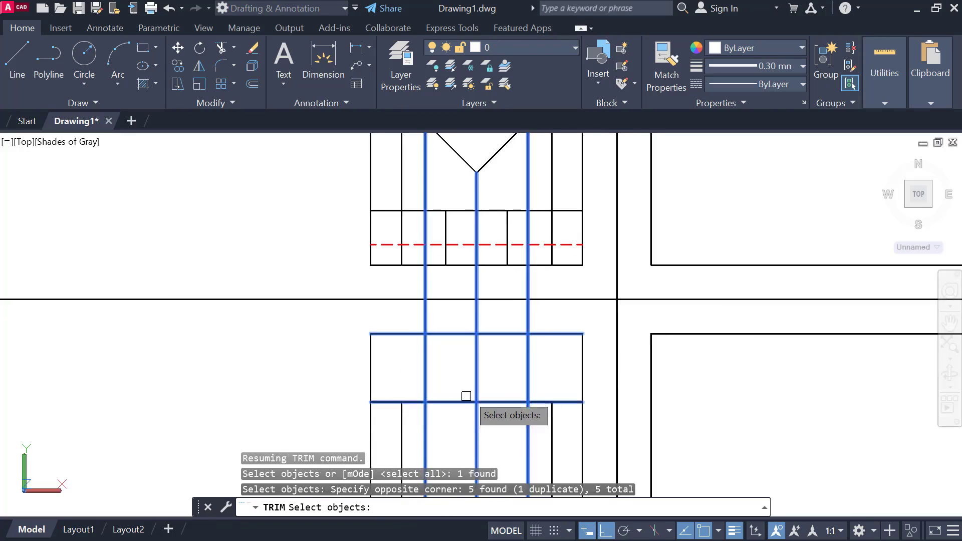
key("Return")
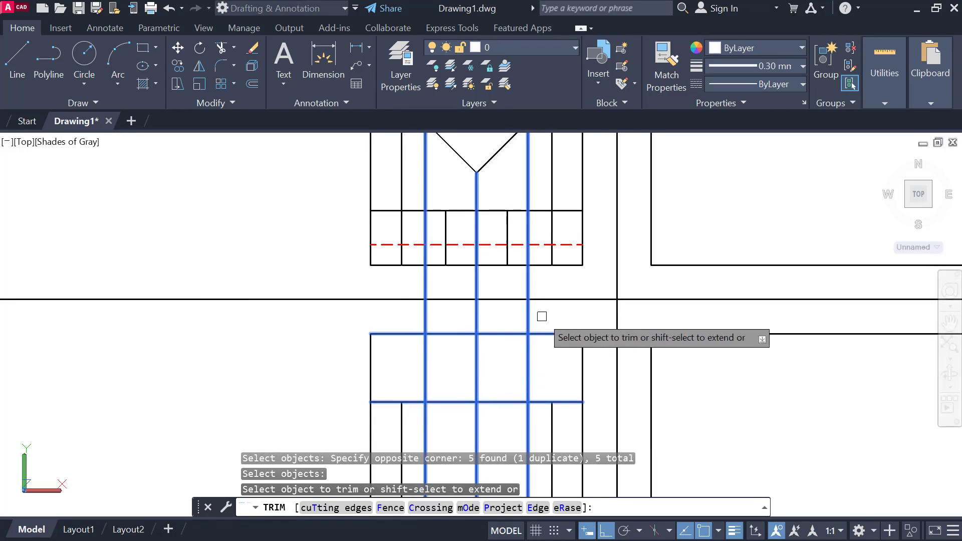
left_click(535, 317)
left_click(418, 307)
Step: Trim the three rays below the upper strip of the top view and end the Trim command
middle_click_drag(551, 357, 534, 281)
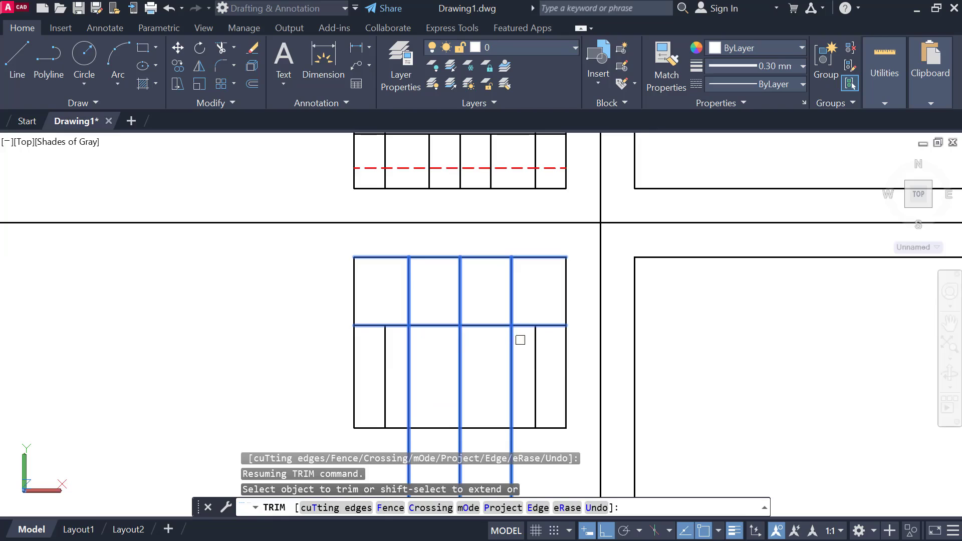
left_click(522, 341)
left_click(397, 371)
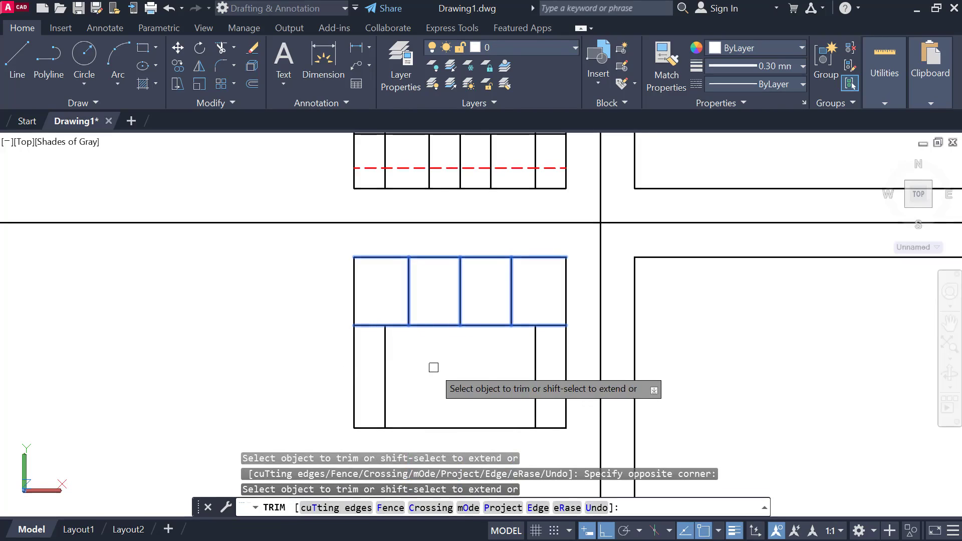
key("Escape")
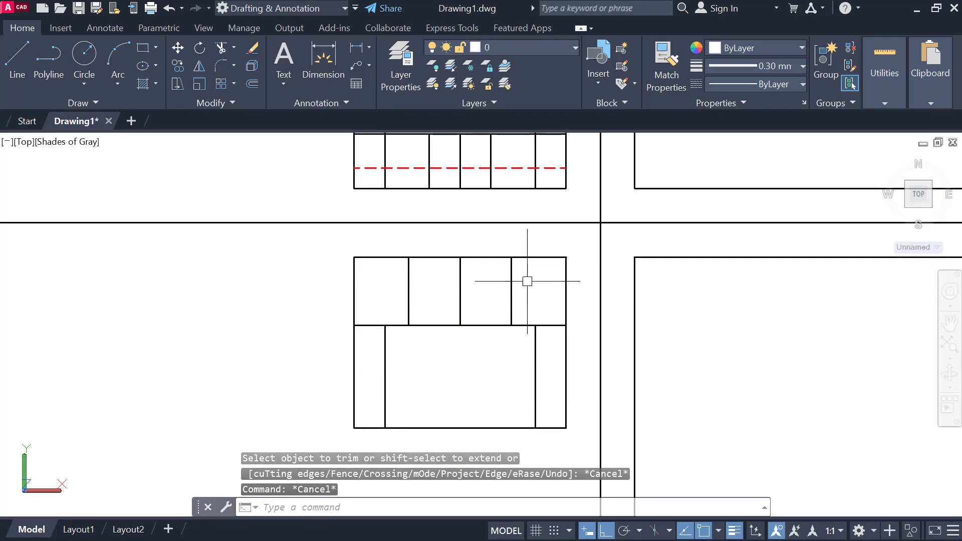
Step: Examine the V-groove on the shaded solid model and its depth and width dimensions in the isometric drawing
scroll(526, 279, "down", 3)
middle_click_drag(434, 275, 879, 342)
scroll(311, 261, "up", 6)
scroll(482, 277, "down", 4)
middle_click_drag(482, 277, 446, 183)
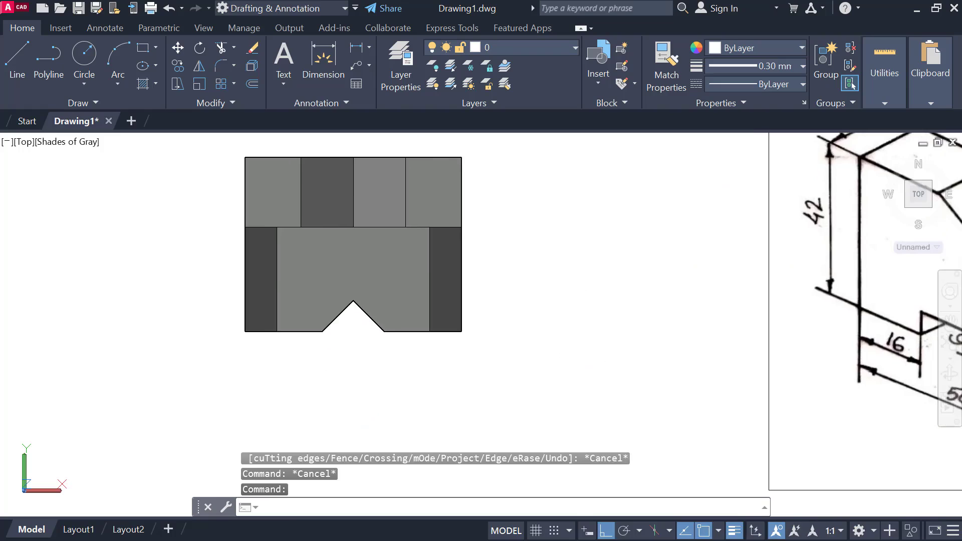
scroll(288, 337, "up", 3)
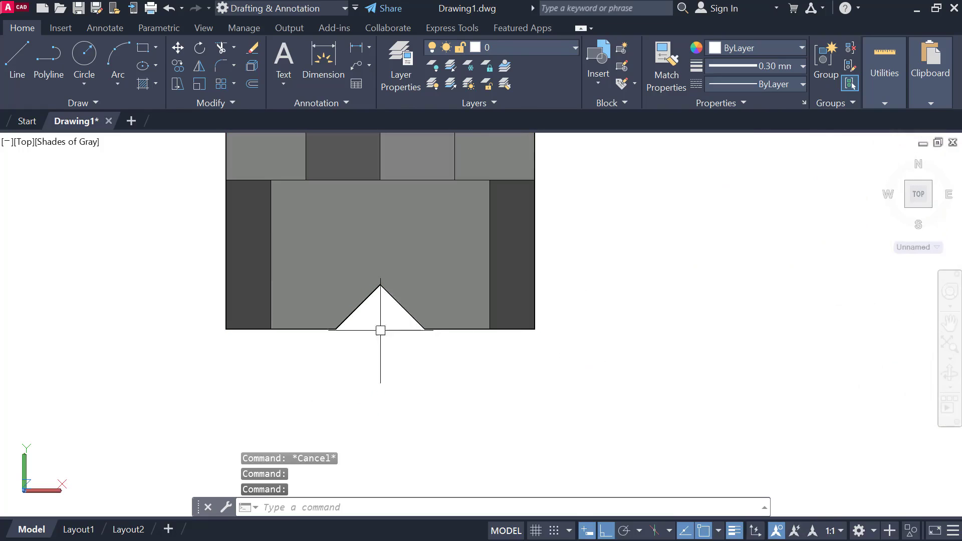
scroll(481, 348, "down", 3)
middle_click_drag(484, 350, 28, 339)
middle_click_drag(653, 346, 384, 397)
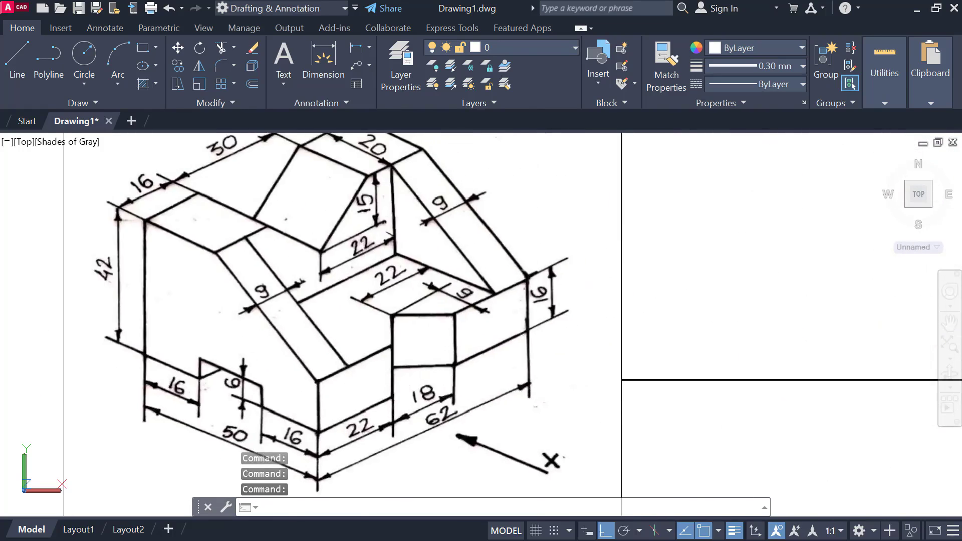
key("Escape")
scroll(401, 322, "up", 2)
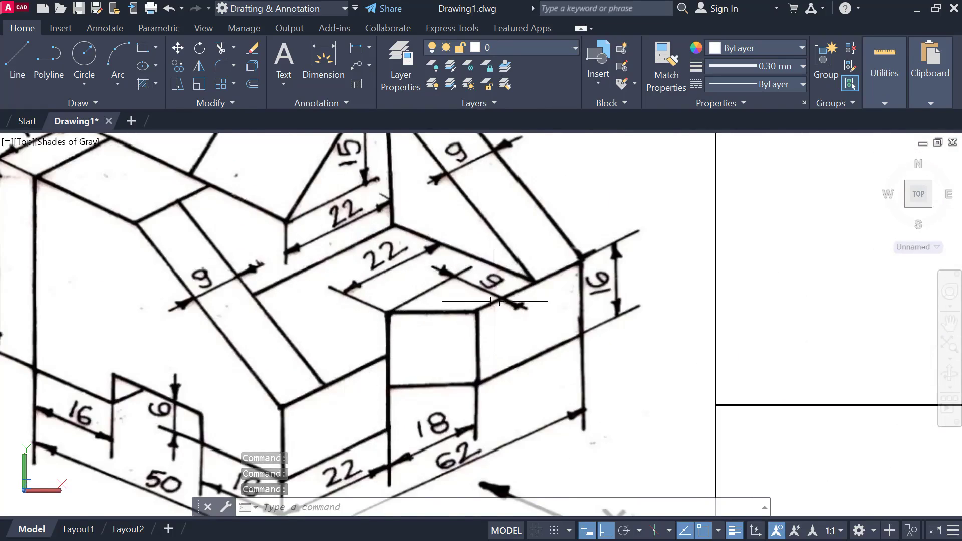
scroll(495, 302, "up", 2)
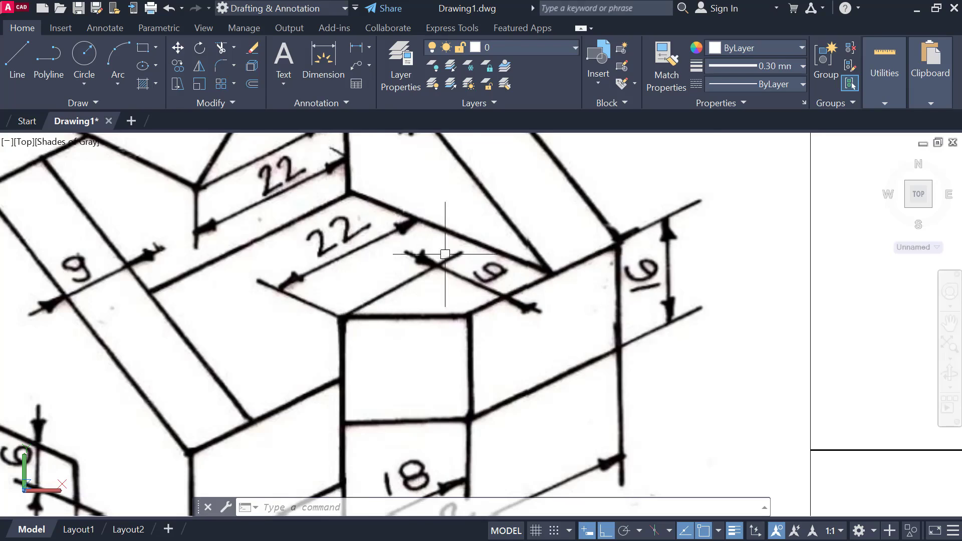
Step: Offset the lower edge of the top view 9 units inward
scroll(398, 230, "down", 5)
middle_click_drag(793, 374, 232, 267)
scroll(438, 372, "up", 4)
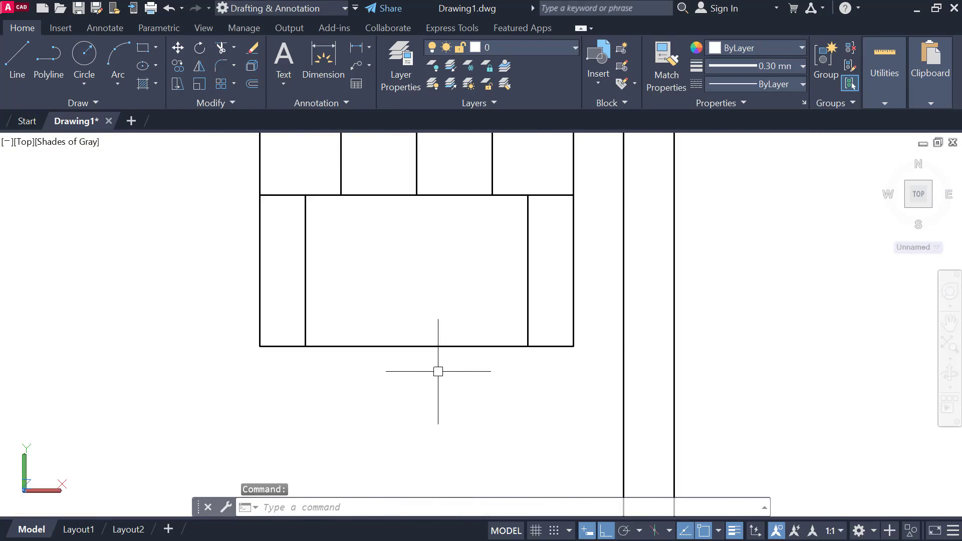
key("Return")
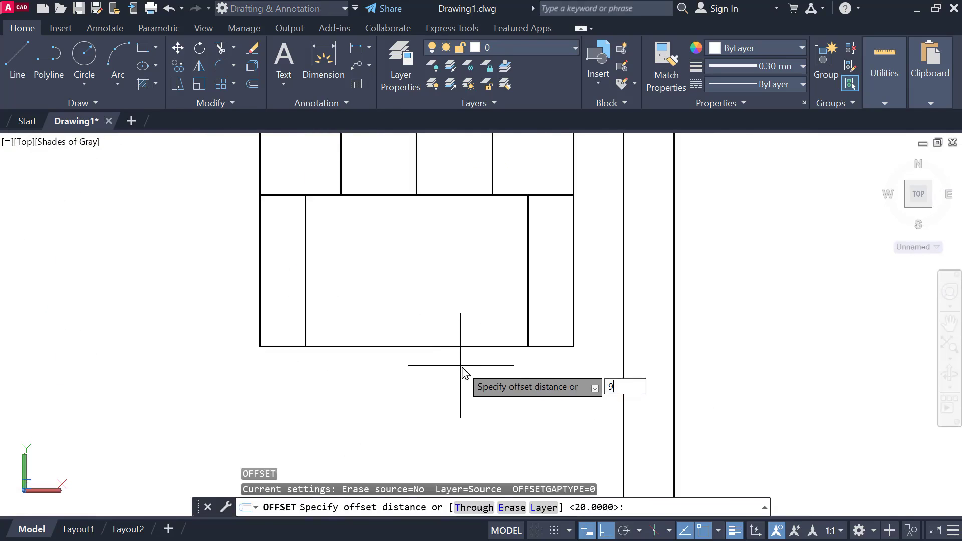
key("Return")
left_click(461, 346)
left_click(462, 275)
key("Escape")
Step: Check the V-groove's width and position dimensions along the front edge in the isometric drawing
scroll(463, 266, "down", 5)
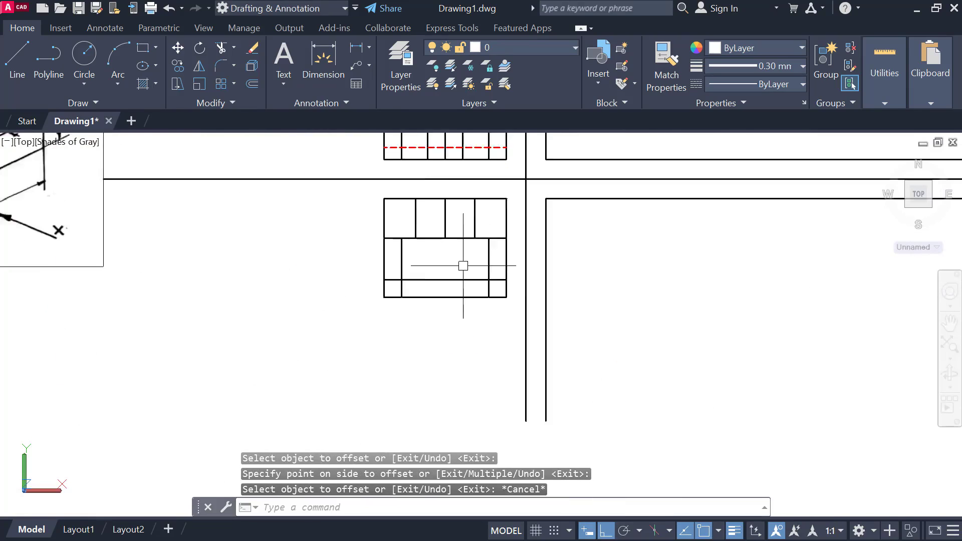
middle_click_drag(463, 265, 724, 346)
middle_click_drag(215, 203, 279, 251)
scroll(279, 251, "up", 6)
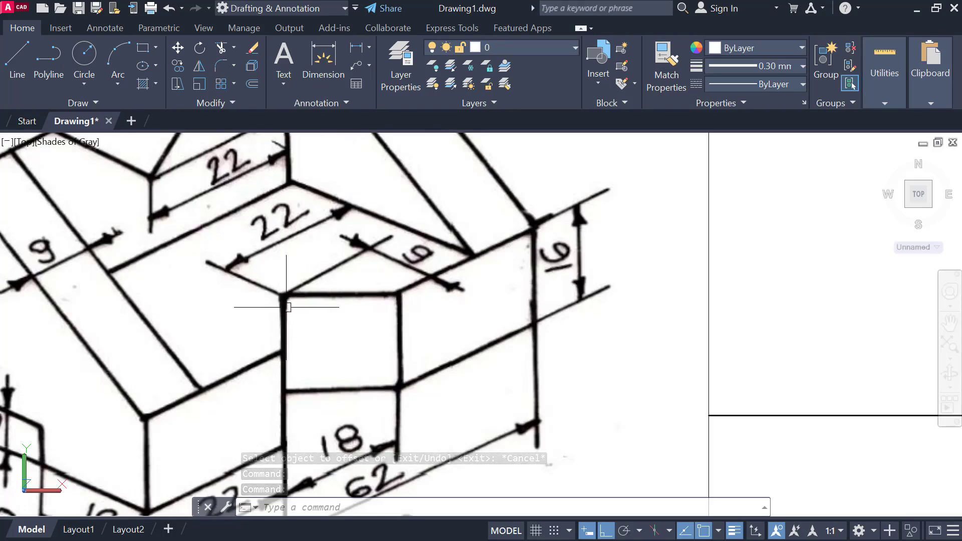
middle_click_drag(411, 299, 429, 211)
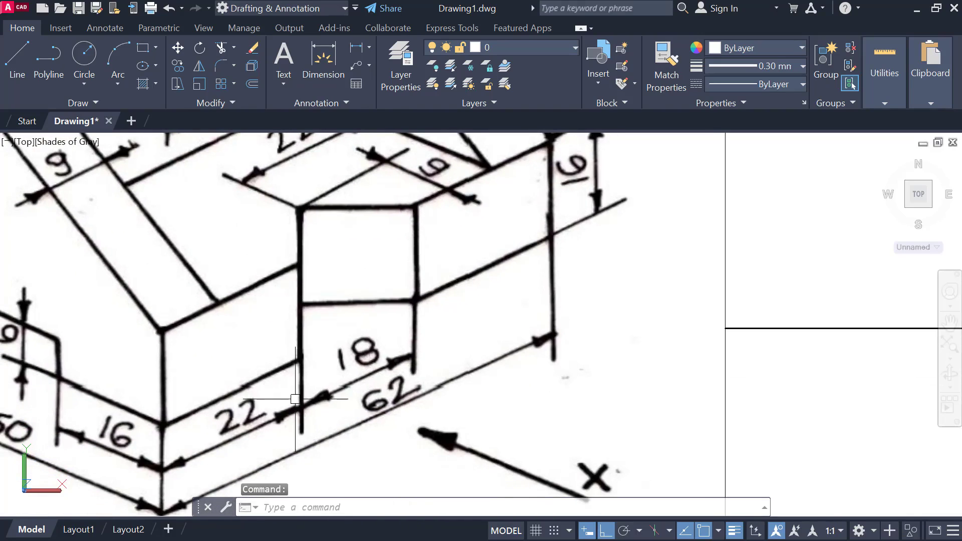
scroll(419, 306, "down", 2)
middle_click_drag(739, 343, 169, 262)
middle_click_drag(578, 350, 426, 379)
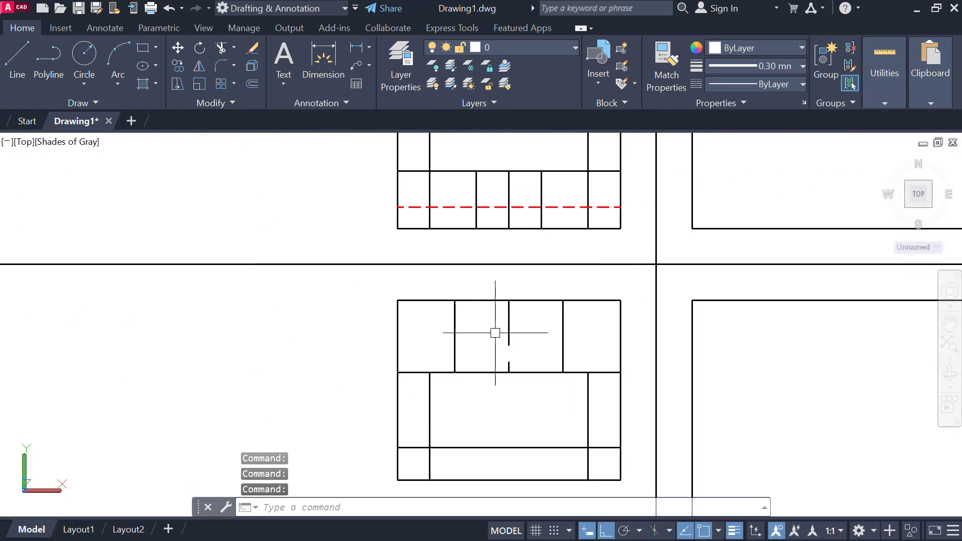
Step: Draw two vertical rays down through the top view from the lower ends of the V-groove's outer lines in the front view
type("Y")
key("Return")
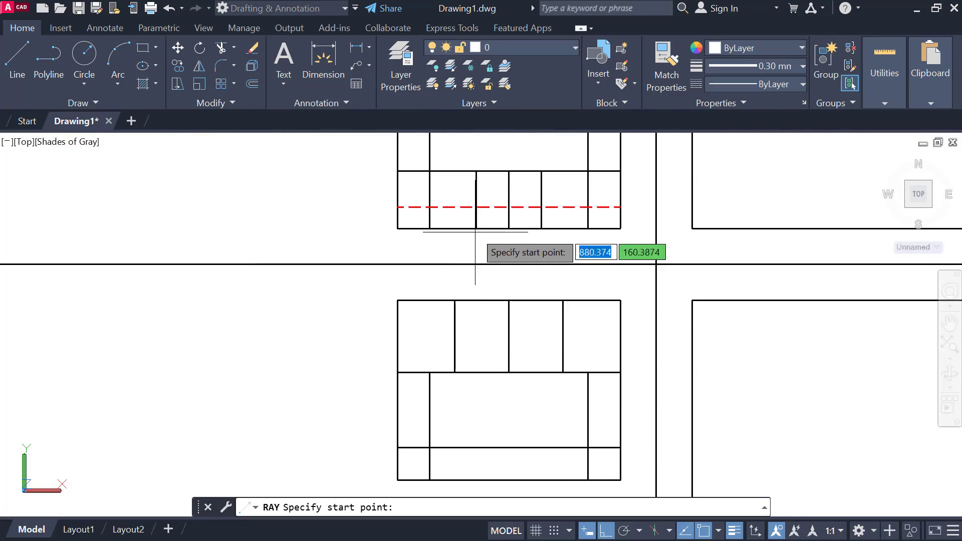
left_click(477, 229)
left_click(494, 426)
key("Escape")
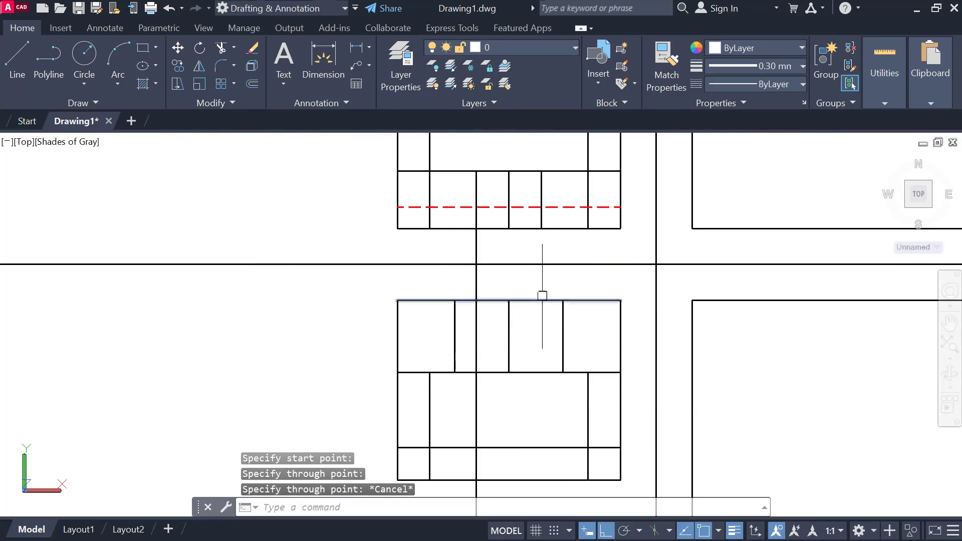
key("Return")
left_click(542, 228)
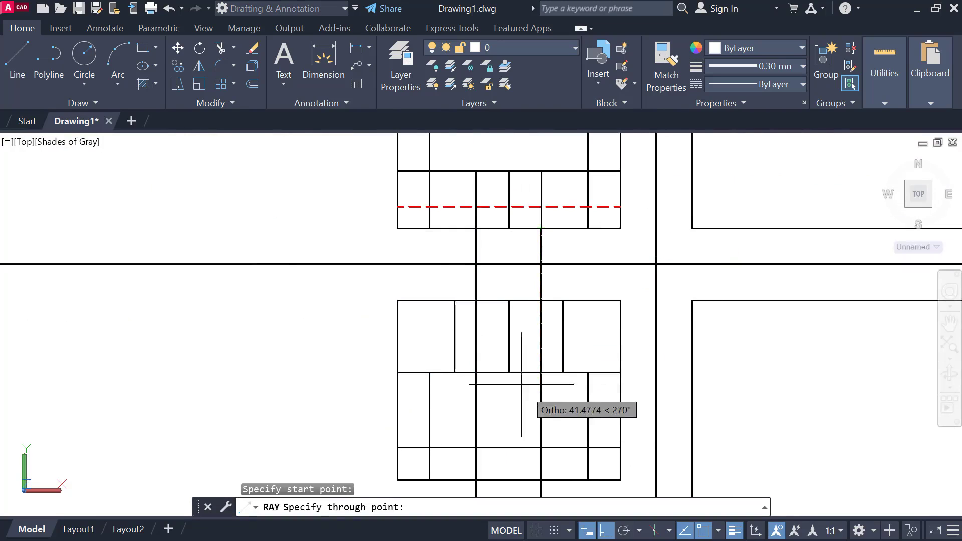
left_click(541, 416)
key("Escape")
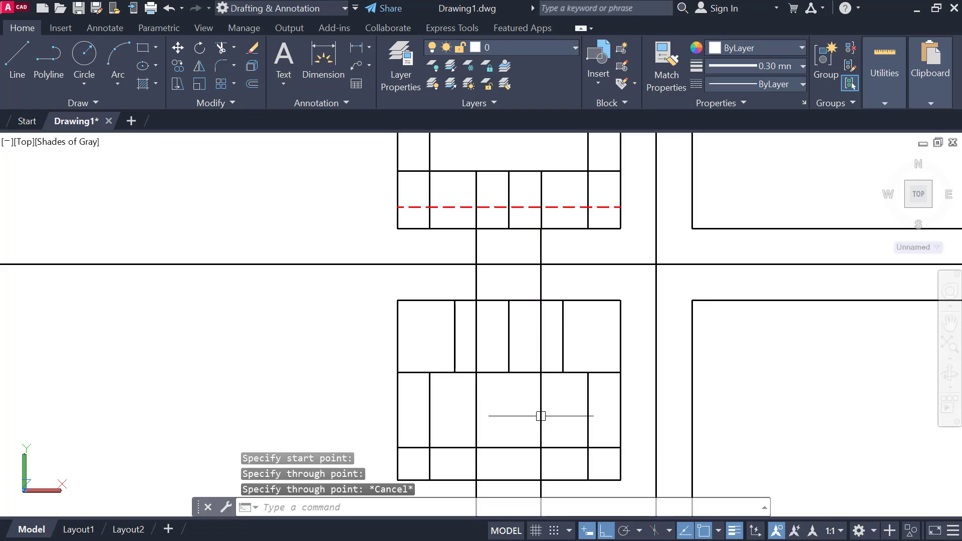
Step: Draw the V-groove with two lines from the rays' intersections with the lower edge, meeting at the midpoint of the 9-unit offset line
middle_click_drag(584, 443, 584, 319)
type("l")
key("Return")
scroll(540, 352, "up", 2)
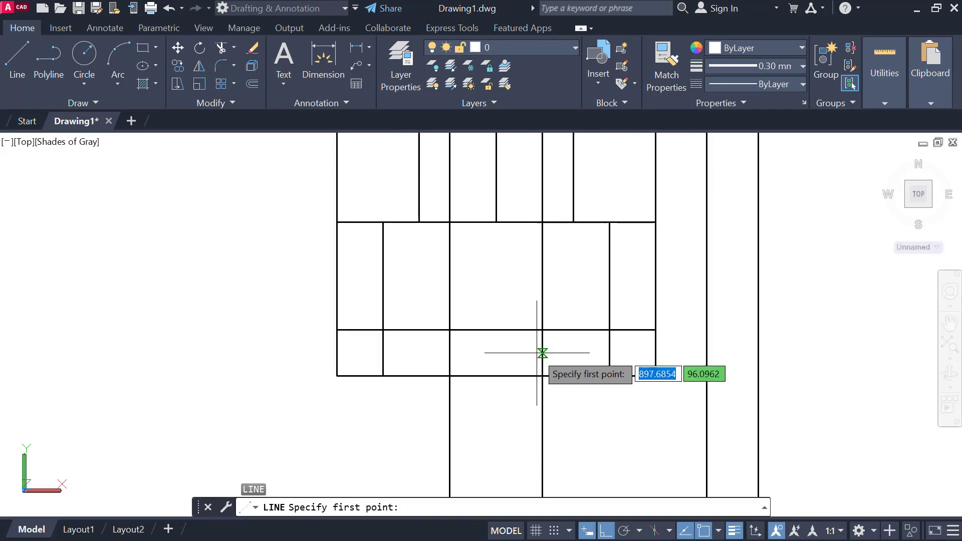
left_click(476, 369)
left_click(496, 330)
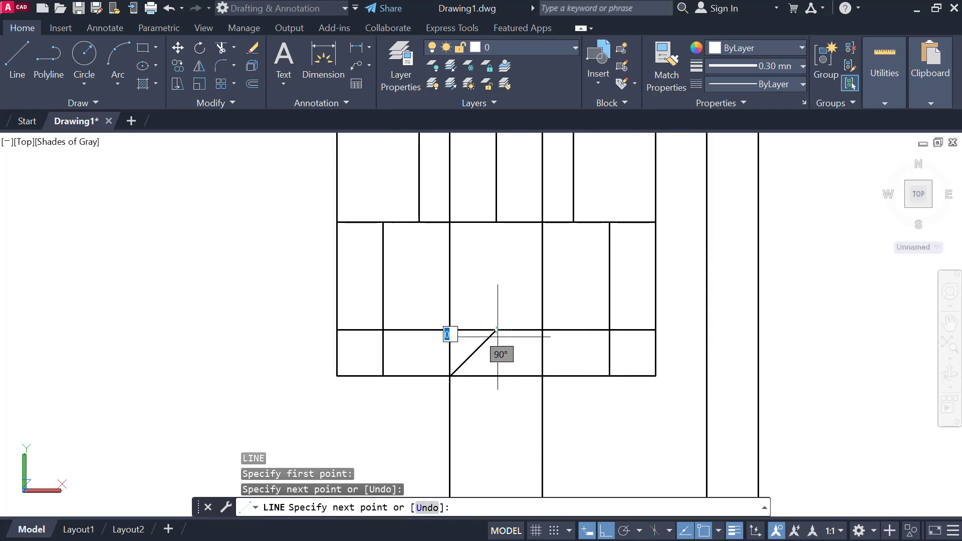
left_click(542, 375)
key("Escape")
Step: Delete the two projection rays and the offset construction line from the top view
left_click(574, 413)
left_click(418, 442)
key("Delete")
left_click(456, 329)
key("Delete")
Step: Trim the top view's lower edge between the two legs of the V-groove, using all objects as cutting edges
key("Return")
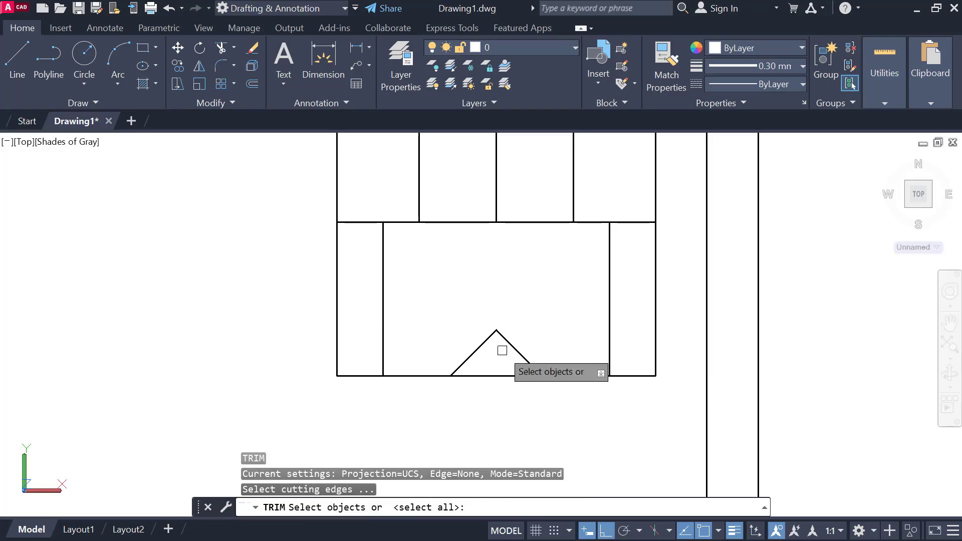
key("Return")
left_click(494, 377)
scroll(501, 367, "up", 2)
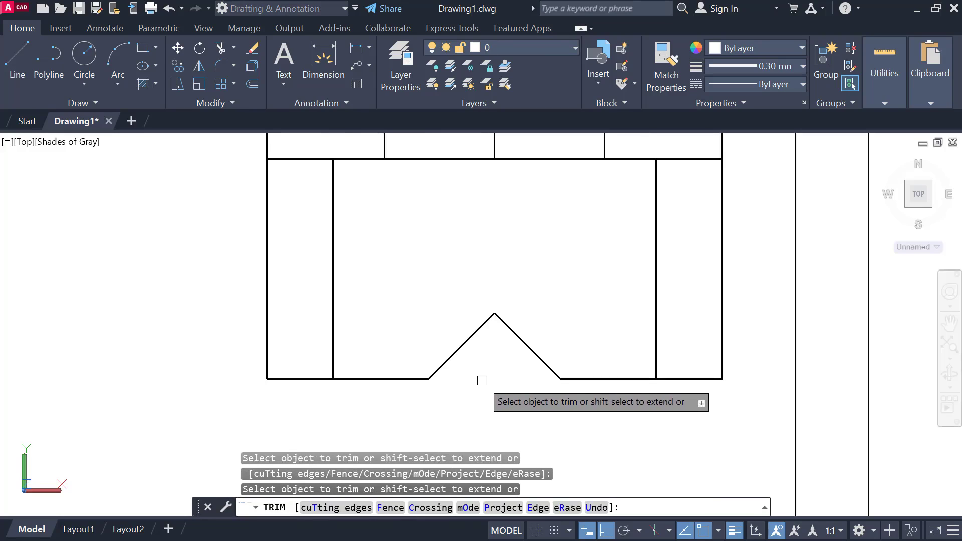
scroll(474, 374, "down", 4)
key("Escape")
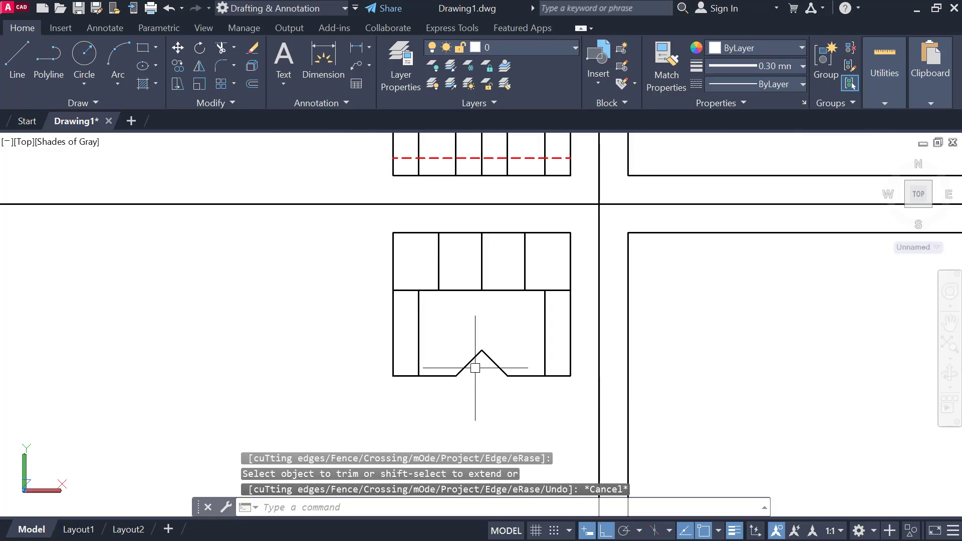
Step: Review the top view outline and examine the bottom slot and its dimensions in the isometric drawing
left_click(335, 221)
left_click(596, 387)
key("Escape")
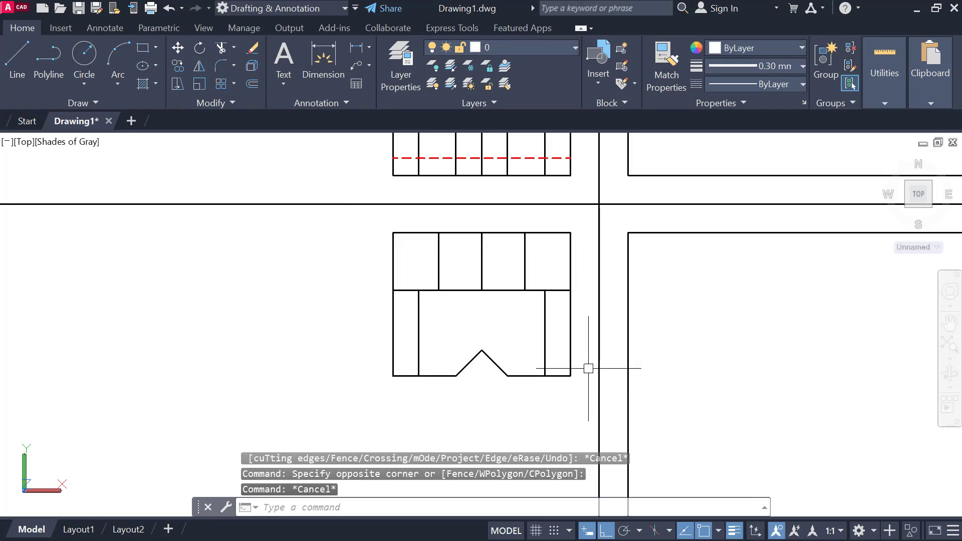
mouse_move(265, 338)
middle_mouse_down()
mouse_move(517, 378)
mouse_move(942, 380)
middle_mouse_up()
middle_click_drag(616, 261, 604, 430)
scroll(559, 338, "down", 2)
middle_click_drag(559, 338, 559, 285)
scroll(559, 284, "up", 2)
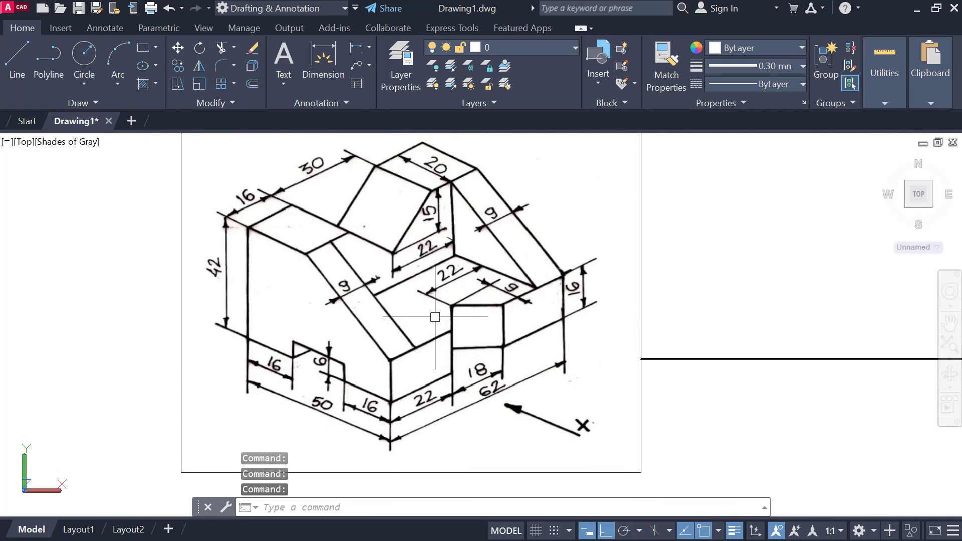
scroll(330, 357, "up", 2)
scroll(306, 369, "up", 1)
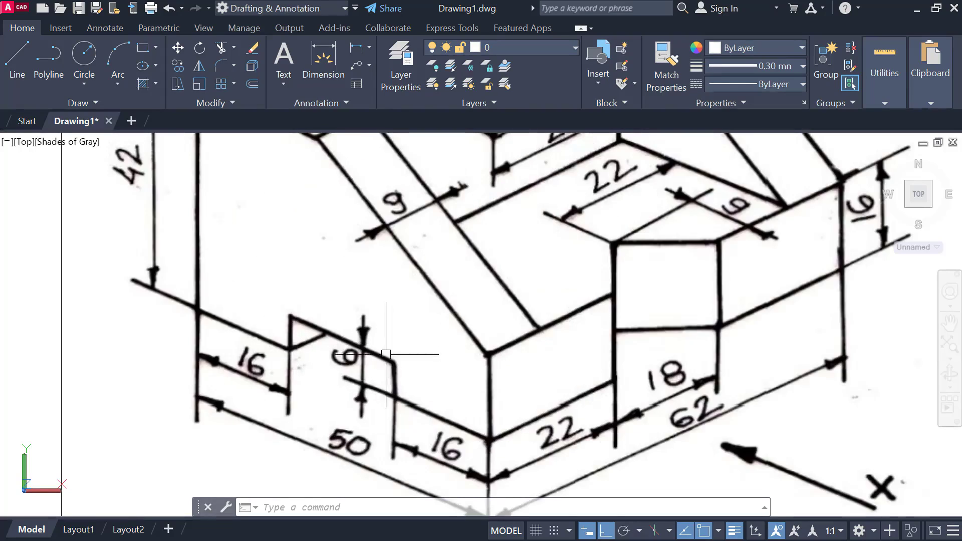
left_click(270, 285)
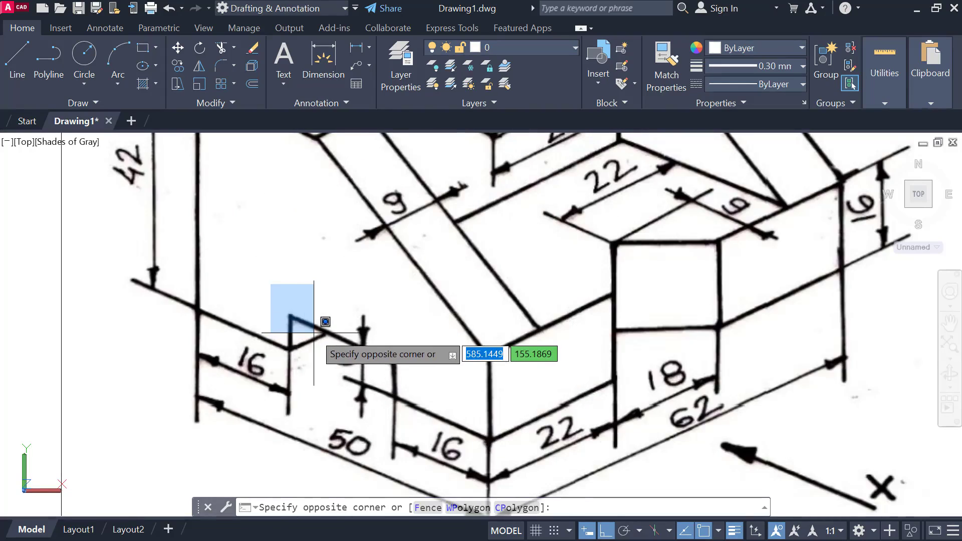
left_click(316, 334)
left_click(380, 342)
left_click(435, 369)
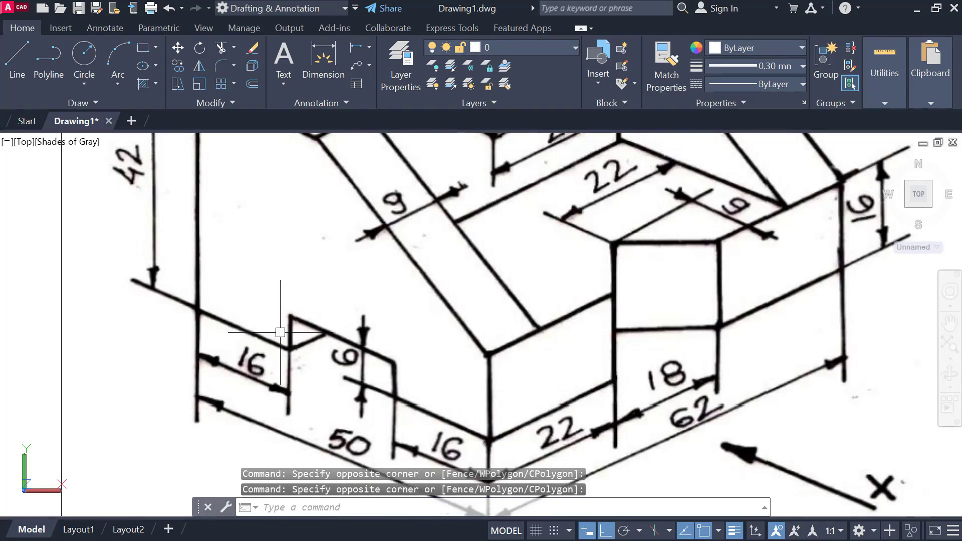
Step: Set the viewport's visual style to X-Ray with the solid model in view
middle_click_drag(293, 353, 241, 279)
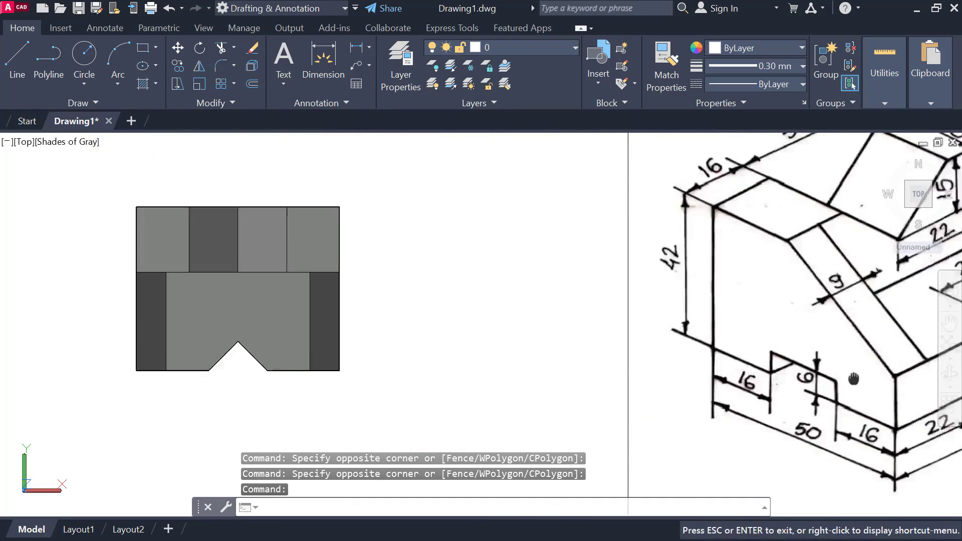
middle_click_drag(219, 243, 279, 242)
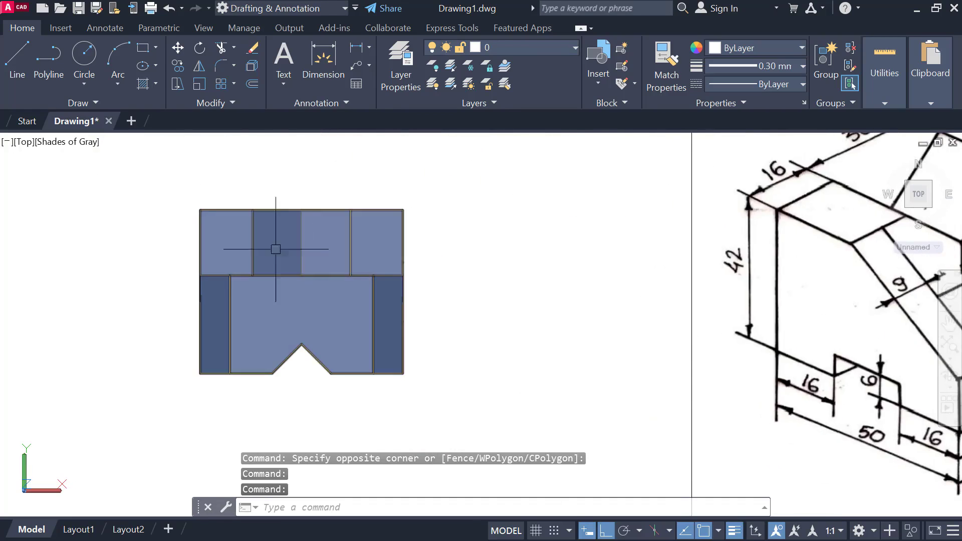
left_click(66, 145)
left_click(129, 338)
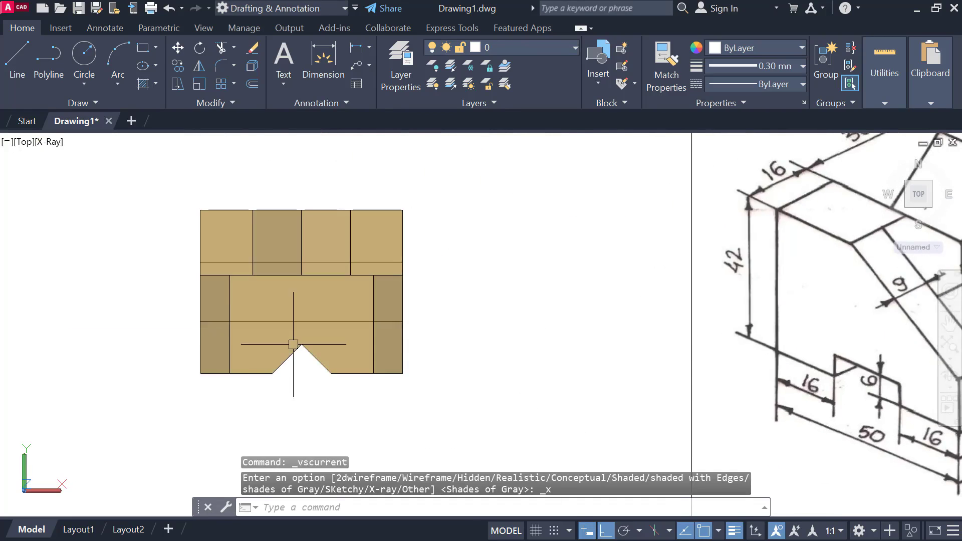
Step: Inspect the bottom slot's hidden edges on the X-ray solid model from another angle and restore the Top view
scroll(267, 296, "up", 2)
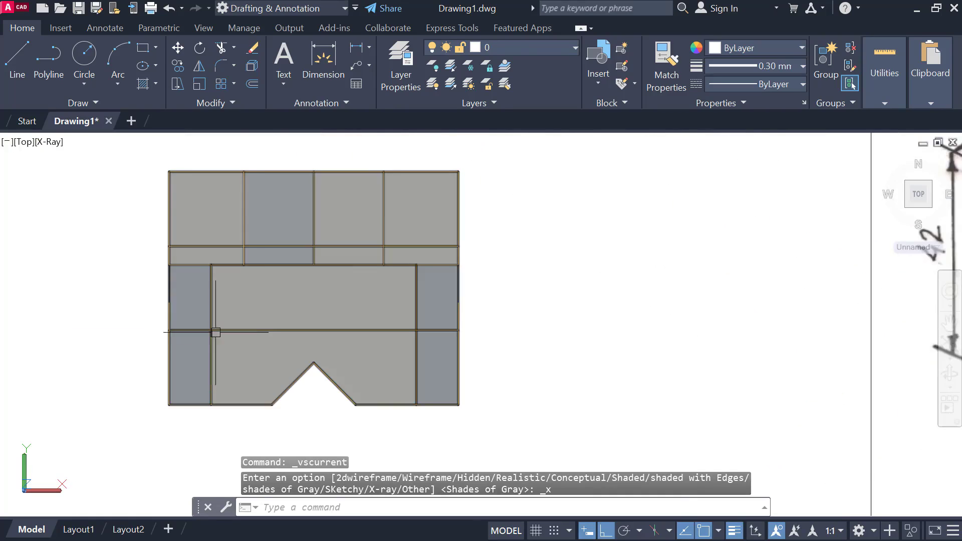
middle_click_drag(168, 291, 391, 312, "shift")
scroll(393, 316, "up", 2)
middle_click_drag(277, 349, 668, 195)
scroll(606, 225, "down", 2)
middle_click_drag(566, 263, 476, 323, "shift")
middle_click_drag(282, 375, 378, 350)
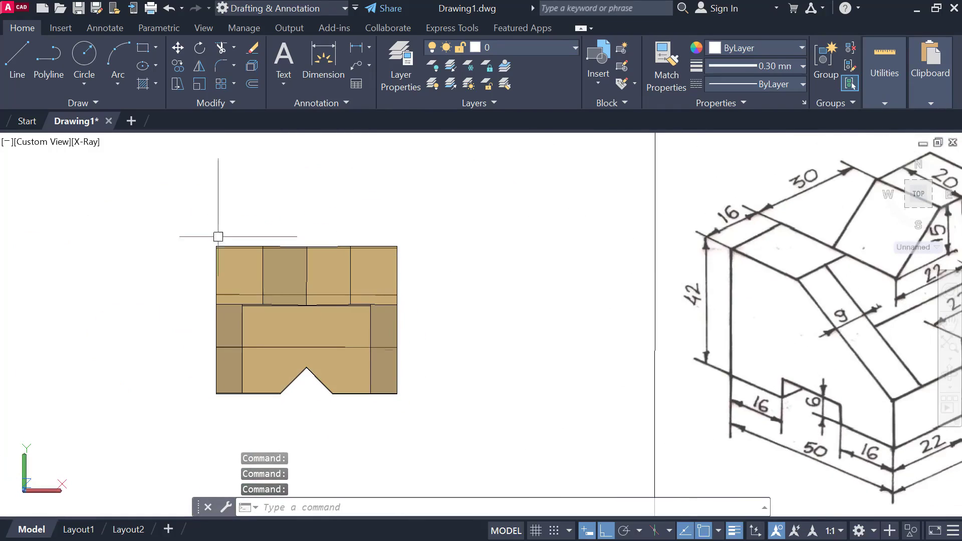
left_click(59, 144)
left_click(80, 181)
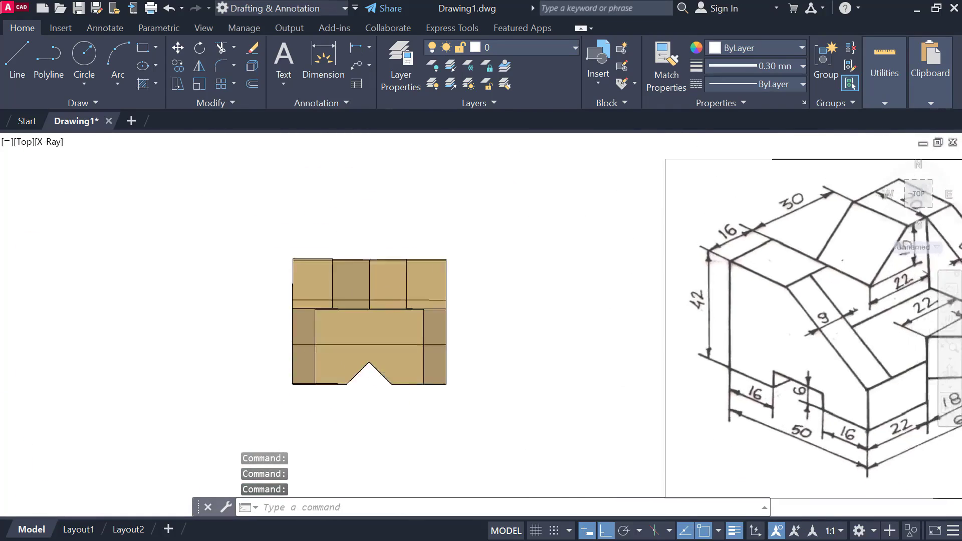
Step: Offset the upper edge of the top view 16 units downward for the slot's first hidden edge
scroll(723, 369, "up", 5)
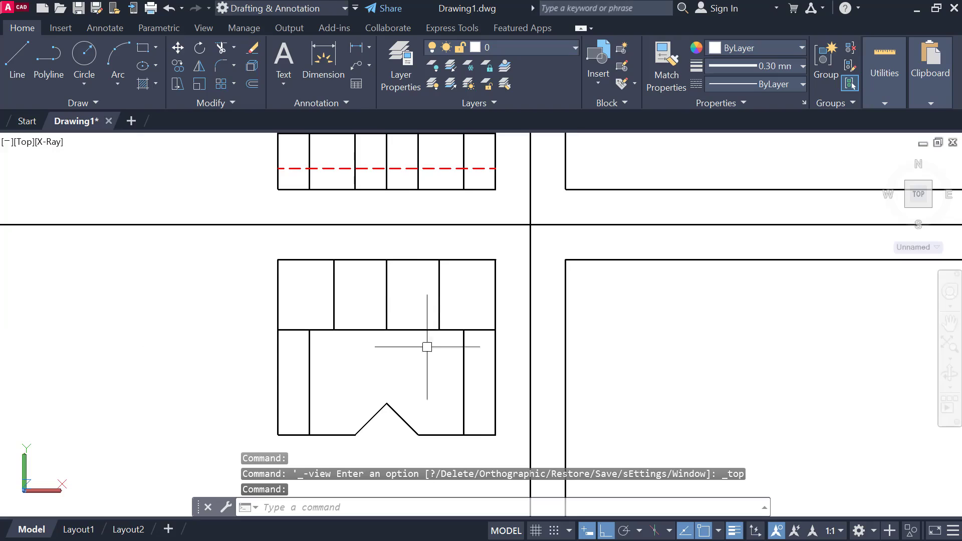
key("Return")
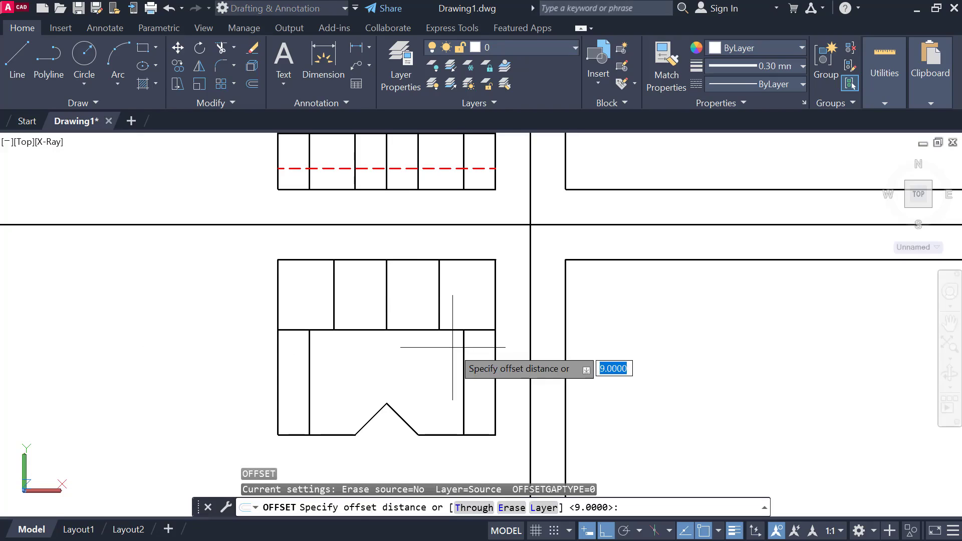
type("16")
key("Return")
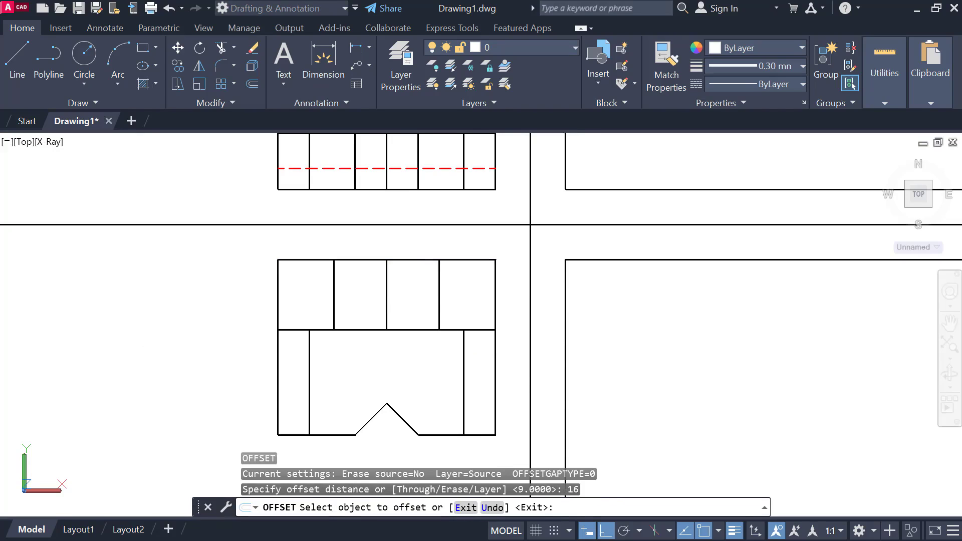
left_click(404, 260)
left_click(403, 371)
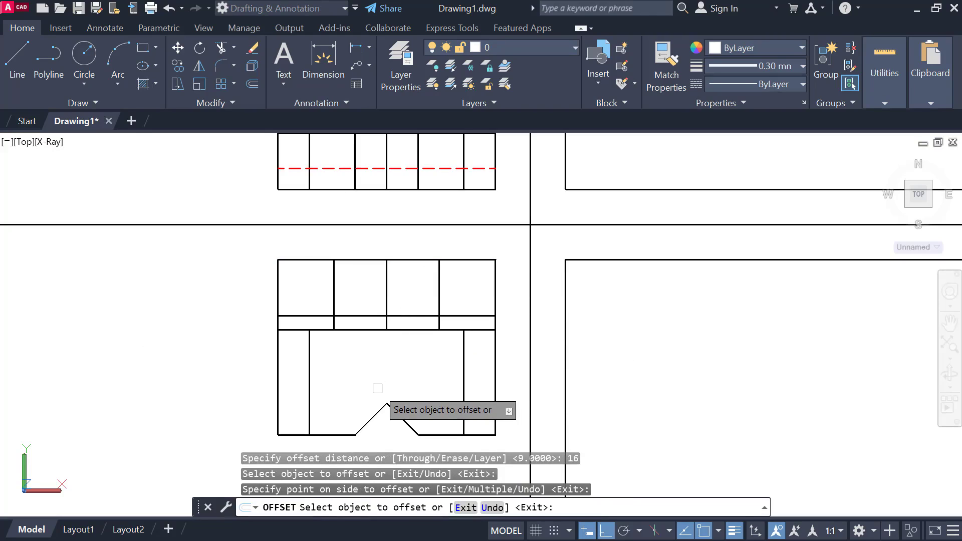
Step: Offset the top view's lower left edge 16 units upward and stretch the copy to the right outline for the slot's second edge
left_click(333, 434)
key("Escape")
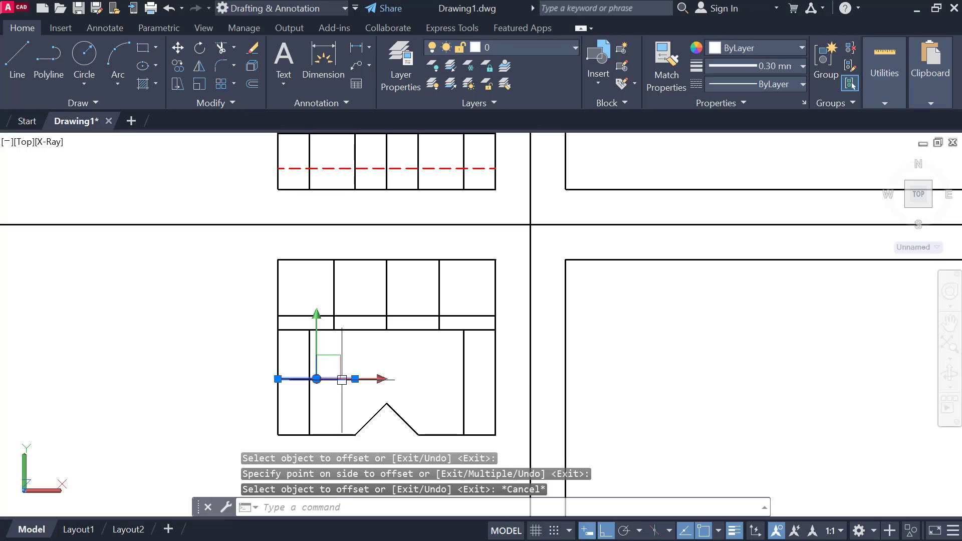
left_click(321, 379)
left_click(356, 379)
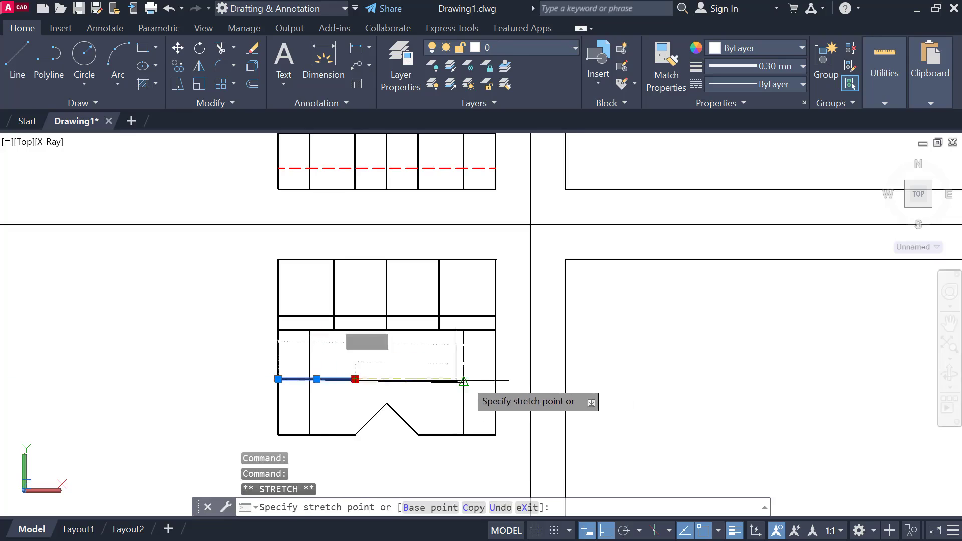
left_click(495, 379)
key("Escape")
Step: Set the viewport's visual style to Shades of Gray
left_click(50, 141)
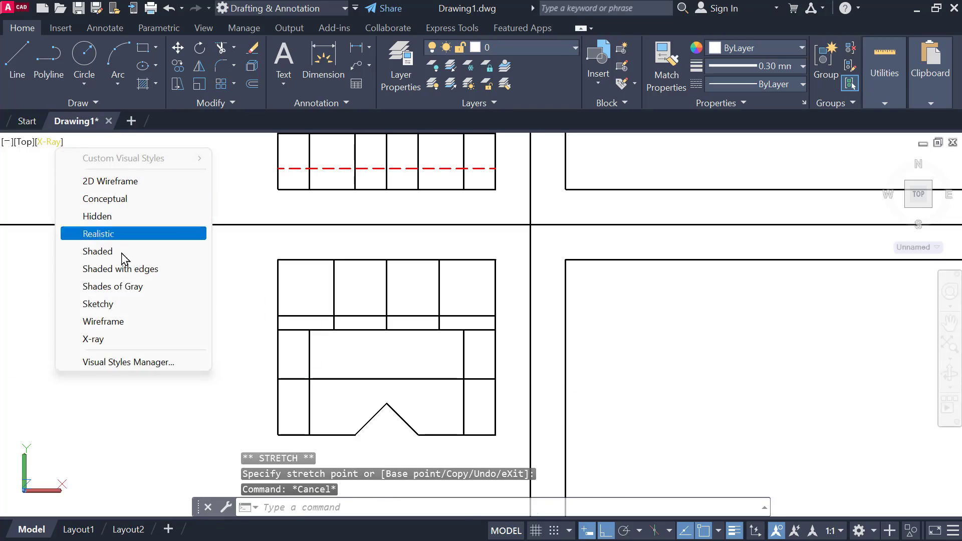
left_click(113, 286)
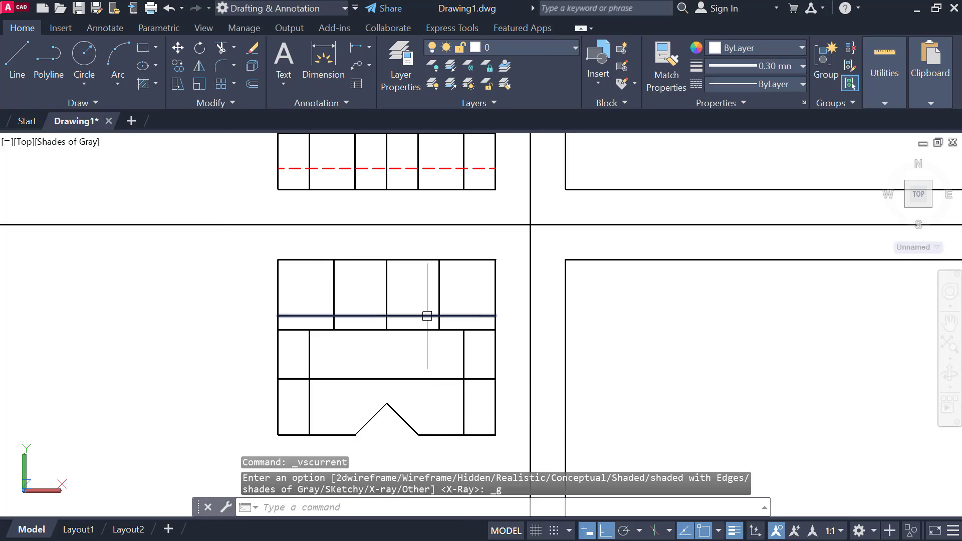
Step: Match the front view's red dashed hidden-line properties onto both full-width slot edges in the top view
middle_click_drag(584, 191, 582, 214)
key("F12")
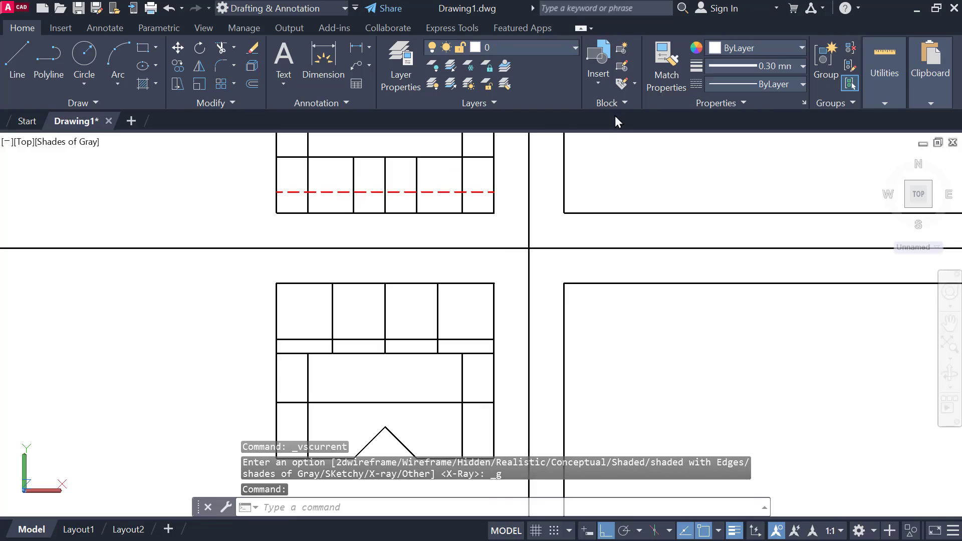
left_click(667, 65)
left_click(453, 192)
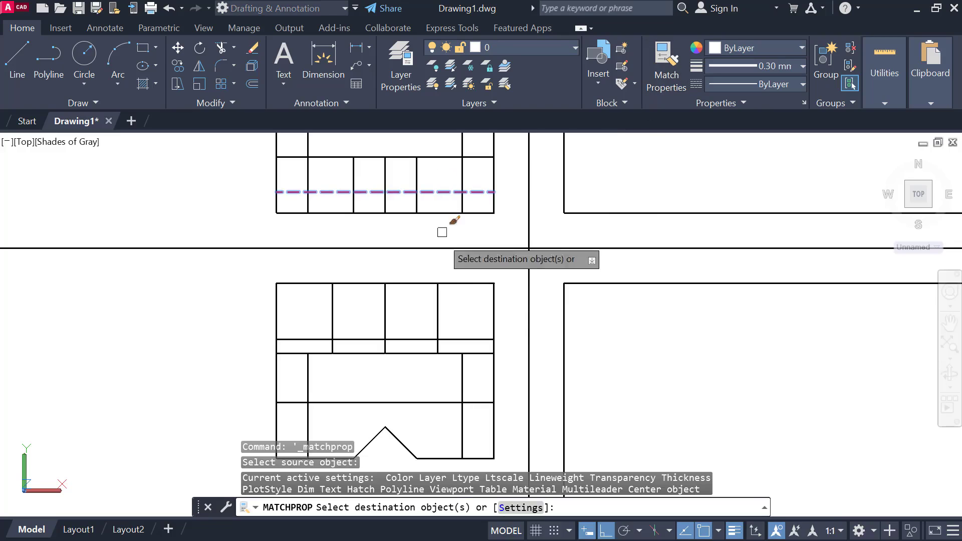
left_click(419, 339)
left_click(409, 402)
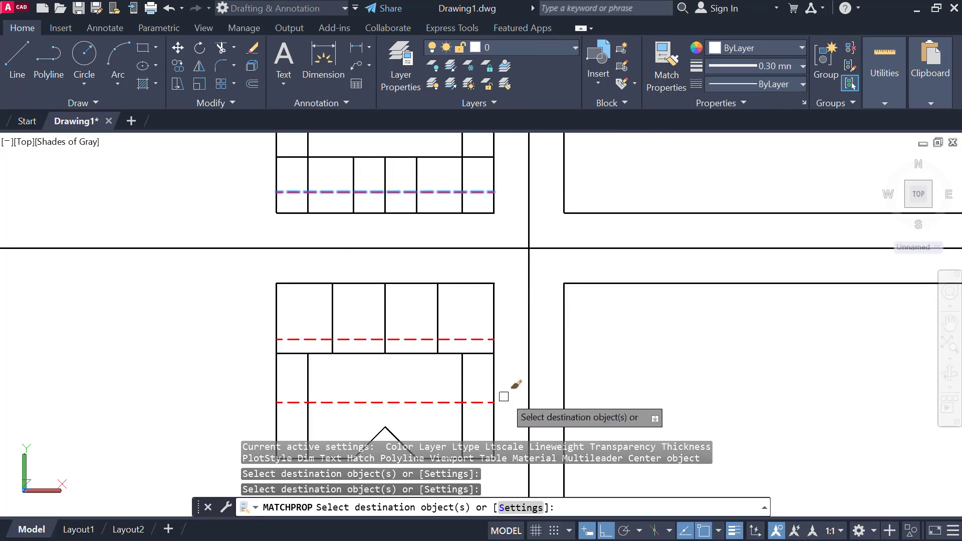
key("Escape")
Step: Review the solid model and the dimensions in the isometric drawing in preparation for the side view
scroll(455, 316, "down", 2)
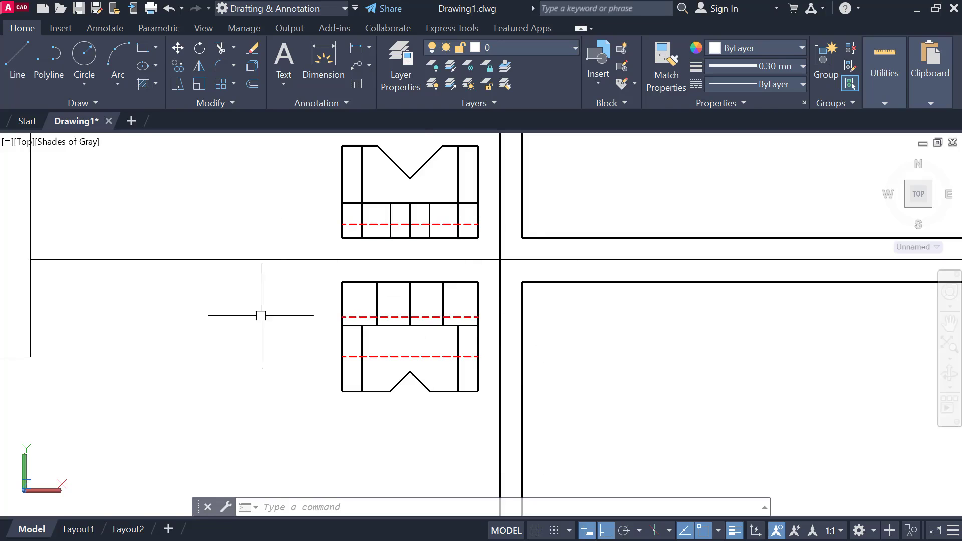
scroll(263, 316, "down", 3)
middle_click_drag(262, 315, 553, 316)
scroll(328, 223, "up", 2)
mouse_move(328, 223)
middle_mouse_down()
mouse_move(455, 302)
mouse_move(808, 258)
middle_mouse_up()
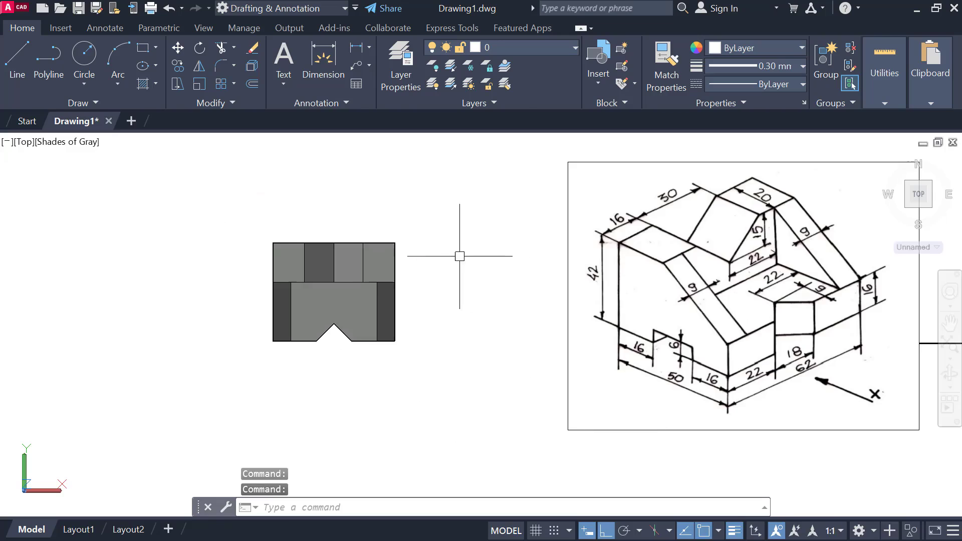
middle_click_drag(432, 302, 116, 278)
middle_click_drag(376, 259, 215, 286)
scroll(207, 282, "up", 2)
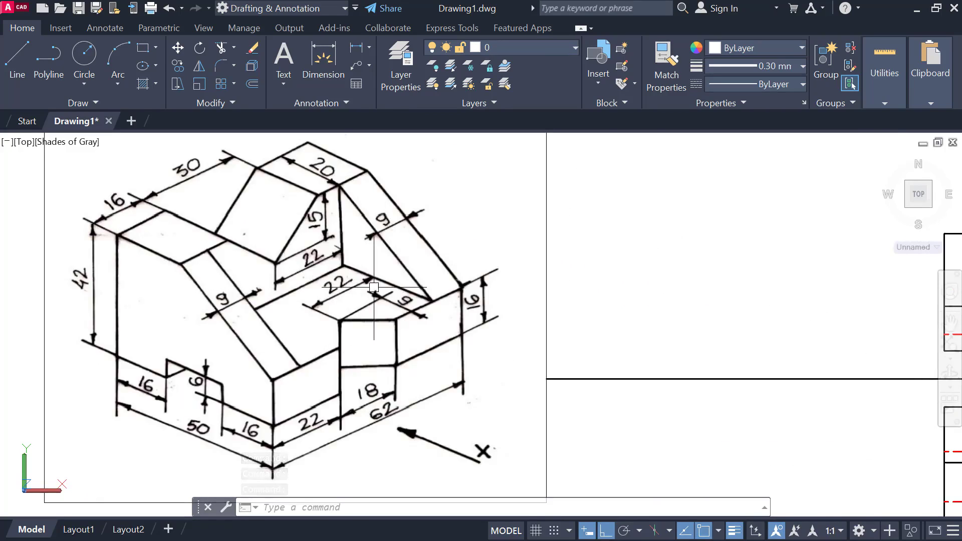
scroll(381, 276, "down", 3)
middle_click_drag(390, 277, 420, 273)
scroll(304, 329, "up", 2)
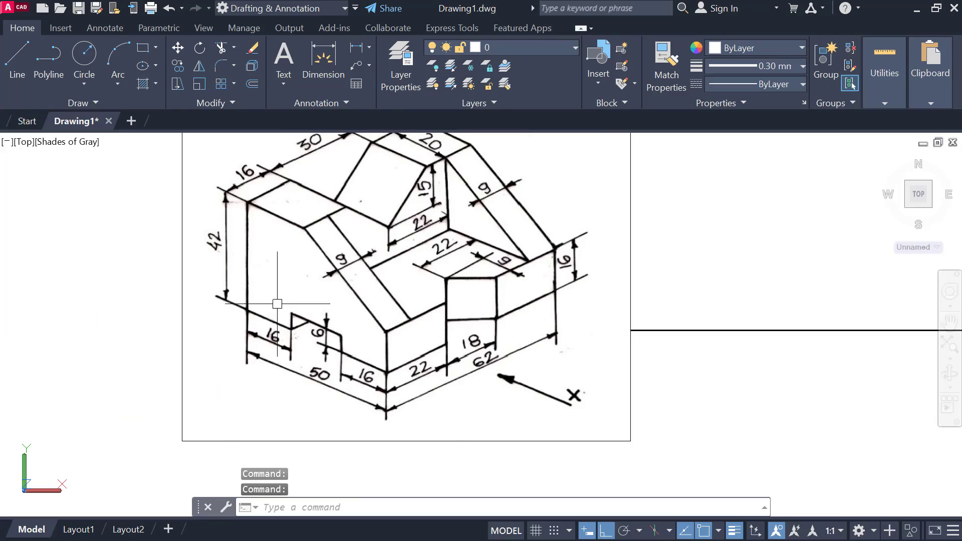
Step: Examine the notched left face of the isometric drawing with its height, depth and slot dimensions
left_click(130, 151)
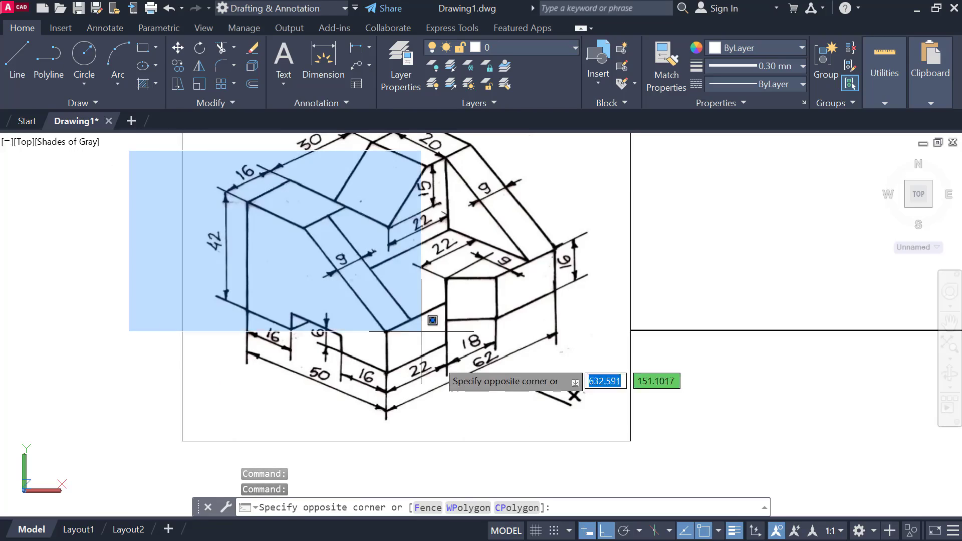
left_click(416, 415)
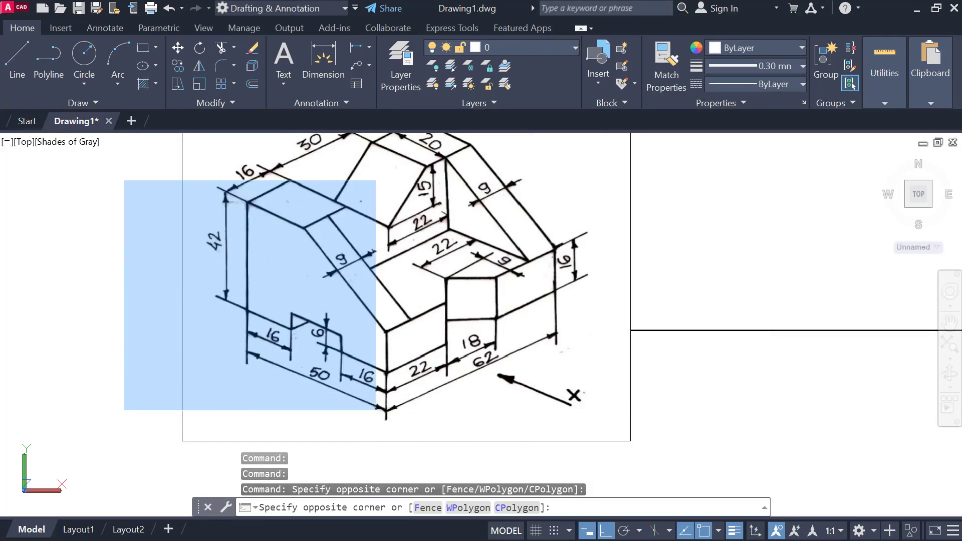
left_click(378, 356)
left_click(701, 149)
left_click(408, 269)
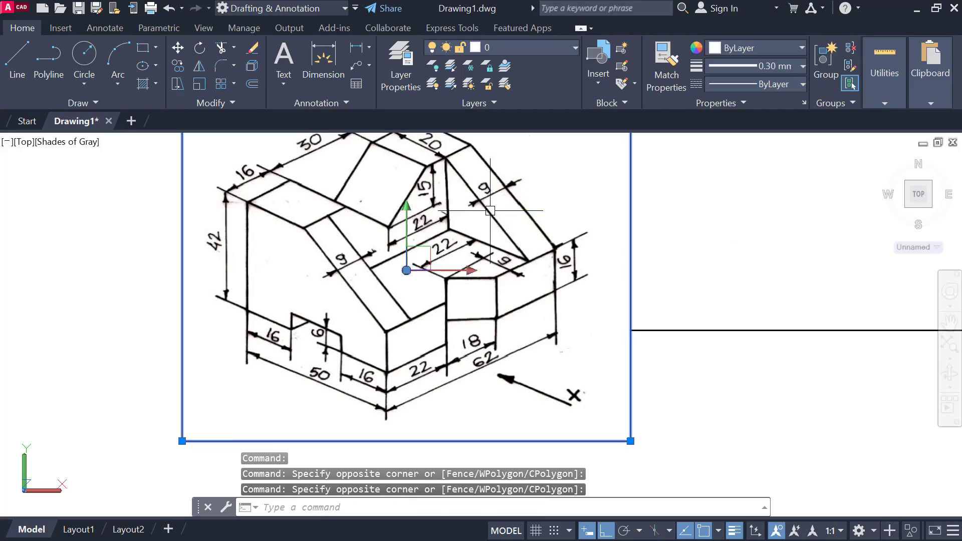
key("Escape")
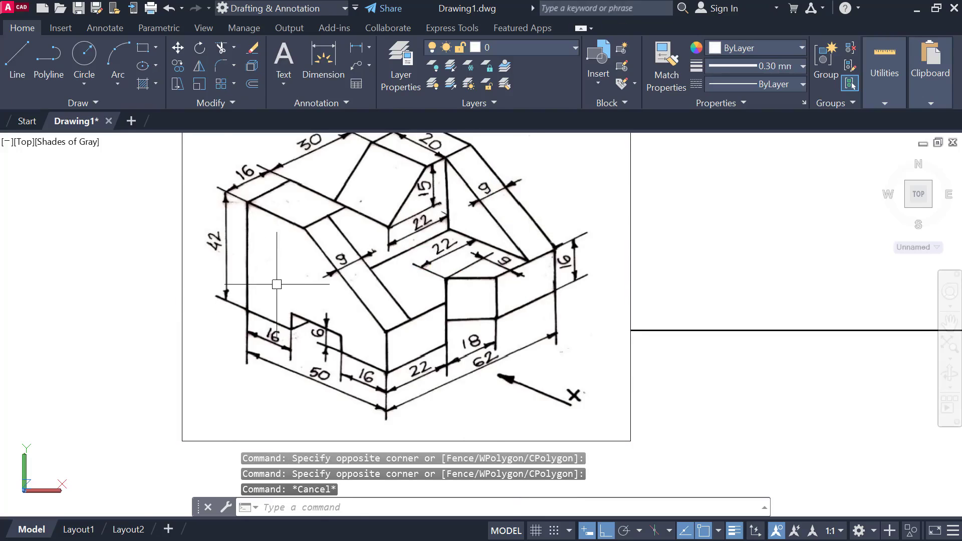
scroll(278, 265, "up", 2)
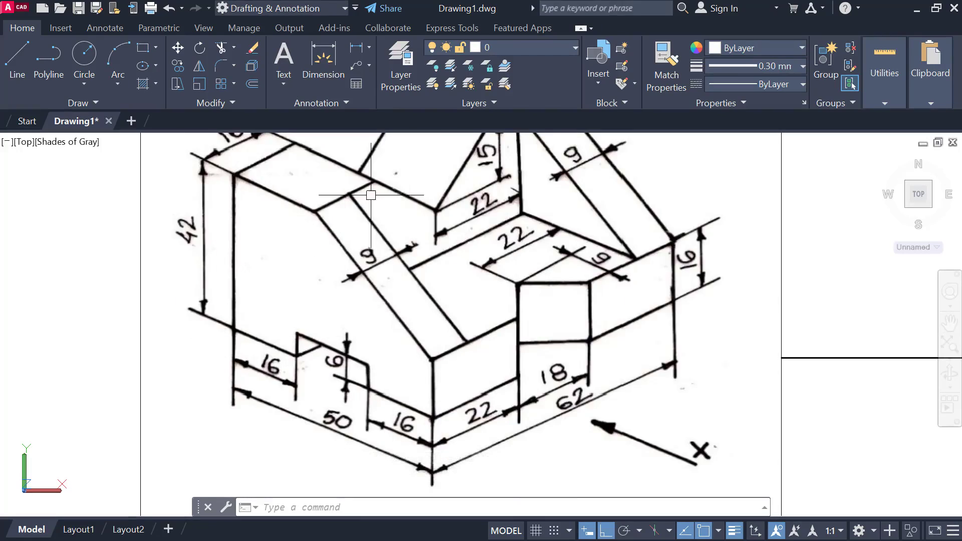
scroll(335, 321, "down", 5)
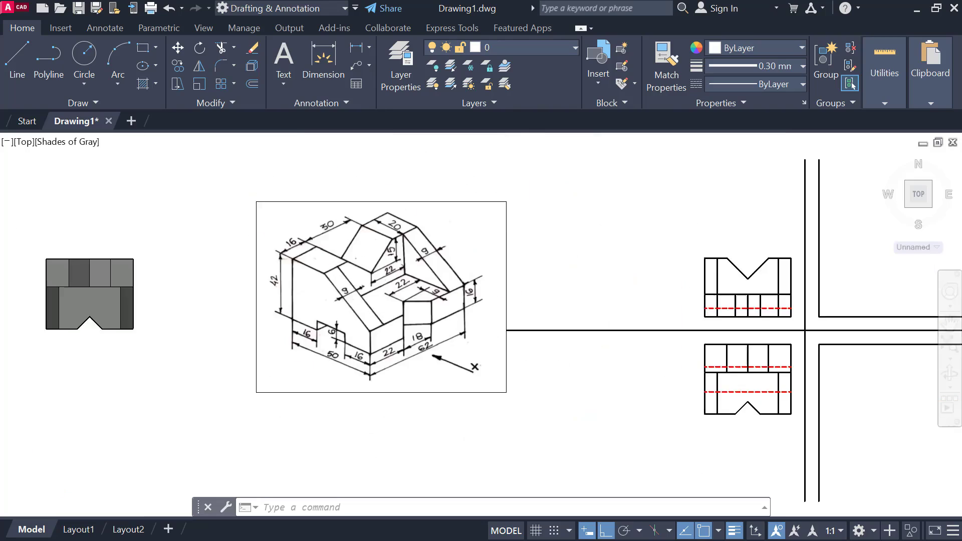
Step: Draw a horizontal projection ray to the right from the front view's upper right corner
middle_click_drag(349, 307, 23, 275)
scroll(451, 251, "up", 2)
scroll(474, 200, "up", 2)
middle_click_drag(562, 215, 503, 228)
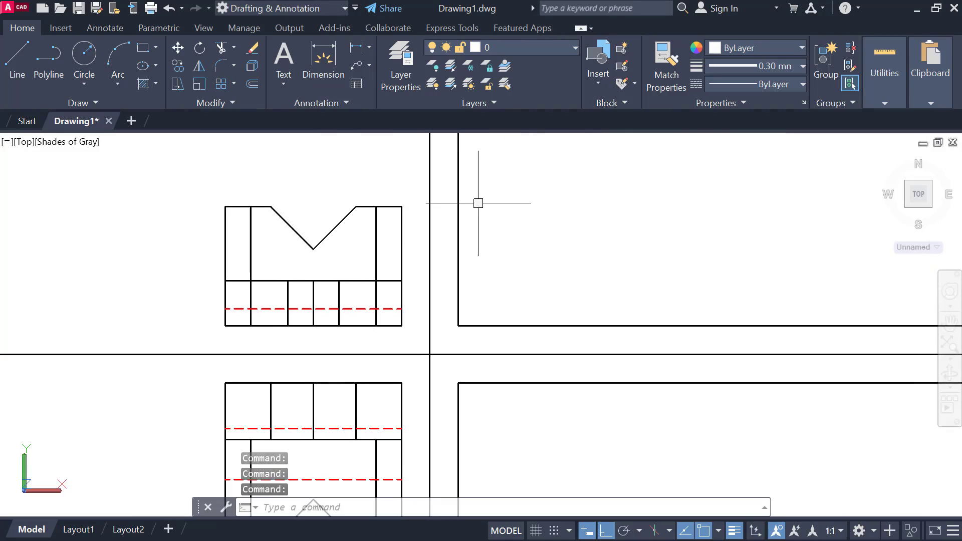
type("RA")
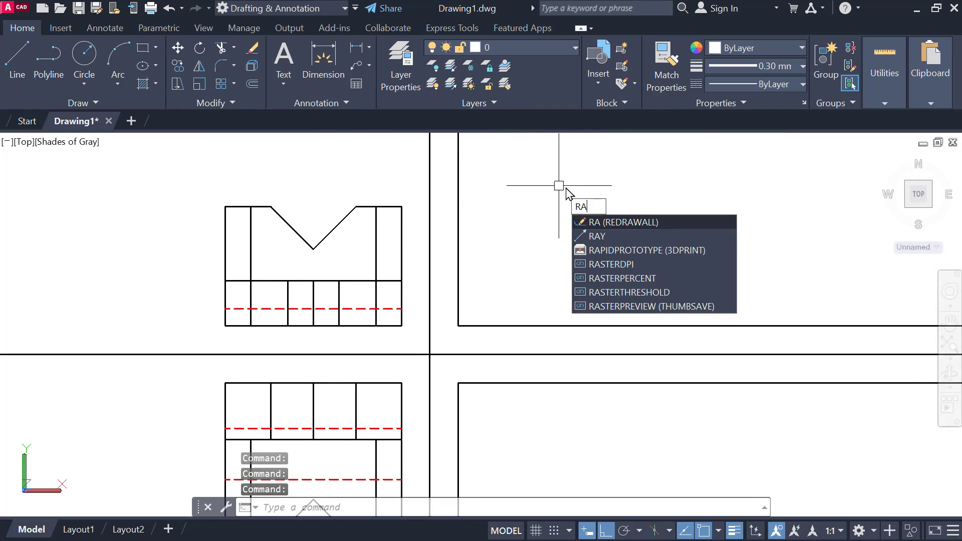
type("Y")
key("Return")
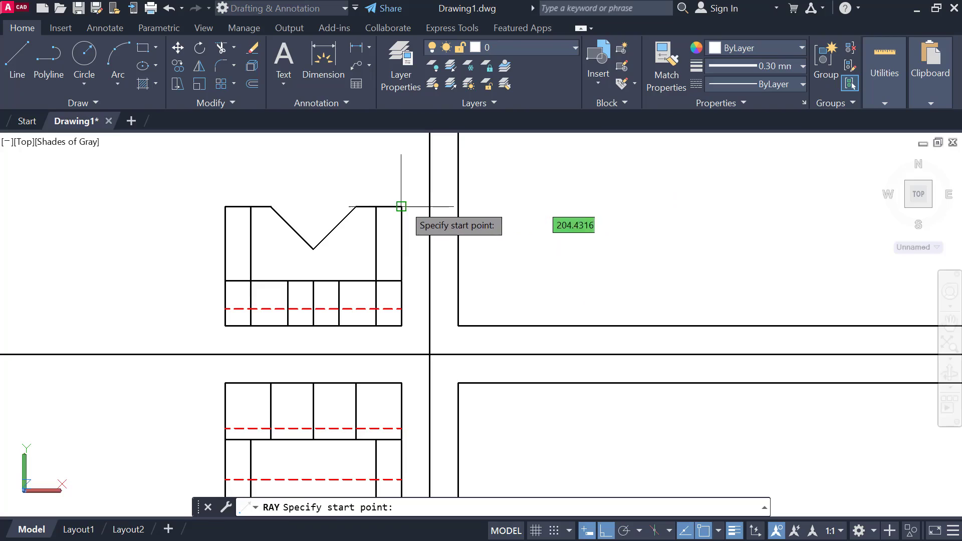
left_click(402, 206)
left_click(651, 206)
key("Escape")
Step: Draw a 45-degree ray from the axes' intersection through the inner corner of the lower right area
scroll(644, 241, "down", 3)
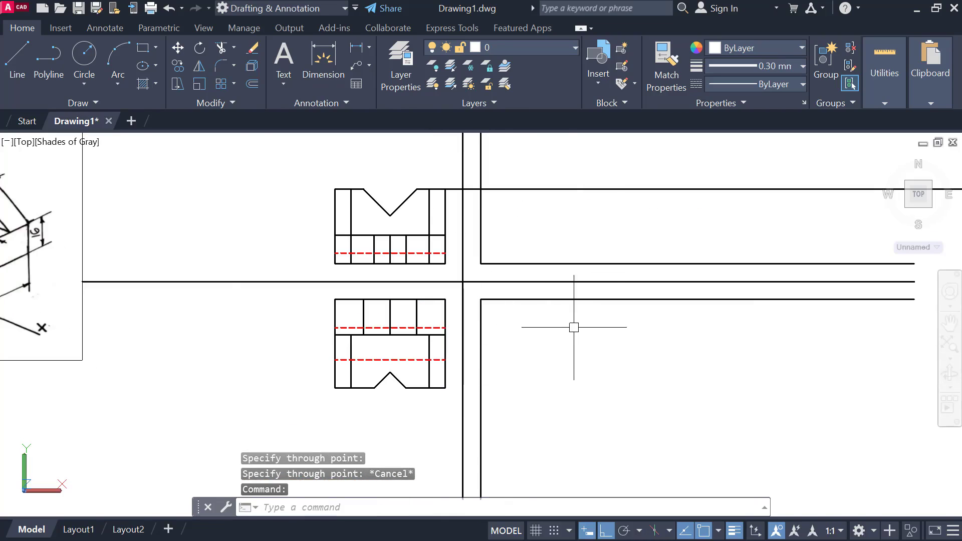
scroll(574, 322, "up", 2)
type("RAY")
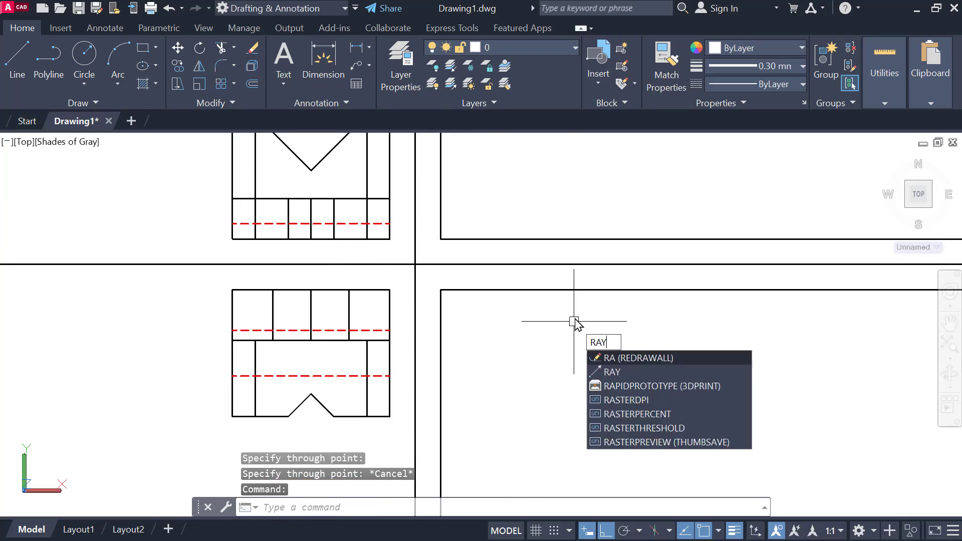
key("Return")
scroll(440, 288, "up", 2)
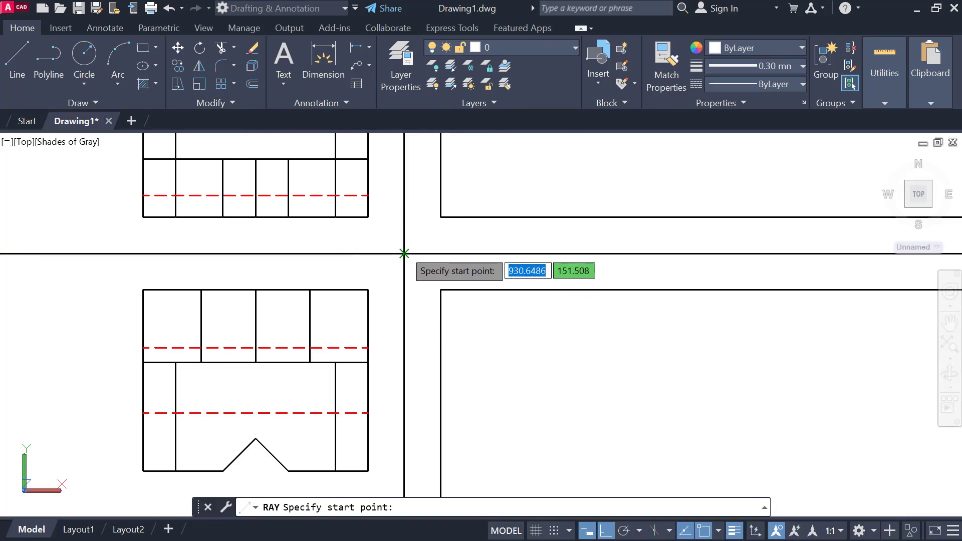
left_click(404, 254)
left_click(440, 289)
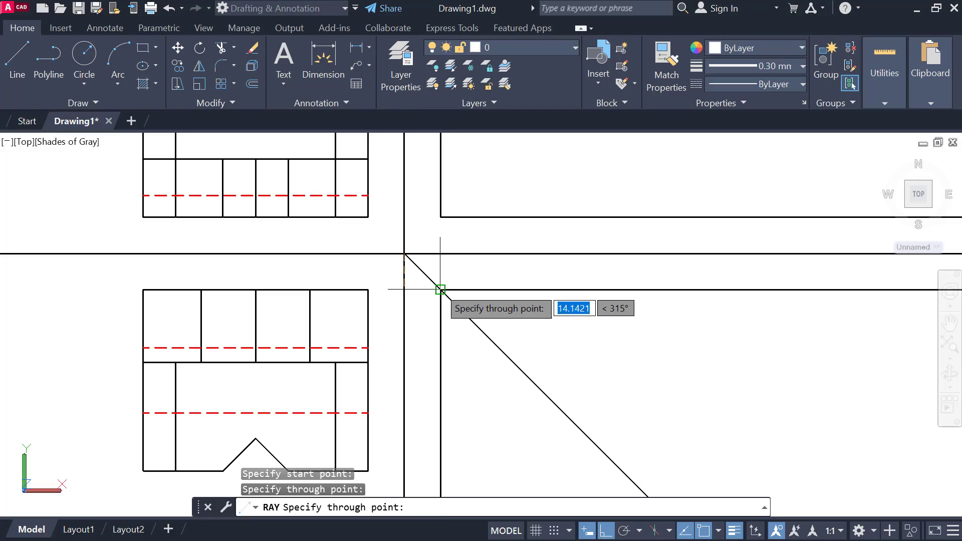
key("Escape")
key("Escape")
key("Escape")
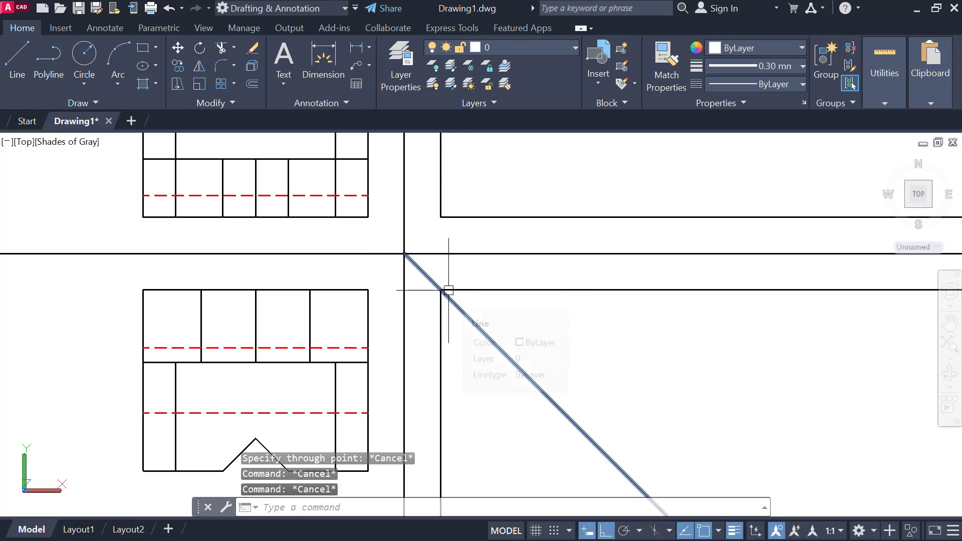
Step: Project the top view's lower right corner with a horizontal ray to the diagonal and a vertical ray upward from their intersection
scroll(449, 291, "down", 3)
scroll(526, 323, "up", 1)
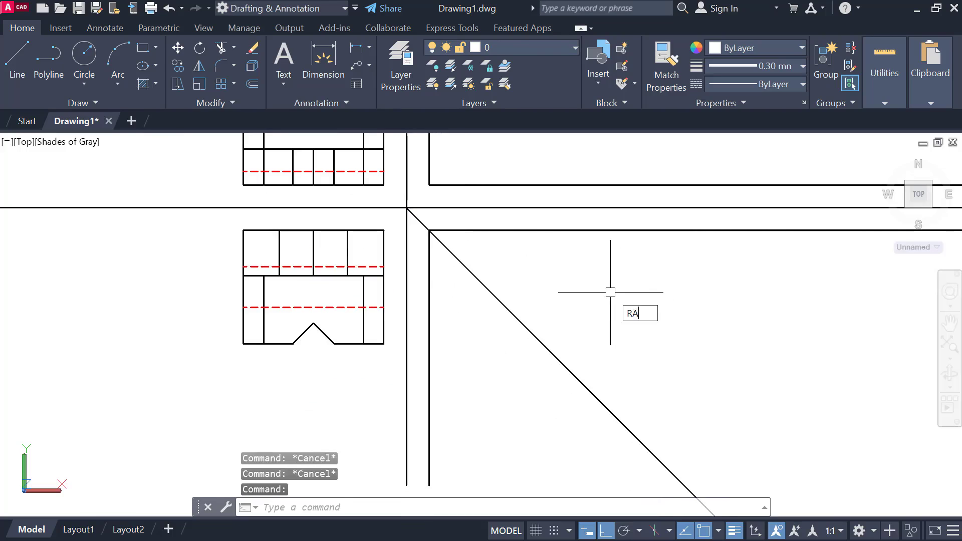
key("Return")
left_click(384, 344)
left_click(692, 338)
key("Escape")
key("Return")
left_click(542, 344)
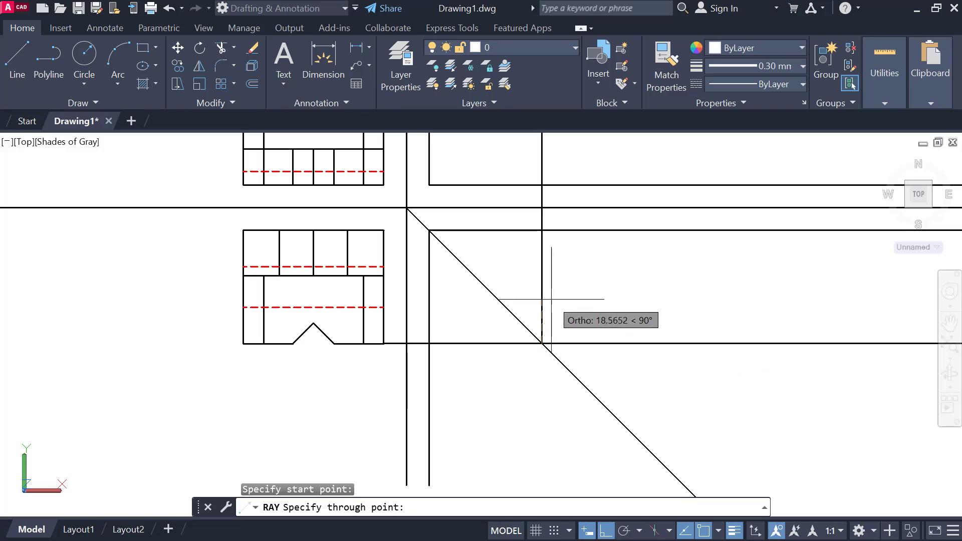
left_click(573, 253)
key("Escape")
Step: Delete the vertical, horizontal and diagonal projection rays beside the front and top views
scroll(572, 253, "down", 2)
middle_click_drag(573, 253, 550, 313)
scroll(549, 311, "up", 1)
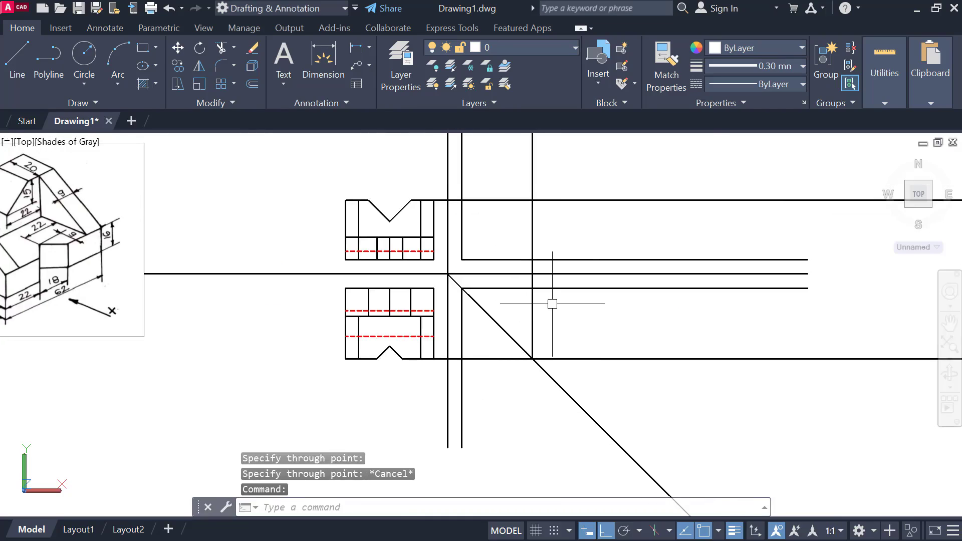
left_click(536, 303)
key("Delete")
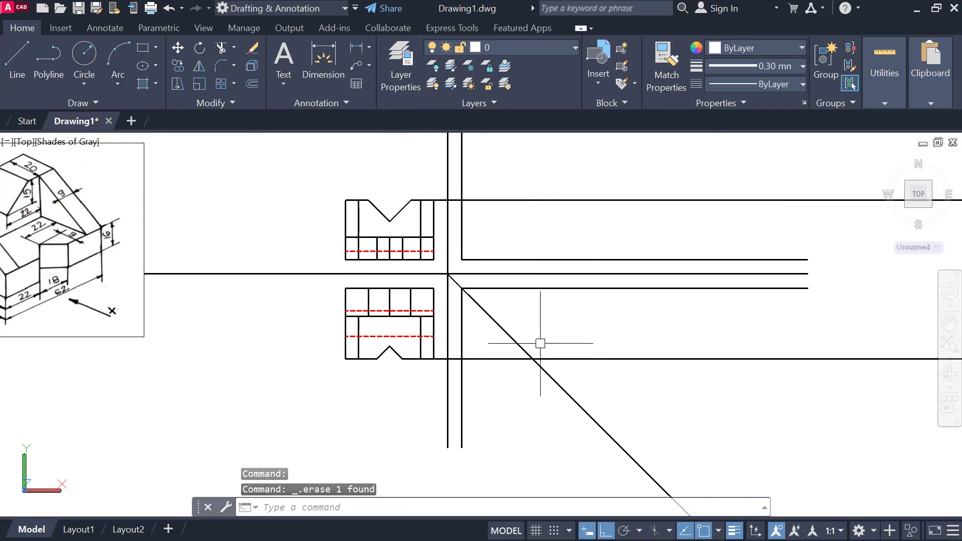
left_click(548, 356)
key("Delete")
left_click(522, 335)
left_click(506, 343)
key("Delete")
left_click(521, 200)
key("Delete")
Step: Check the overall height and depth dimensions of the part in the isometric drawing
middle_click_drag(499, 234, 503, 257)
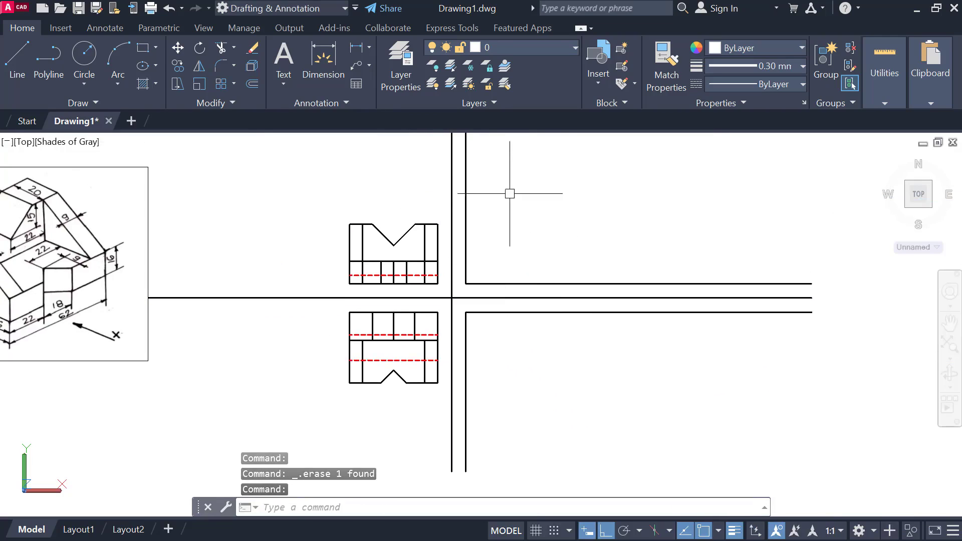
middle_click_drag(505, 206, 707, 227)
scroll(136, 303, "up", 2)
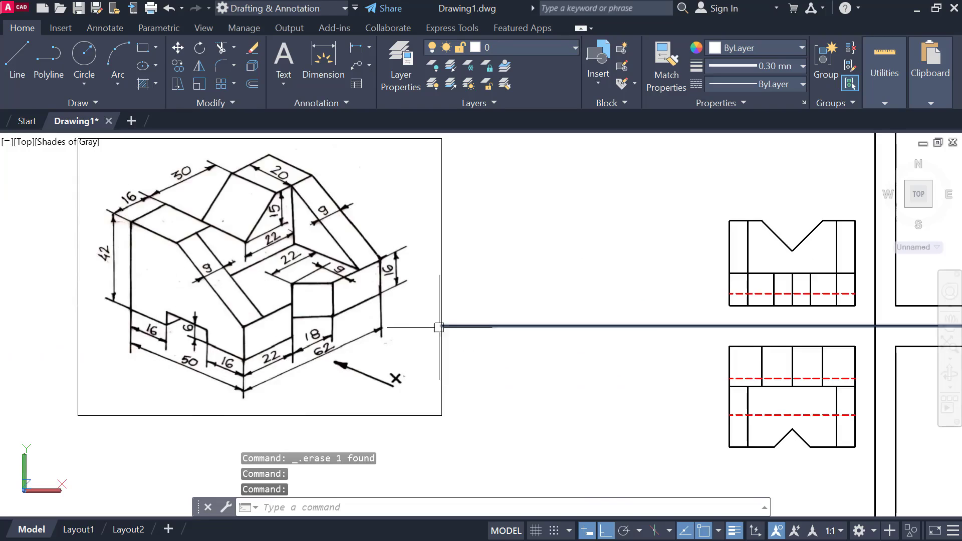
scroll(121, 344, "up", 2)
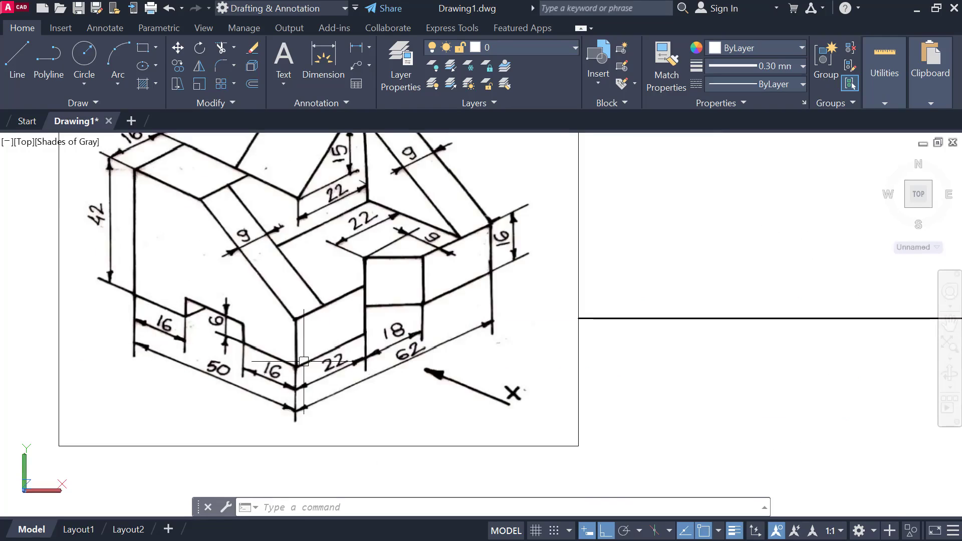
scroll(230, 357, "down", 5)
middle_click_drag(663, 365, 479, 356)
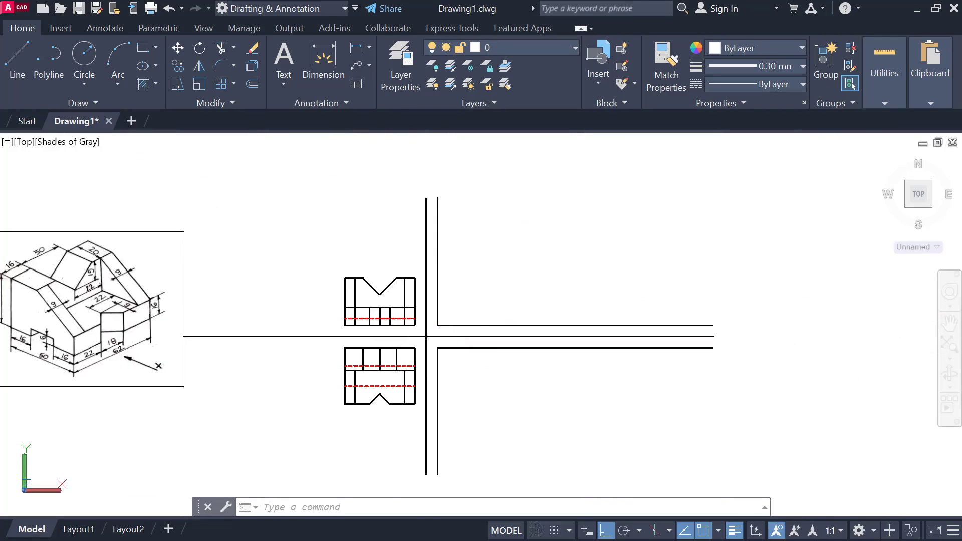
Step: Offset the side-view area's horizontal base line 42 units upward for the part's height
scroll(487, 310, "up", 4)
middle_click_drag(508, 301, 503, 334)
type("o")
key("Return")
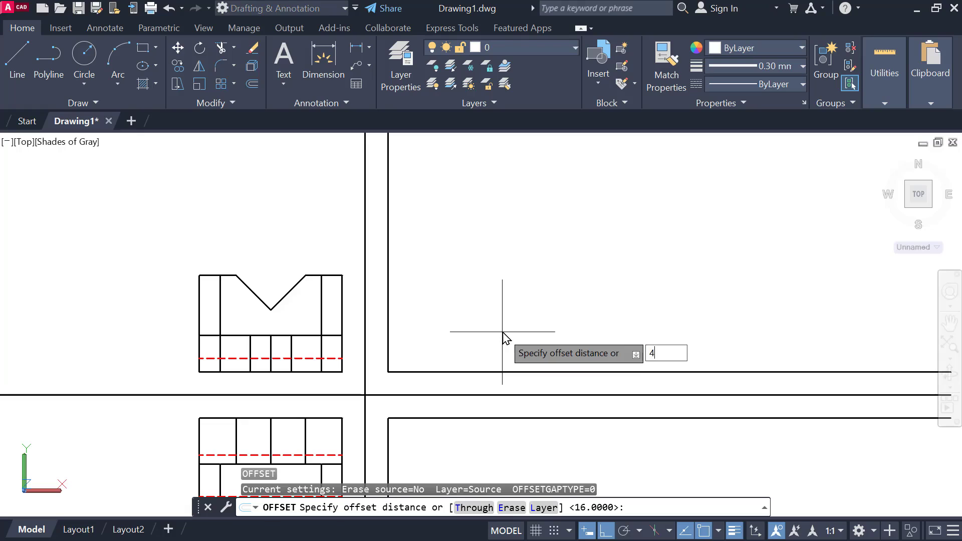
type("42")
key("Return")
left_click(449, 371)
left_click(453, 314)
Step: Offset the side-view area's vertical boundary line 50 units to the right for the part's depth
left_click(392, 289)
type("50")
key("Return")
key("Escape")
key("Escape")
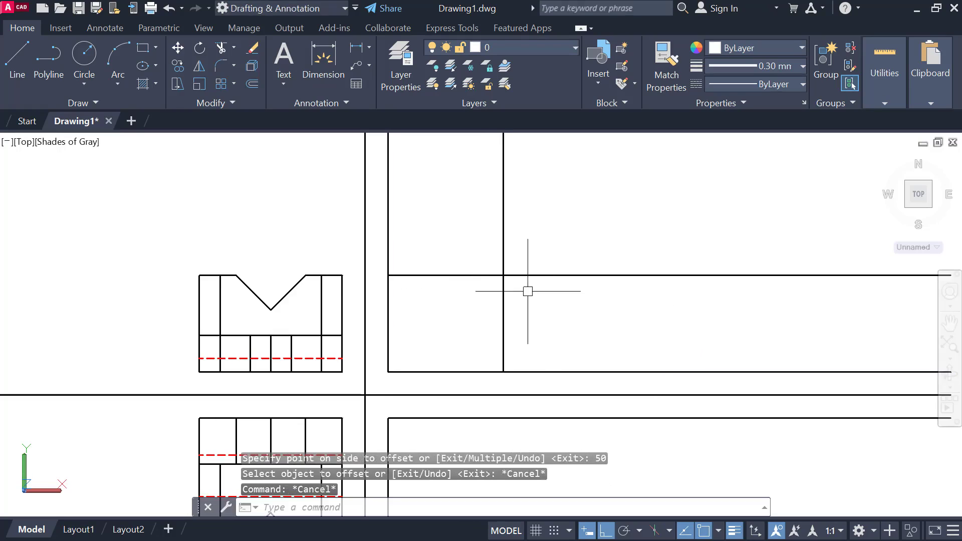
Step: Trim the height and depth offset lines where they extend past their intersection at the side view's upper-right corner
type("tr")
key("Return")
key("Return")
left_click(504, 262)
left_click(515, 274)
key("Escape")
scroll(519, 283, "down", 2)
middle_click_drag(520, 296, 513, 270)
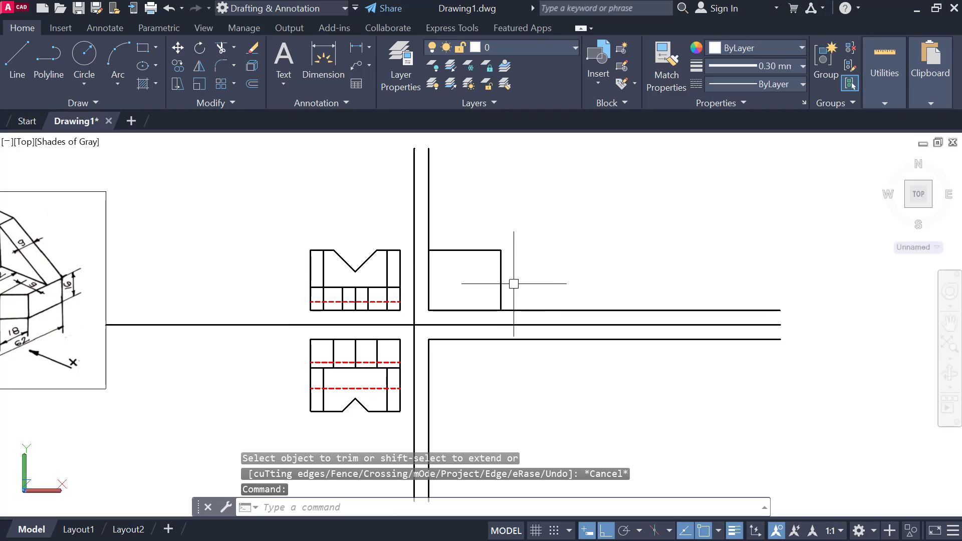
Step: Trim the vertical boundary above the side view and the base line beyond it to leave a closed rectangle
key("Return")
key("Return")
left_click(429, 231)
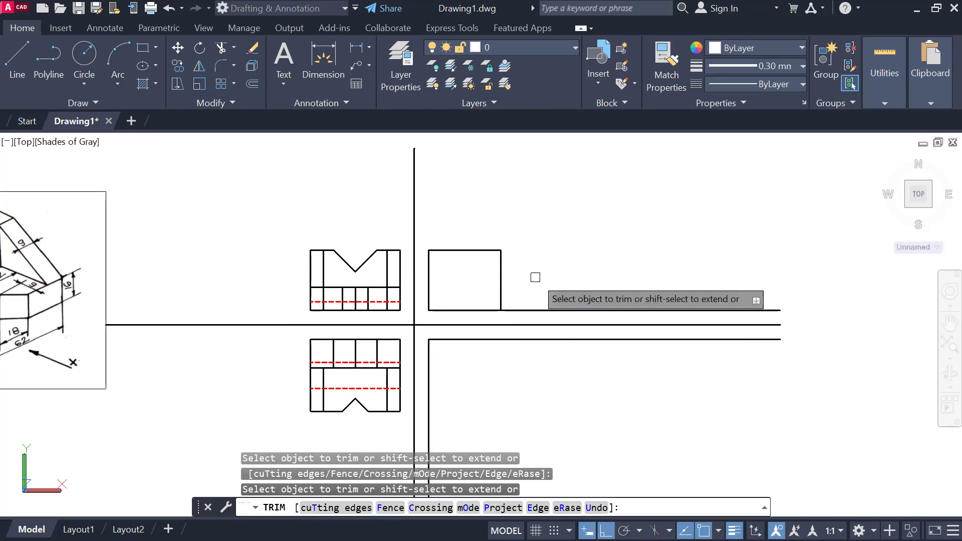
left_click(541, 310)
key("Escape")
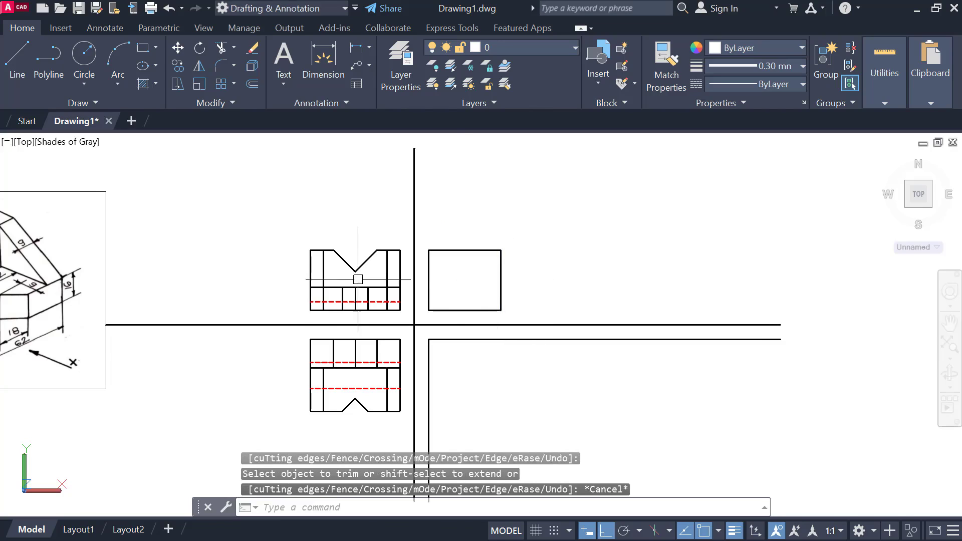
Step: Examine the isometric drawing for the position and height of the bottom notch on the part's side face
scroll(355, 280, "up", 2)
middle_click_drag(367, 277, 383, 276)
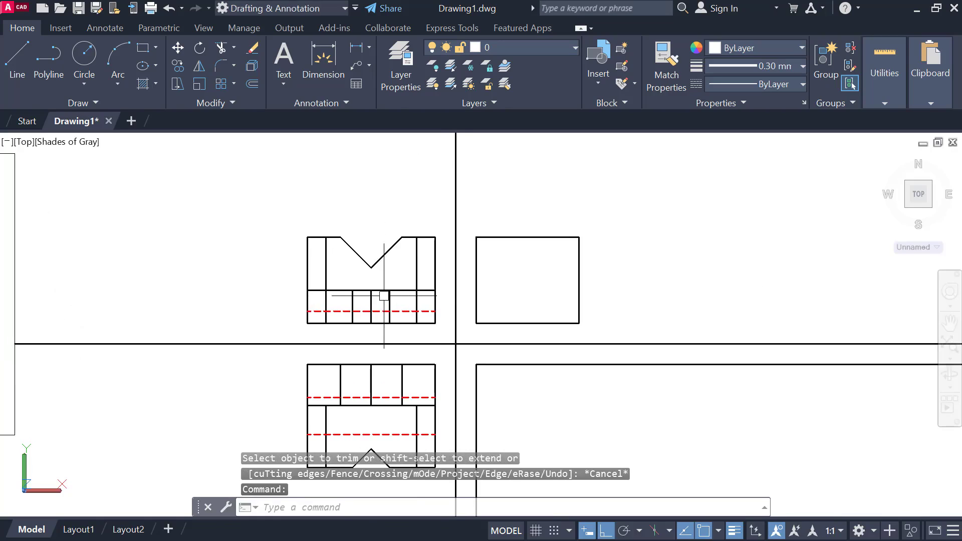
middle_click_drag(507, 312, 562, 262)
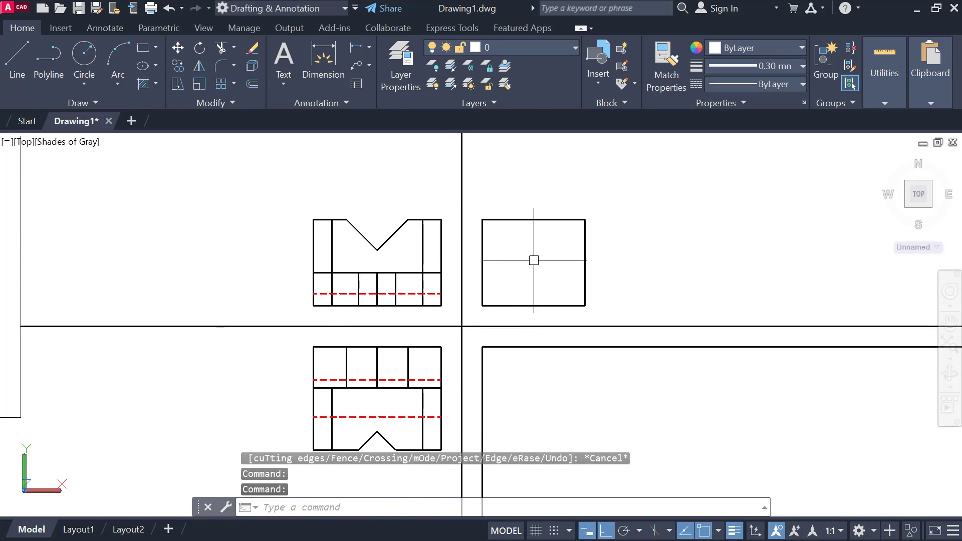
scroll(533, 260, "up", 2)
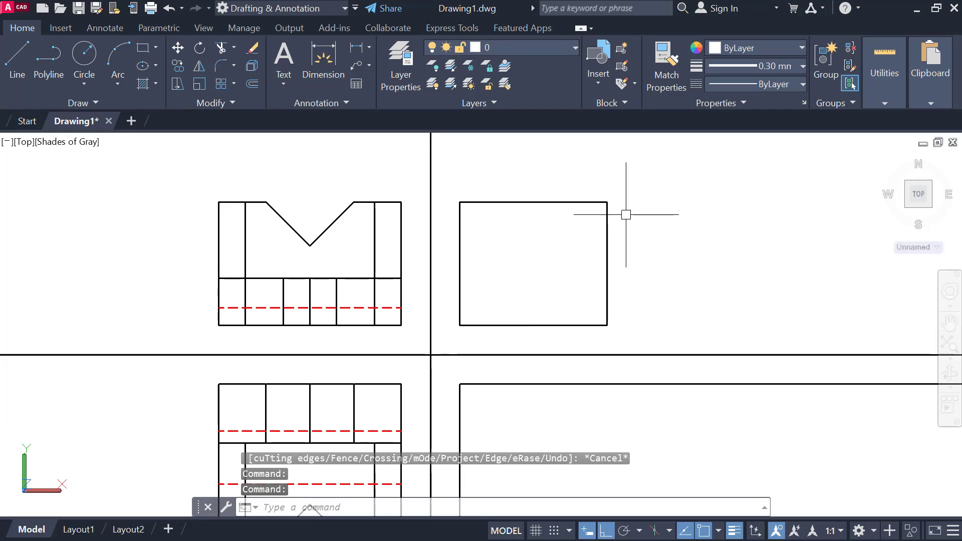
scroll(535, 239, "down", 2)
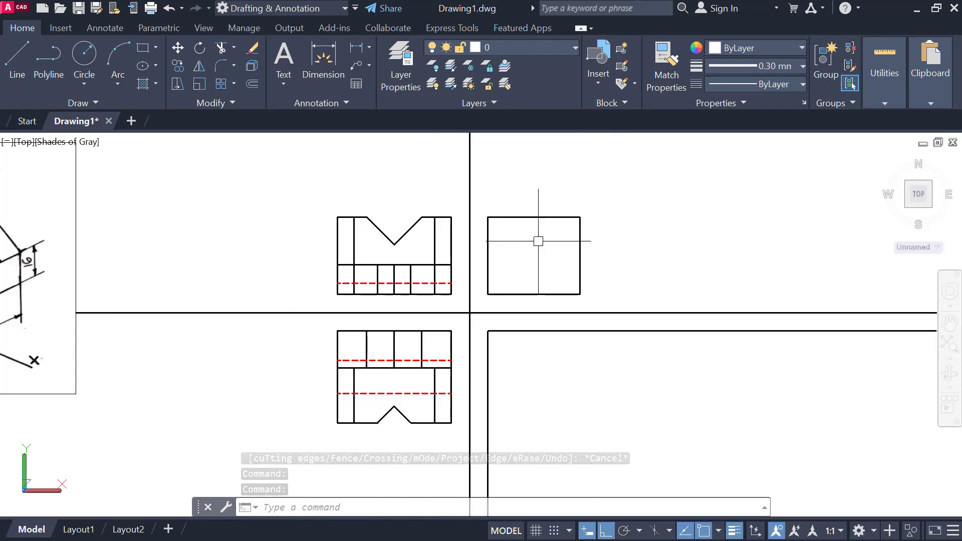
middle_click_drag(145, 257, 489, 238)
scroll(174, 245, "up", 2)
middle_click_drag(174, 245, 279, 228)
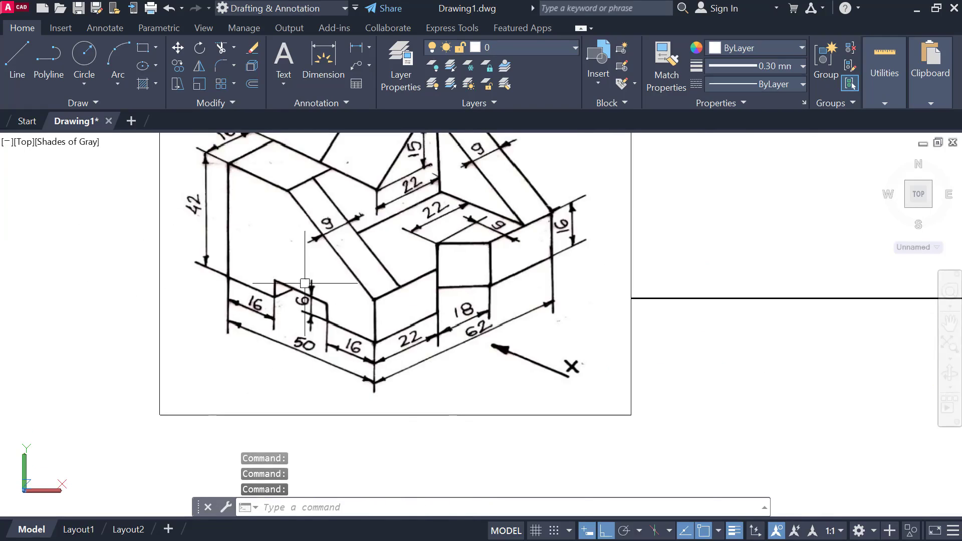
scroll(330, 314, "down", 2)
middle_click_drag(346, 314, 425, 329)
middle_click_drag(626, 320, 515, 328)
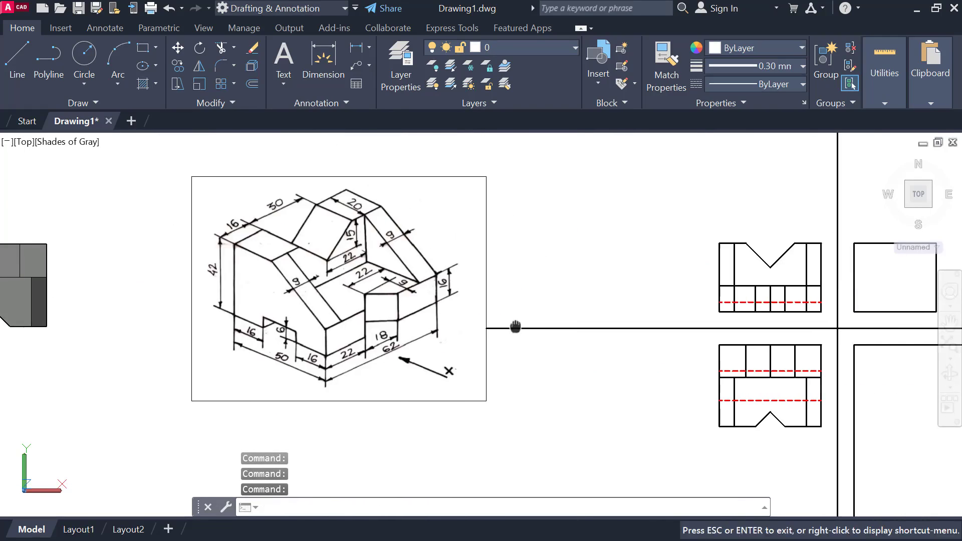
middle_click_drag(115, 292, 193, 295)
middle_click_drag(53, 305, 176, 318)
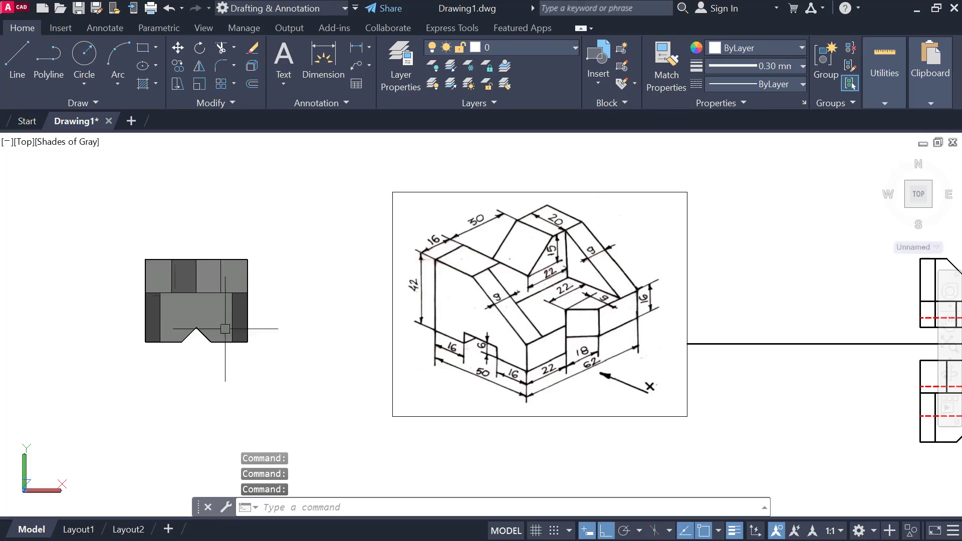
scroll(596, 313, "up", 2)
middle_click_drag(595, 313, 588, 300)
scroll(438, 259, "up", 2)
middle_click_drag(449, 257, 413, 236)
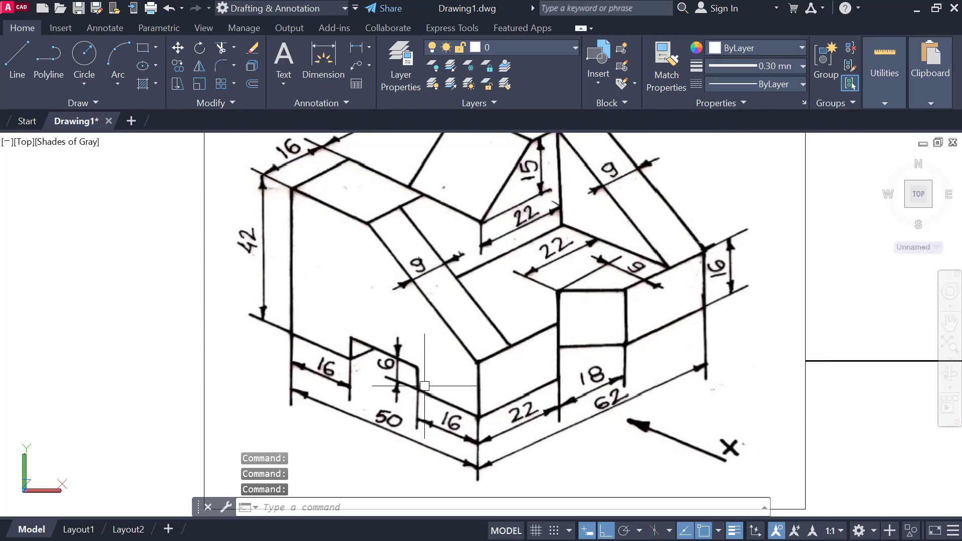
scroll(375, 366, "up", 2)
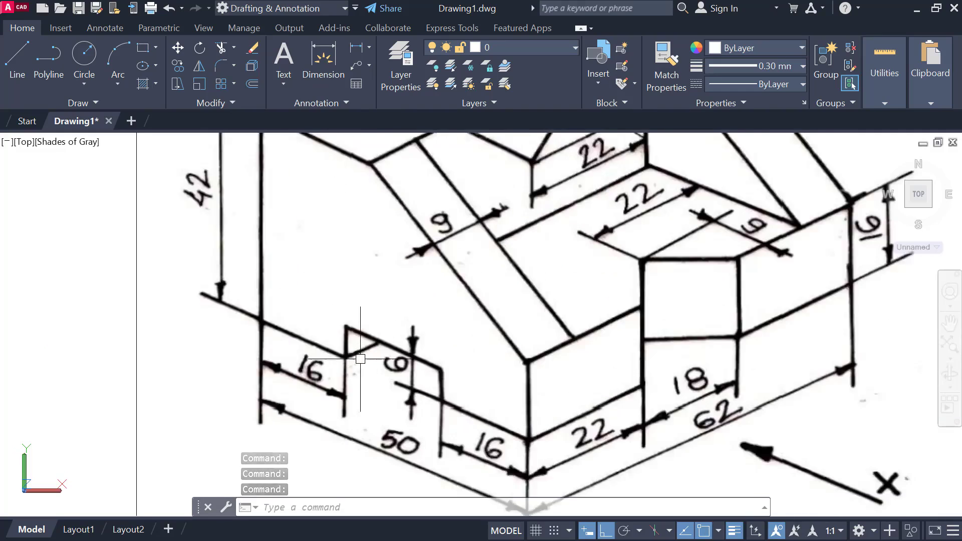
middle_click_drag(375, 366, 331, 320)
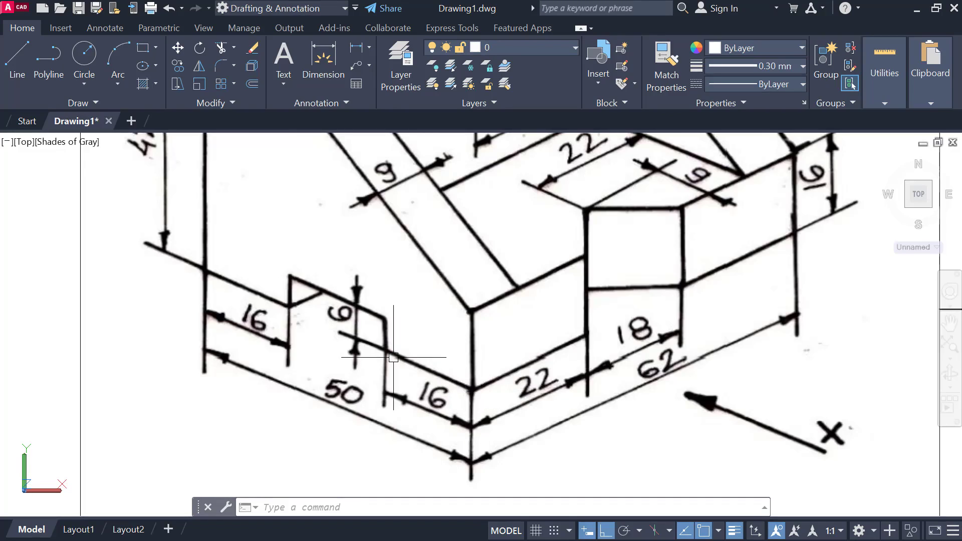
Step: Offset both vertical edges of the side-view rectangle 16 units inward for the notch sides
scroll(392, 357, "down", 4)
middle_click_drag(917, 363, 176, 363)
scroll(662, 270, "up", 3)
middle_click_drag(662, 272, 432, 359)
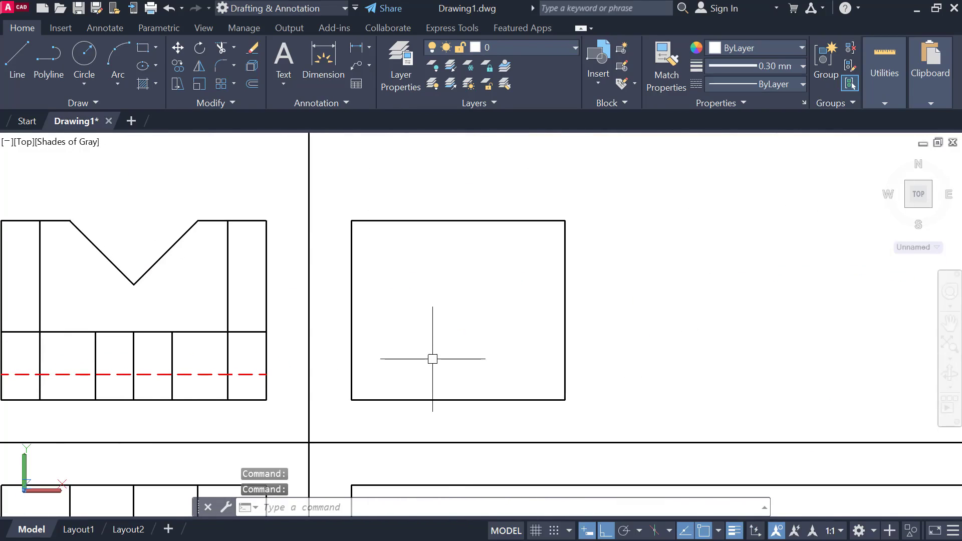
type("o")
key("Return")
type("16")
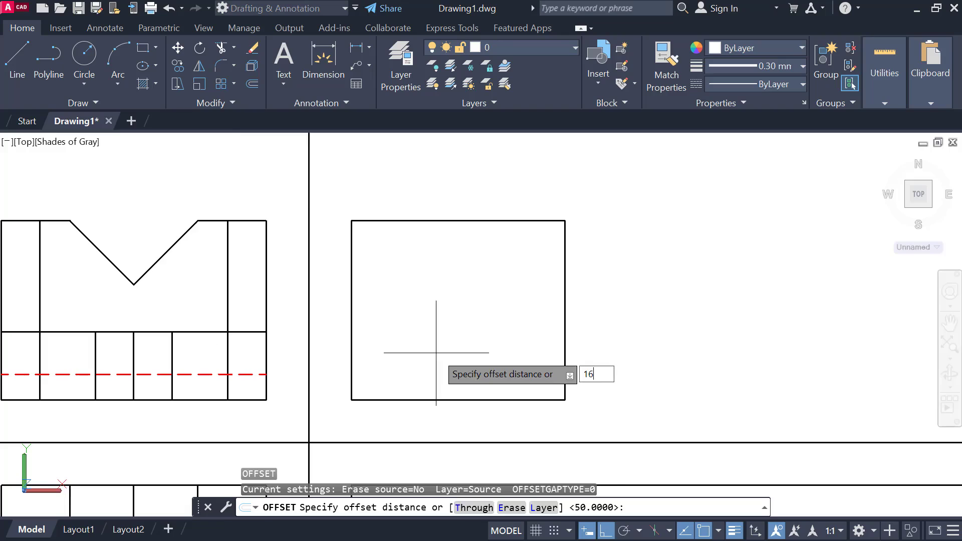
key("Return")
left_click(352, 344)
left_click(436, 345)
left_click(565, 346)
left_click(491, 348)
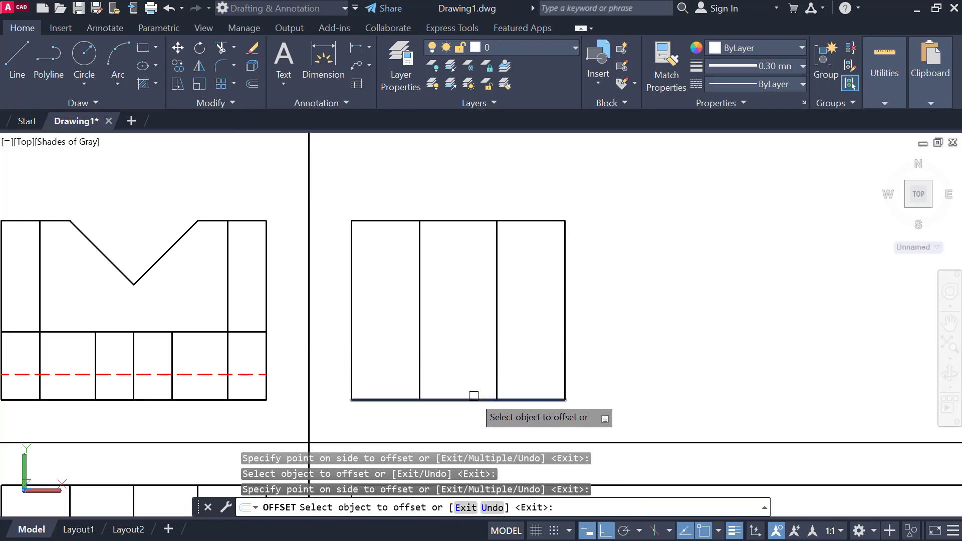
Step: Offset the side view's base line 6 units upward for the notch height
left_click(474, 400)
type("6")
key("Return")
key("Escape")
Step: Check the notch's shape and dimensions in the isometric drawing against the side view
scroll(262, 331, "down", 2)
mouse_move(263, 332)
middle_mouse_down()
mouse_move(827, 318)
mouse_move(960, 292)
middle_mouse_up()
scroll(176, 353, "up", 4)
scroll(253, 355, "down", 3)
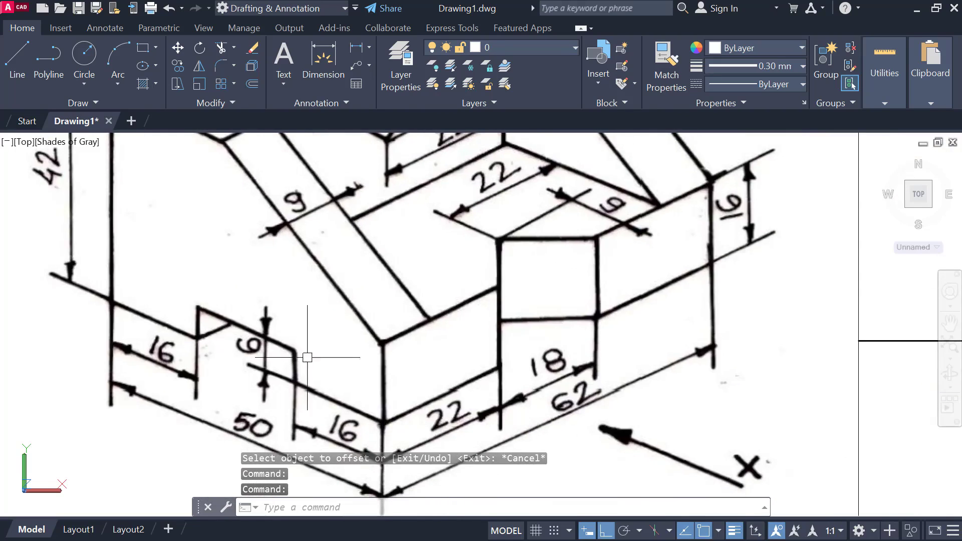
middle_click_drag(265, 337, 131, 339)
middle_click_drag(700, 343, 30, 344)
scroll(288, 346, "down", 1)
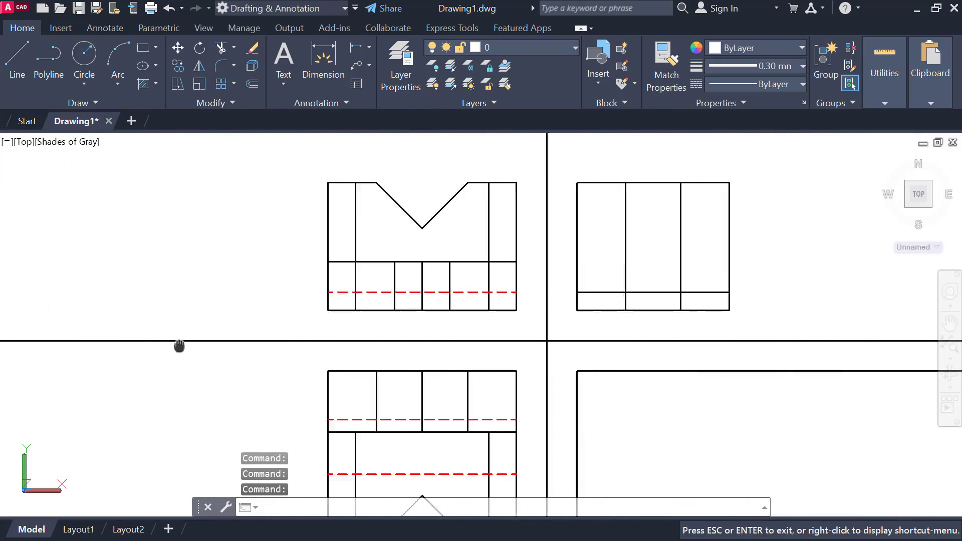
middle_click_drag(768, 315, 600, 315)
Step: Trim the offset lines and the base line between them to form the rectangular notch in the side view's bottom edge
type("tr")
key("Return")
key("Return")
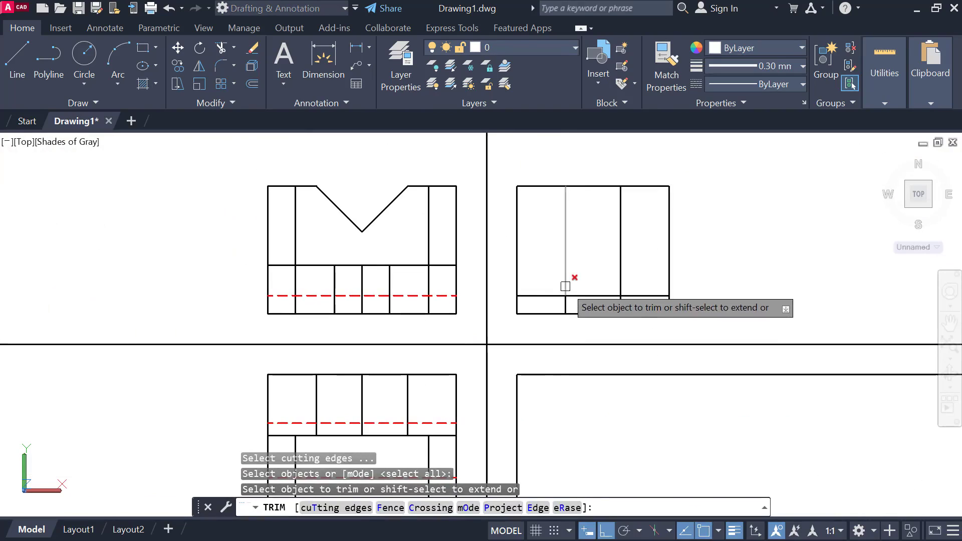
left_click(566, 281)
left_click(543, 296)
left_click(622, 270)
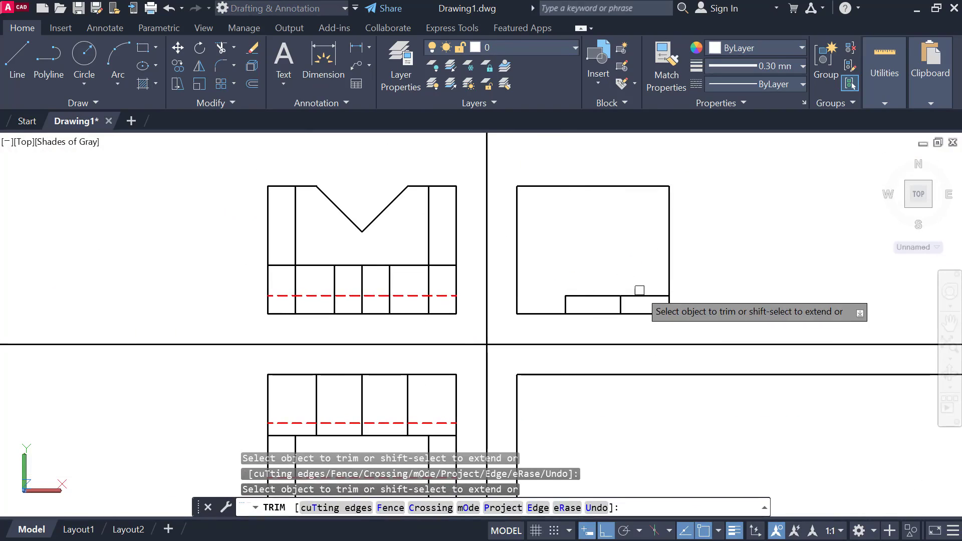
left_click(647, 296)
scroll(620, 333, "up", 3)
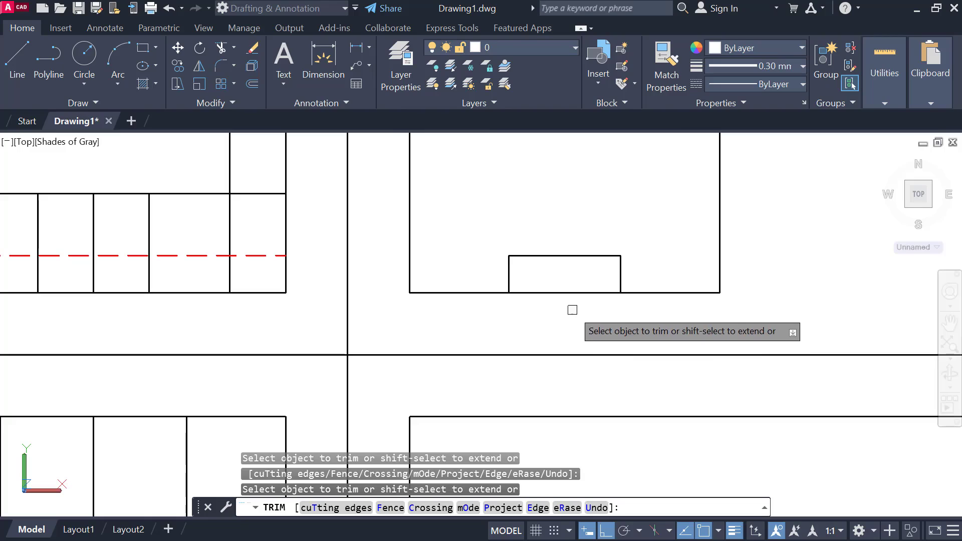
left_click(571, 294)
key("Escape")
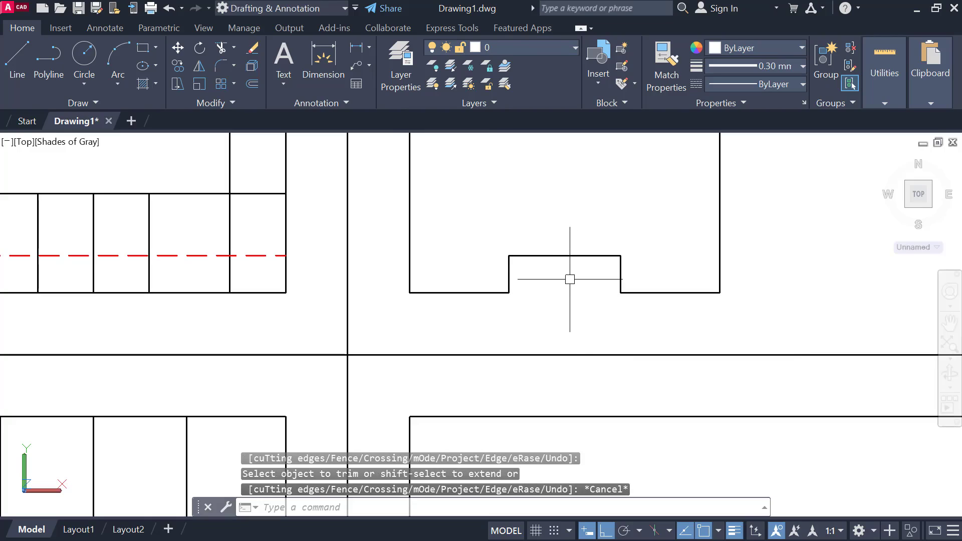
Step: Examine the isometric drawing for the sloping face's top length and the height of its lower end
scroll(583, 379, "down", 2)
scroll(539, 297, "down", 2)
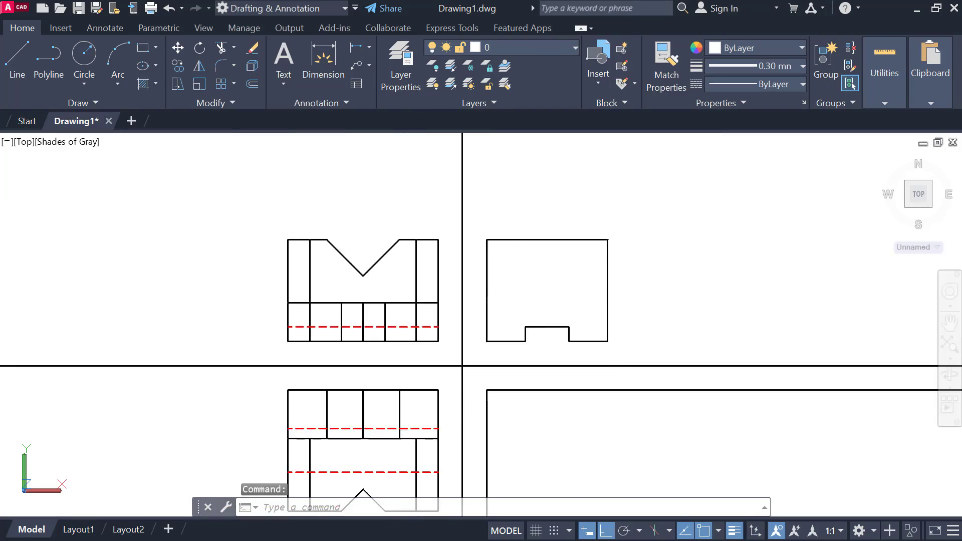
middle_click_drag(443, 311, 766, 295)
middle_click_drag(373, 304, 810, 303)
scroll(467, 276, "up", 2)
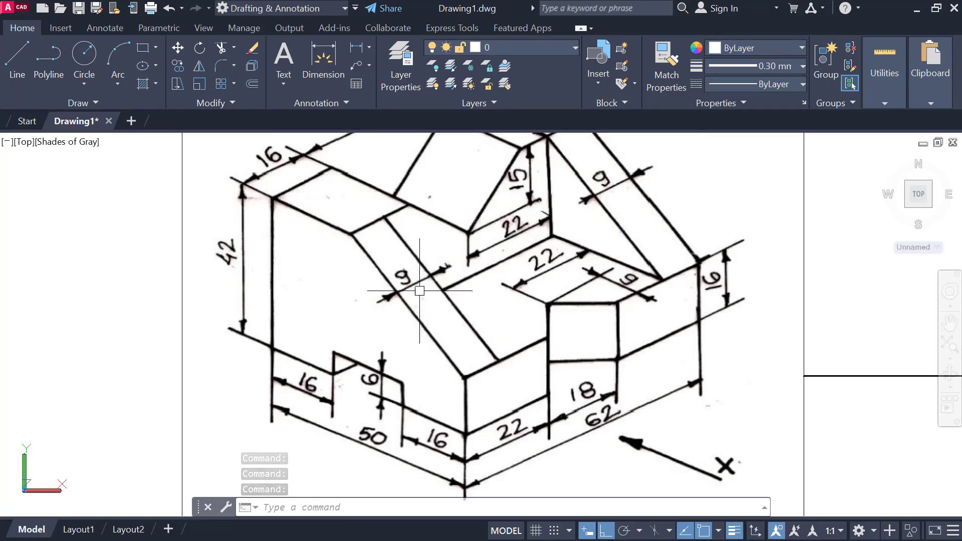
middle_click_drag(350, 266, 348, 302)
key("F12")
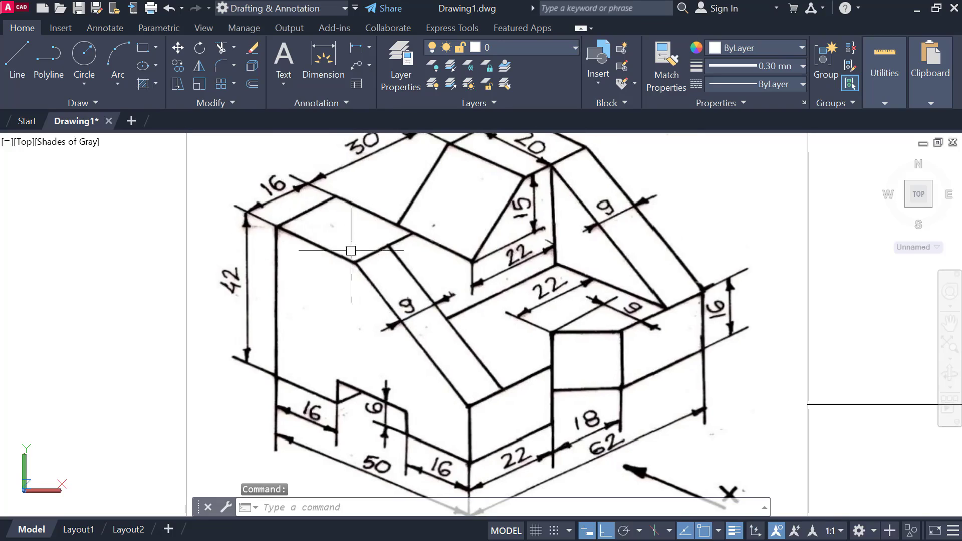
middle_click_drag(351, 266, 326, 326)
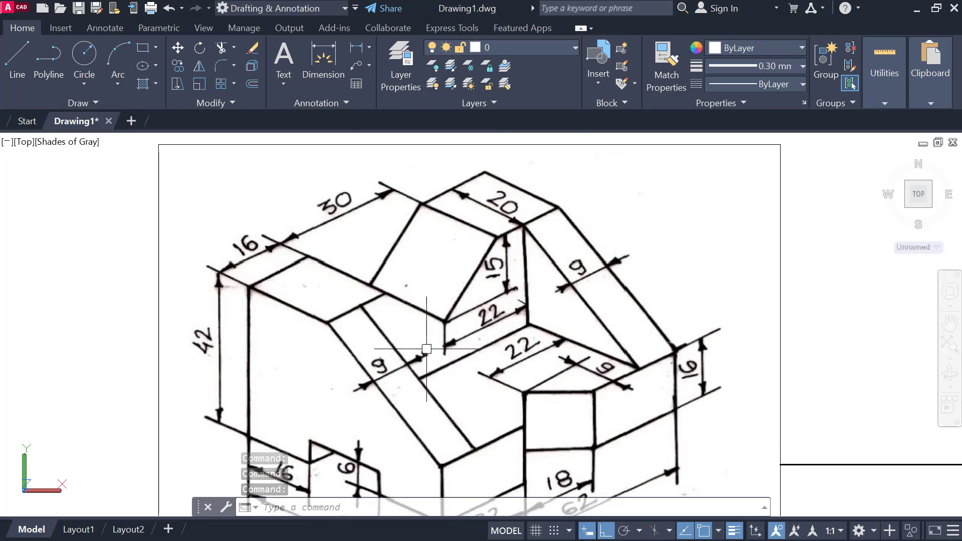
middle_click_drag(429, 344, 428, 202)
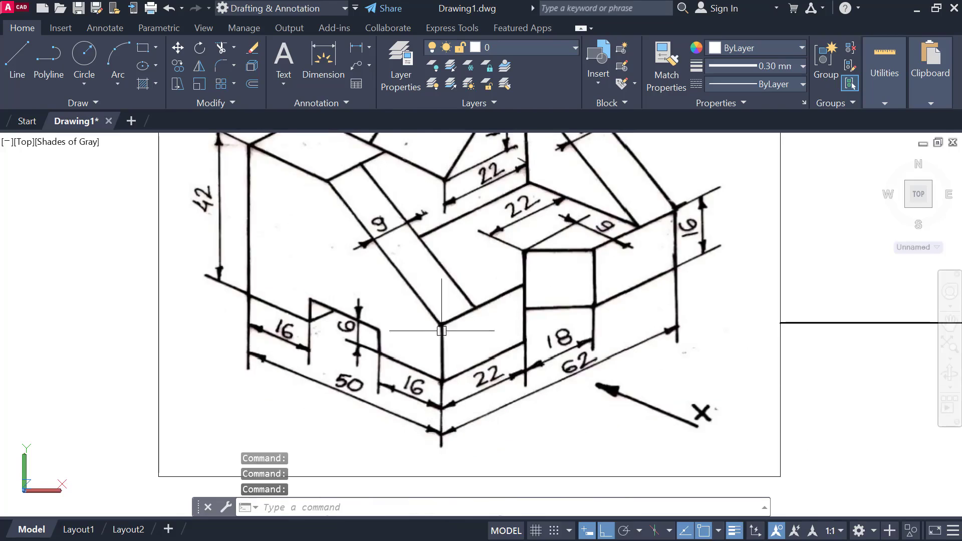
left_click(660, 173)
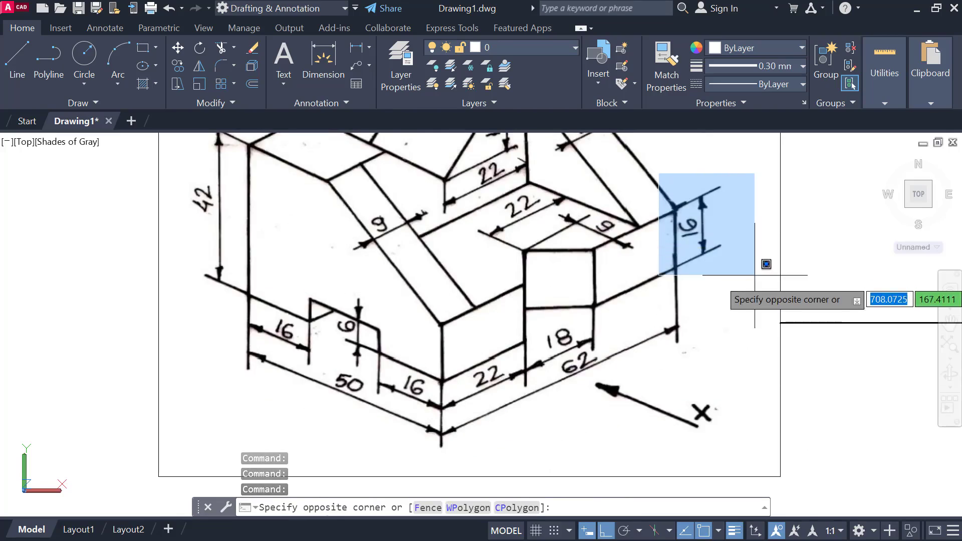
left_click(761, 290)
left_click(416, 293)
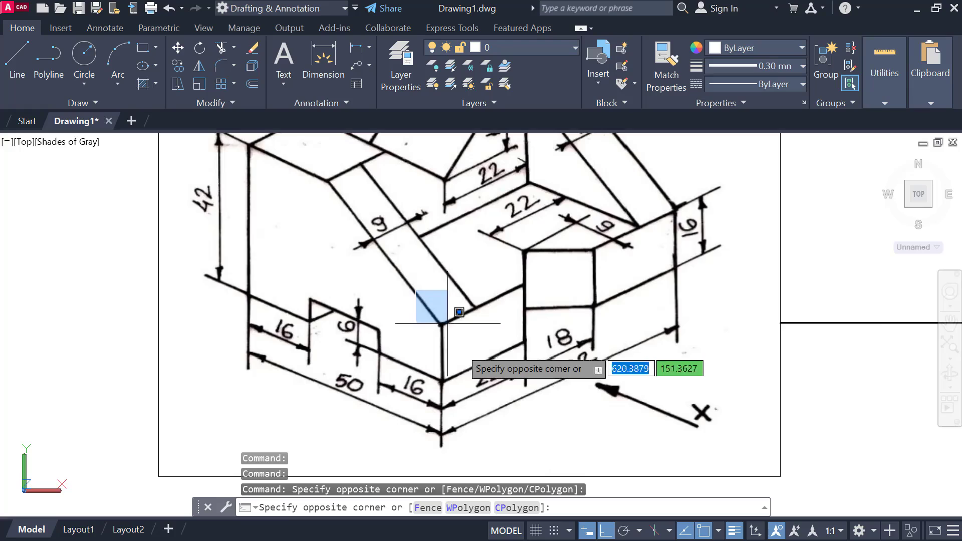
left_click(460, 348)
Step: Offset the base segment beside the notch on the side view's right 16 units upward for the slope's lower end
scroll(642, 321, "down", 4)
middle_click_drag(643, 320, 65, 326)
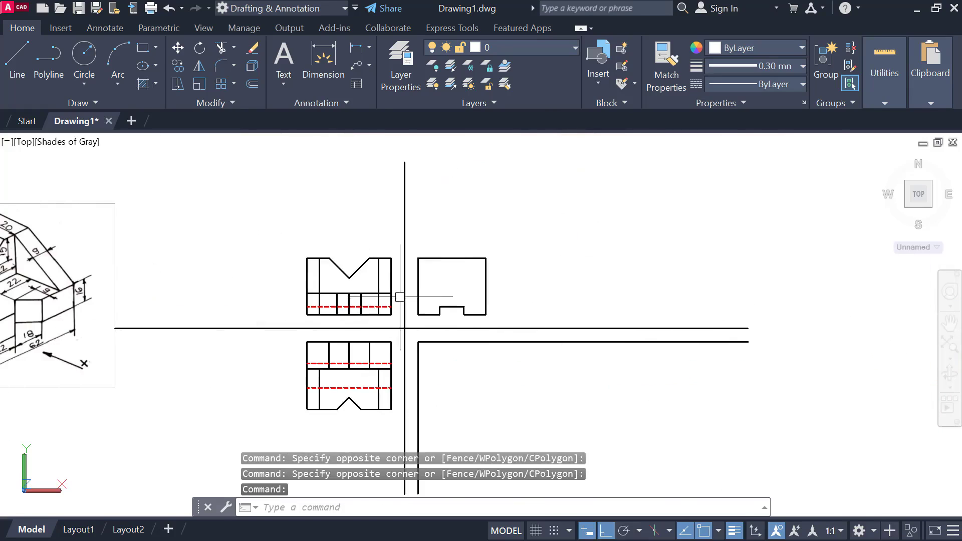
scroll(447, 280, "up", 5)
type("o")
key("Return")
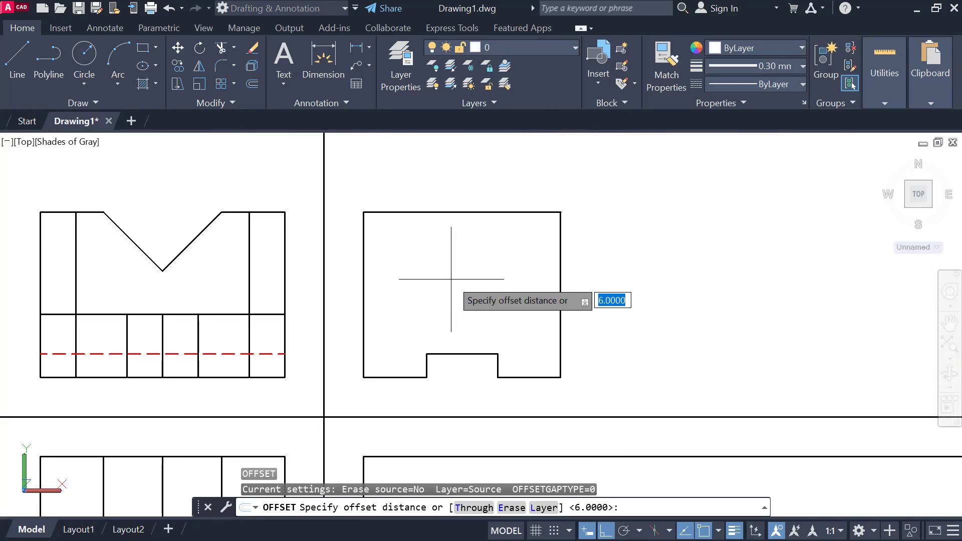
key("Return")
left_click(526, 377)
left_click(516, 331)
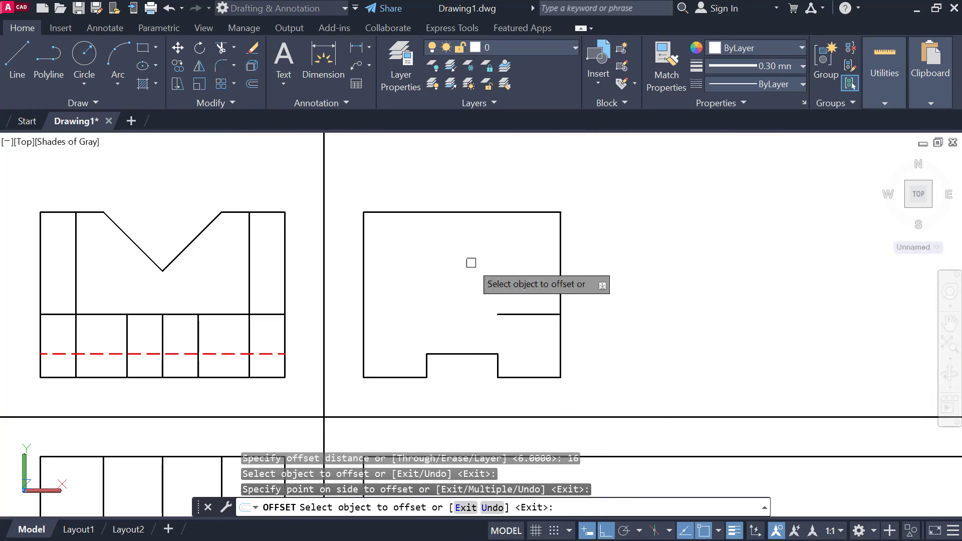
Step: Offset the side view's left vertical edge 20 units to the right for the slope's upper end
left_click(362, 236)
type("20")
key("Return")
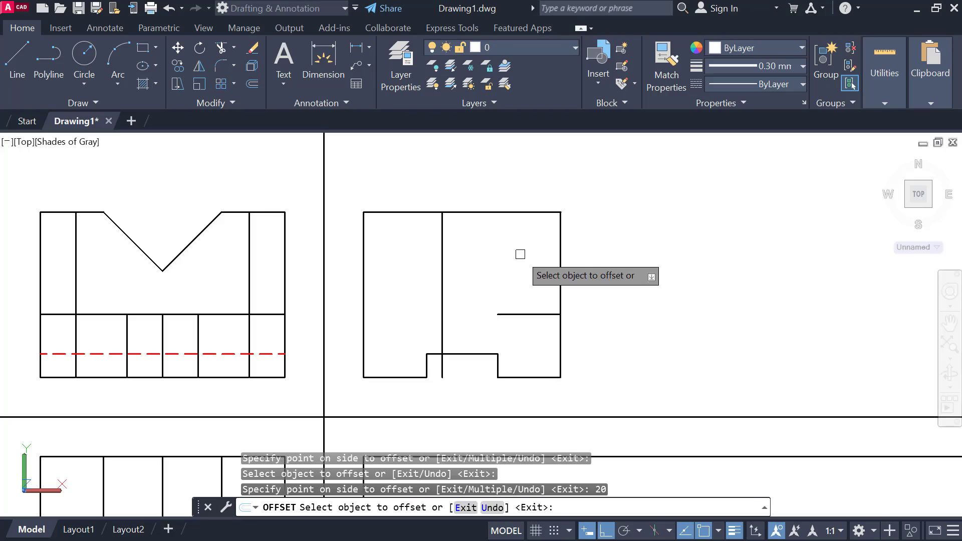
key("Escape")
key("Escape")
Step: Draw the sloping line from the top of the 20-unit offset line to the 16-unit height on the right edge
type("l")
key("Return")
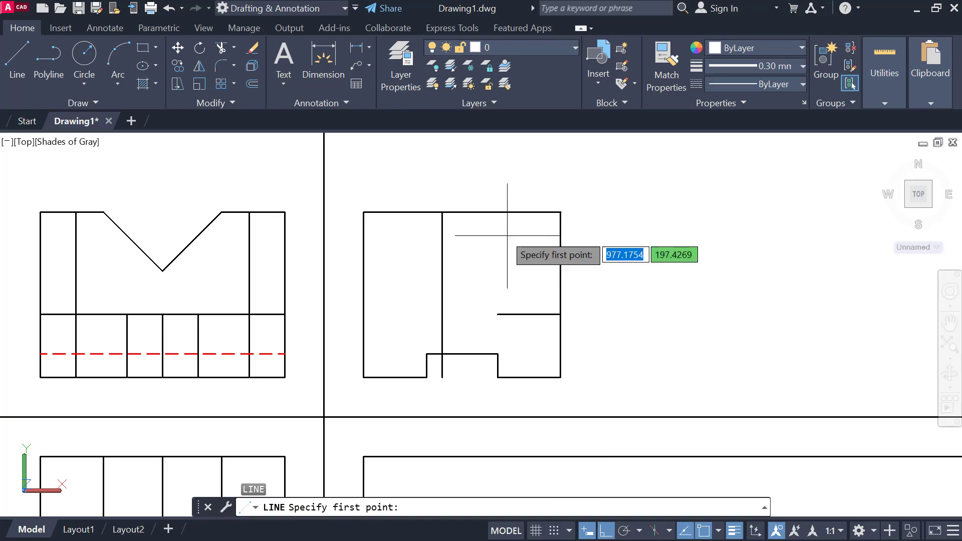
left_click(442, 212)
left_click(560, 314)
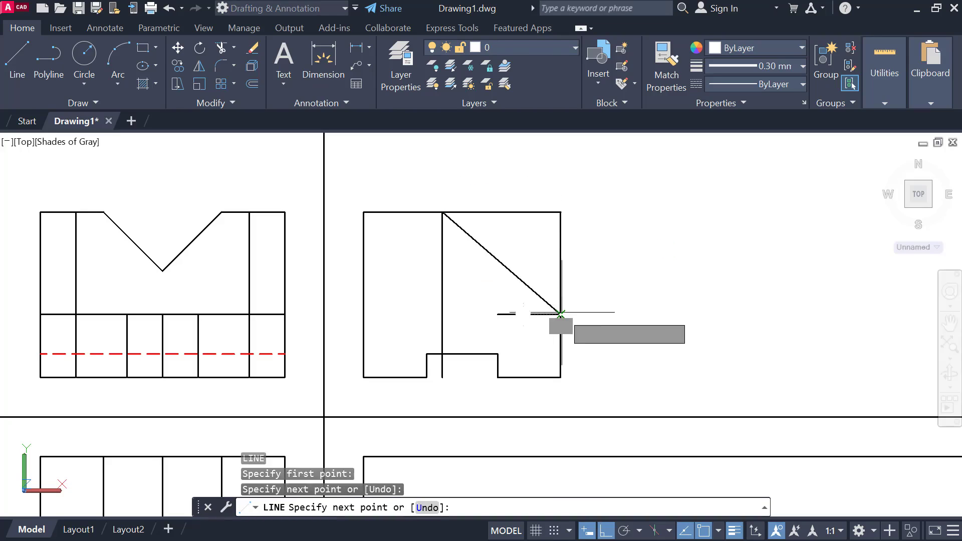
Step: Trim the side view's top and right edges beyond the ends of the sloping line
key("Escape")
type("TR")
key("Return")
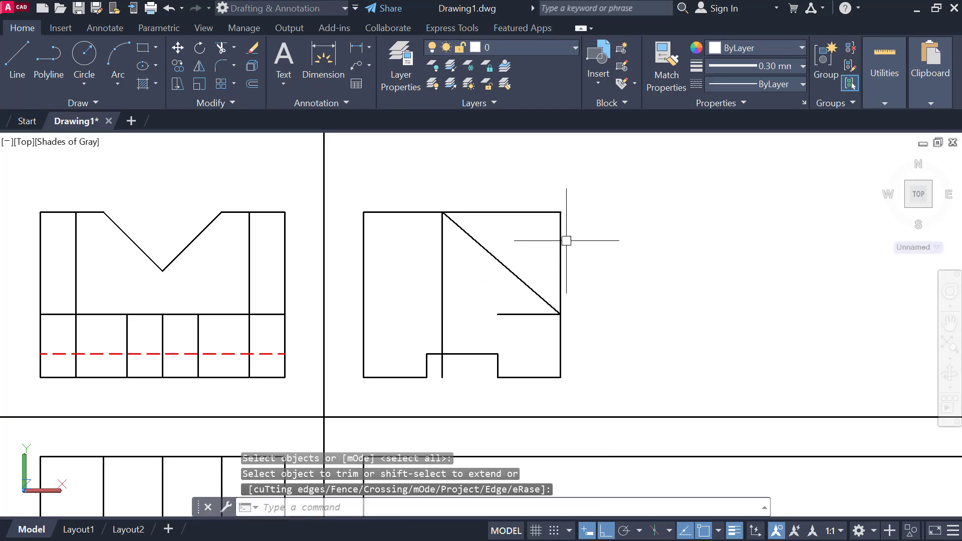
type("t")
key("Return")
key("Return")
left_click(560, 228)
left_click(546, 213)
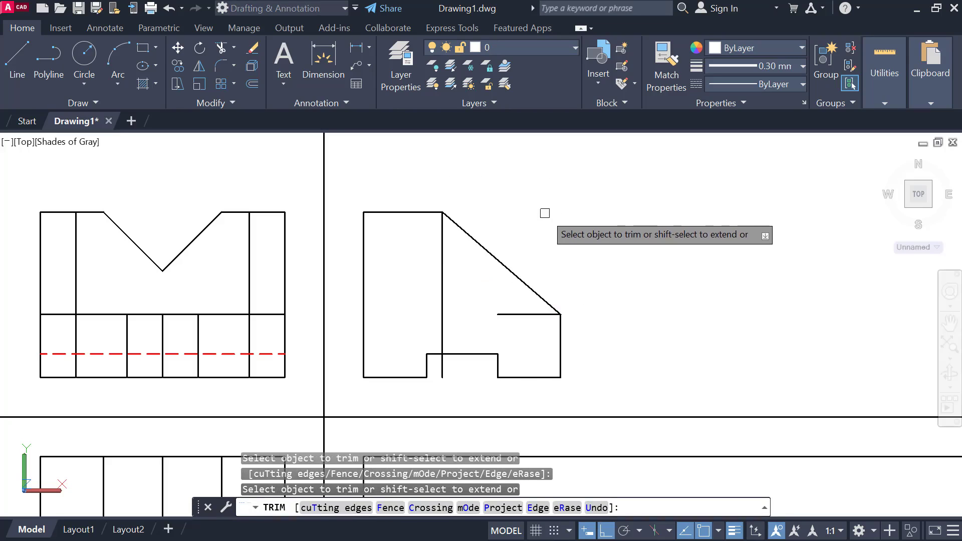
key("Escape")
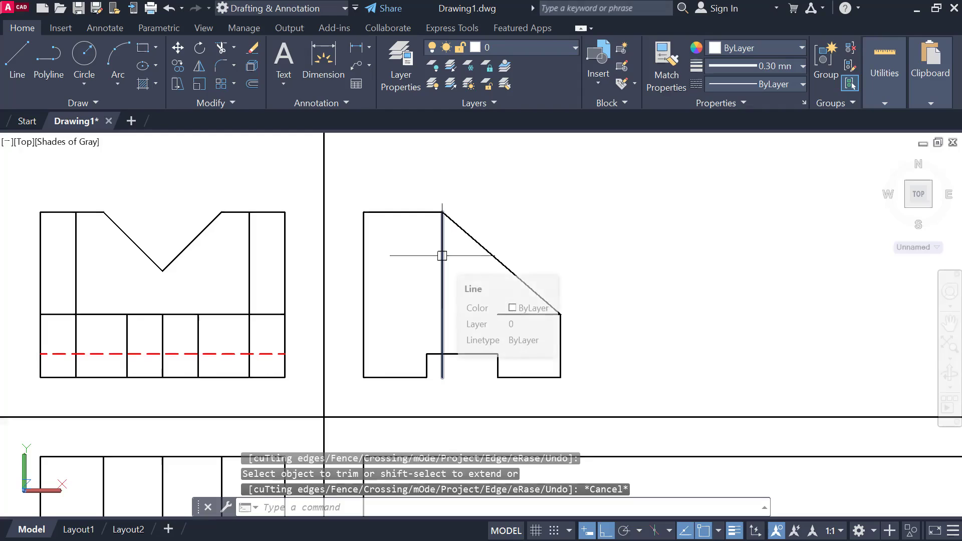
Step: Stretch the horizontal line at the slope's lower end leftward to meet the vertical line under the slope's upper end
left_click(510, 315)
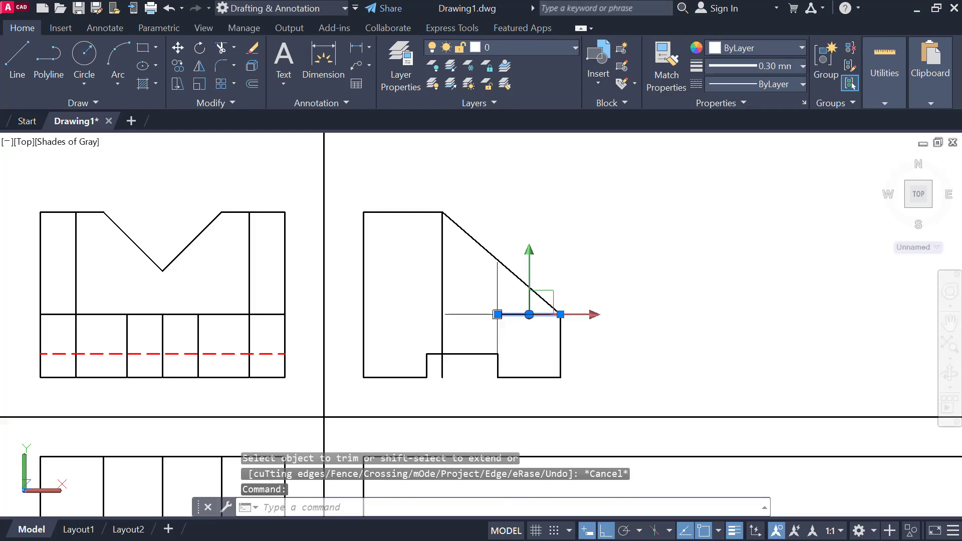
left_click(497, 314)
left_click(442, 314)
key("Escape")
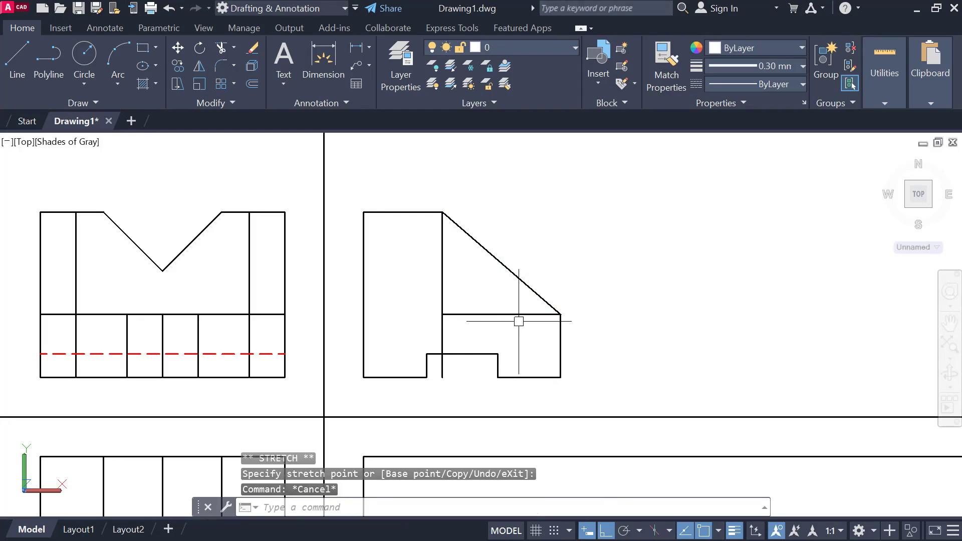
Step: Trim the side view's inner vertical line below the horizontal line at the slope's lower end
key("Return")
left_click(442, 363)
left_click(442, 335)
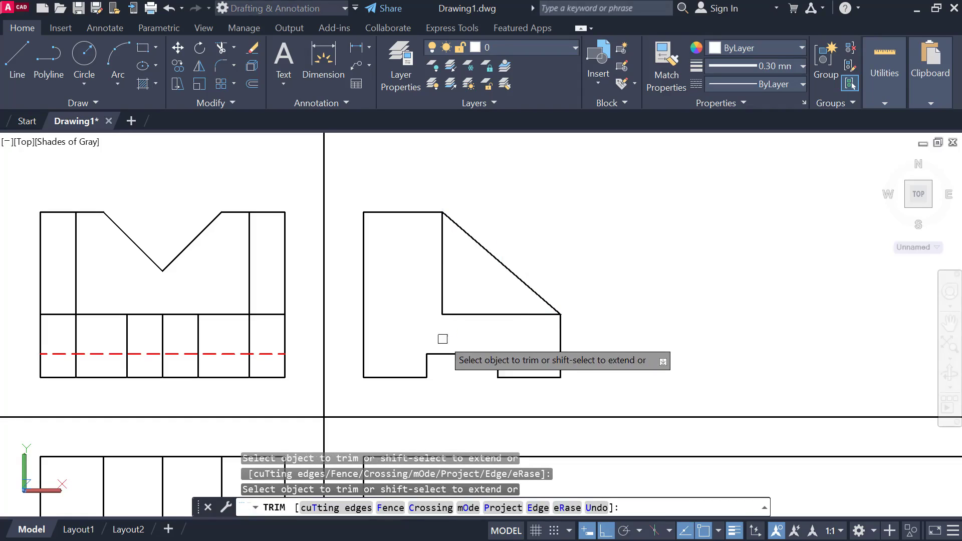
key("Escape")
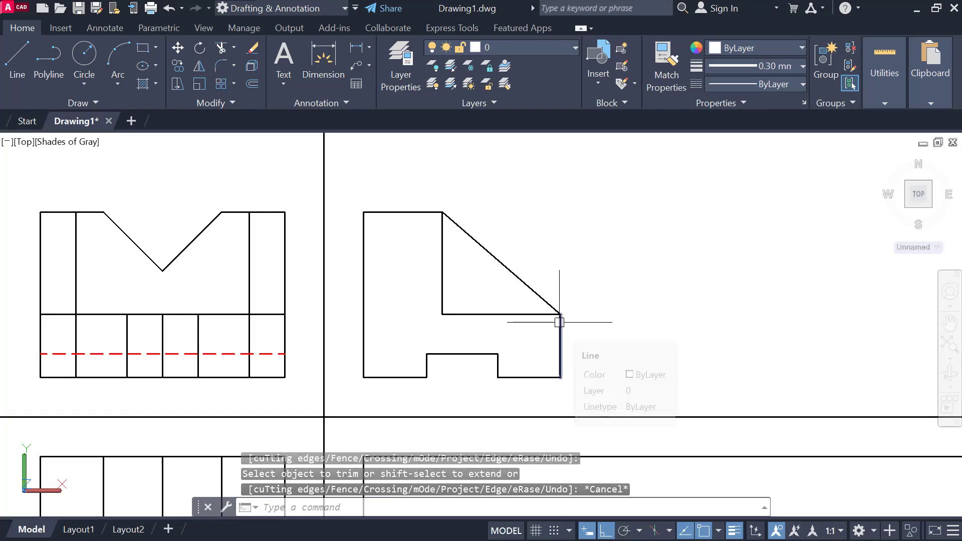
Step: Compare the V-notches in the front and top views with the side view to find missing hidden edges
scroll(466, 282, "down", 4)
middle_click_drag(387, 311, 589, 307)
scroll(858, 299, "up", 2)
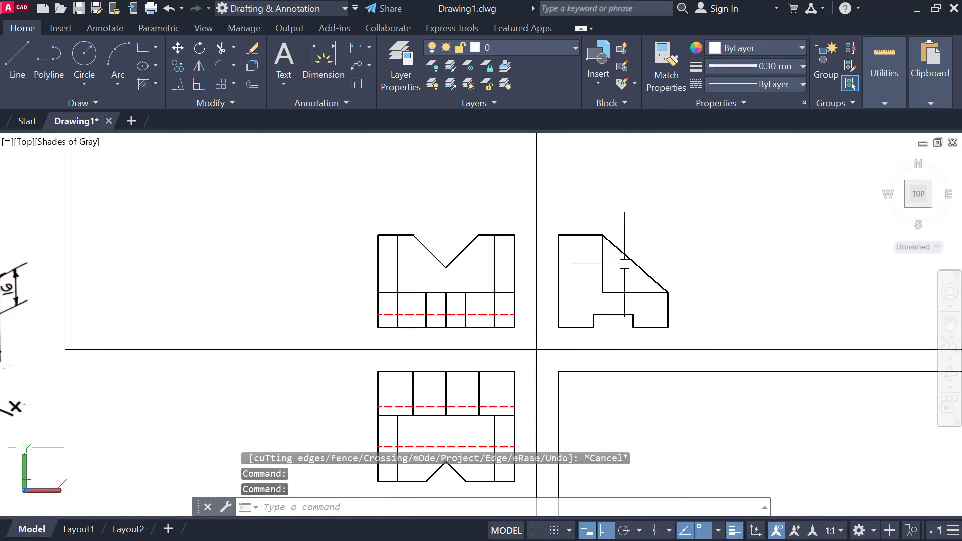
scroll(448, 272, "up", 2)
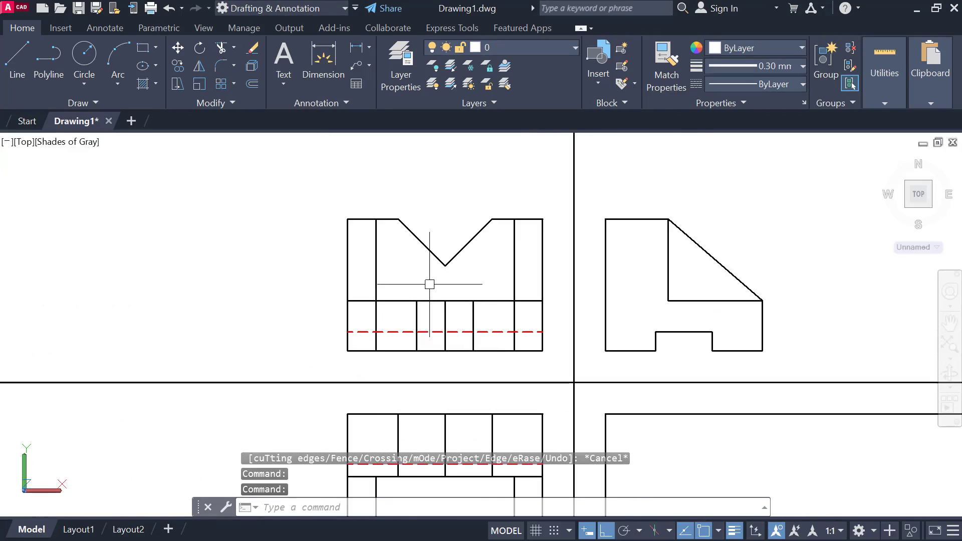
scroll(430, 279, "up", 3)
left_click(499, 242)
left_click(451, 219)
left_click(482, 272)
scroll(482, 272, "down", 3)
middle_click_drag(483, 272, 481, 154)
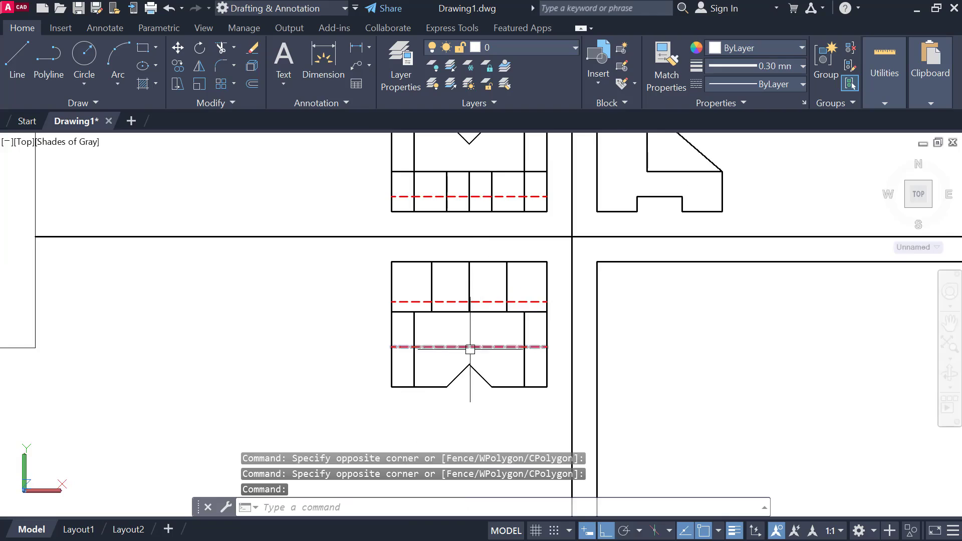
scroll(471, 347, "up", 3)
left_click(455, 365)
left_click(487, 393)
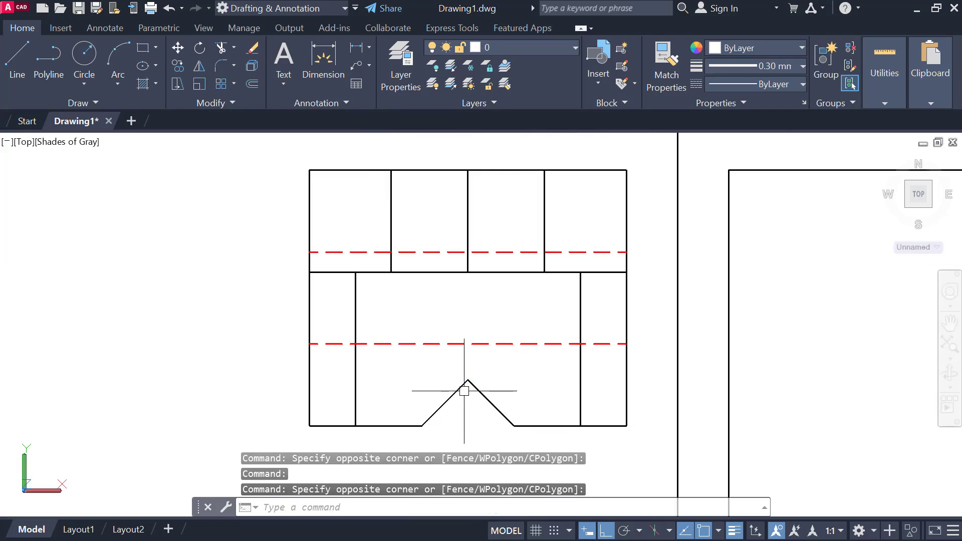
scroll(592, 328, "down", 7)
middle_click_drag(592, 328, 422, 396)
scroll(472, 292, "up", 7)
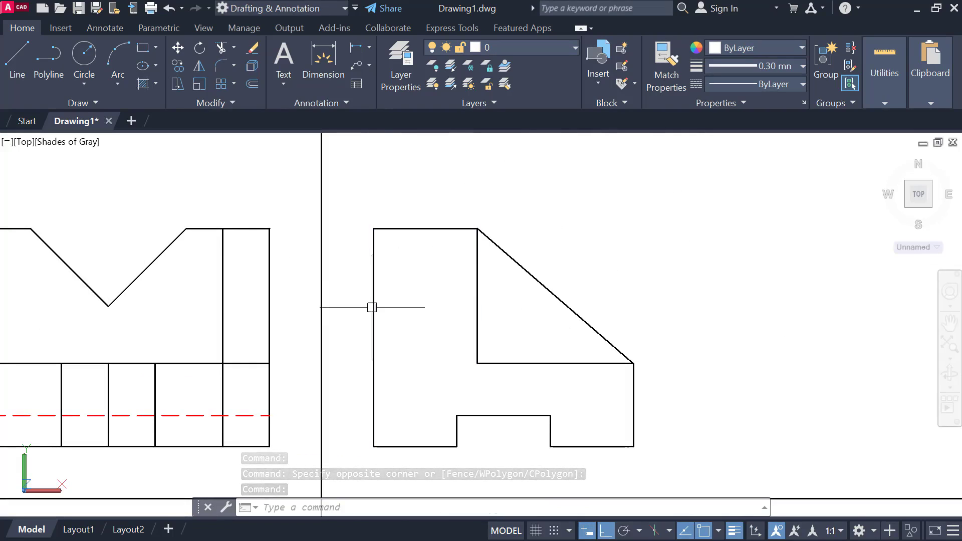
scroll(534, 191, "down", 4)
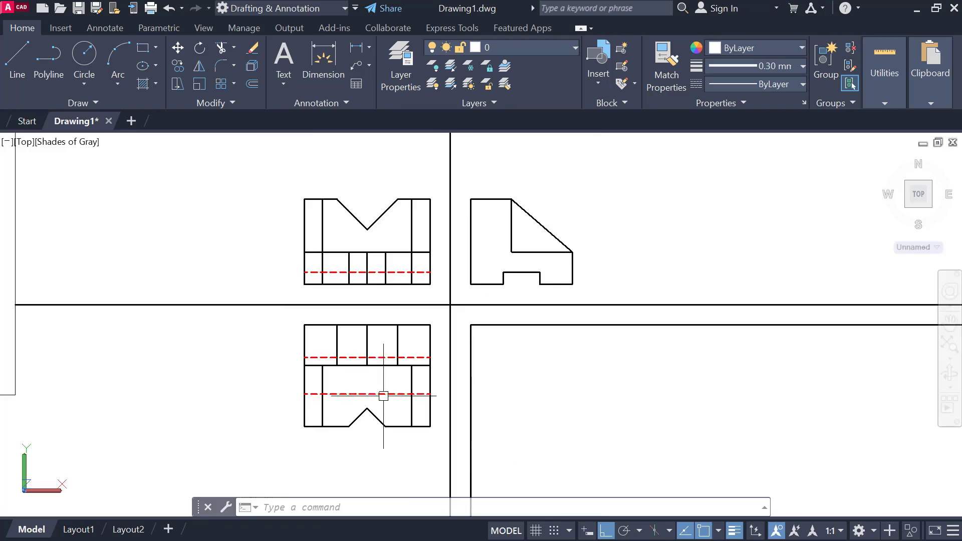
scroll(370, 411, "up", 3)
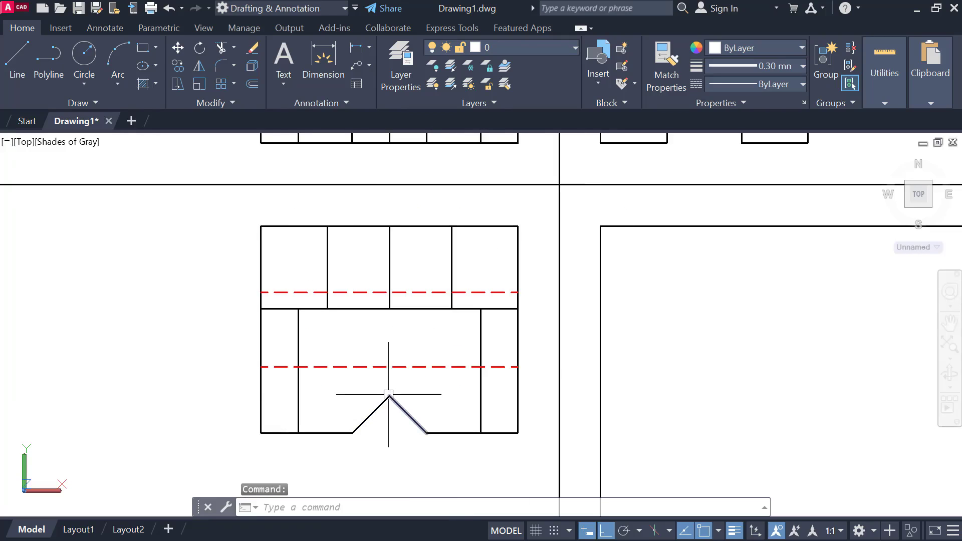
middle_click_drag(635, 276, 430, 481)
scroll(541, 320, "up", 3)
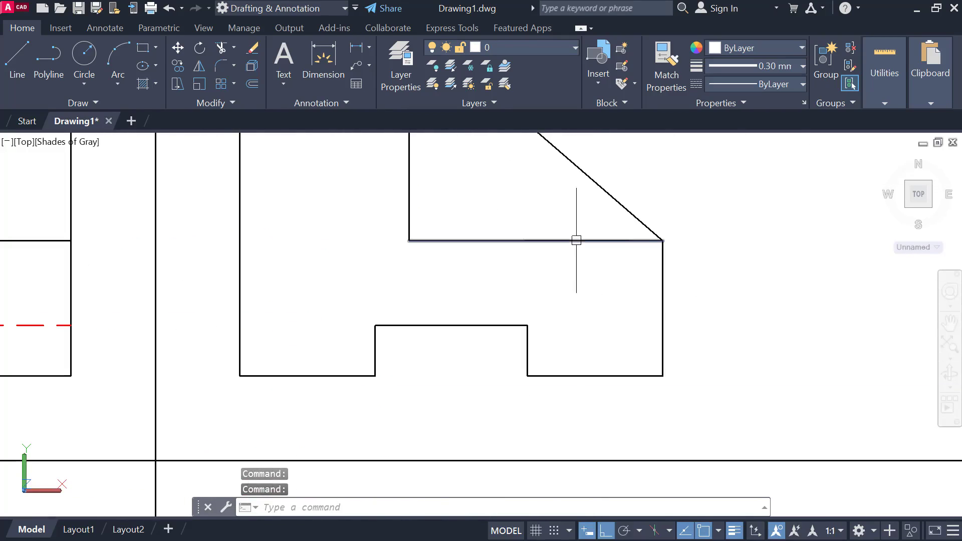
scroll(590, 269, "down", 5)
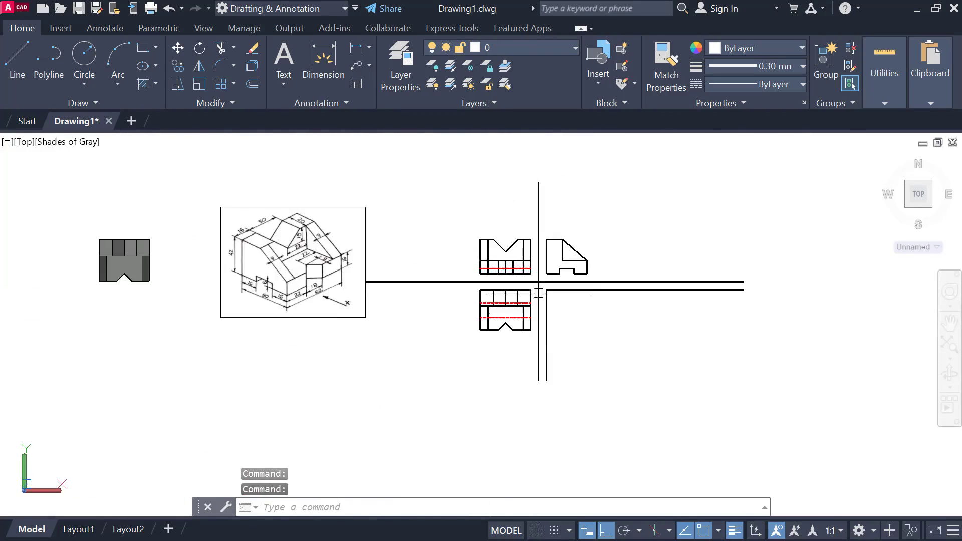
Step: Orbit to the left side of the 3D model and set the visual style to X-ray to reveal its hidden edges
middle_click_drag(250, 324, 471, 351)
key("Escape")
scroll(402, 332, "up", 6)
middle_click_drag(402, 333, 539, 189, "shift")
scroll(376, 261, "up", 2)
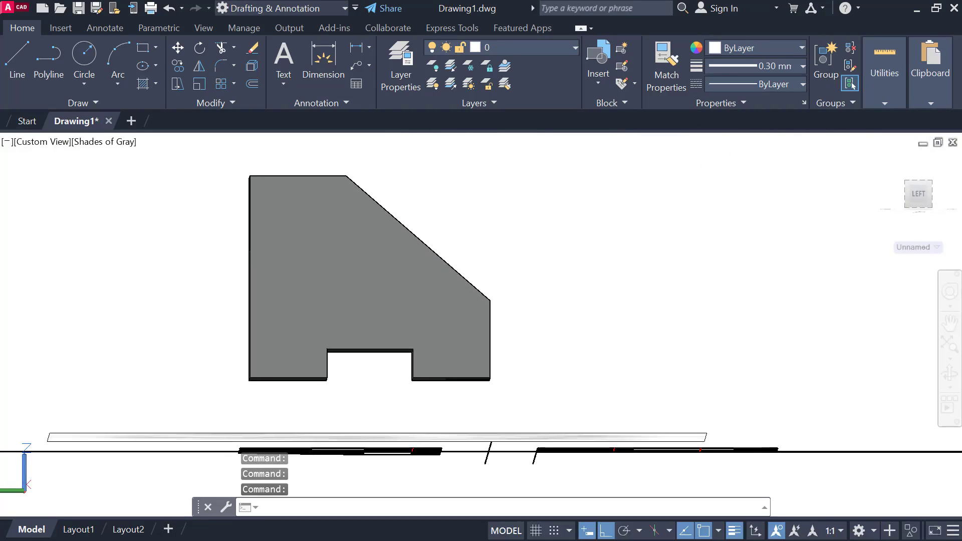
left_click(130, 142)
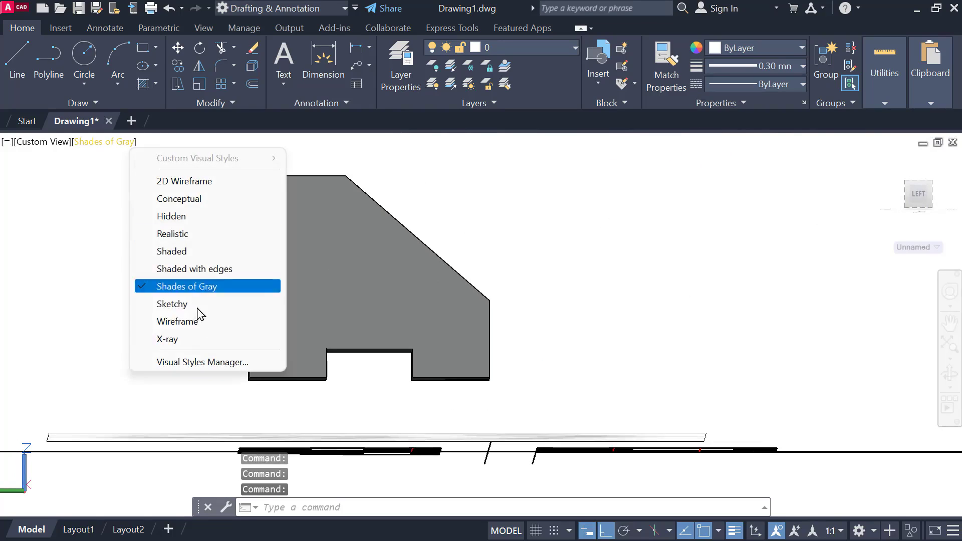
left_click(199, 337)
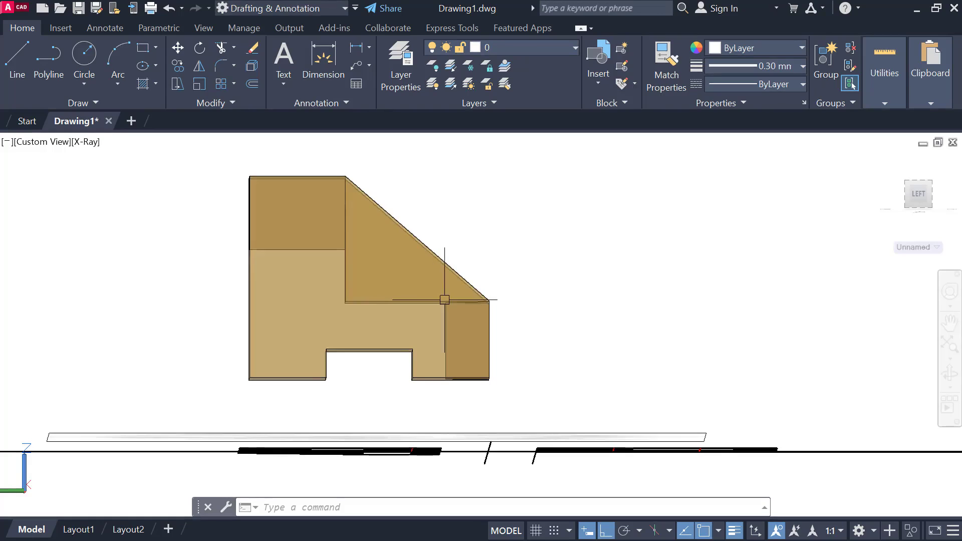
Step: Restore the Top view of the orthographic drawing
scroll(617, 273, "down", 2)
middle_click_drag(616, 272, 17, 154, "shift")
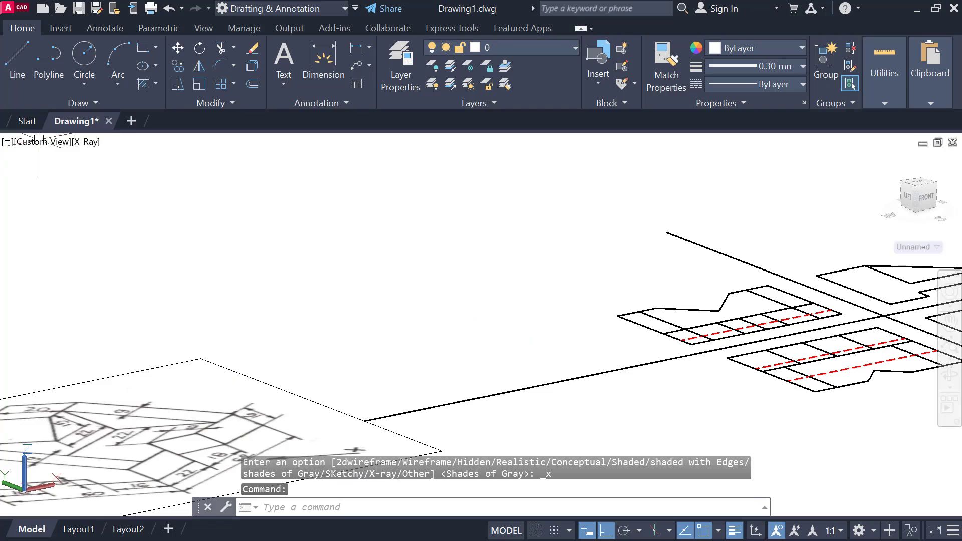
left_click(69, 180)
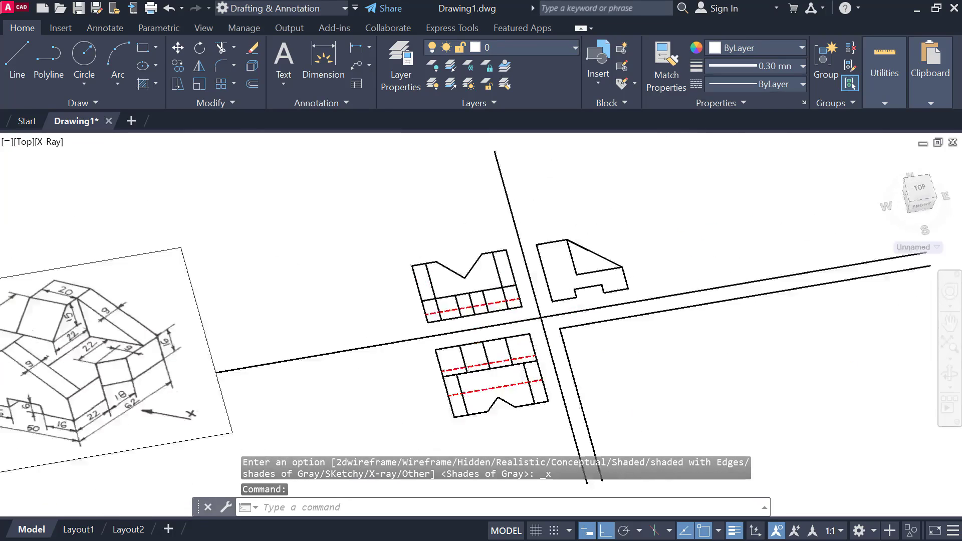
middle_click_drag(827, 320, 481, 317)
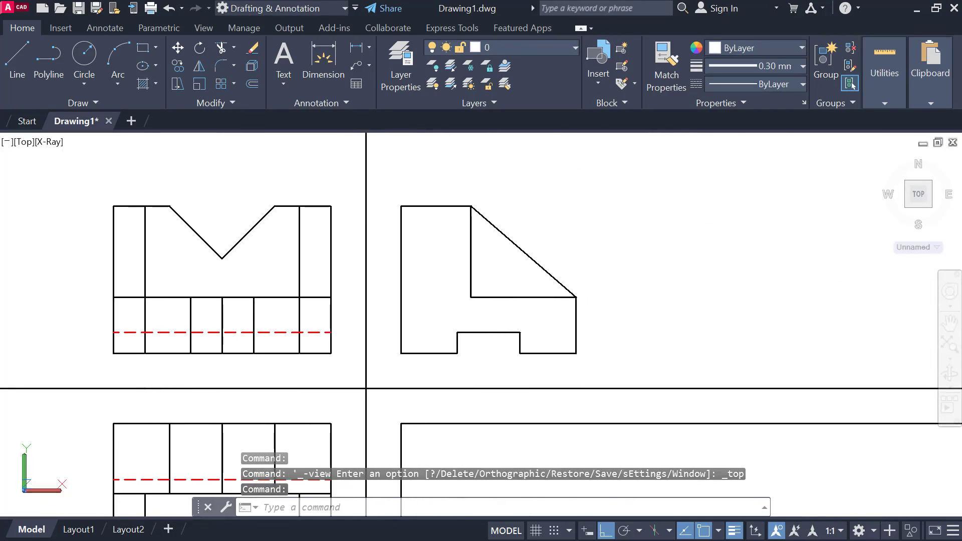
middle_click_drag(360, 310, 612, 309)
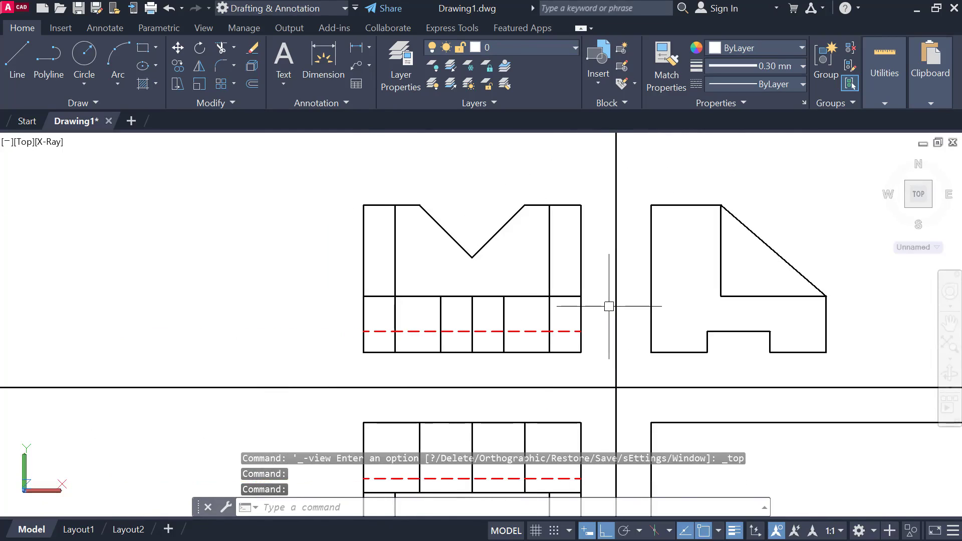
Step: Draw a horizontal ray from the front view's V-notch vertex across the side view
key("Return")
left_click(473, 258)
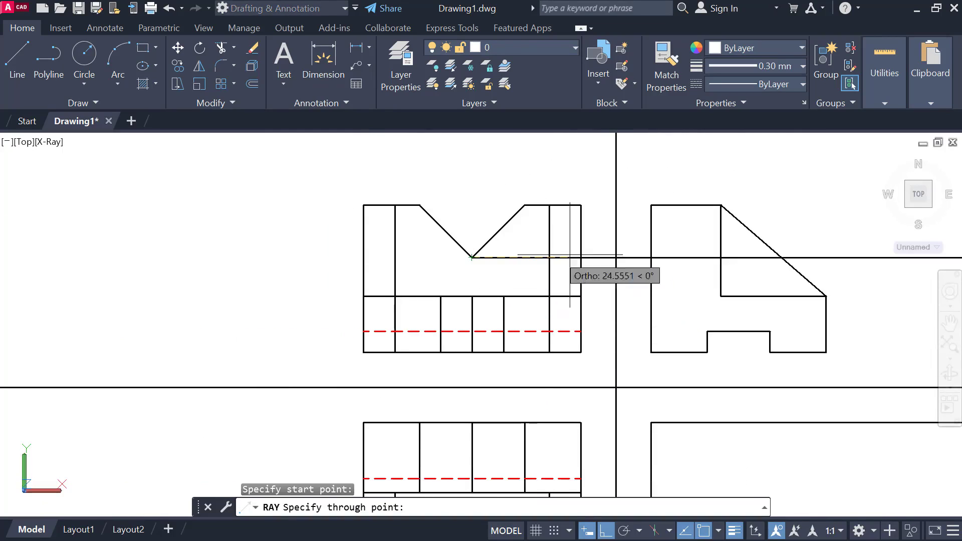
left_click(647, 257)
key("Escape")
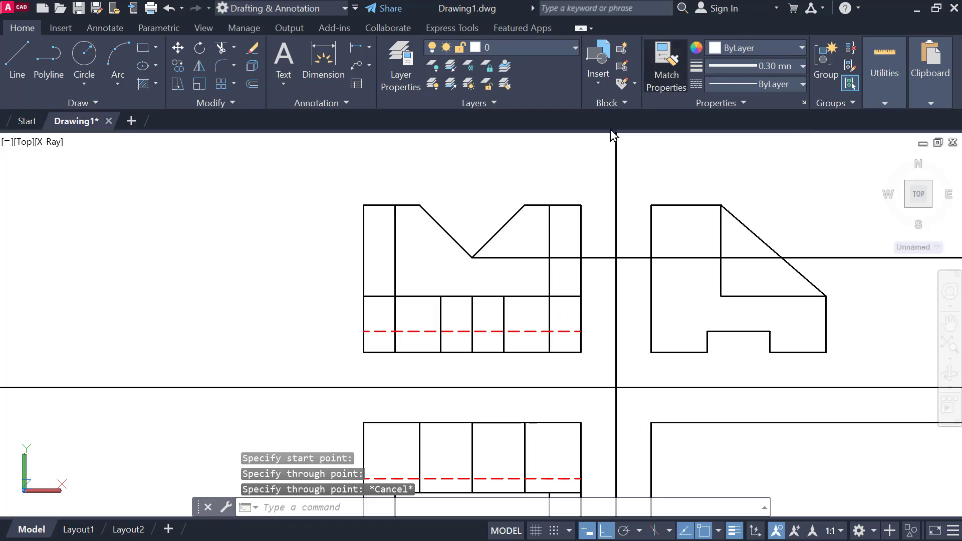
Step: Match the projection ray's properties to the front view's red dashed hidden line
left_click(660, 70)
left_click(527, 331)
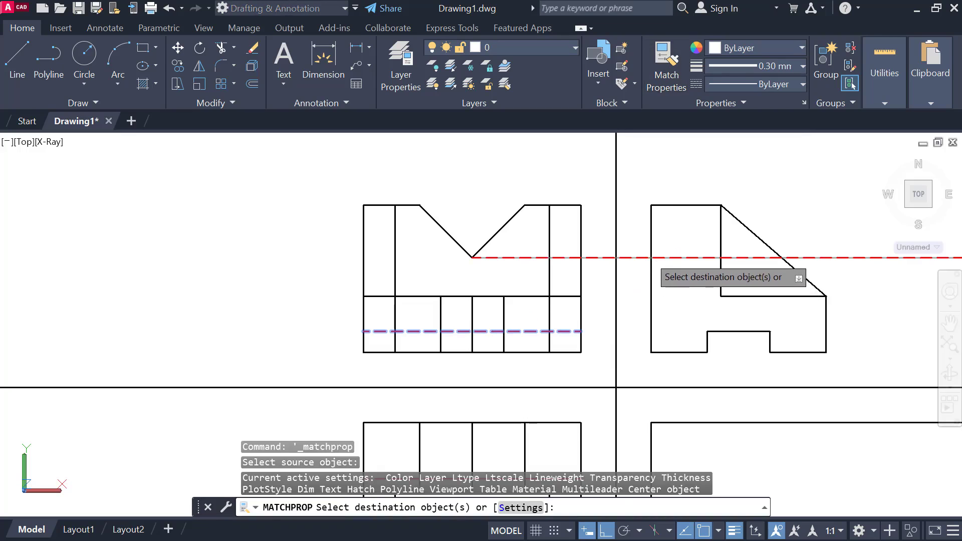
left_click(648, 256)
key("Escape")
Step: Trim the dashed ray to the span between the side view's left edge and its inner vertical line
middle_click_drag(787, 314, 719, 276)
key("Return")
key("Return")
key("Escape")
key("Return")
key("Return")
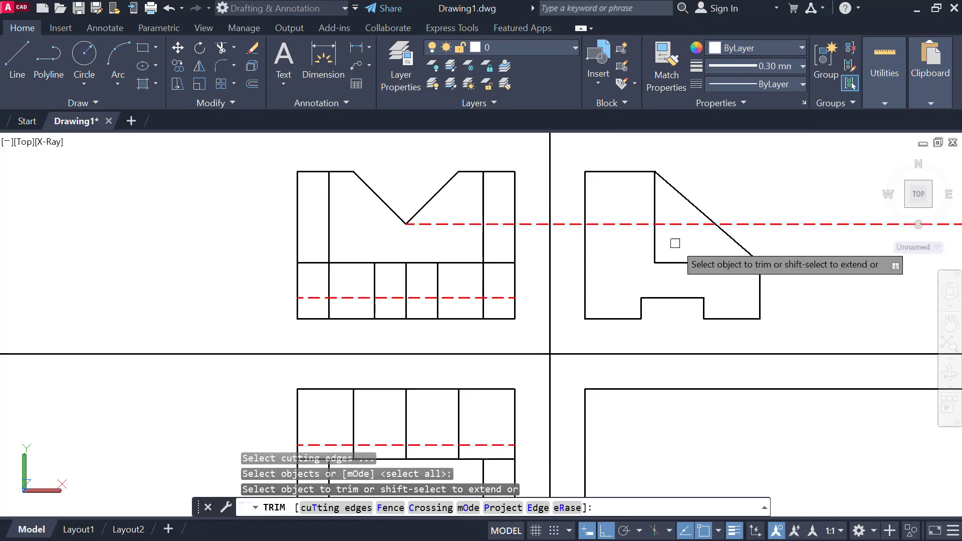
type("t")
key("Return")
left_click(673, 236)
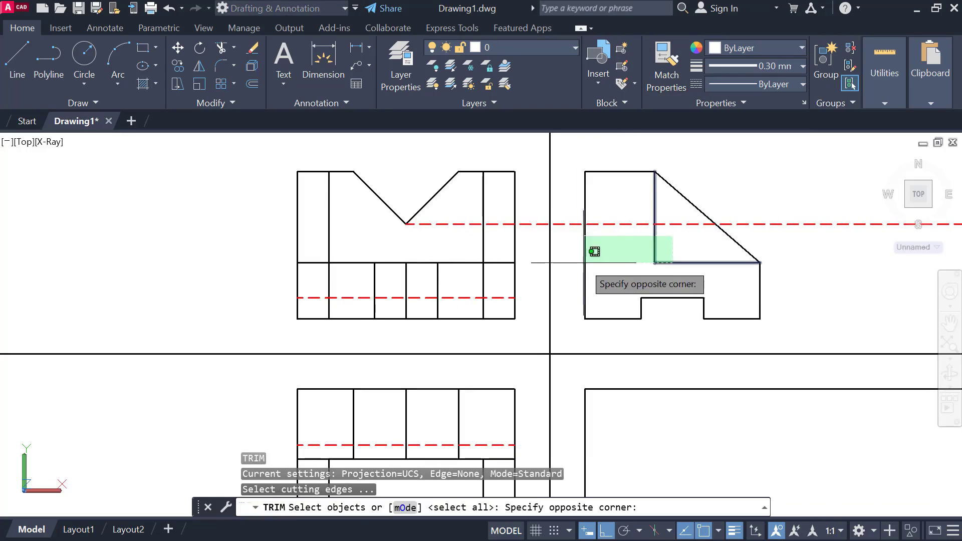
left_click(580, 261)
key("Return")
left_click(690, 224)
left_click(573, 224)
key("Escape")
Step: Examine the isometric drawing for the depth of the V-notch in the lower front face
mouse_move(579, 338)
middle_mouse_down()
mouse_move(563, 255)
mouse_move(629, 186)
middle_mouse_up()
scroll(281, 342, "down", 2)
mouse_move(280, 343)
middle_mouse_down()
mouse_move(634, 358)
mouse_move(665, 404)
middle_mouse_up()
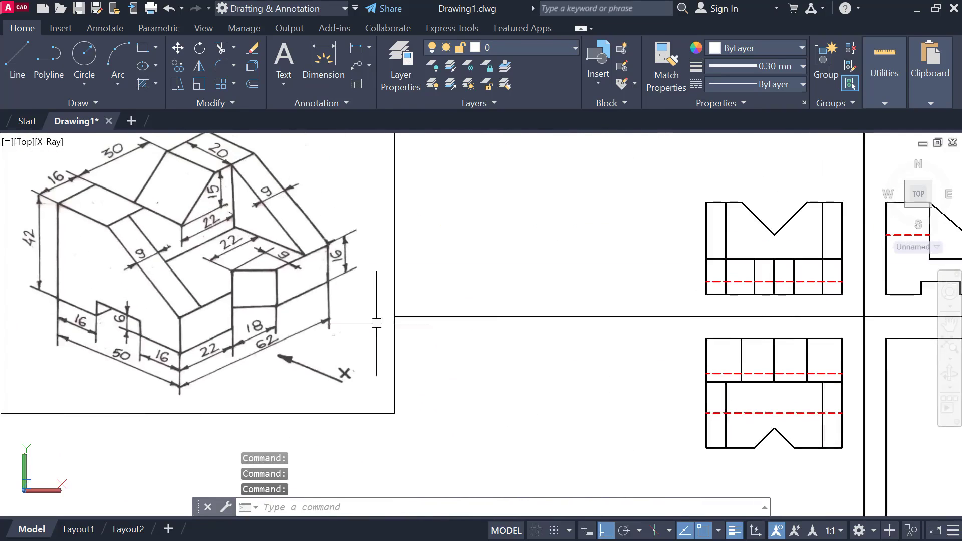
scroll(253, 260, "up", 3)
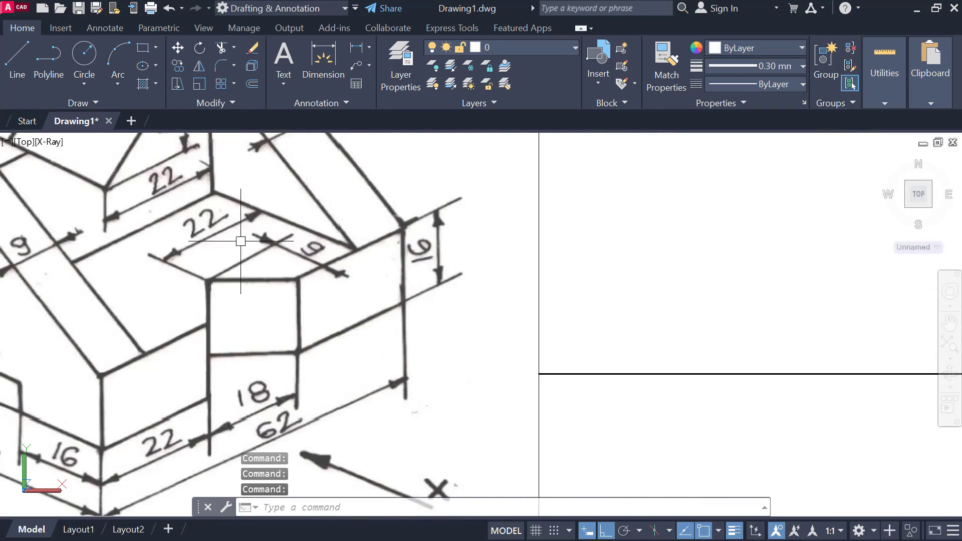
scroll(494, 339, "down", 5)
middle_click_drag(742, 328, 462, 326)
scroll(625, 316, "up", 3)
scroll(698, 307, "up", 3)
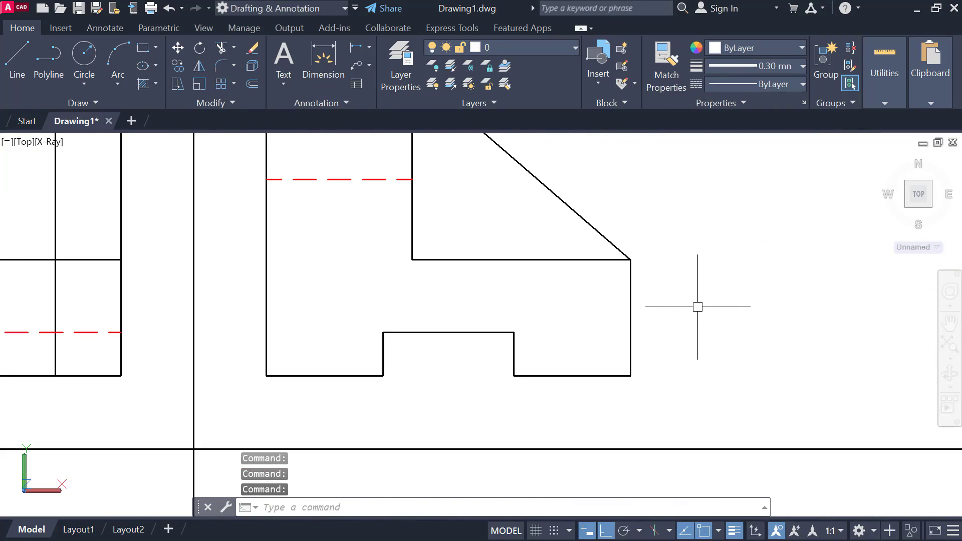
Step: Offset the side view's short right vertical edge 9 units inward
type("o")
key("Return")
type("9")
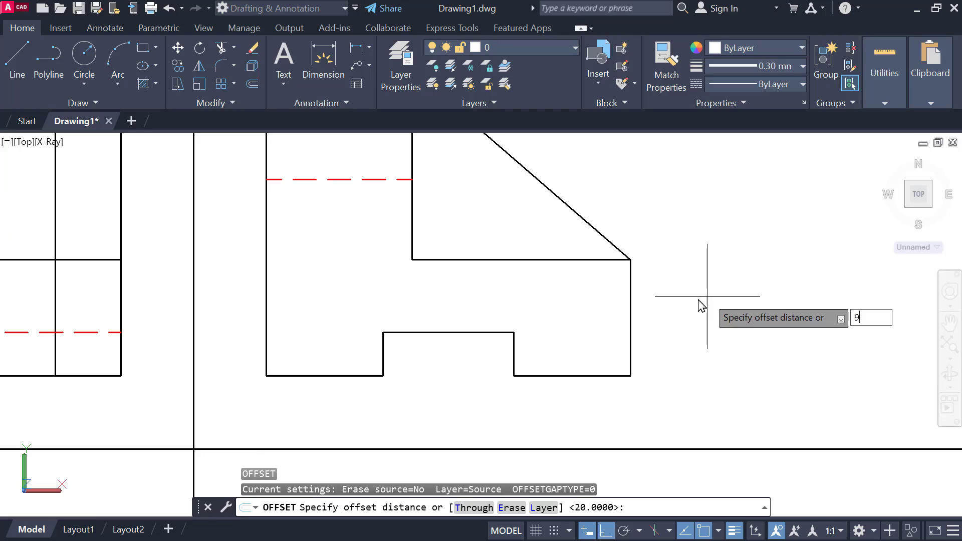
key("Return")
left_click(630, 291)
left_click(479, 314)
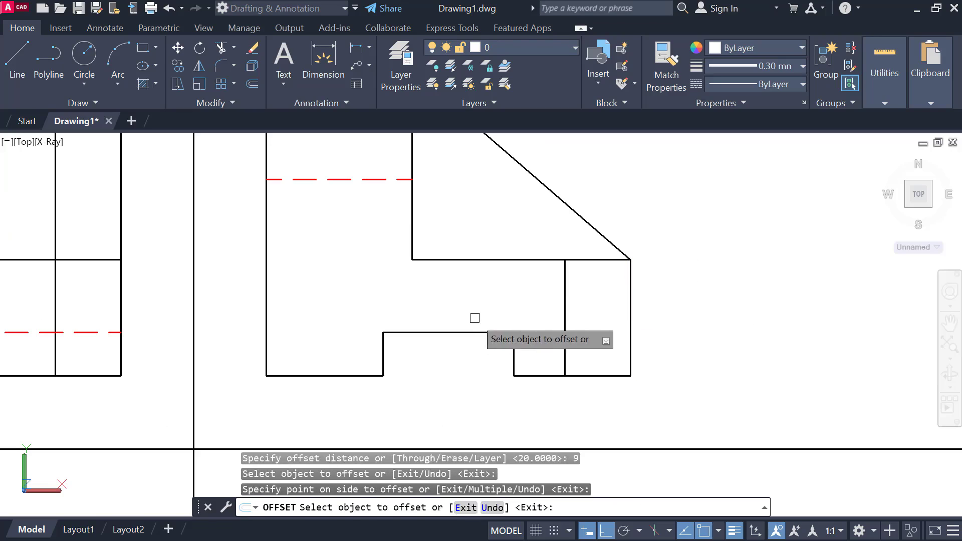
key("Escape")
Step: Match the 9-unit offset line's properties to the side view's red dashed hidden line
left_click(664, 80)
left_click(368, 184)
left_click(374, 179)
left_click(566, 273)
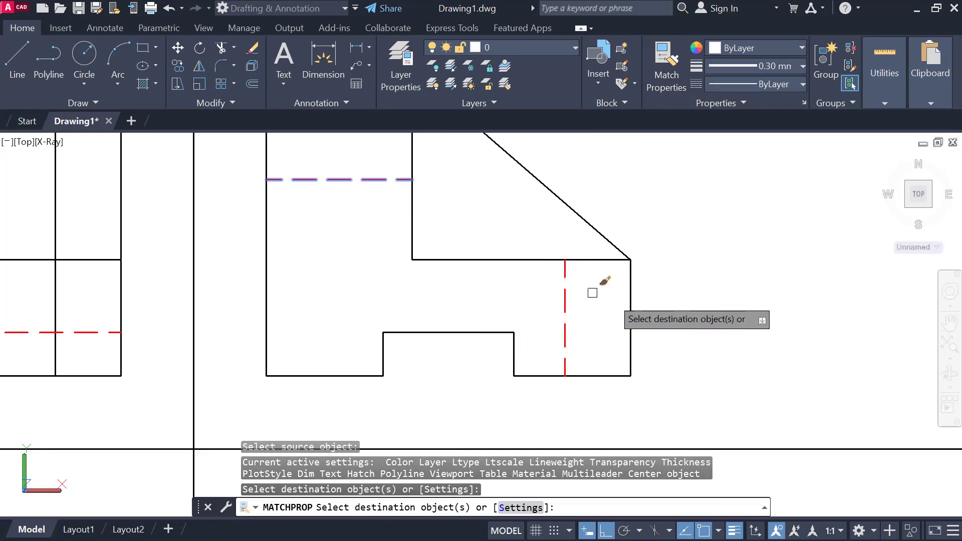
key("Escape")
scroll(625, 296, "down", 2)
middle_click_drag(664, 303, 660, 304)
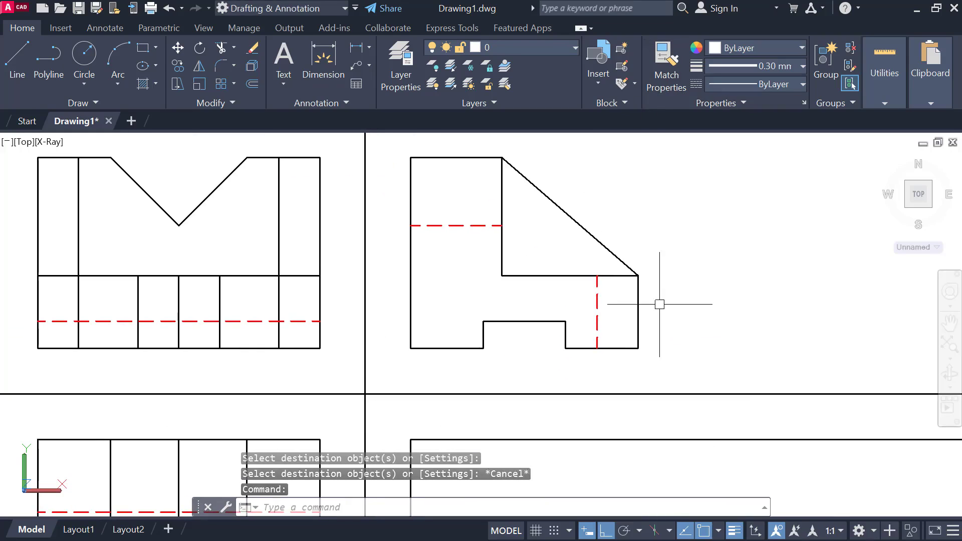
Step: Match the side view's inner vertical line and the horizontal line under the slope to the red dashed hidden line
left_click(677, 87)
left_click(496, 226)
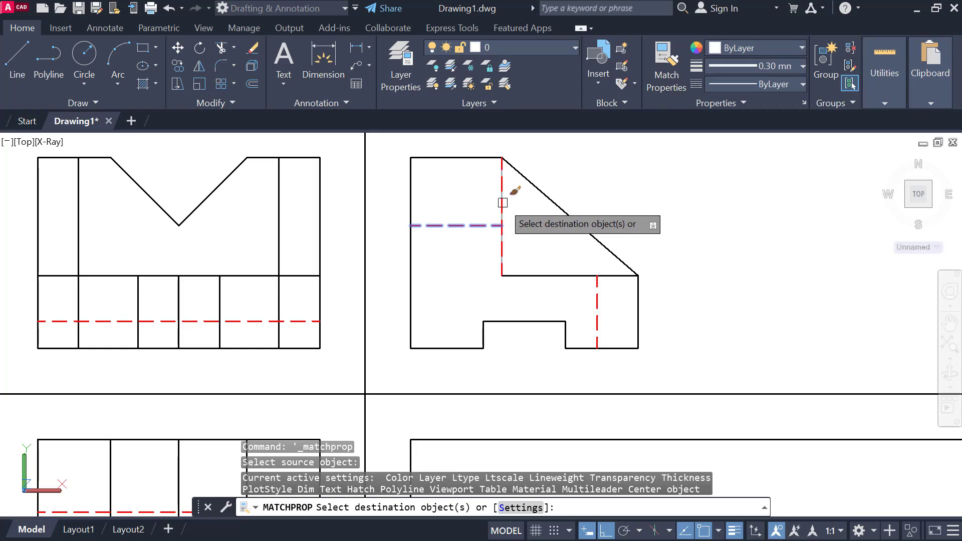
left_click(533, 275)
key("Escape")
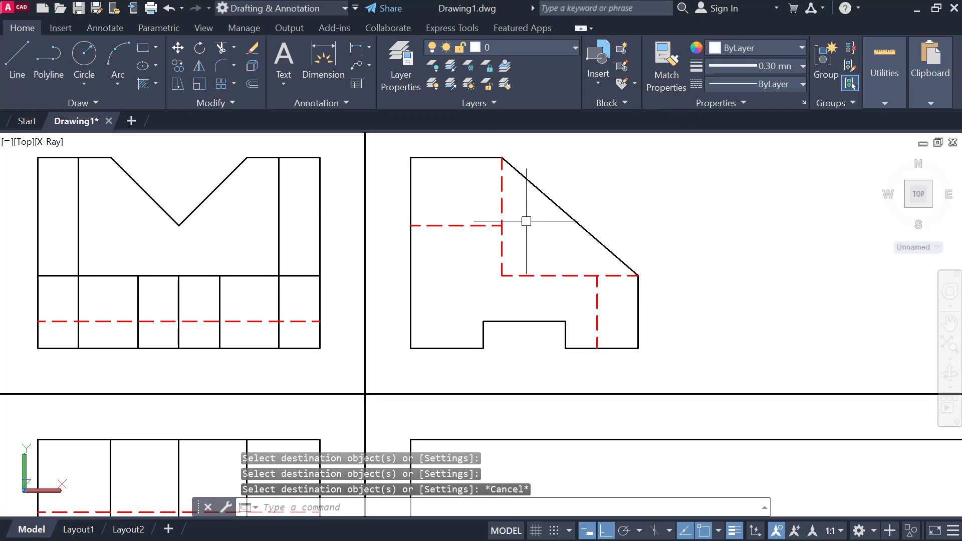
Step: Delete the leftover horizontal and vertical construction lines in the empty area below the side view
scroll(516, 279, "down", 4)
middle_click_drag(509, 321, 530, 286)
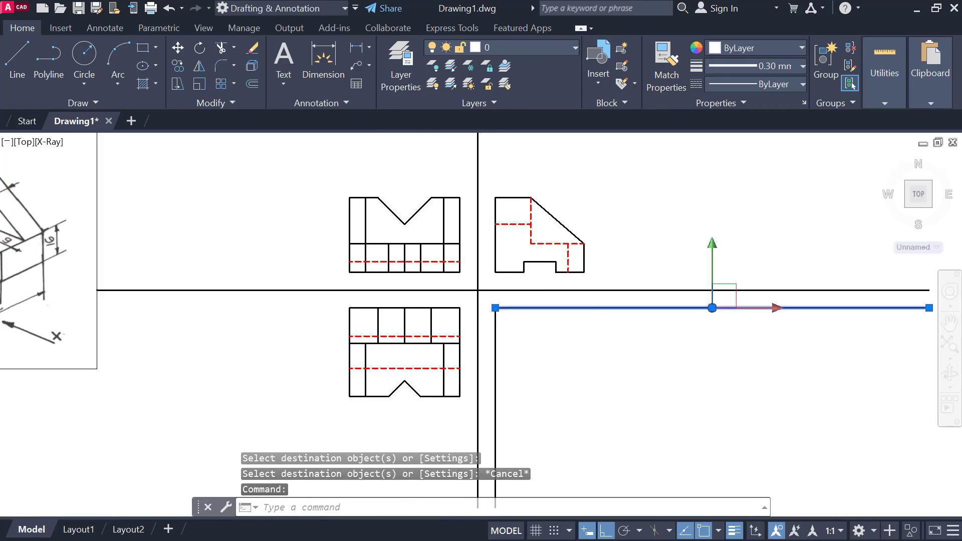
left_click(724, 307)
key("Delete")
left_click(496, 321)
key("Delete")
middle_click_drag(568, 352, 580, 358)
key("Escape")
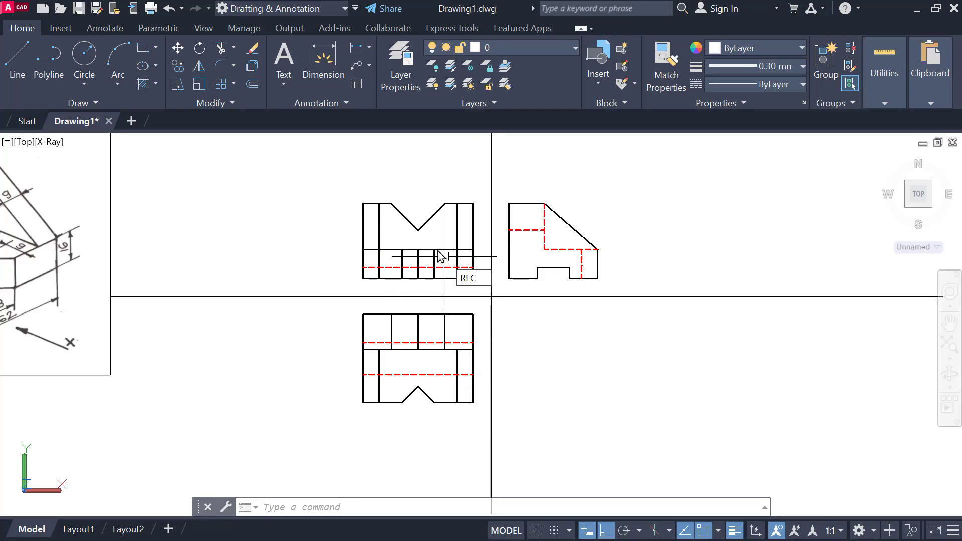
Step: Draw a rectangular border around all three views with the Rectangle command
type("REC")
key("Return")
left_click(315, 157)
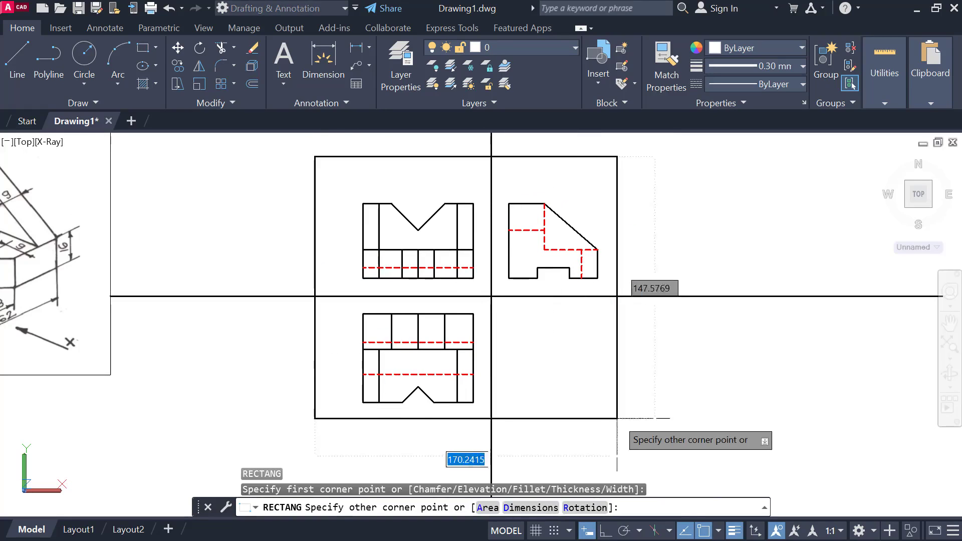
left_click(642, 453)
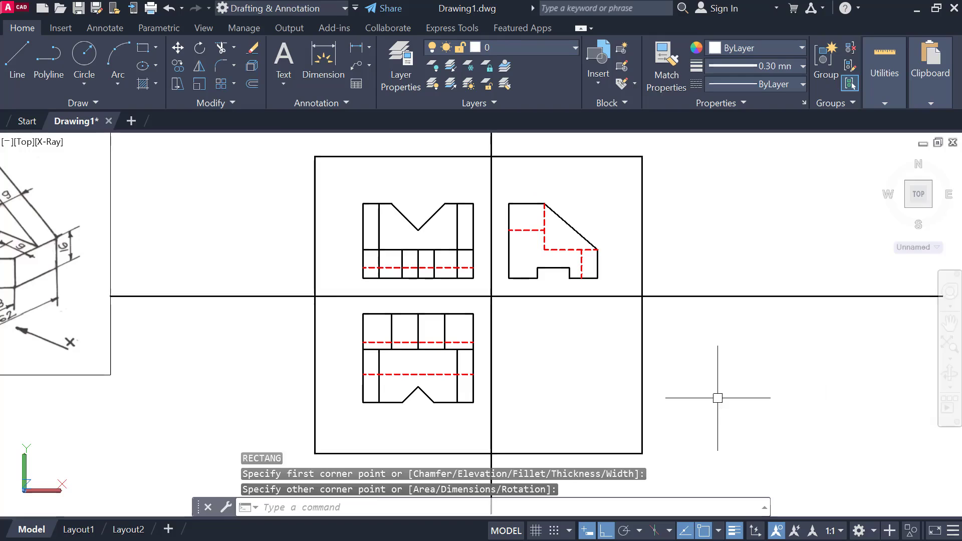
Step: Trim the horizontal and vertical dividing lines where they extend outside the rectangular border on all four sides
key("Return")
left_click(754, 270)
left_click(709, 351)
middle_click_drag(692, 290, 692, 371)
left_click(590, 187)
left_click(396, 213)
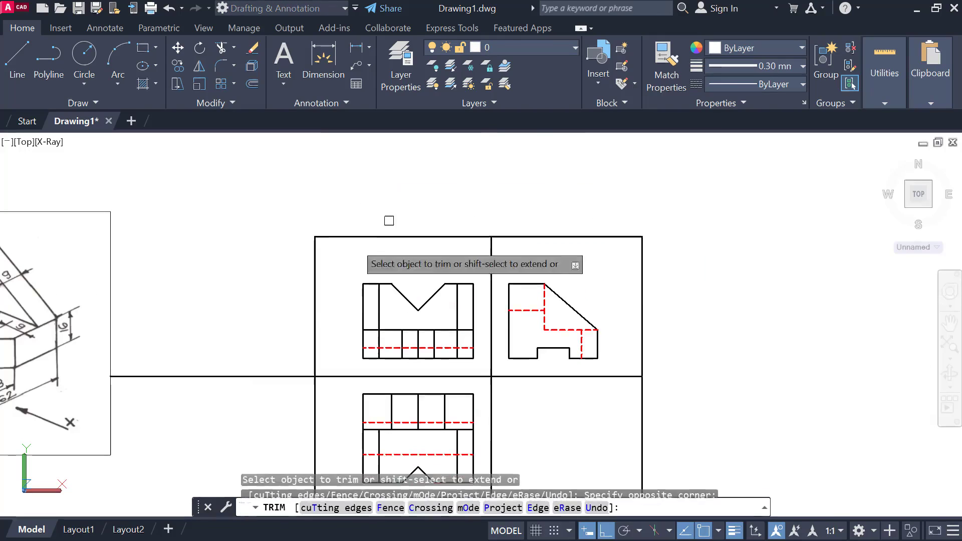
middle_click_drag(393, 216, 459, 157)
left_click(300, 316)
middle_click_drag(224, 392, 218, 282)
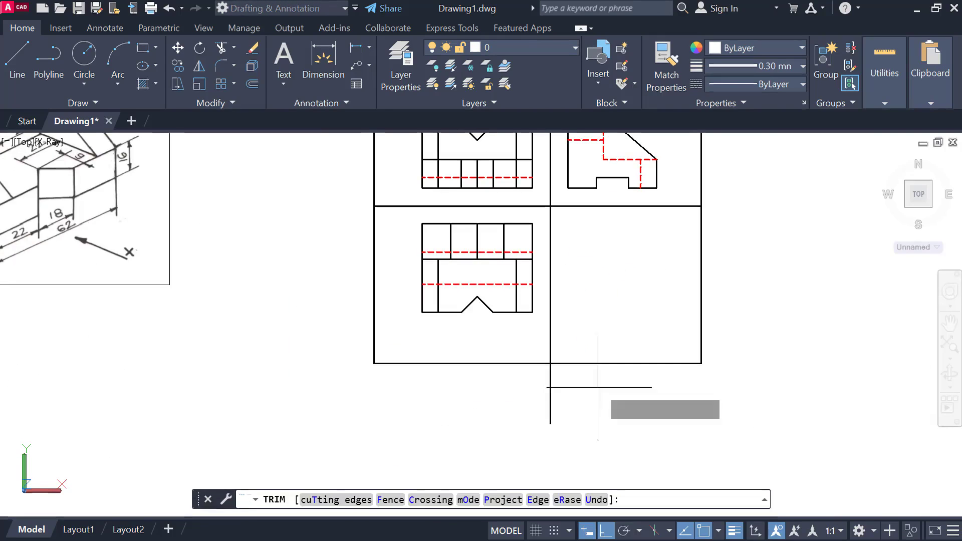
left_click(521, 407)
left_click(585, 381)
key("Escape")
middle_click_drag(604, 338, 538, 422)
scroll(537, 420, "down", 2)
scroll(507, 359, "up", 3)
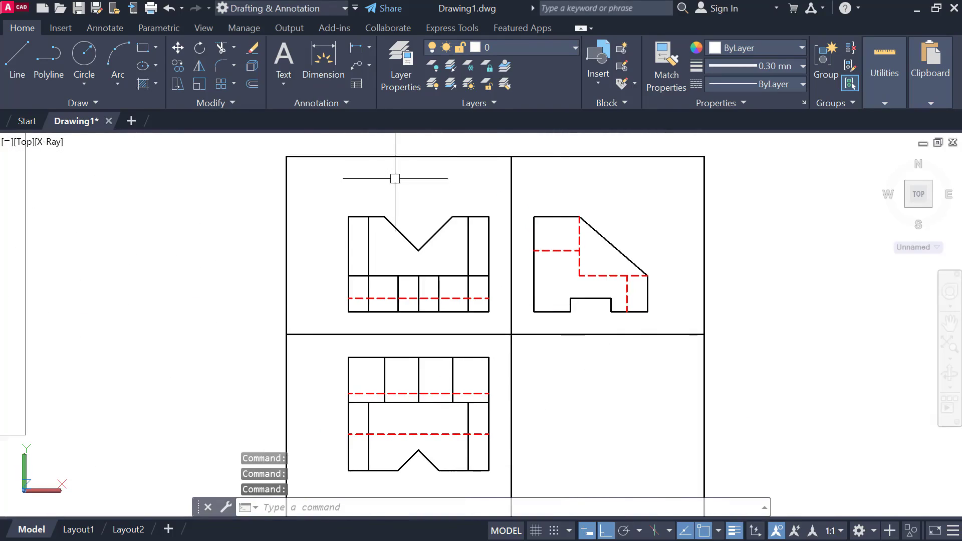
left_click(369, 50)
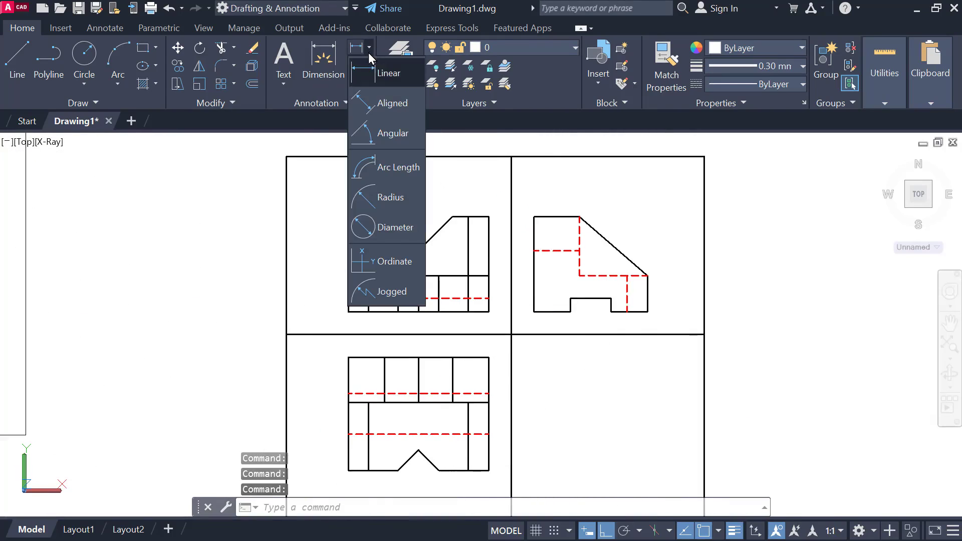
left_click(389, 73)
scroll(488, 216, "up", 2)
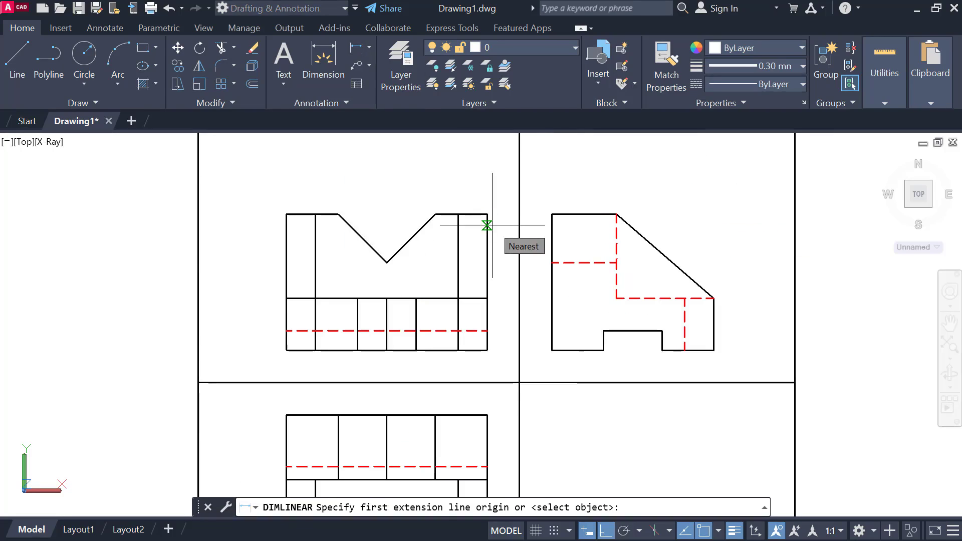
scroll(402, 369, "up", 2)
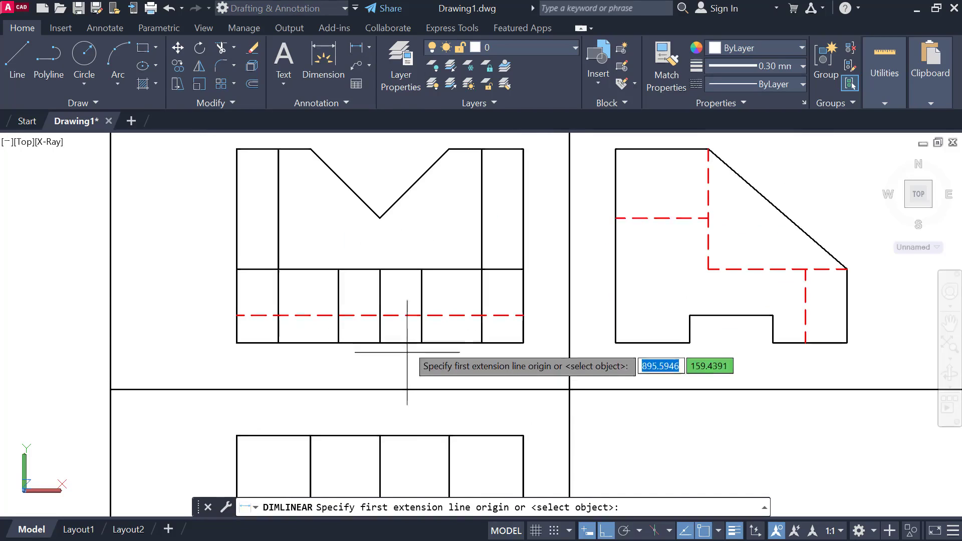
scroll(322, 344, "down", 4)
scroll(316, 351, "up", 3)
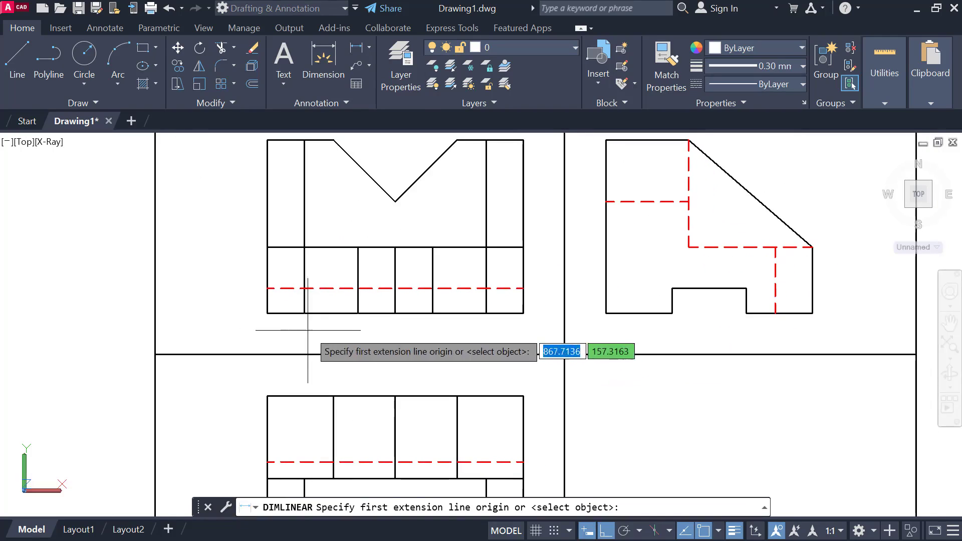
key("Escape")
type("TR")
key("Return")
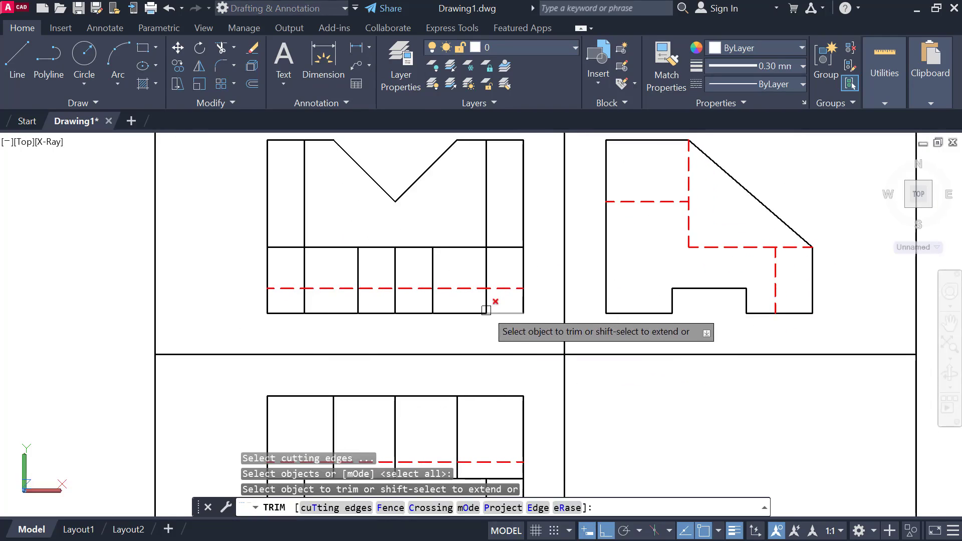
key("Escape")
Step: Delete the lower segments of the front view's two outer inner-vertical lines, below the horizontal step line
left_click(486, 273)
key("Delete")
left_click(304, 261)
key("Delete")
Step: Add a linear dimension for the front view's overall width below its bottom edge
scroll(485, 318, "down", 2)
mouse_move(485, 317)
middle_mouse_down()
mouse_move(468, 232)
mouse_move(442, 266)
mouse_move(455, 273)
middle_mouse_up()
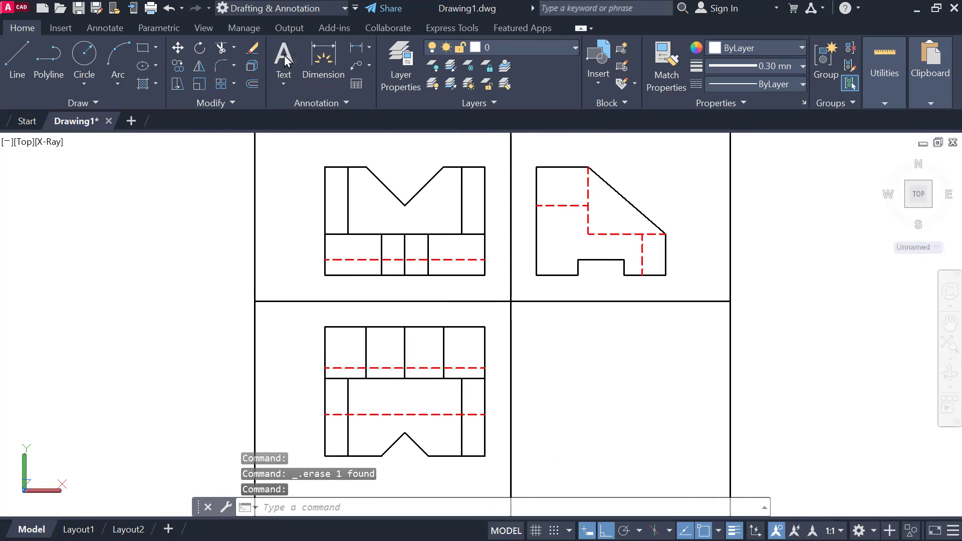
left_click(356, 47)
scroll(364, 310, "up", 2)
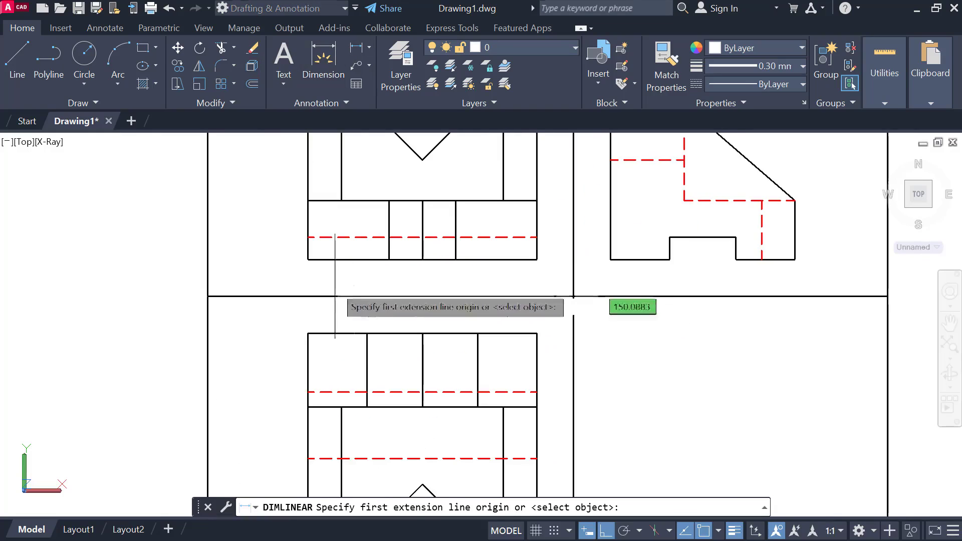
left_click(307, 259)
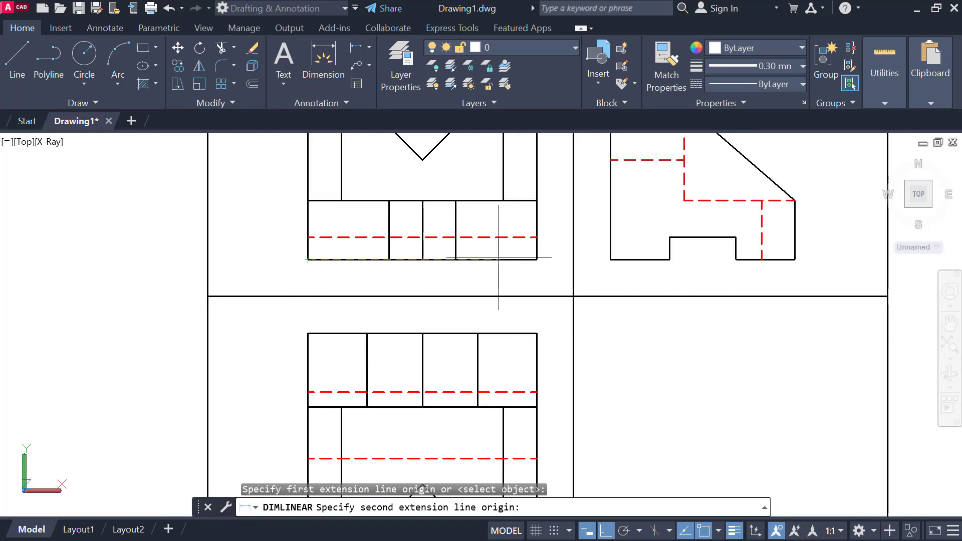
left_click(537, 259)
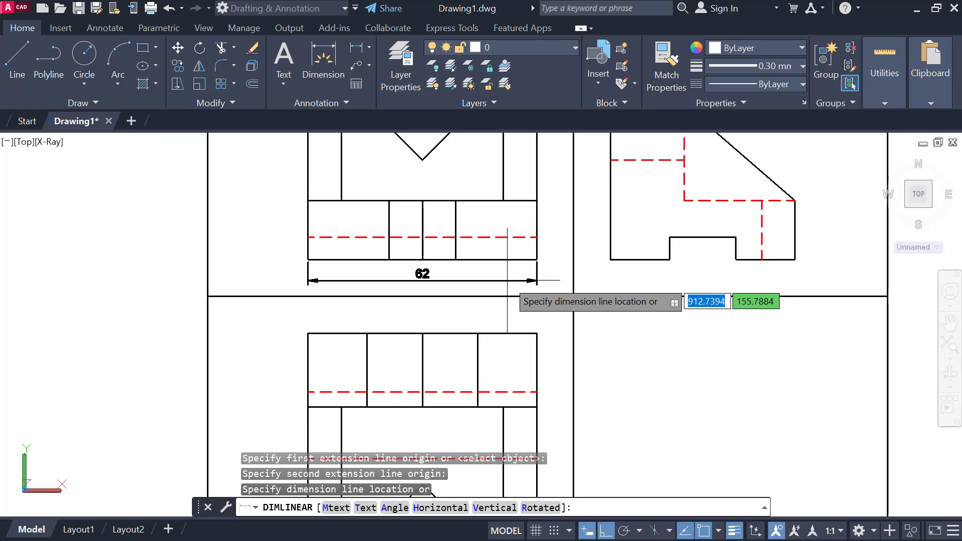
left_click(510, 280)
key("Escape")
key("Escape")
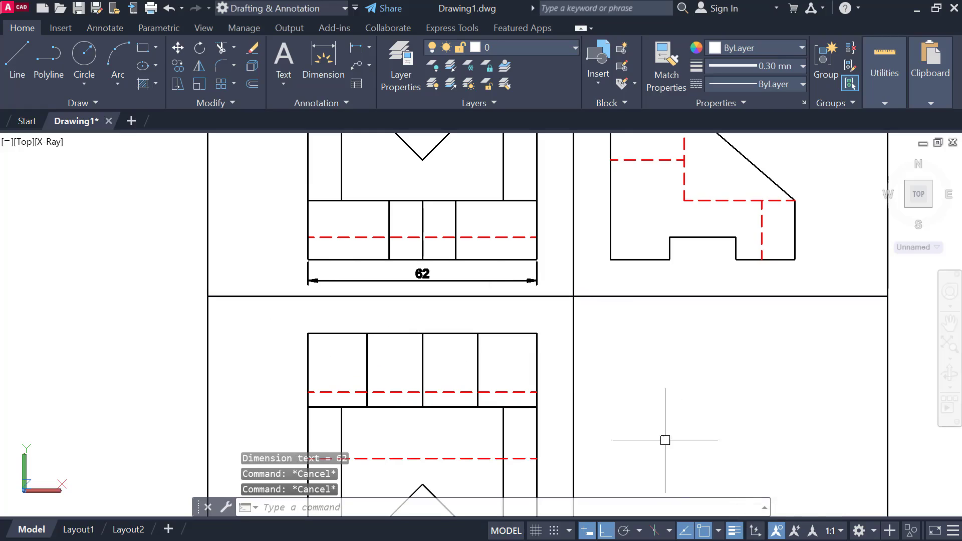
Step: Set the lineweight of the front view's width dimension to ByLayer
left_click(497, 283)
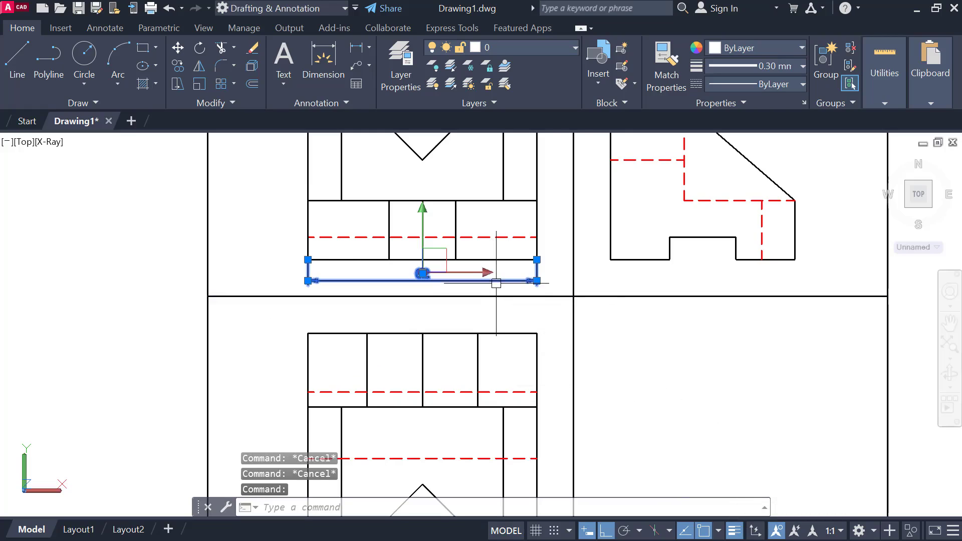
key("Escape")
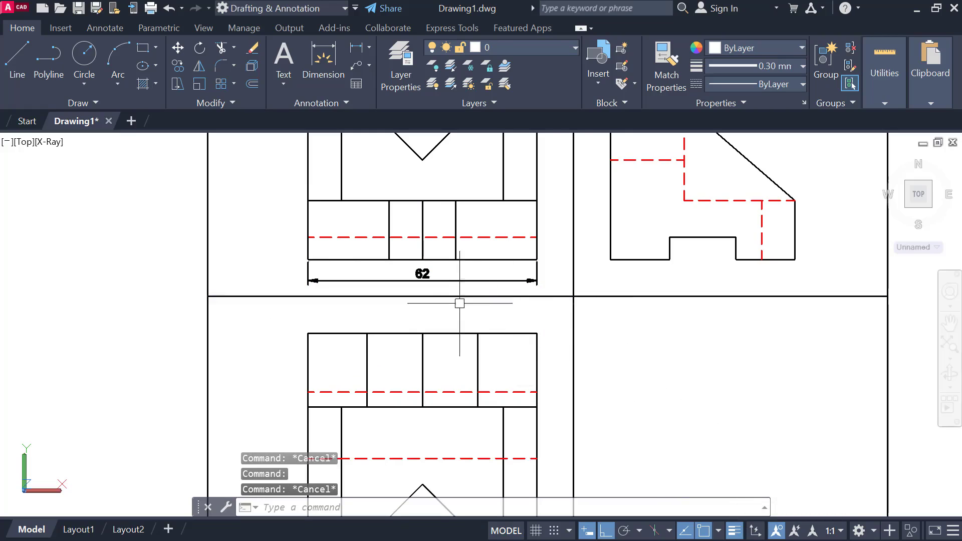
left_click(489, 279)
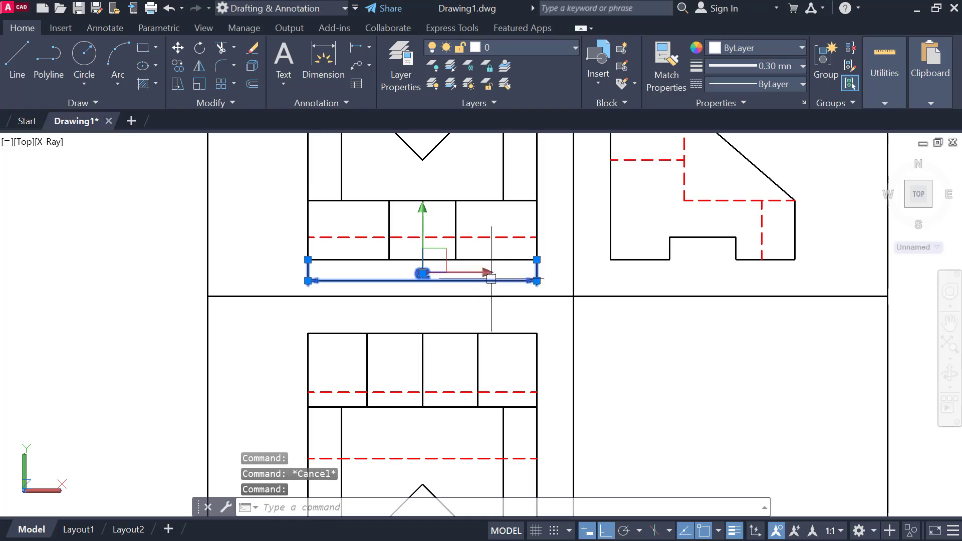
left_click(778, 66)
scroll(777, 119, "up", 4)
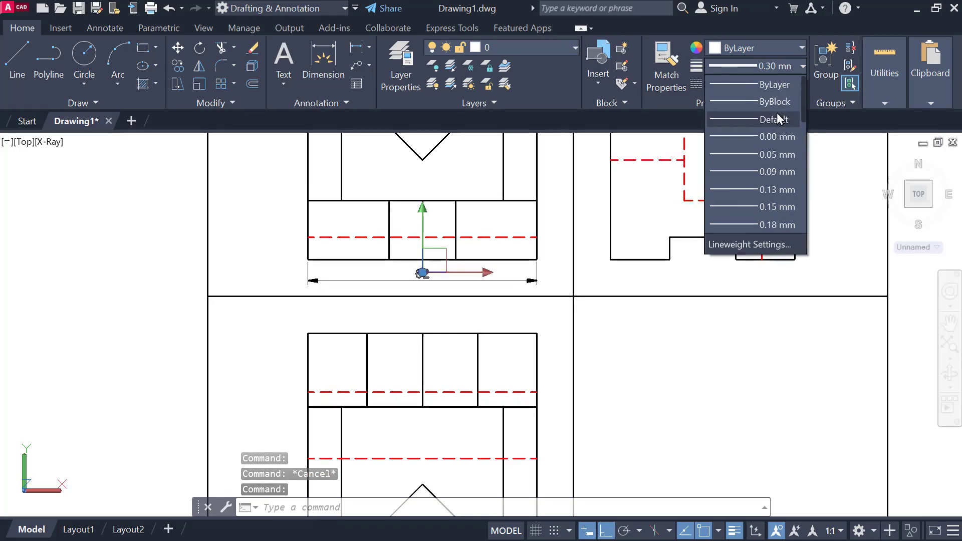
left_click(781, 85)
key("Escape")
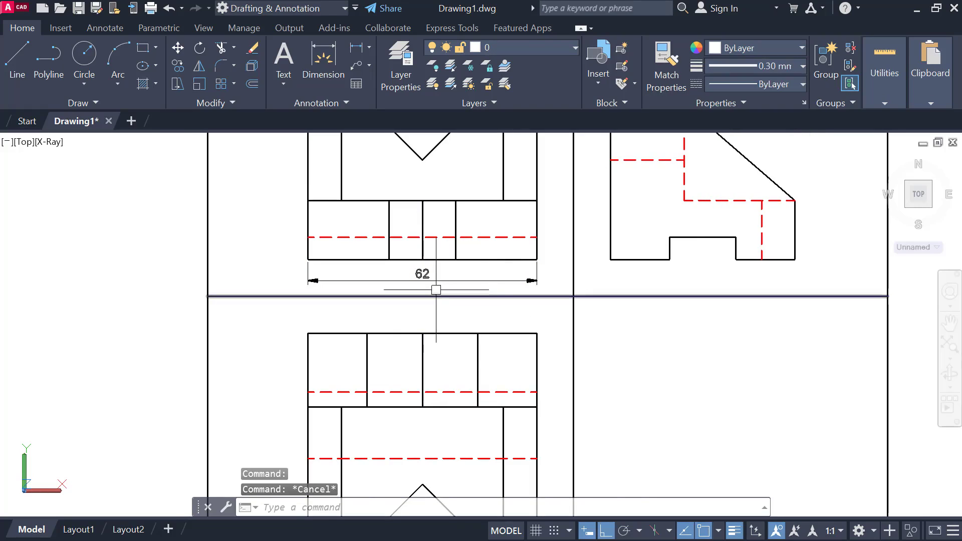
Step: Set the current lineweight for new objects to ByLayer
scroll(434, 289, "up", 3)
scroll(434, 288, "down", 4)
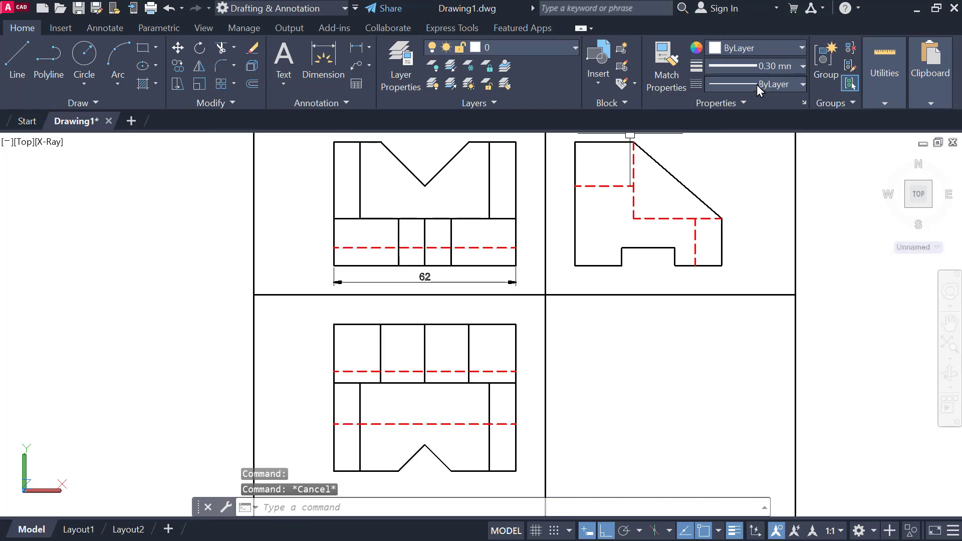
left_click(771, 66)
scroll(765, 93, "up", 1)
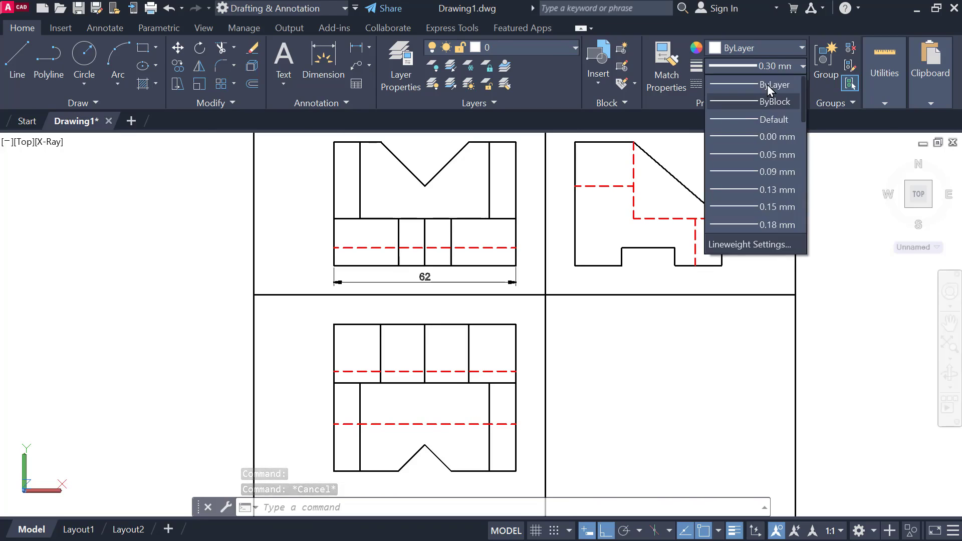
left_click(769, 82)
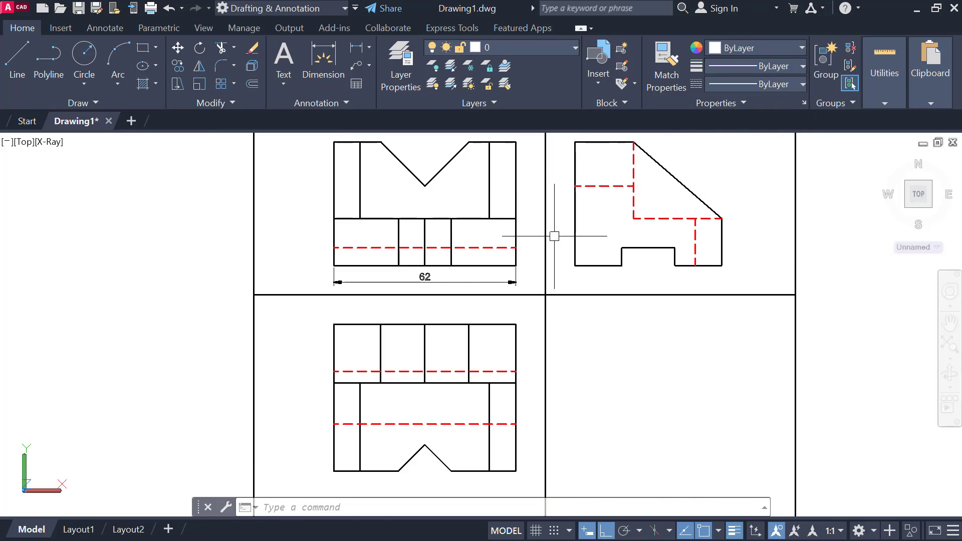
Step: Add a vertical linear dimension for the height of the front view's lower block, beside its right edge
left_click(365, 49)
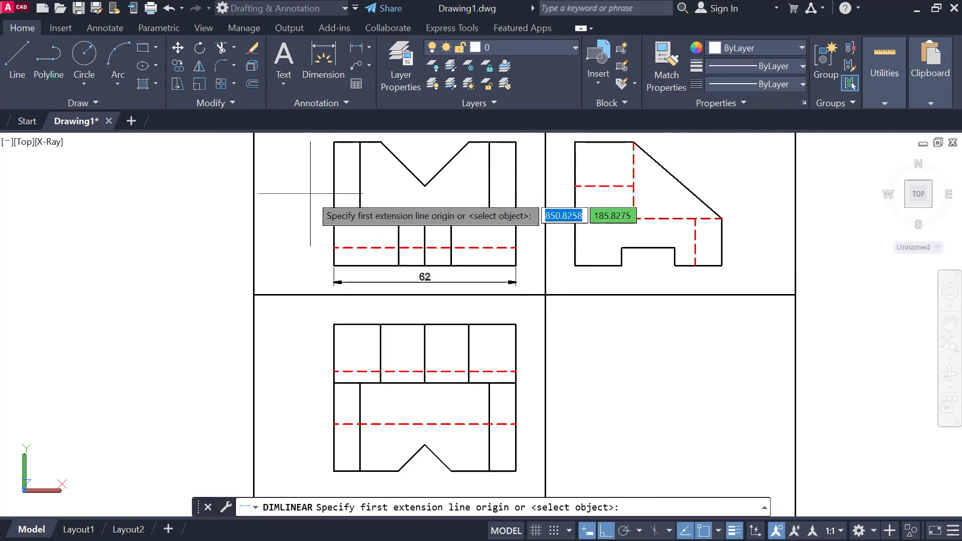
middle_click_drag(321, 245, 324, 266)
scroll(530, 260, "up", 3)
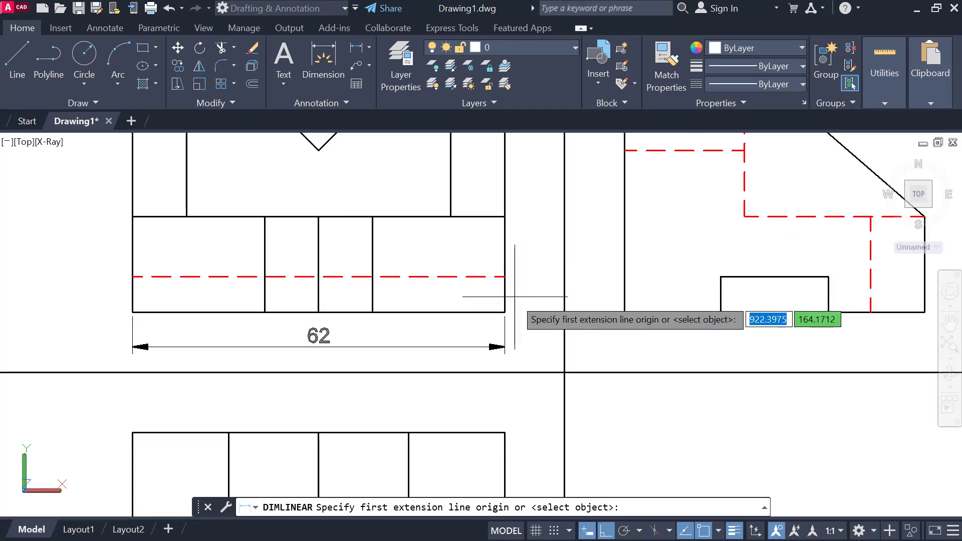
left_click(505, 311)
left_click(504, 216)
left_click(538, 221)
Step: Add a vertical linear dimension for the front view's overall height, beside its left edge
middle_click_drag(539, 178, 532, 251)
scroll(527, 262, "down", 2)
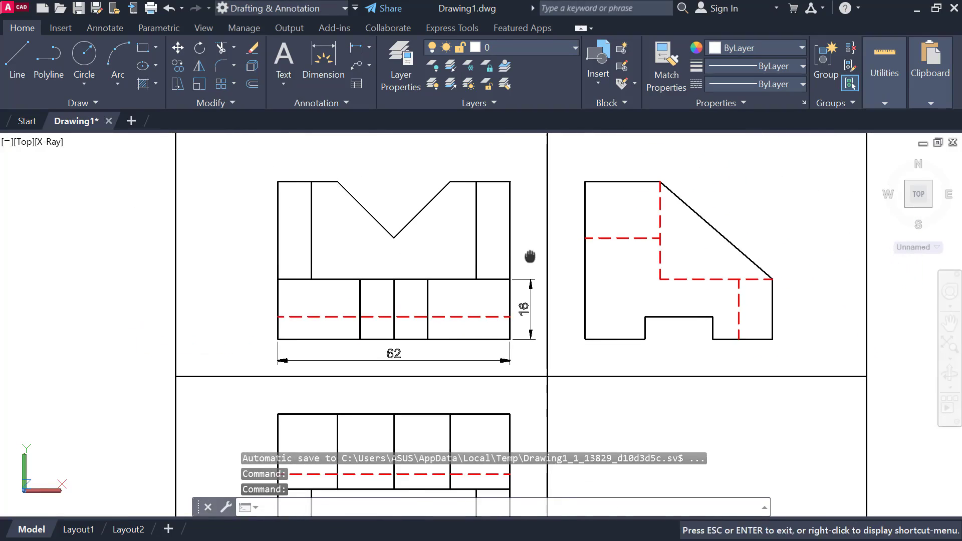
key("Return")
left_click(278, 339)
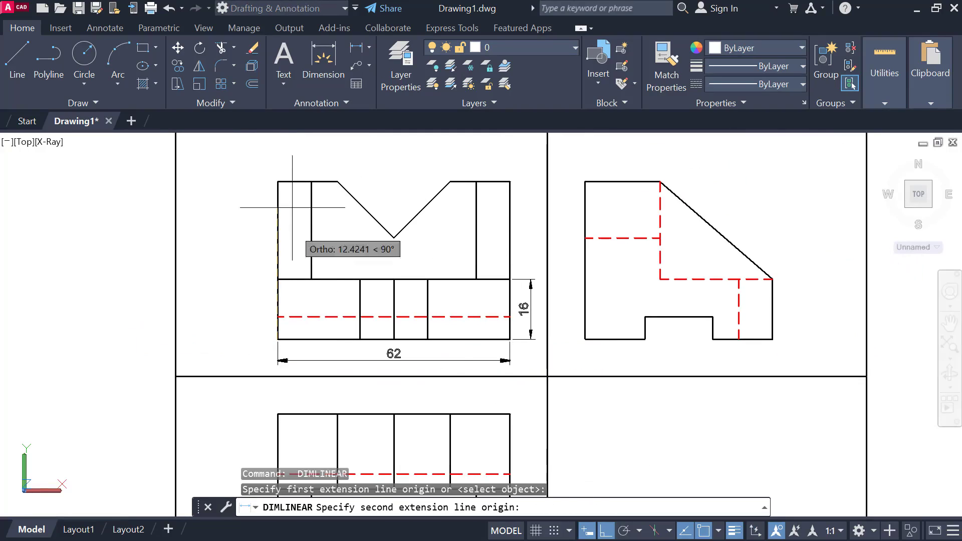
left_click(278, 181)
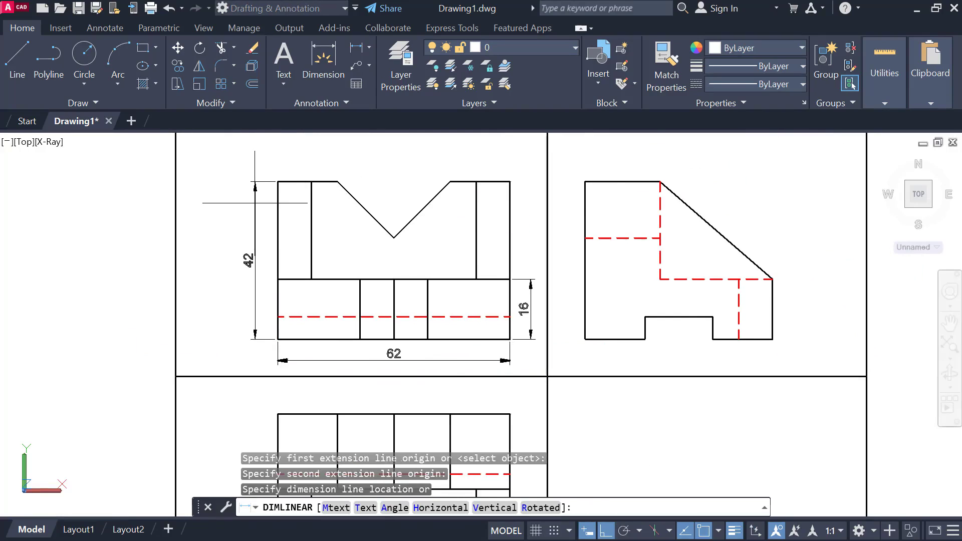
left_click(250, 201)
Step: Add a linear dimension above the front view from its top-left corner to the start of the V-notch
key("Return")
scroll(290, 163, "up", 2)
left_click(274, 190)
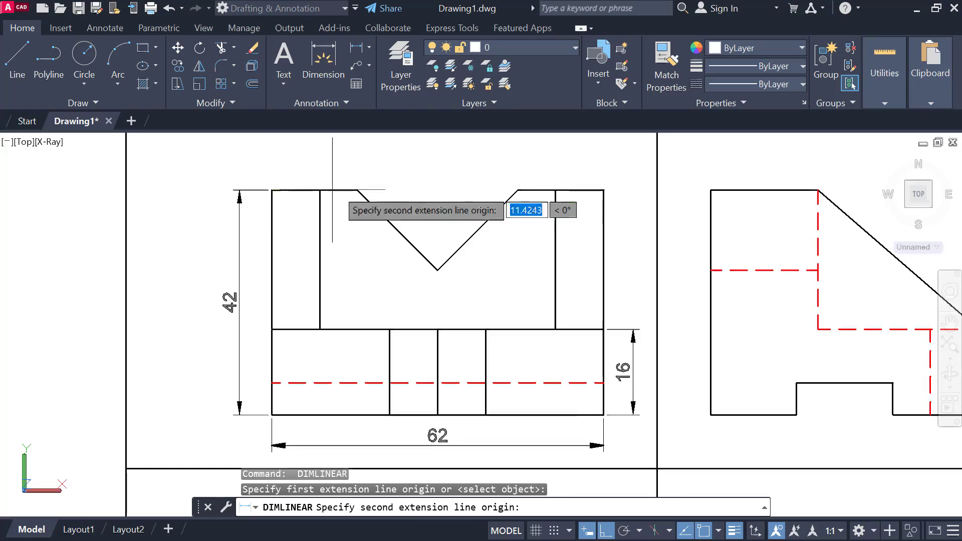
left_click(356, 190)
middle_click_drag(357, 190, 350, 227)
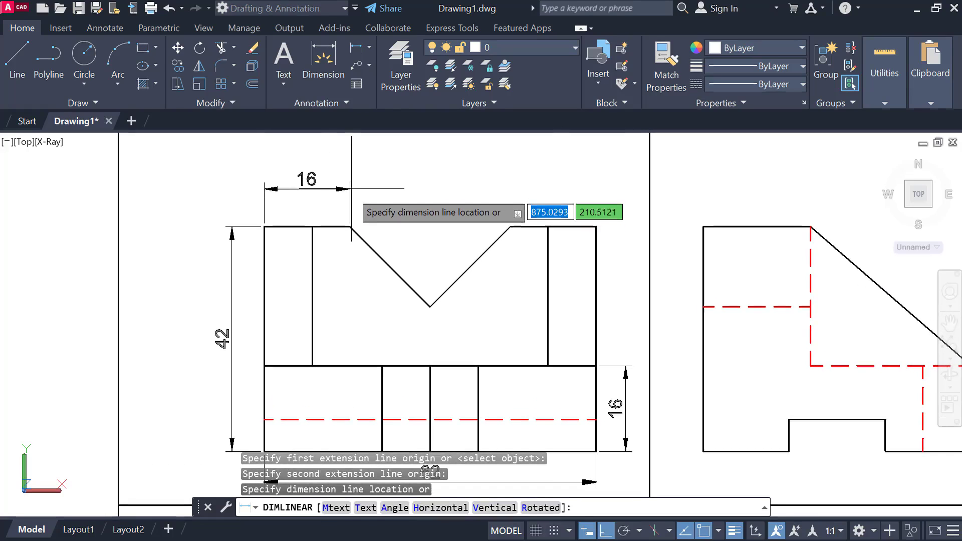
left_click(344, 197)
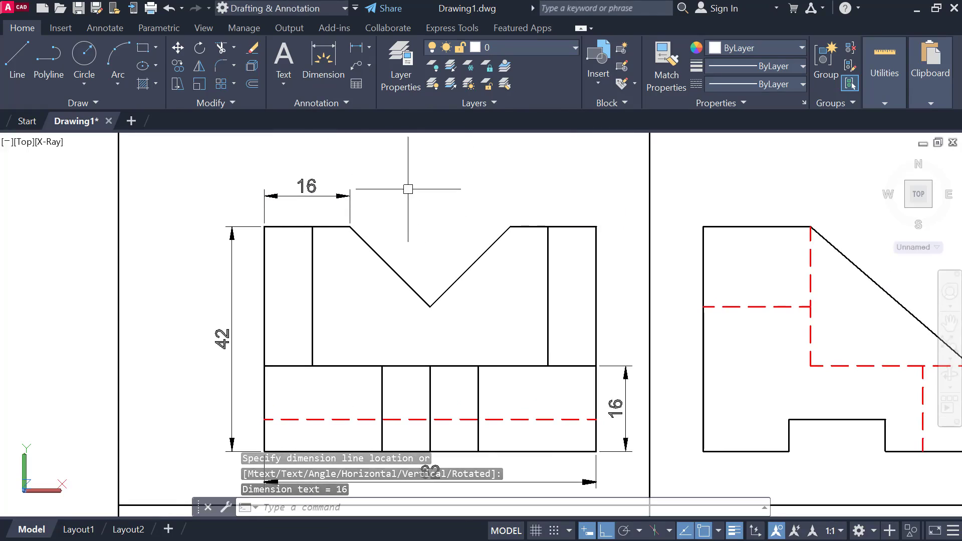
Step: Review the text, arrow and line settings of the ISO-25 dimension style and set its linear precision to 0.000
type("D")
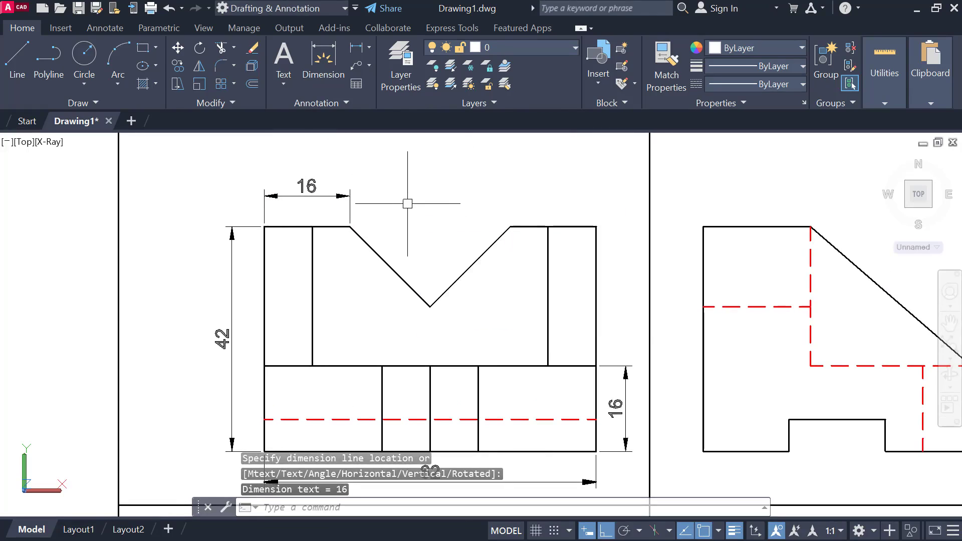
key("Return")
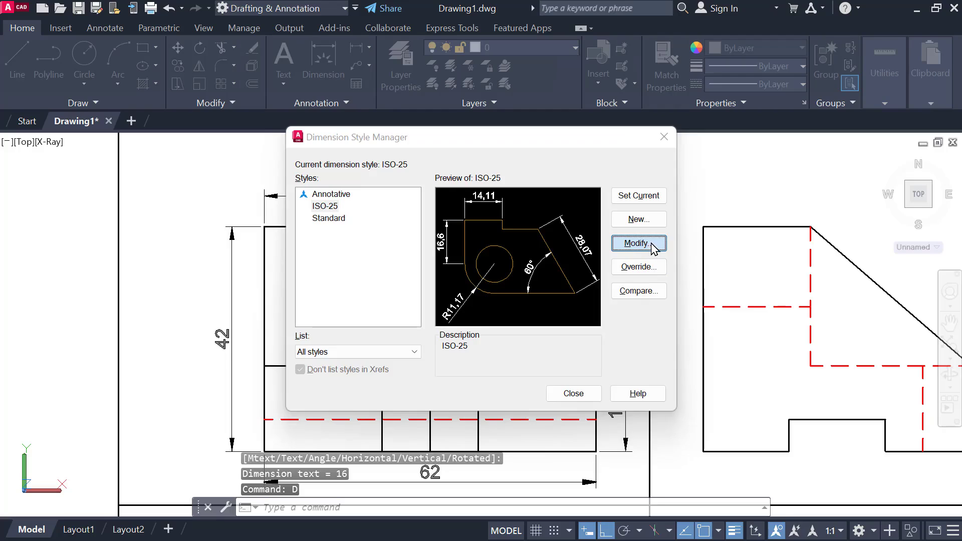
left_click(650, 247)
left_click(471, 169)
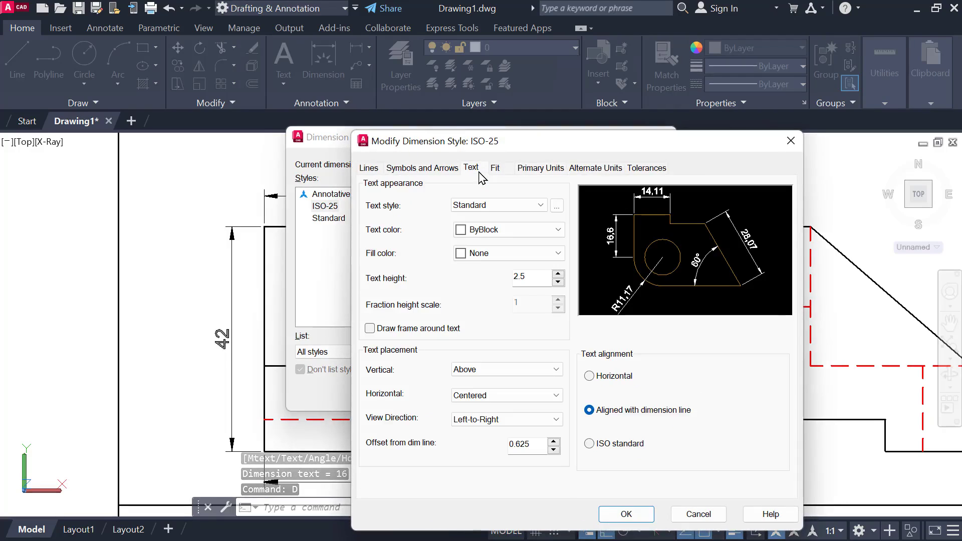
left_click_drag(528, 274, 504, 274)
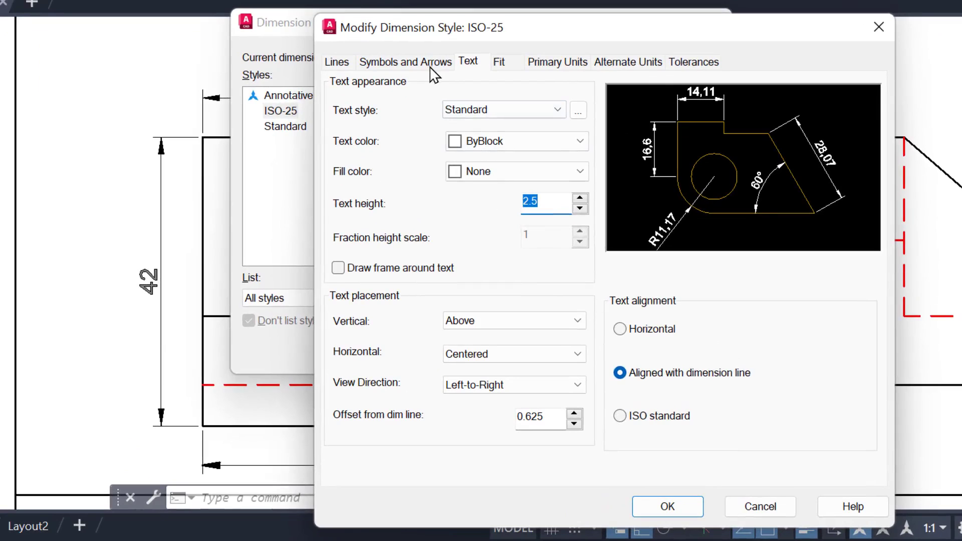
left_click(430, 64)
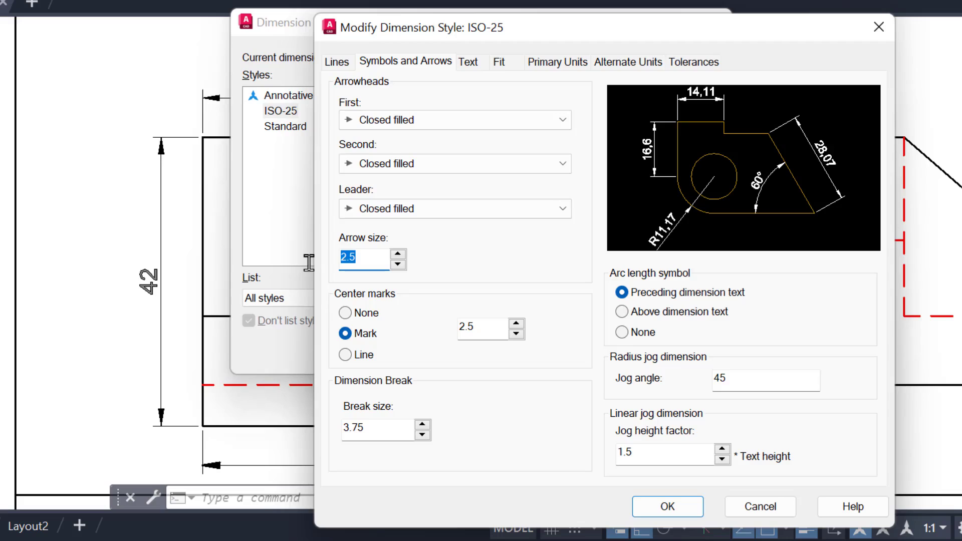
left_click(337, 62)
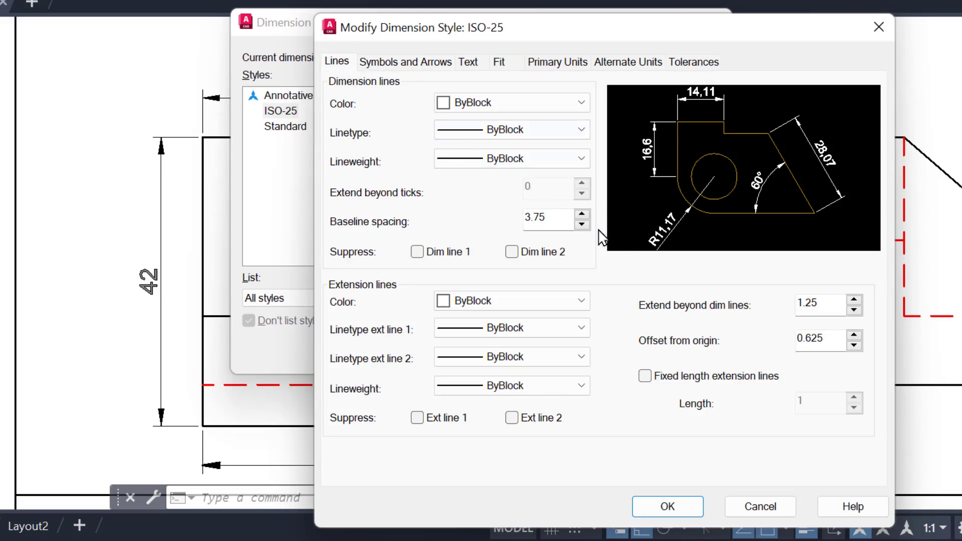
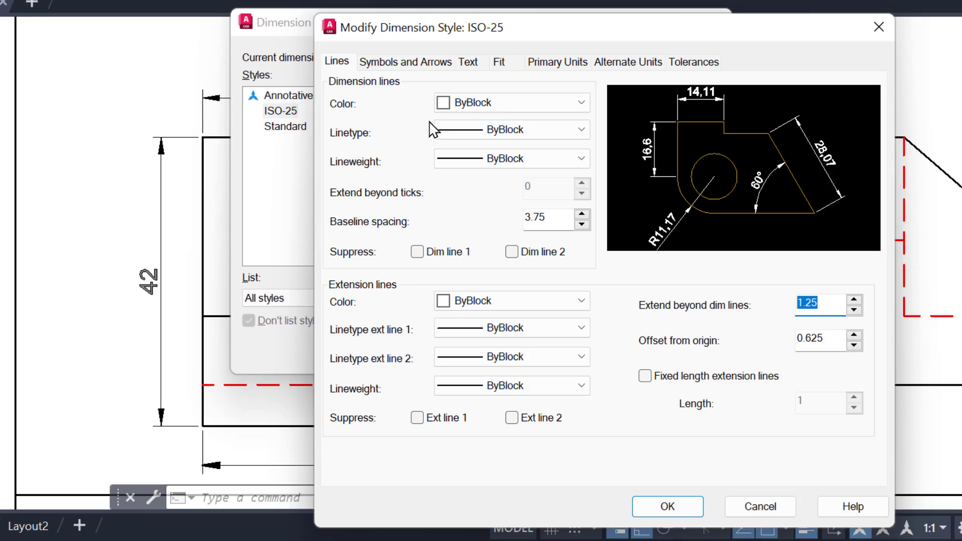
left_click(560, 62)
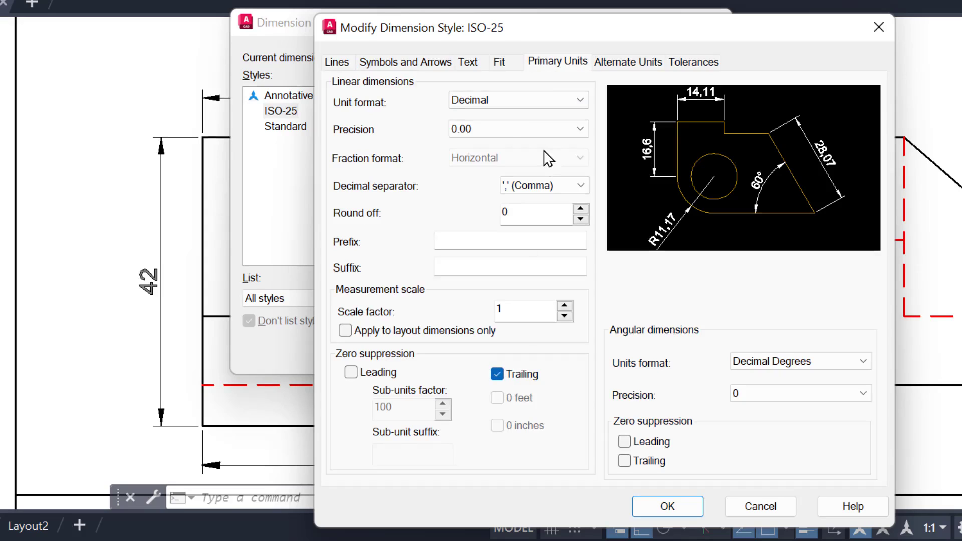
left_click(476, 129)
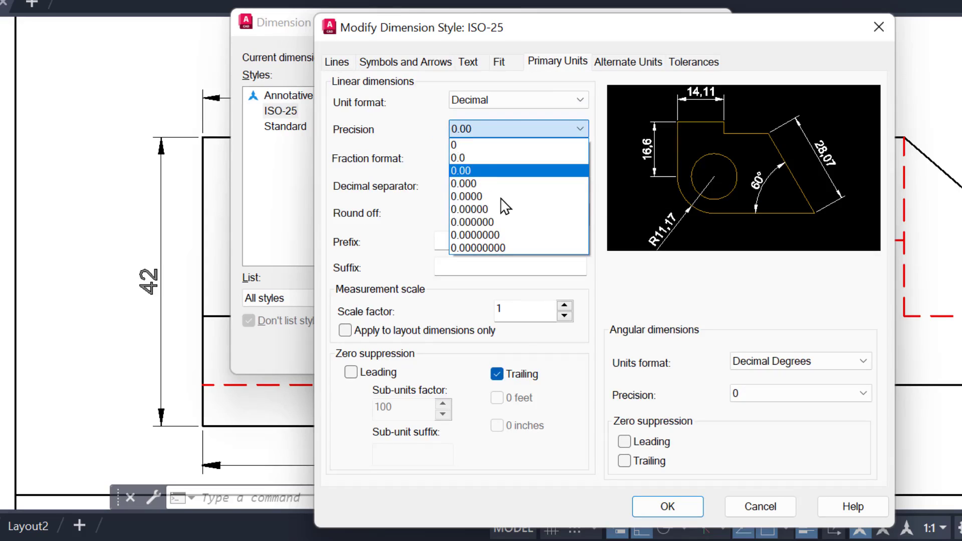
left_click(506, 184)
Step: Set the ISO-25 style's decimal separator to Period, apply the changes and close the dimension style manager
left_click(518, 187)
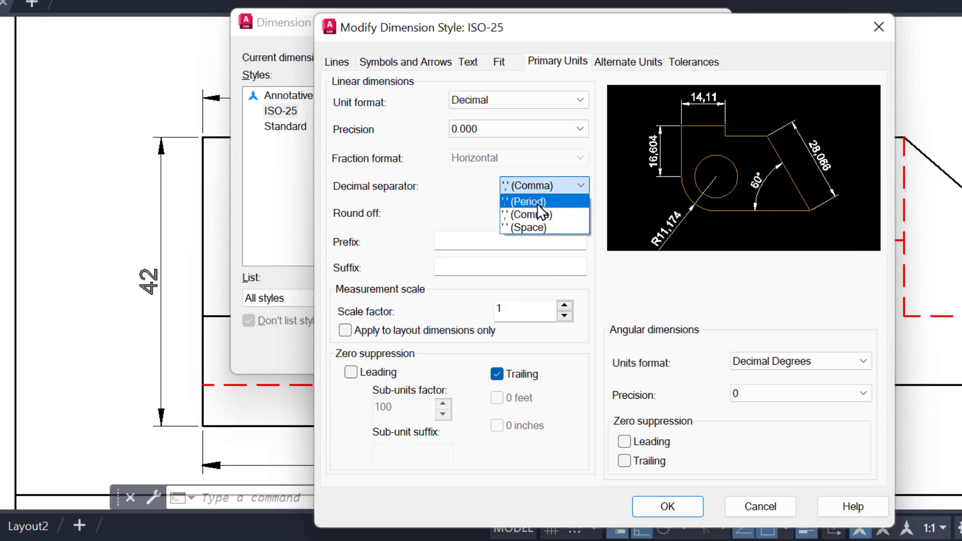
left_click(538, 203)
left_click(540, 186)
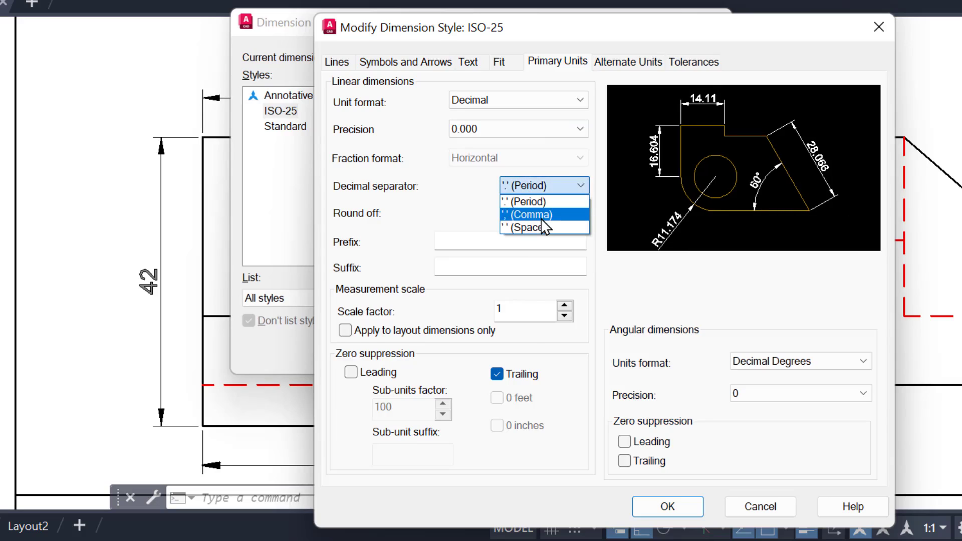
left_click(540, 215)
left_click(550, 191)
left_click(542, 201)
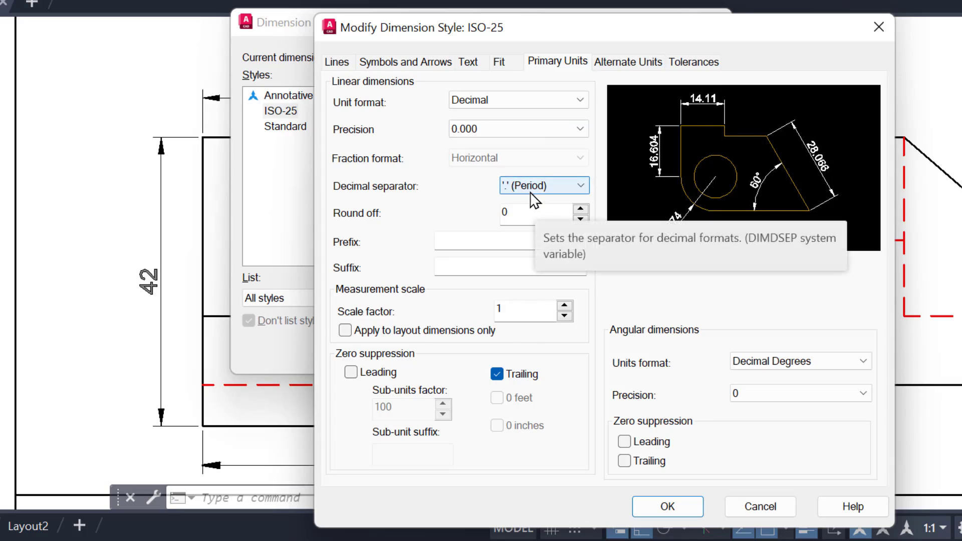
left_click(668, 507)
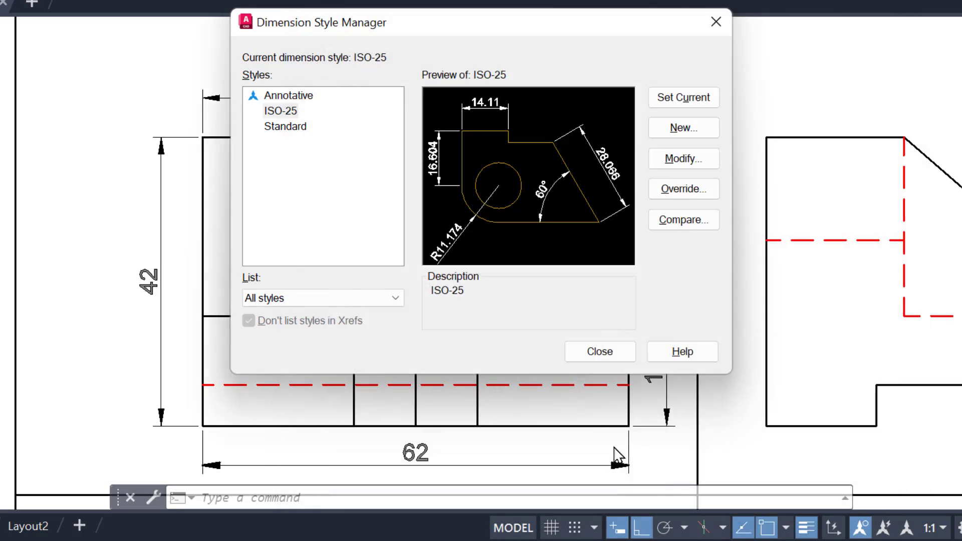
left_click(596, 365)
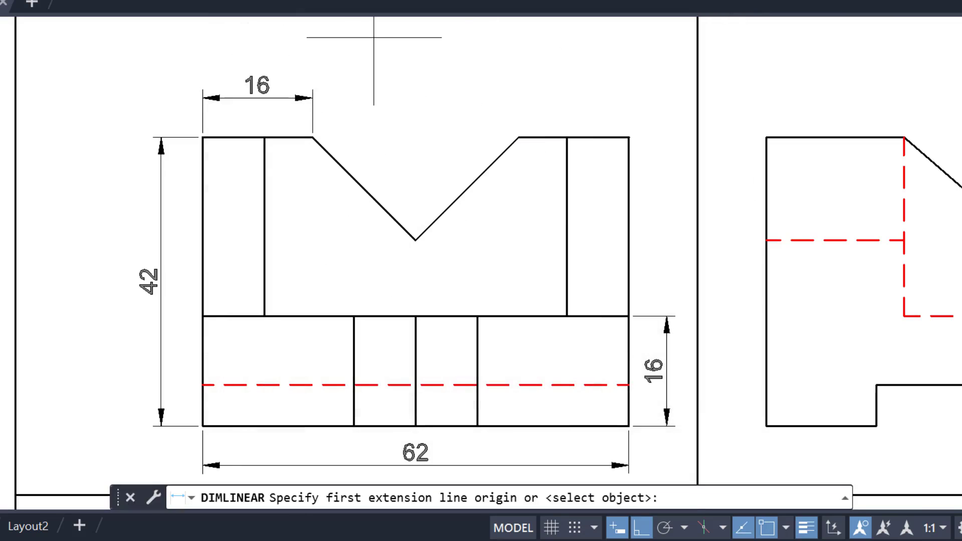
Step: Continue the dimension above the front view across the V-notch opening and on to the view's top-right corner
key("Escape")
scroll(327, 97, "up", 2)
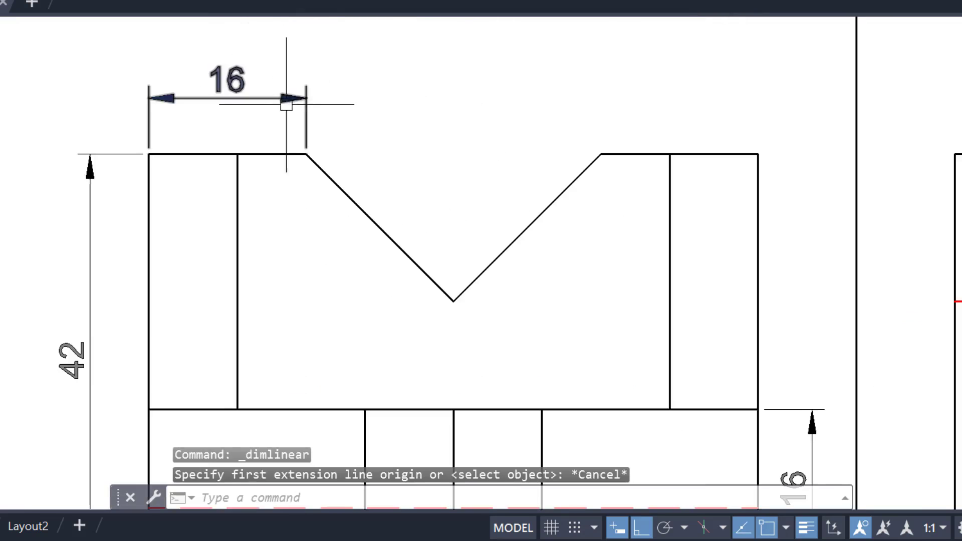
left_click(304, 98)
mouse_move(306, 98)
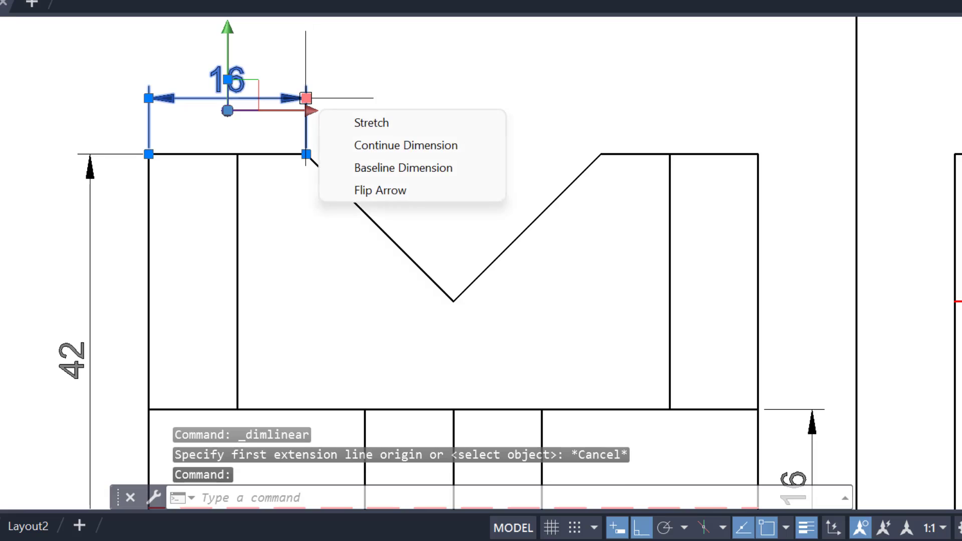
left_click(446, 144)
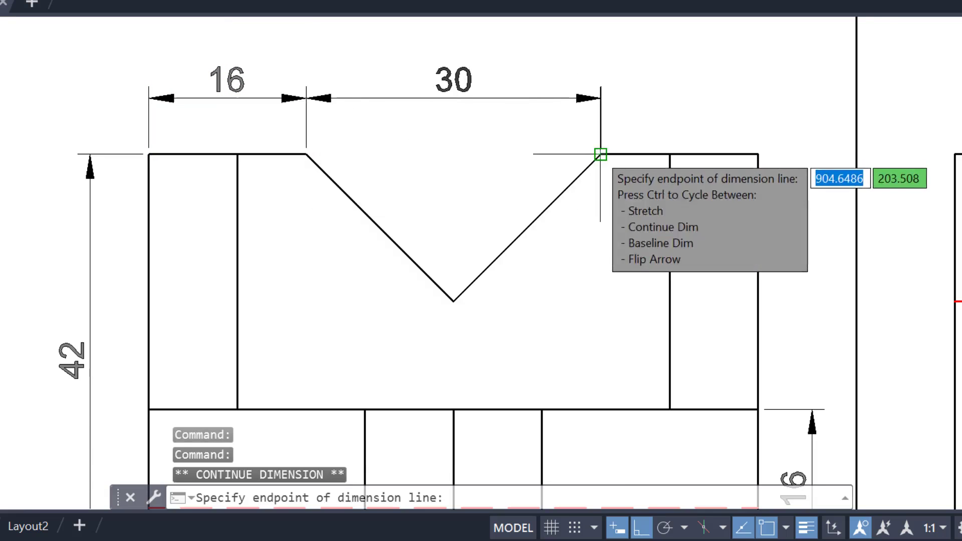
left_click(600, 154)
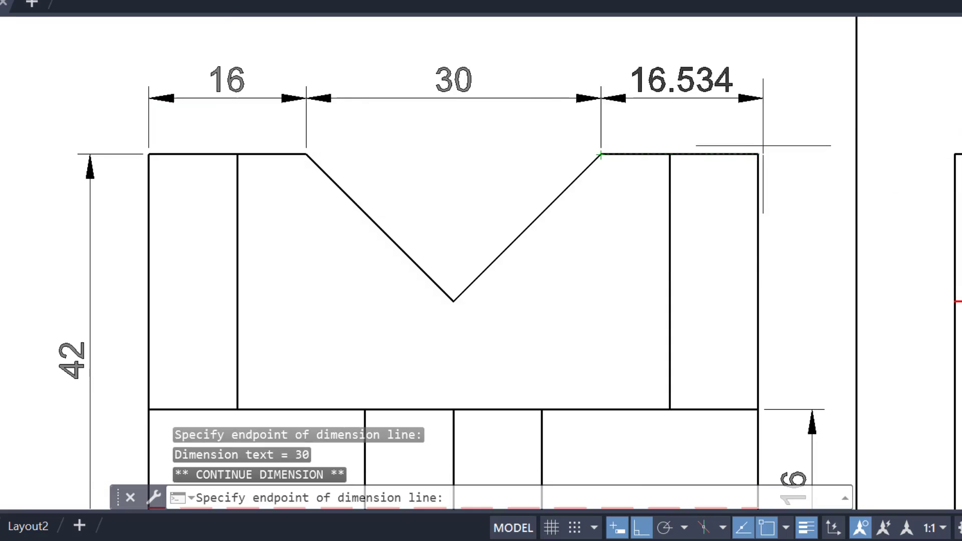
left_click(759, 154)
key("Escape")
key("Escape")
Step: Add a vertical linear dimension for the V-notch depth, beside the front view's right edge
middle_click_drag(794, 153, 680, 120)
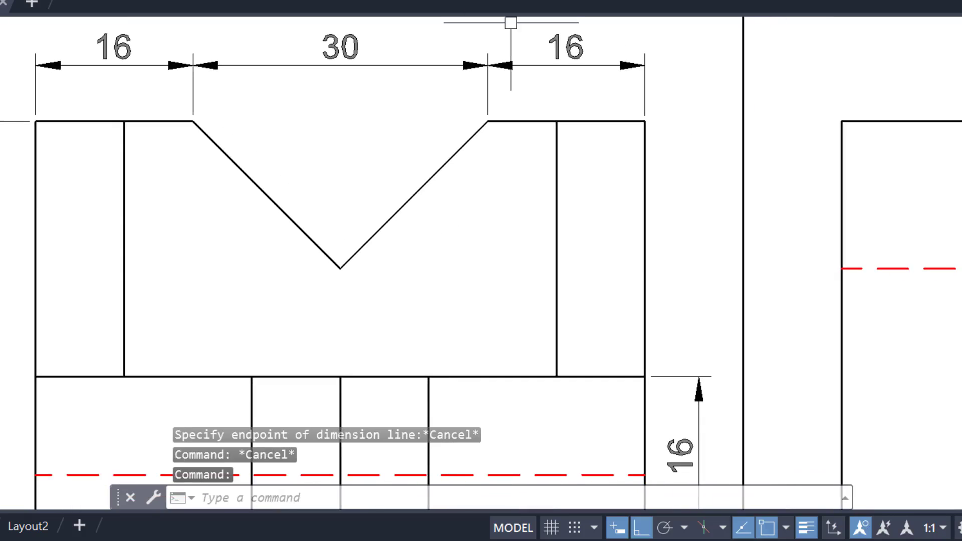
type("dli")
key("Return")
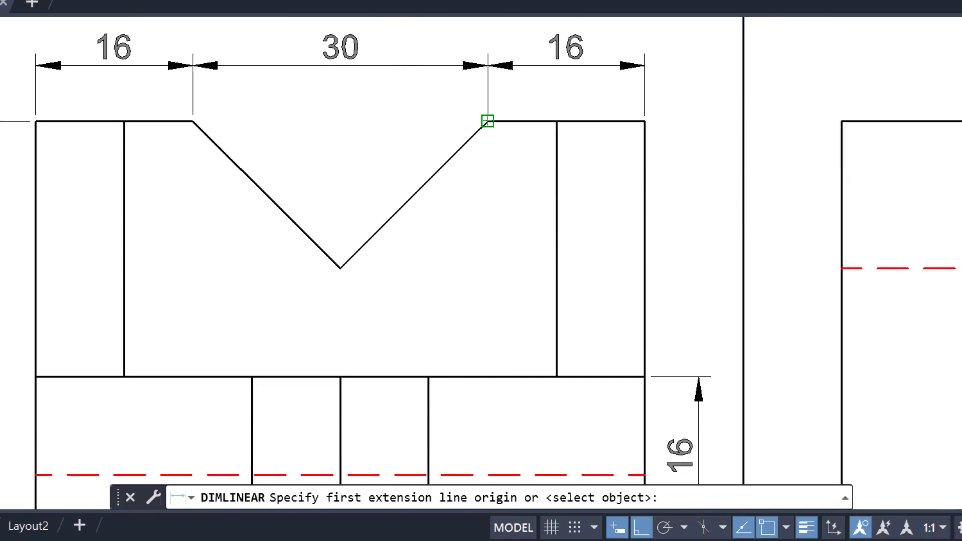
left_click(487, 121)
left_click(340, 269)
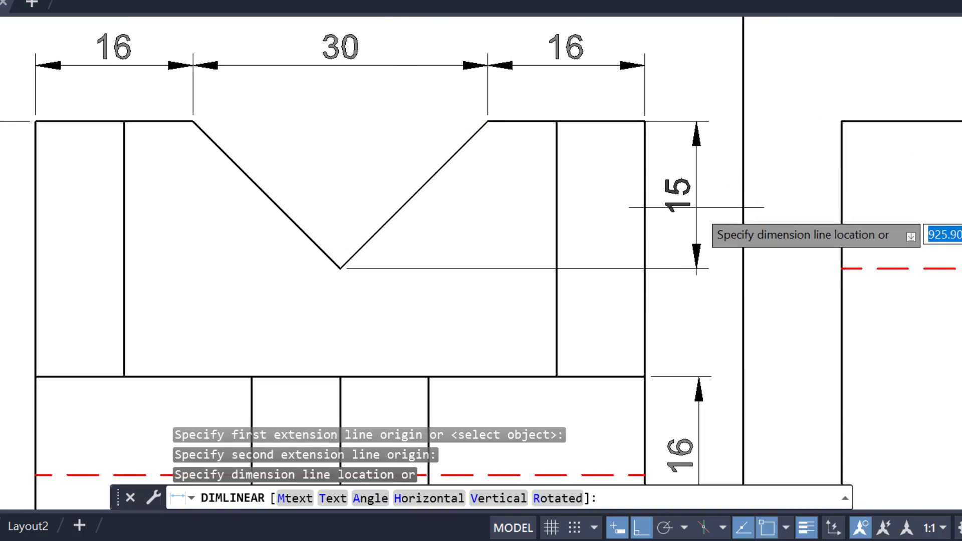
left_click(700, 217)
Step: Add a linear dimension below the top view for the width of its lower-left strip
scroll(651, 219, "down", 3)
middle_click_drag(648, 219, 536, 138)
scroll(569, 193, "down", 2)
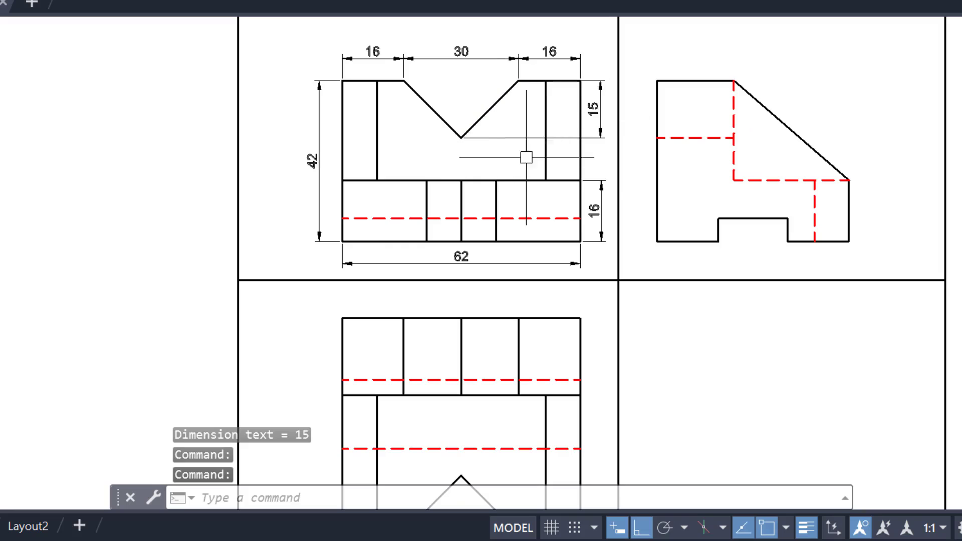
middle_click_drag(524, 231, 512, 62)
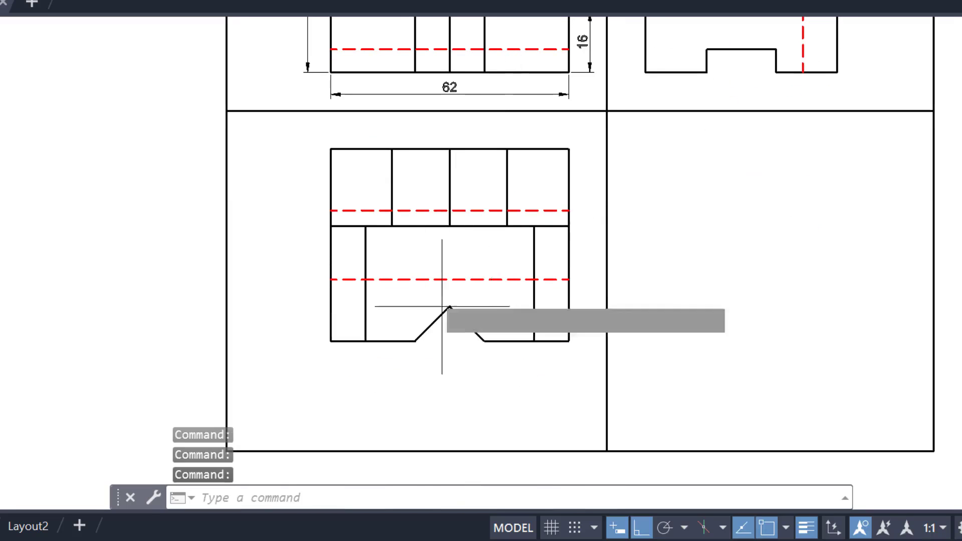
key("space")
scroll(377, 331, "up", 2)
left_click(313, 334)
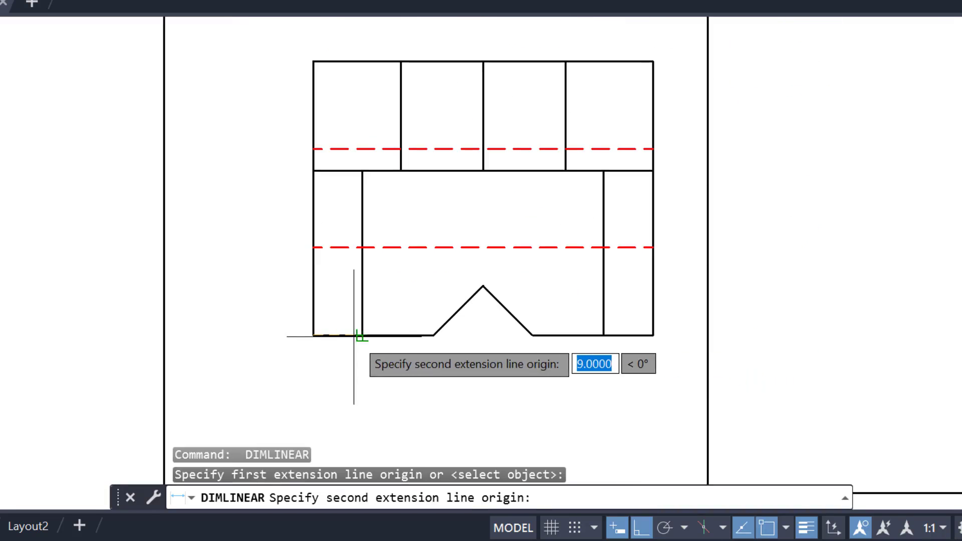
left_click(362, 335)
left_click(357, 363)
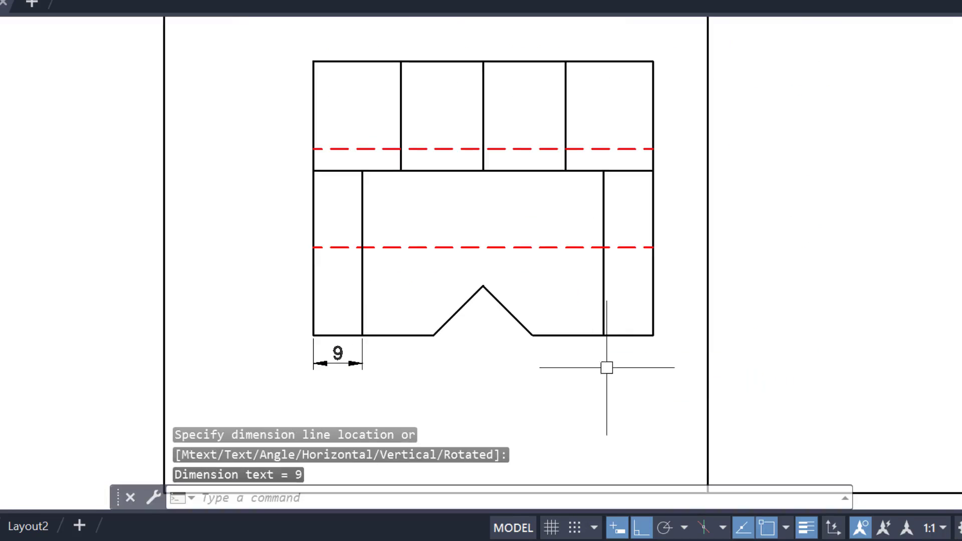
Step: Add a linear dimension below the top view for the width of its lower-right strip
key("space")
left_click(653, 335)
left_click(603, 335)
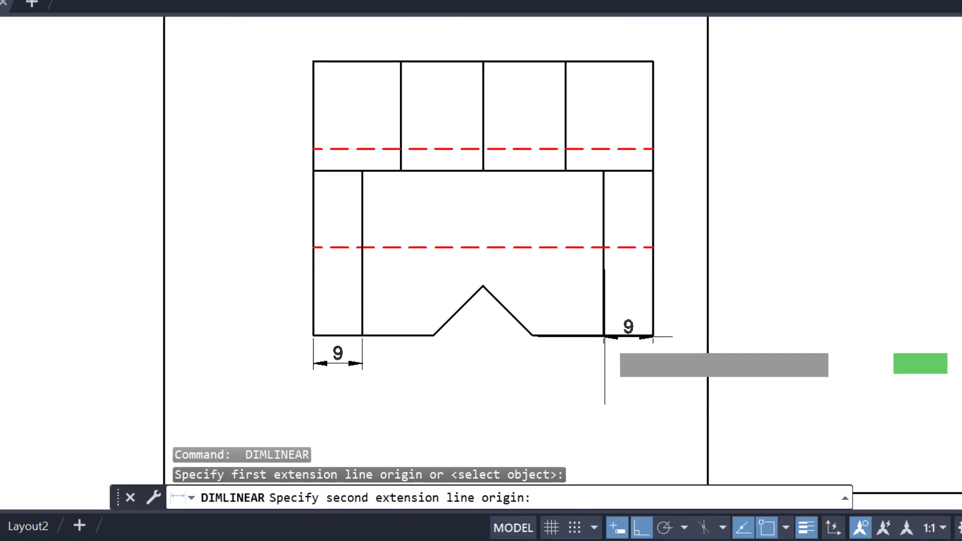
left_click(526, 361)
Step: Add a vertical linear dimension for the depth of the top view's triangular notch, just right of the notch
key("space")
scroll(551, 321, "up", 3)
left_click(415, 254)
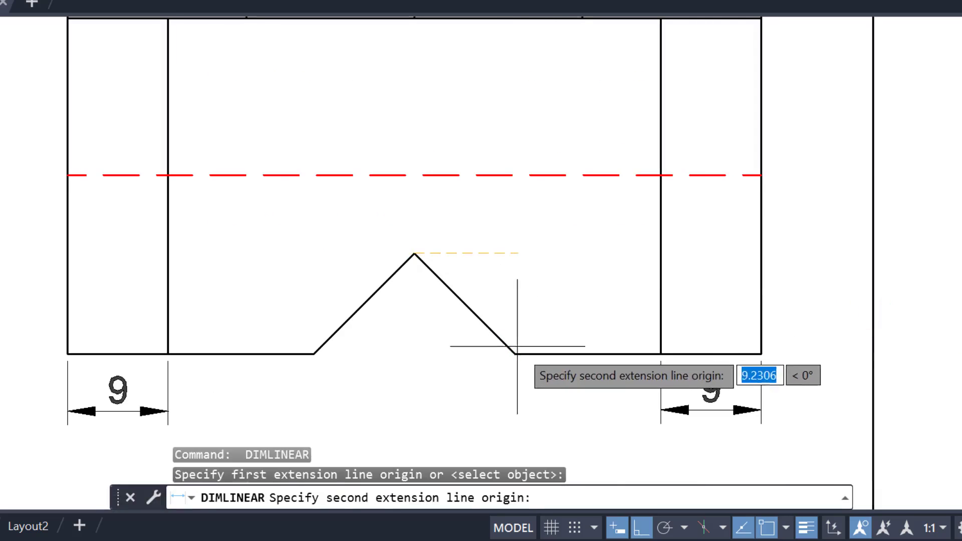
left_click(517, 353)
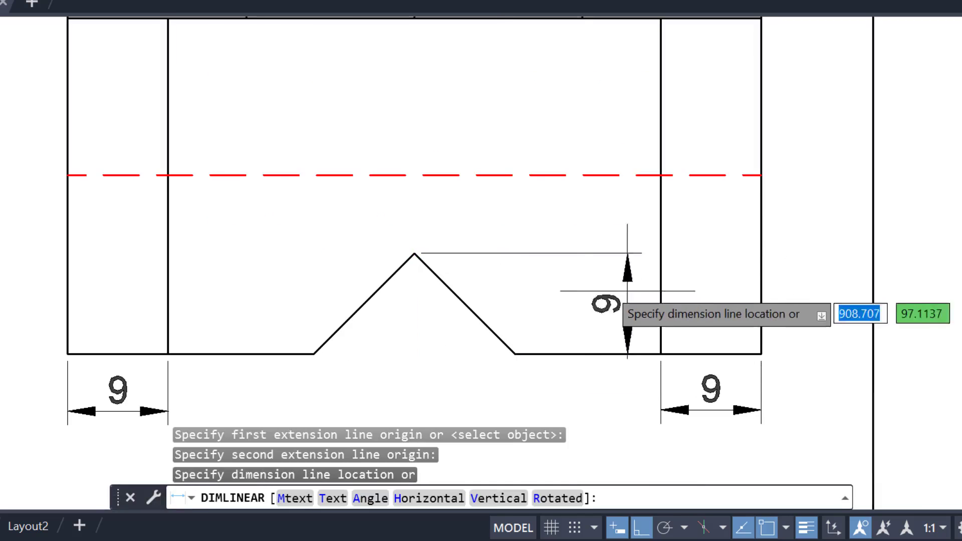
left_click(582, 283)
Step: Add a linear dimension from the top view's bottom-left corner to the notch's left end, below the left strip's dimension
scroll(464, 354, "down", 4)
middle_click_drag(494, 245, 494, 223)
scroll(386, 315, "up", 4)
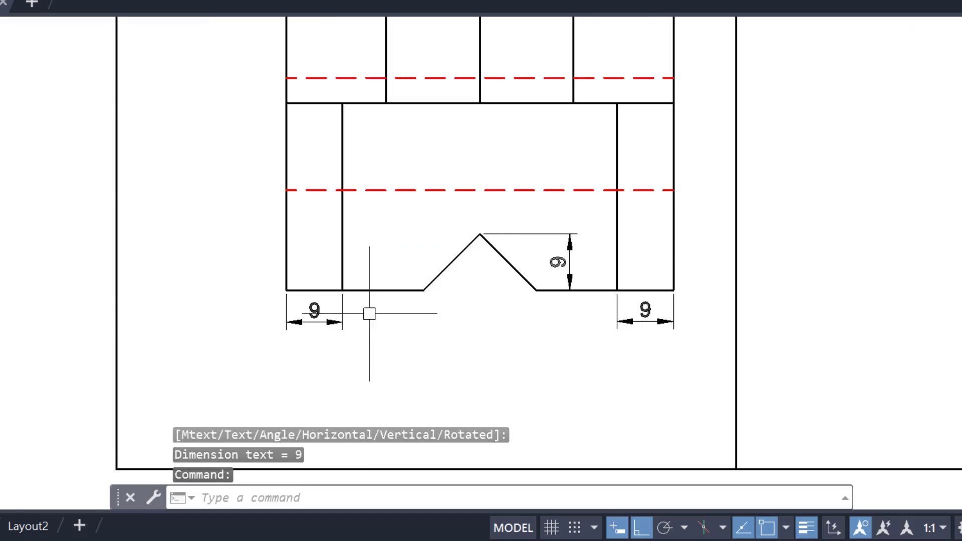
key("Return")
left_click(253, 280)
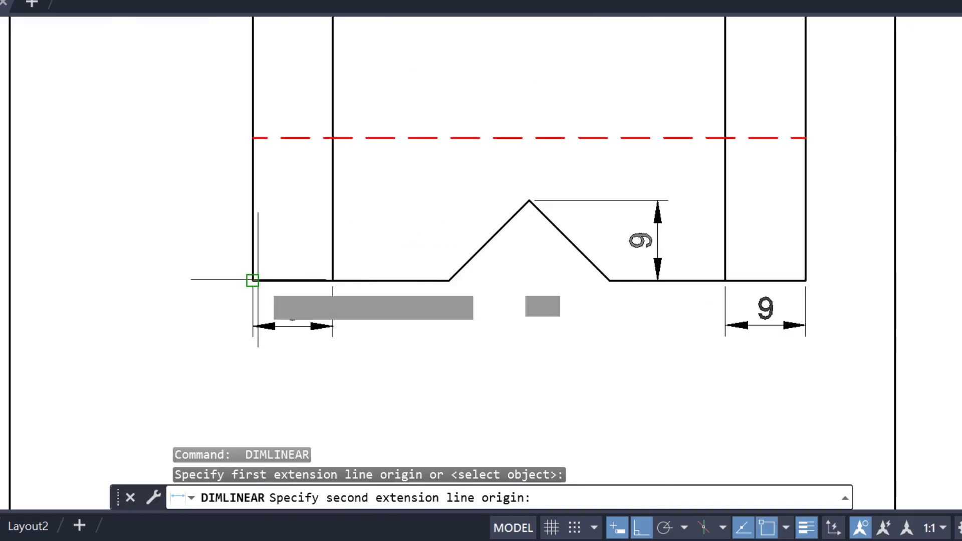
left_click(448, 281)
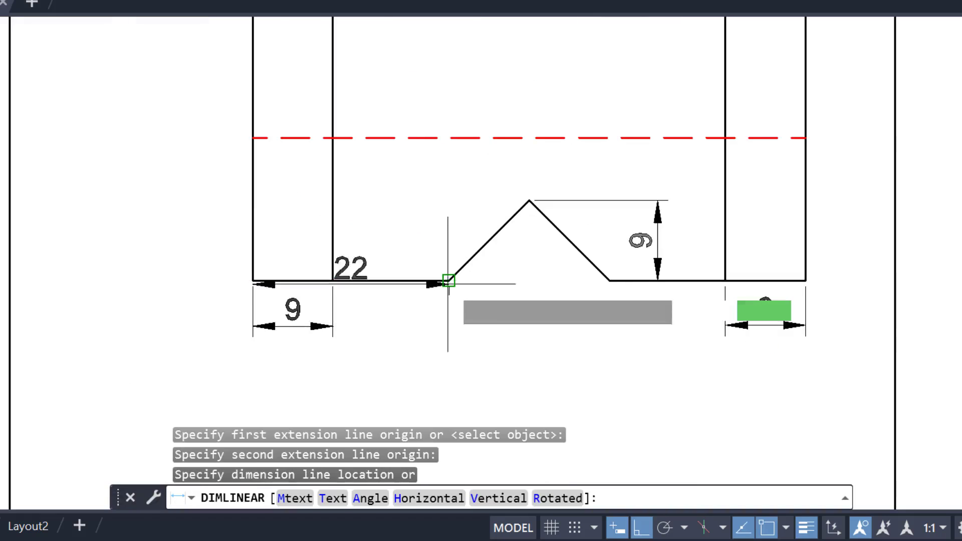
left_click(448, 373)
Step: Continue the corner-to-notch dimension below the top view across the notch opening to its right end
left_click(449, 372)
mouse_move(449, 372)
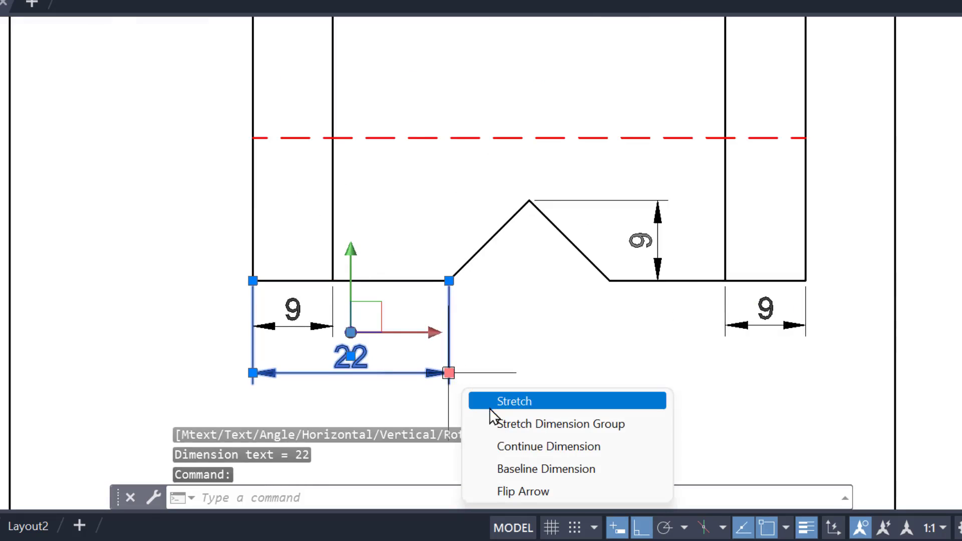
left_click(507, 441)
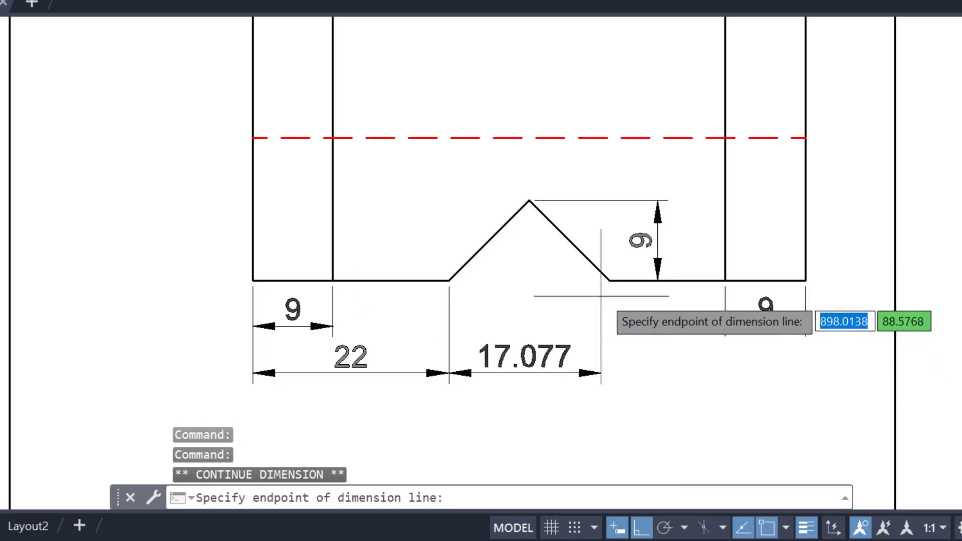
left_click(609, 280)
key("Escape")
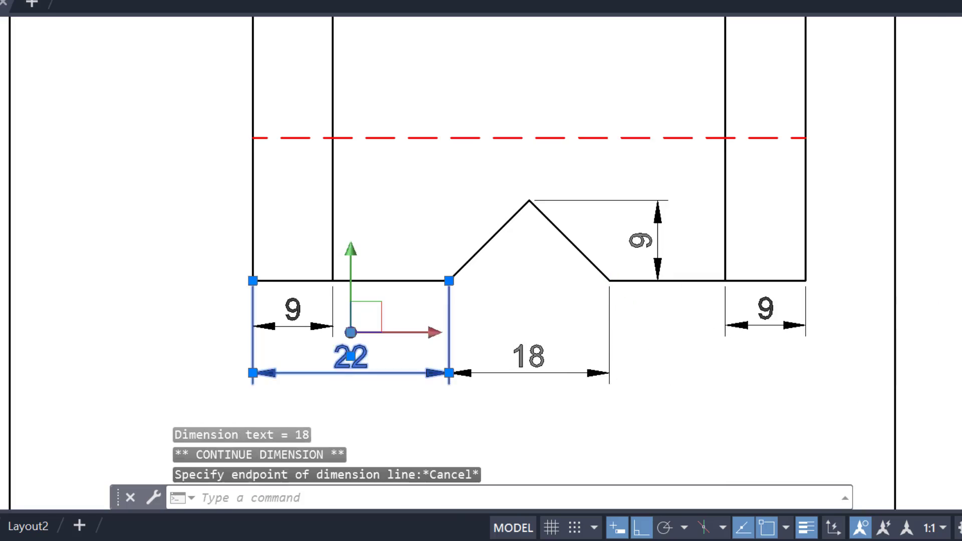
key("Escape")
scroll(548, 324, "down", 4)
middle_click_drag(529, 339, 522, 337)
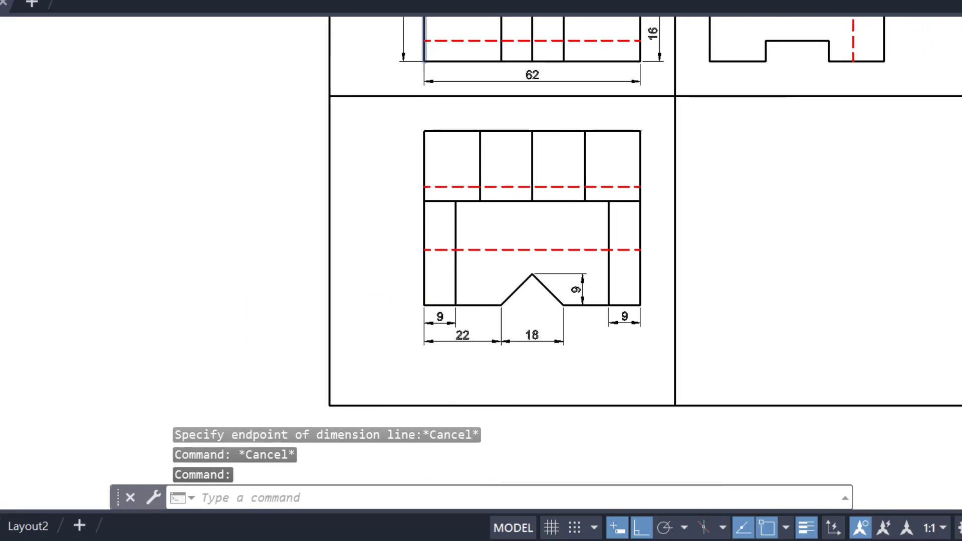
Step: Add a vertical linear dimension for the depth of the top view's upper section, just right of the view
left_click(353, 36)
middle_click_drag(431, 212, 382, 372)
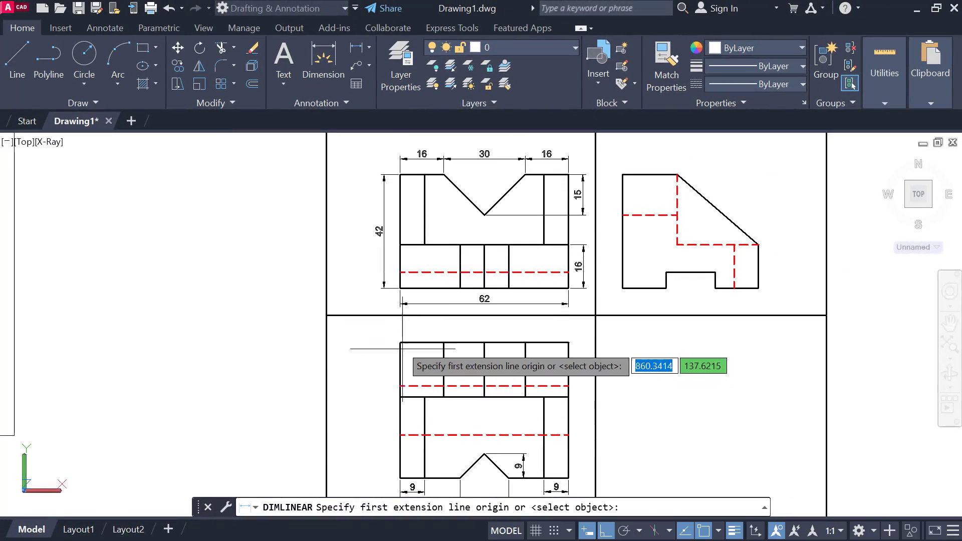
scroll(612, 381, "up", 4)
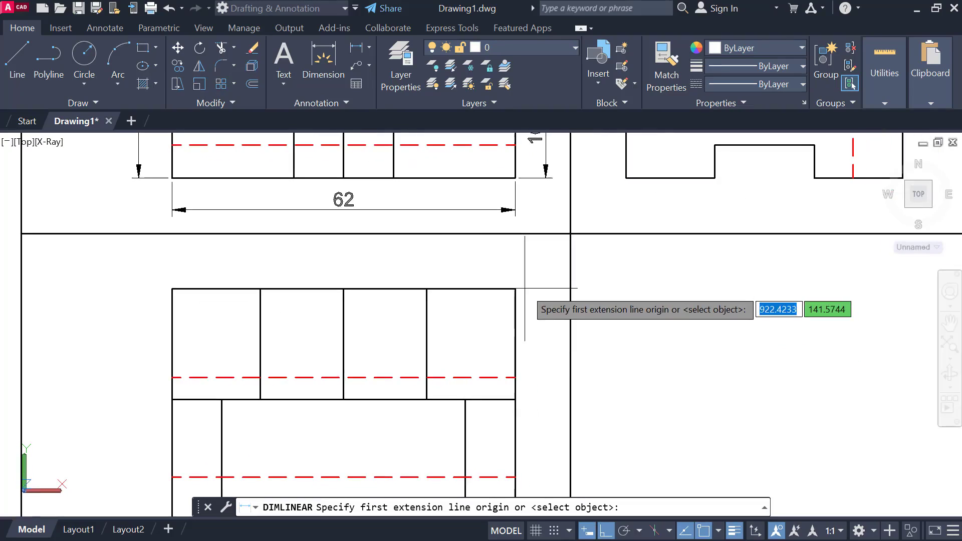
left_click(515, 289)
left_click(515, 399)
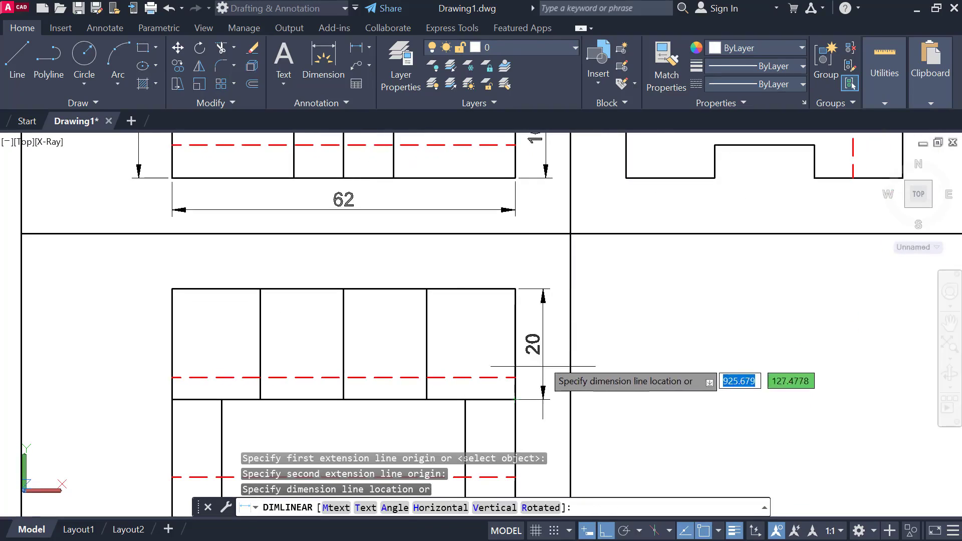
left_click(546, 191)
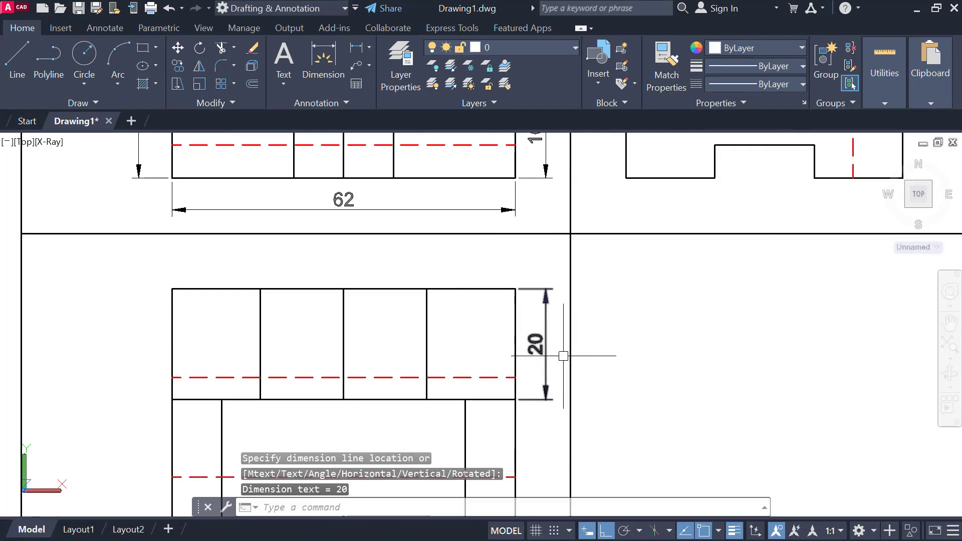
scroll(540, 389, "down", 2)
middle_click_drag(538, 381, 518, 271)
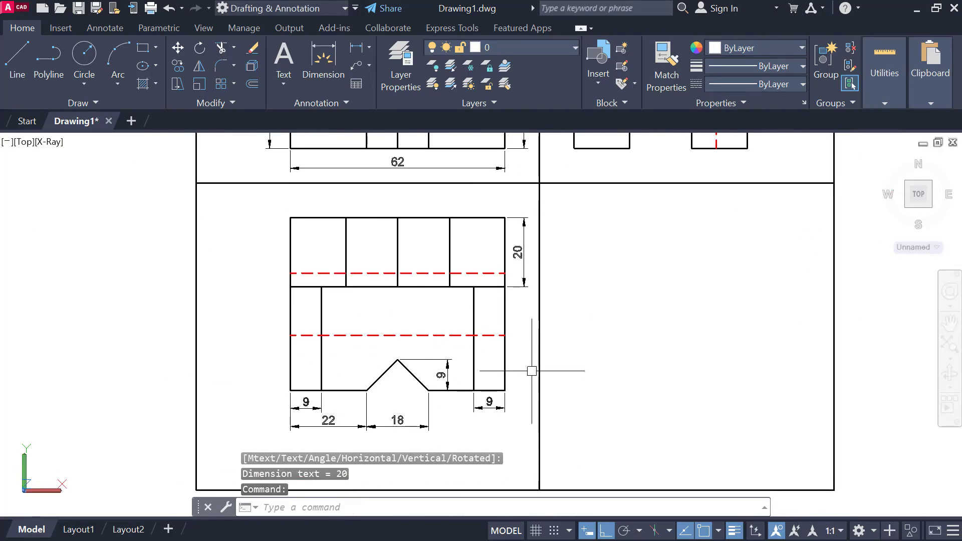
Step: Try stretching the top view's 20 dimension line to a different distance from the view's right edge
scroll(520, 257, "up", 4)
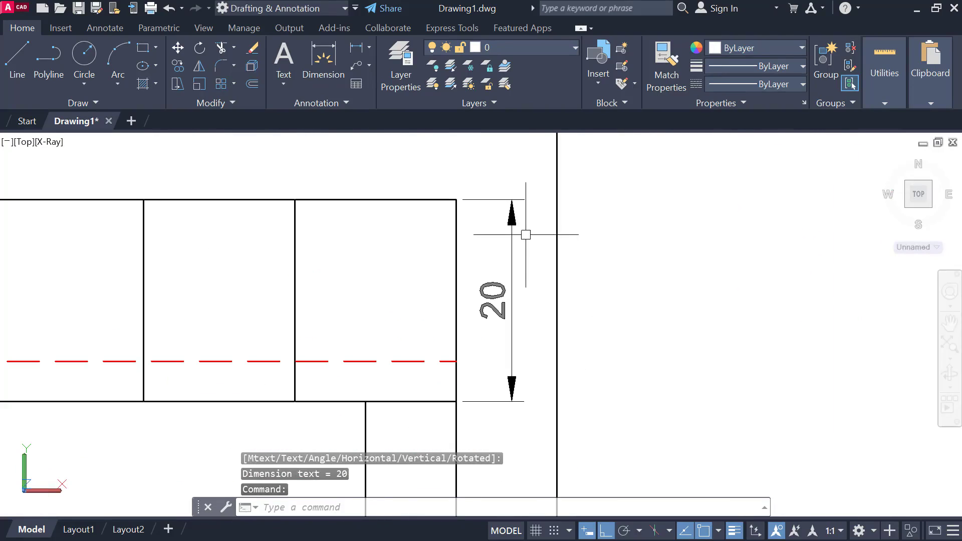
left_click(512, 210)
left_click(512, 199)
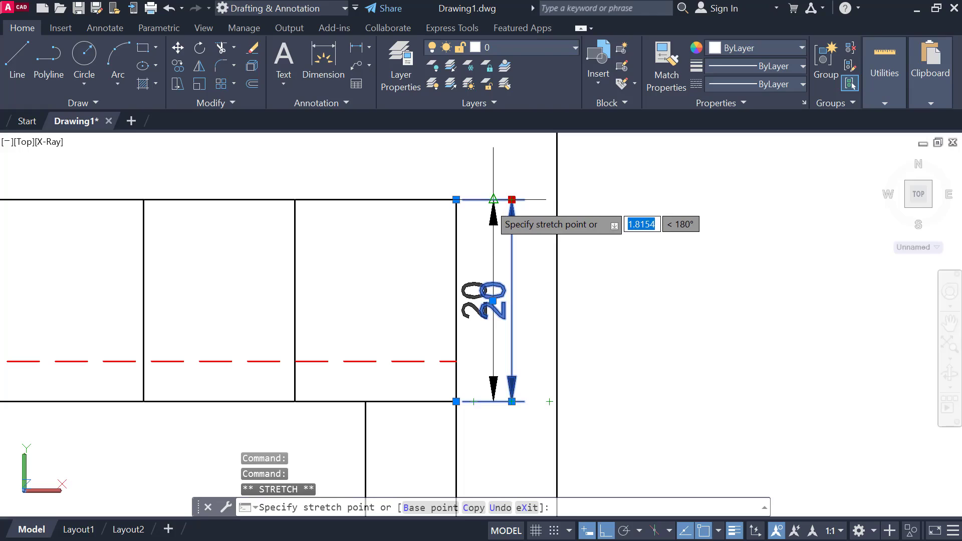
left_click(494, 200)
left_click(494, 200)
left_click(539, 199)
scroll(648, 364, "down", 4)
mouse_move(623, 388)
middle_mouse_down()
mouse_move(593, 439)
mouse_move(545, 334)
mouse_move(511, 317)
mouse_move(499, 283)
middle_mouse_up()
key("Escape")
Step: Stretch the top view's 20 dimension line so it aligns with the front view's 16 dimension line above it
scroll(572, 249, "up", 4)
left_click(574, 250)
left_click(568, 378)
key("Escape")
scroll(532, 317, "down", 2)
middle_click_drag(537, 317, 529, 342)
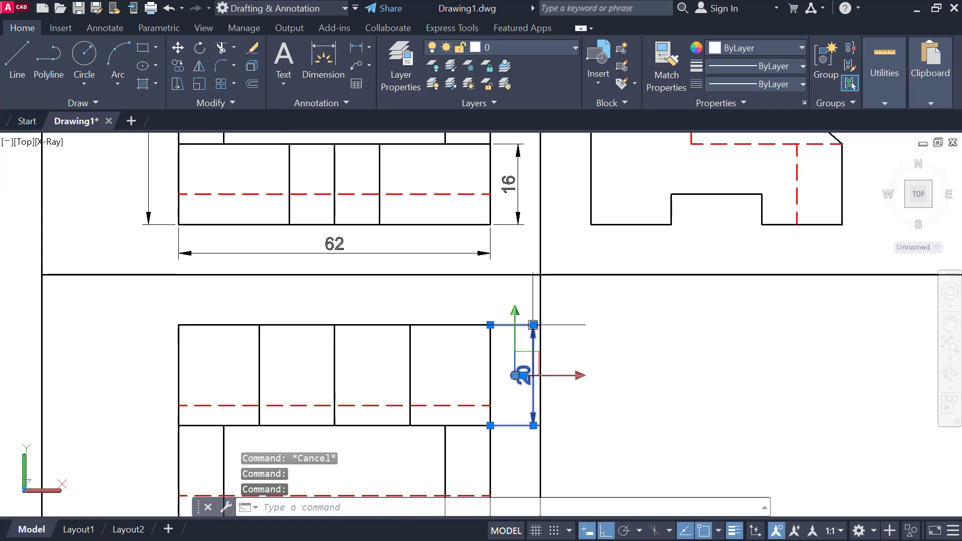
left_click(534, 325)
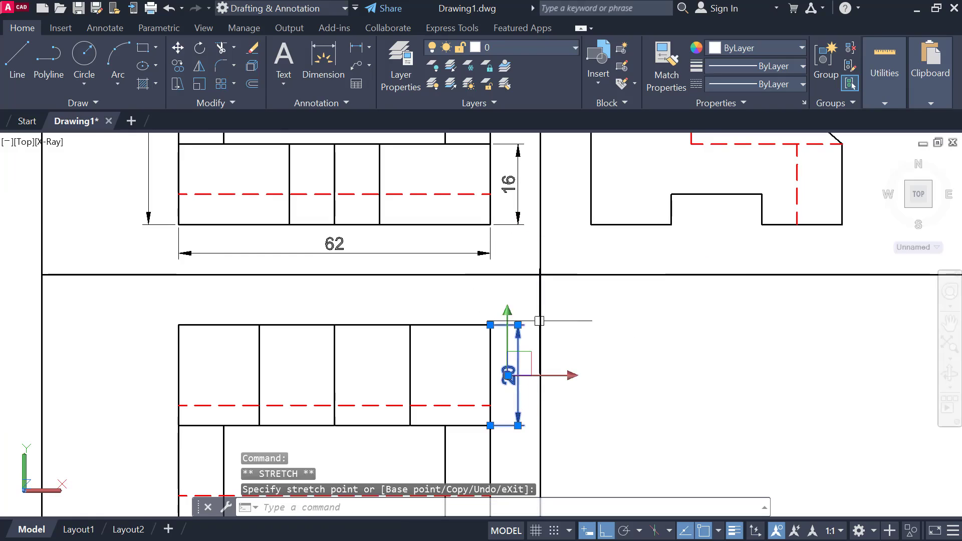
key("Escape")
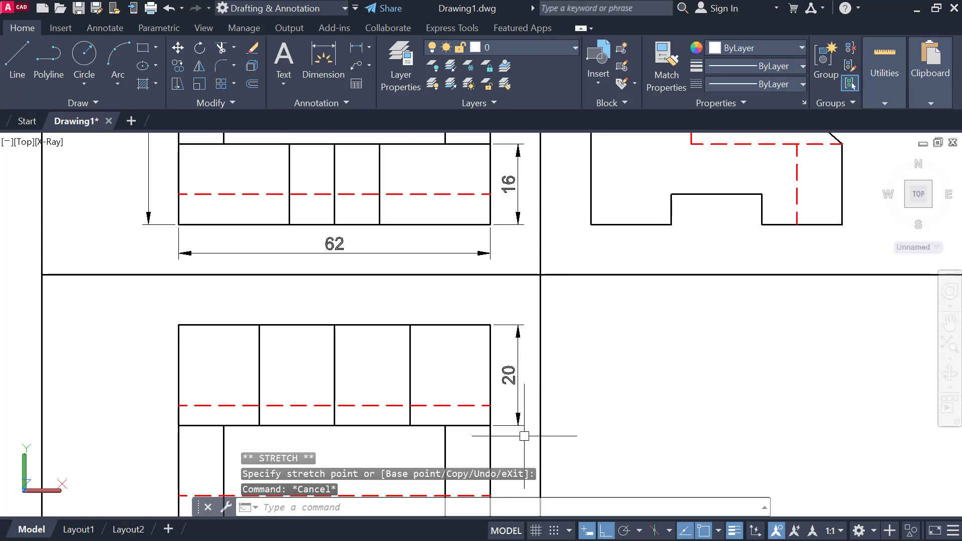
Step: Add a vertical linear dimension for the top view's overall depth, left of the view and aligned with the front view's height dimension
scroll(406, 313, "down", 1)
middle_click_drag(406, 313, 432, 295)
scroll(285, 230, "up", 1)
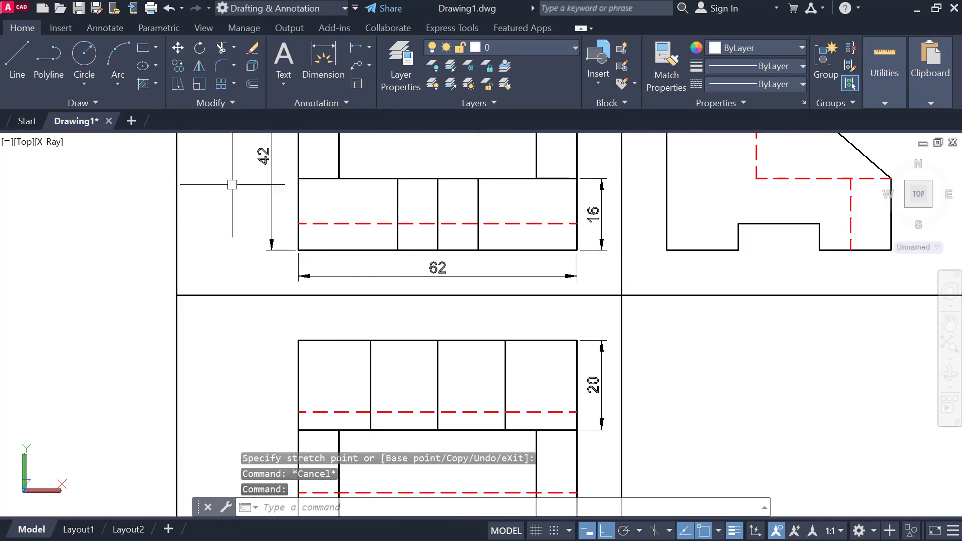
left_click(357, 48)
middle_click_drag(477, 329, 452, 257)
scroll(481, 327, "down", 2)
mouse_move(473, 313)
middle_mouse_down()
mouse_move(455, 282)
mouse_move(449, 316)
middle_mouse_up()
mouse_move(550, 305)
middle_mouse_down()
mouse_move(507, 337)
mouse_move(515, 288)
middle_mouse_up()
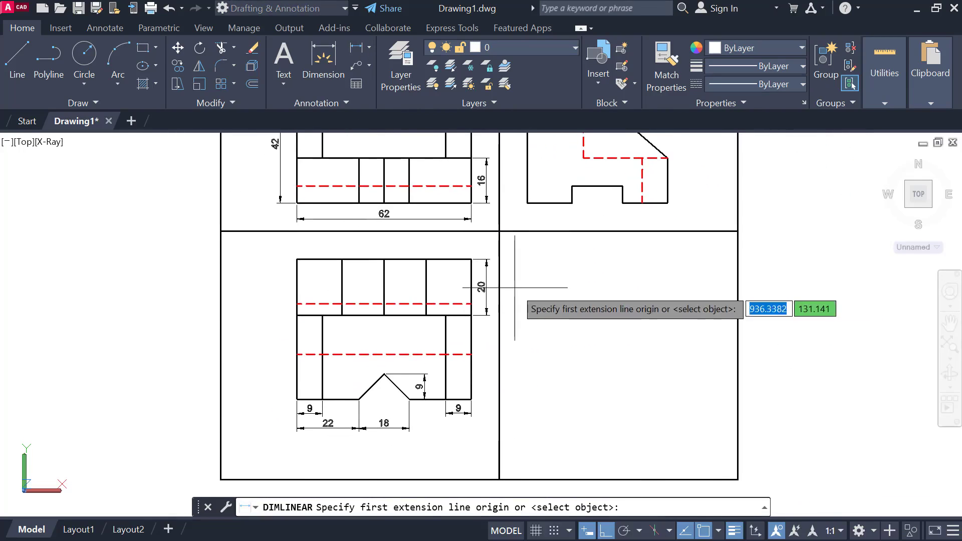
scroll(339, 311, "down", 2)
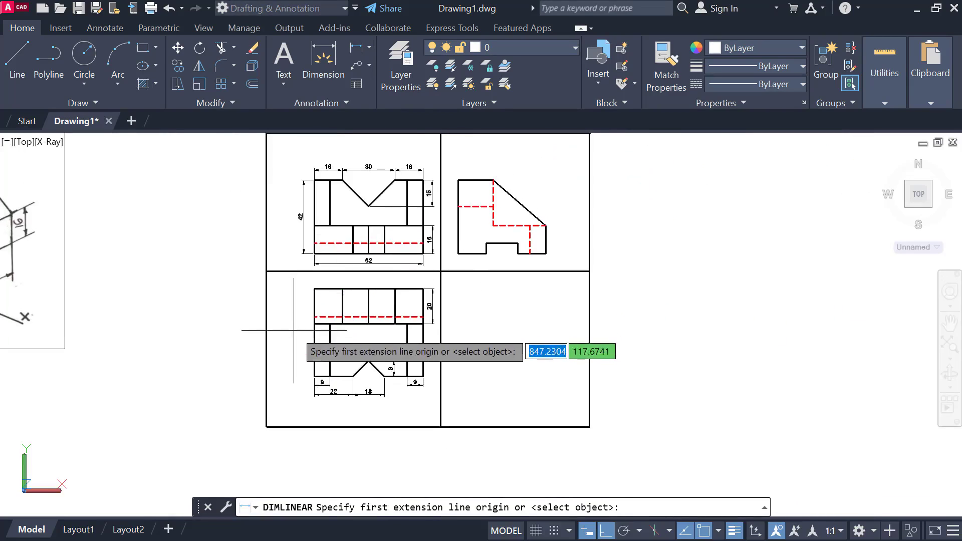
scroll(294, 326, "up", 2)
left_click(322, 271)
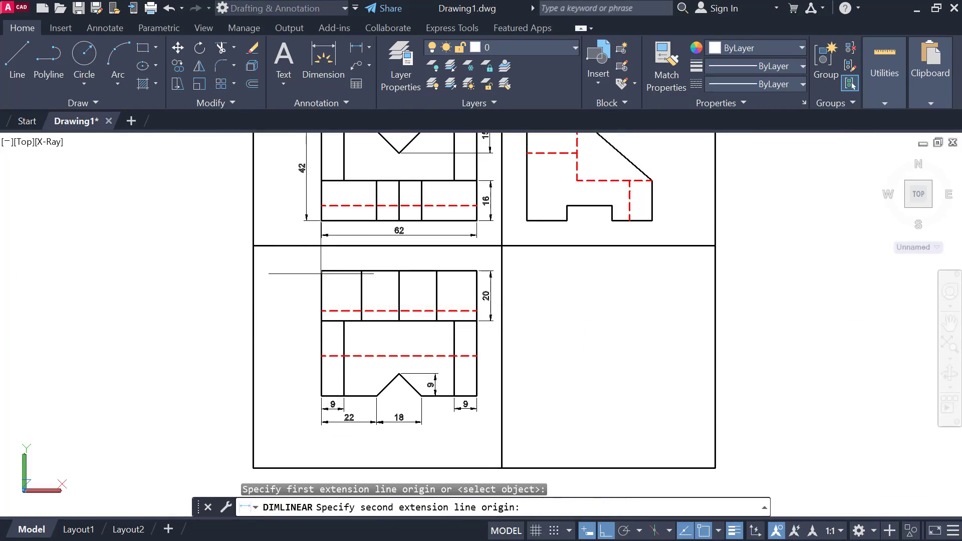
left_click(322, 396)
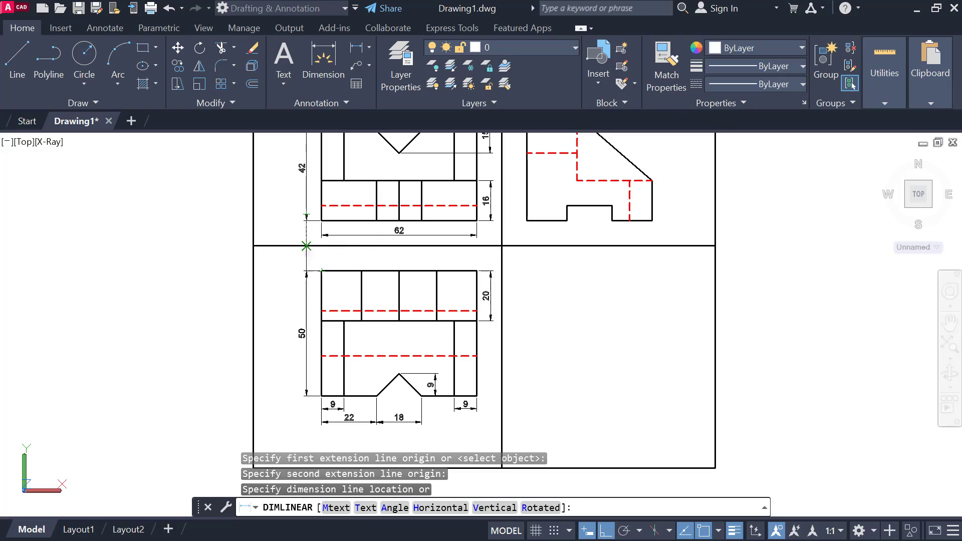
left_click(307, 221)
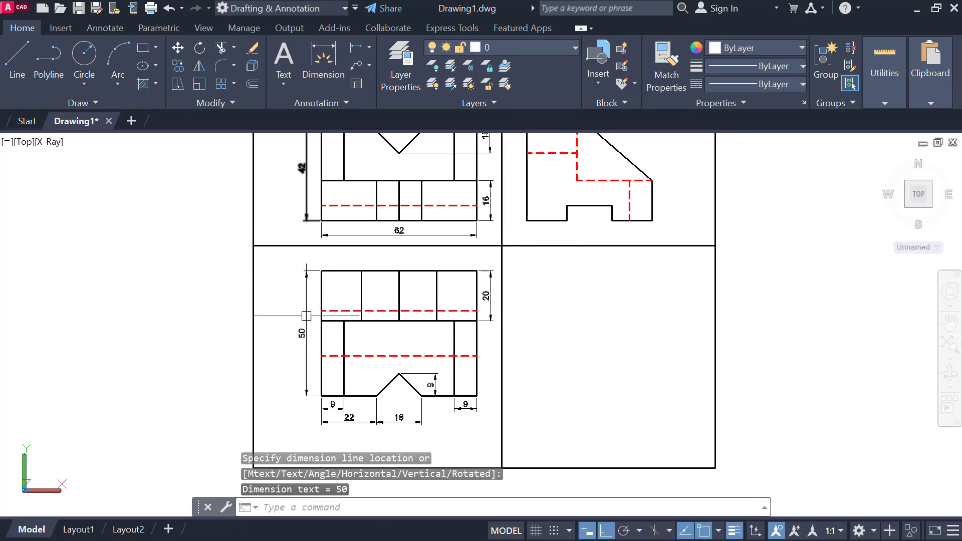
Step: Add a linear dimension below the side view for the width of its lower-left foot
scroll(536, 337, "down", 4)
mouse_move(537, 335)
middle_mouse_down()
mouse_move(473, 350)
mouse_move(435, 322)
mouse_move(388, 332)
middle_mouse_up()
scroll(408, 305, "up", 3)
left_click(357, 48)
scroll(523, 170, "up", 2)
middle_click_drag(522, 171, 495, 213)
middle_click_drag(408, 343, 375, 247)
scroll(435, 253, "up", 4)
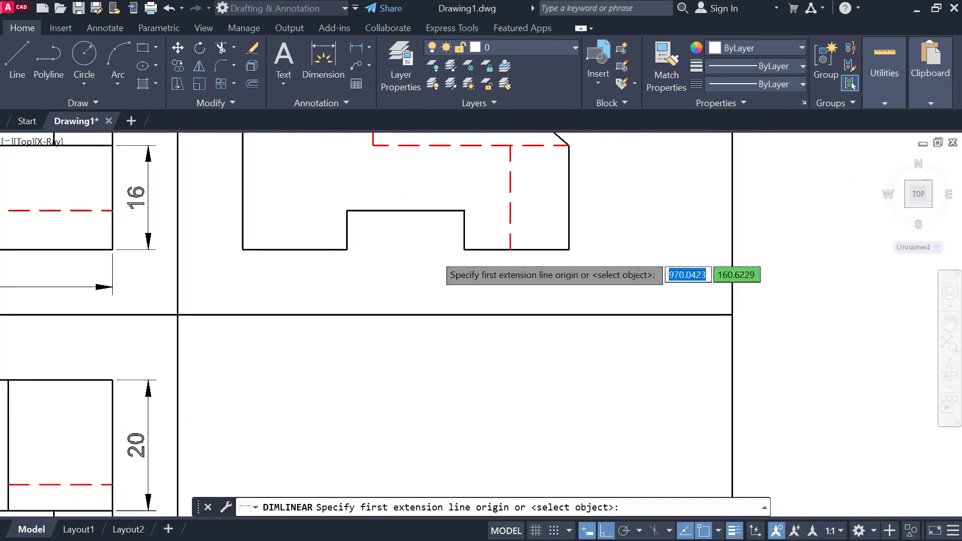
left_click(242, 249)
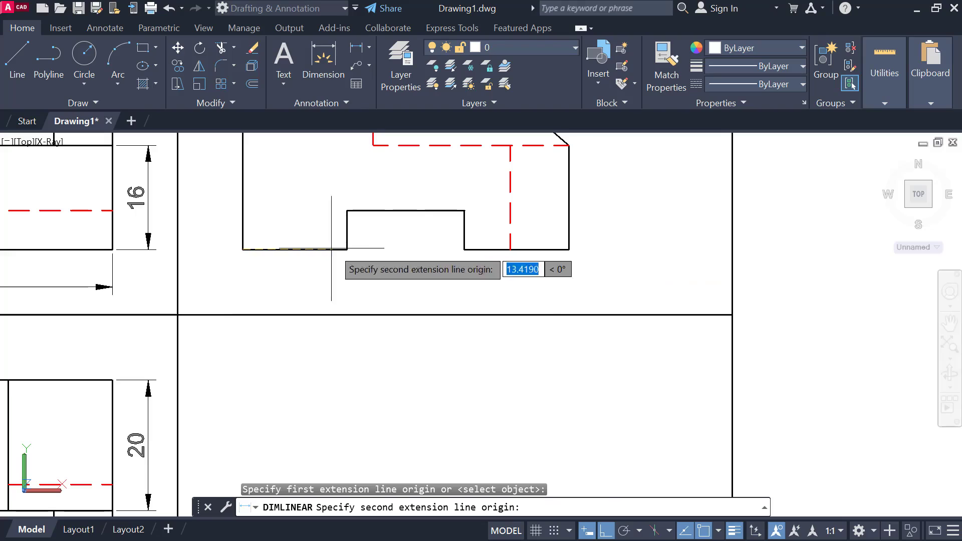
left_click(347, 249)
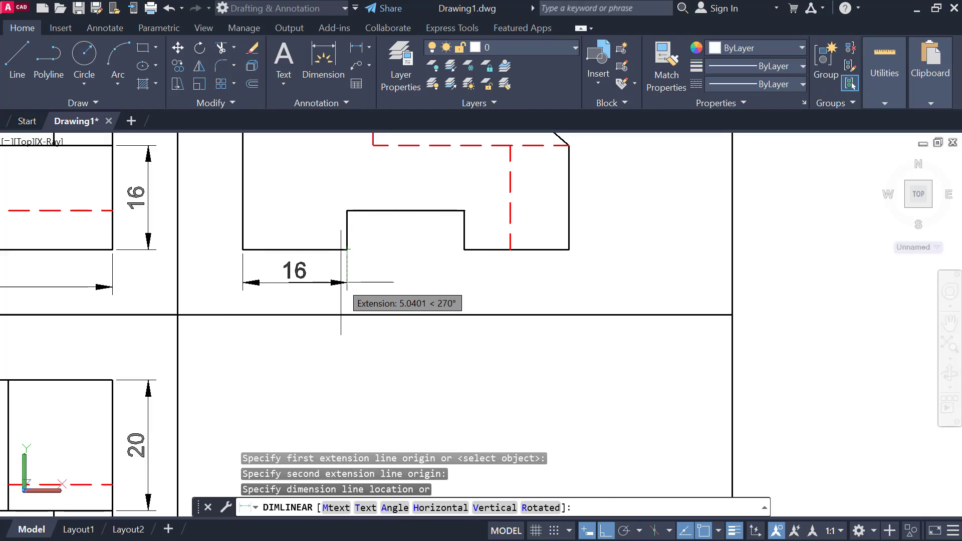
left_click(342, 288)
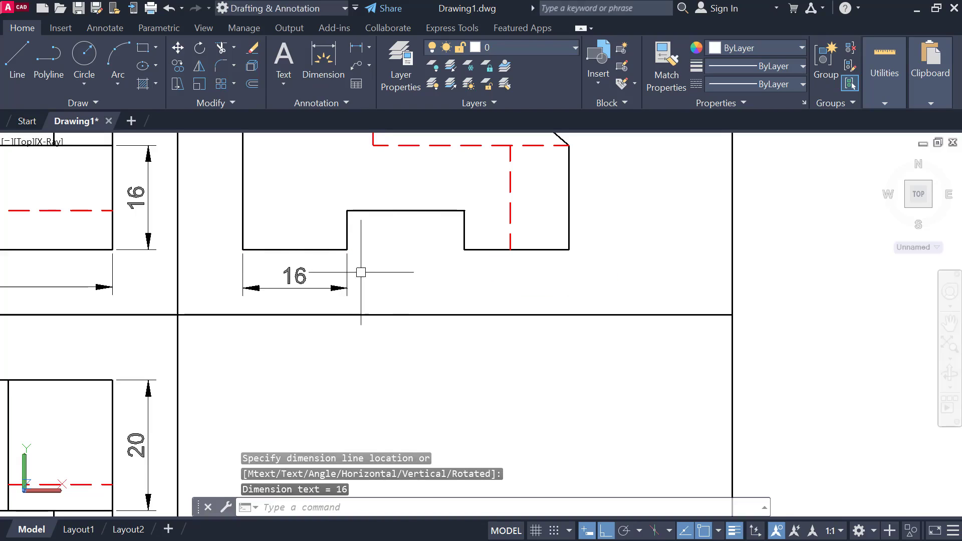
Step: Continue the foot dimension below the side view across the bottom notch and the lower-right foot
left_click(351, 249)
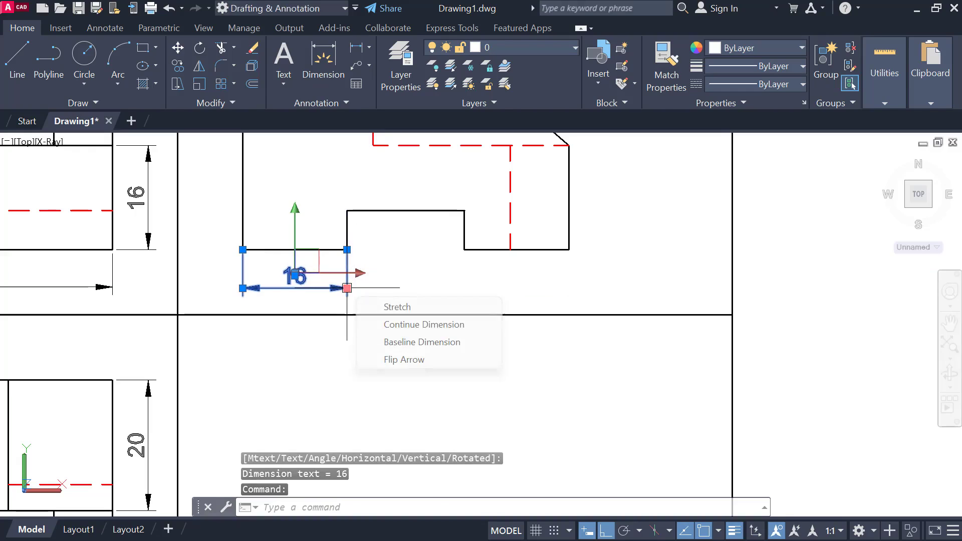
left_click(398, 325)
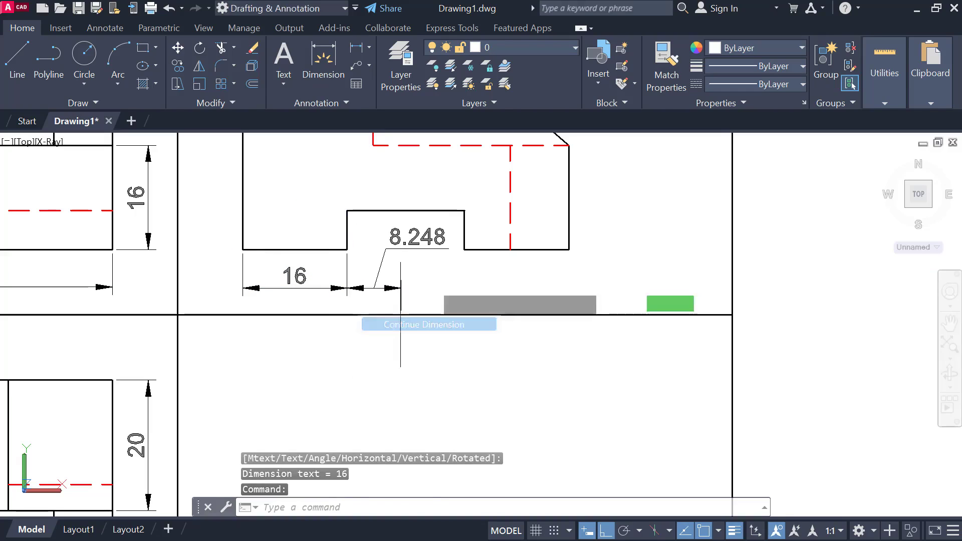
left_click(464, 249)
left_click(569, 249)
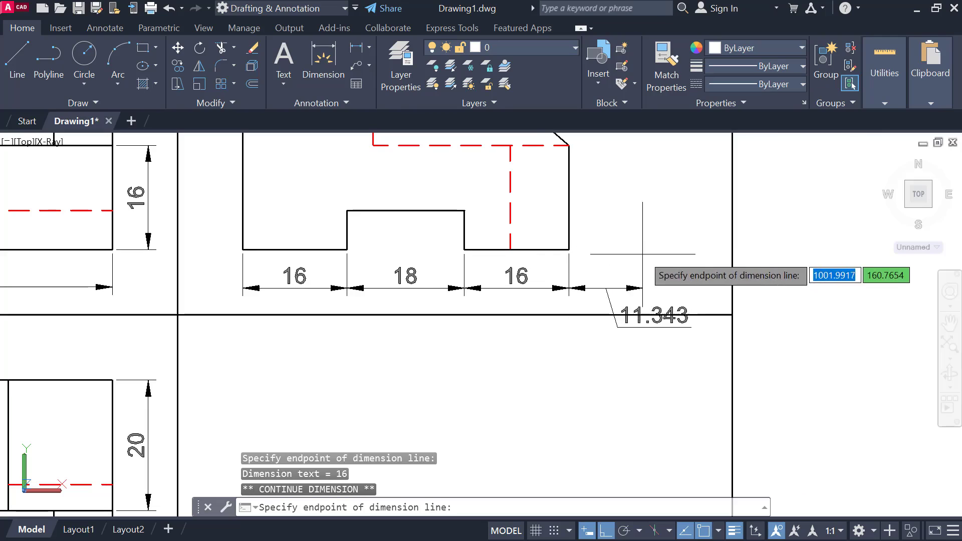
key("Escape")
key("Escape")
Step: Add a vertical linear dimension for the height of the side view's bottom notch, right of the view
left_click(357, 48)
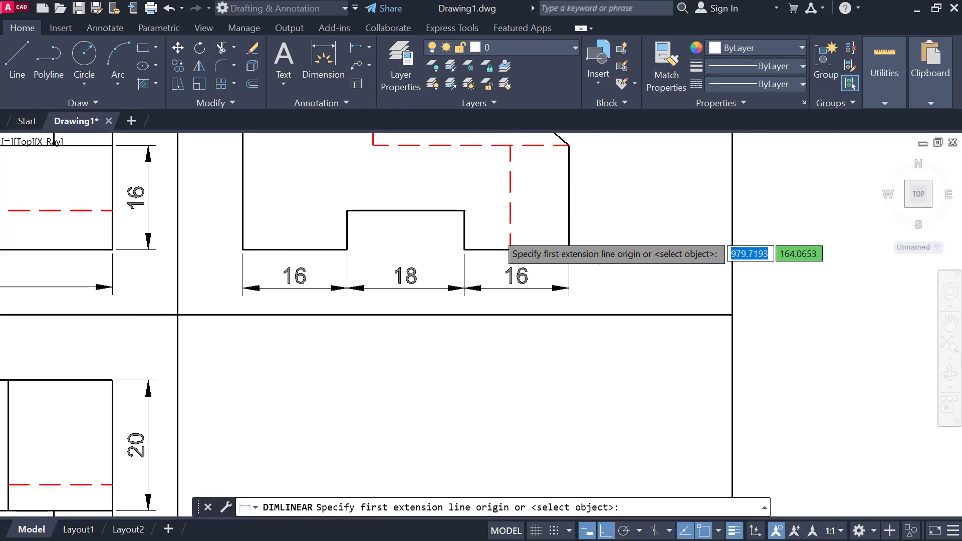
scroll(498, 233, "up", 2)
left_click(450, 201)
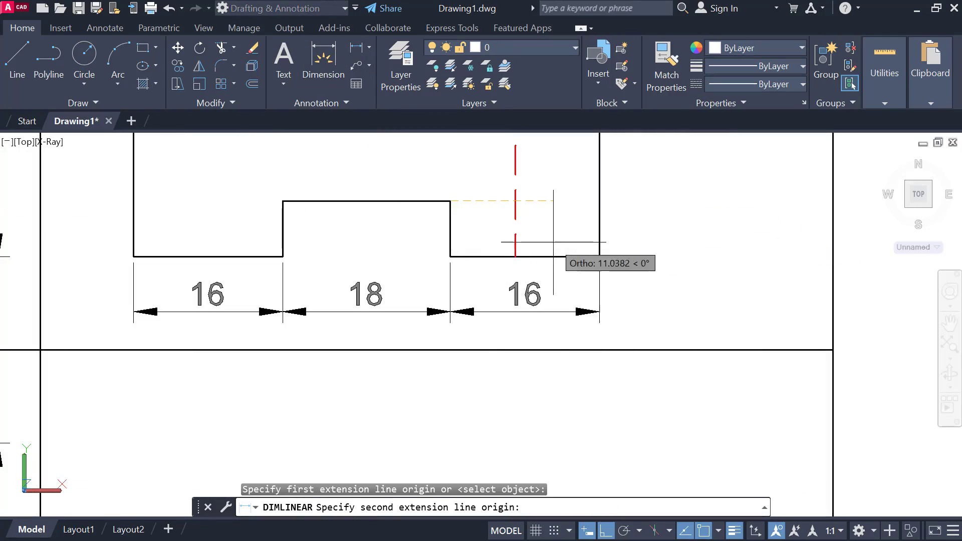
left_click(600, 257)
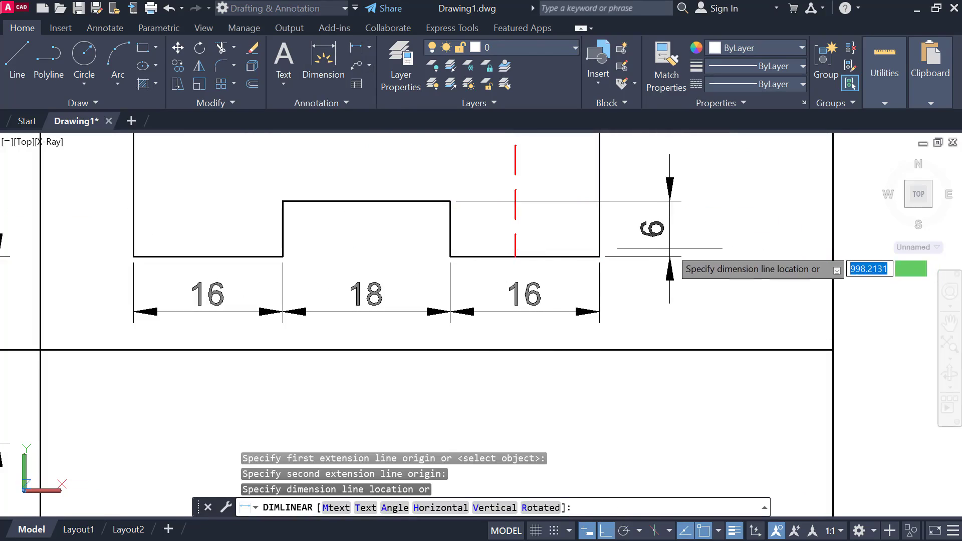
left_click(651, 235)
scroll(623, 308, "down", 2)
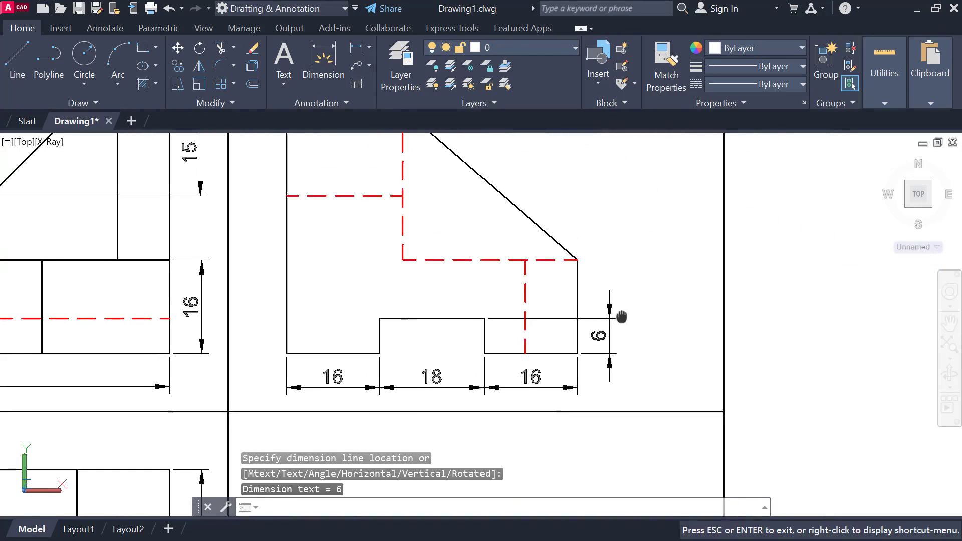
scroll(601, 250, "down", 2)
mouse_move(600, 253)
middle_mouse_down()
mouse_move(595, 267)
mouse_move(608, 232)
middle_mouse_up()
scroll(621, 271, "down", 2)
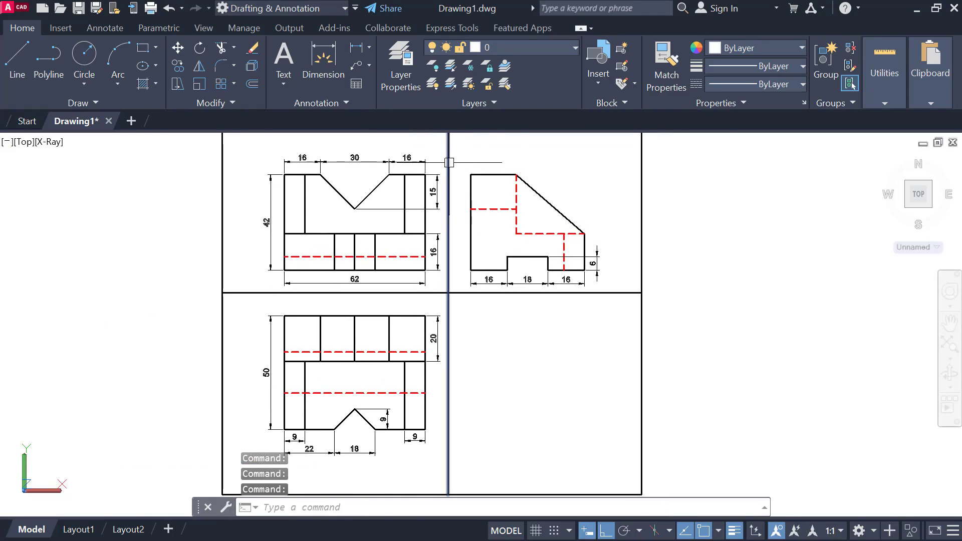
Step: Add a vertical linear dimension for the side view's overall height, left of the view, and delete it
scroll(450, 162, "up", 3)
key("Return")
left_click(488, 175)
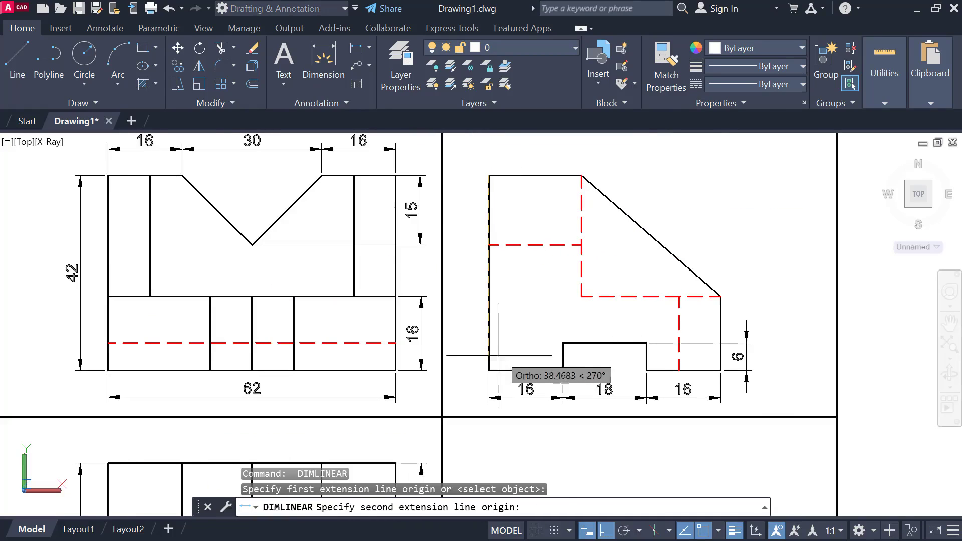
left_click(489, 371)
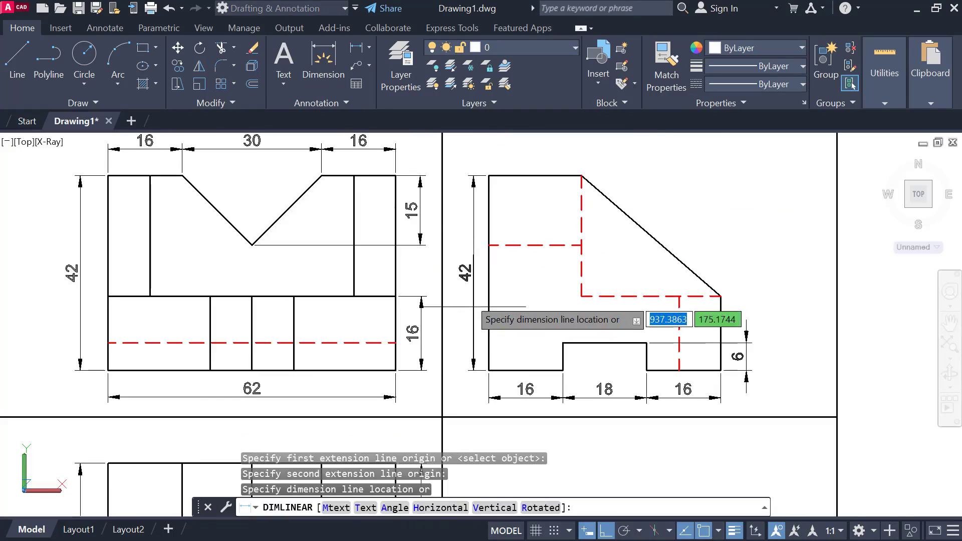
left_click(463, 278)
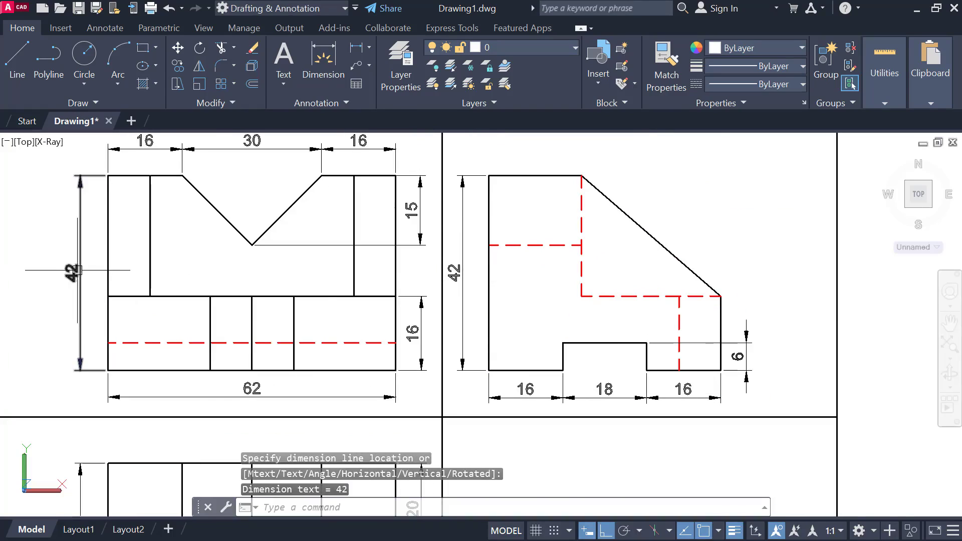
left_click(464, 231)
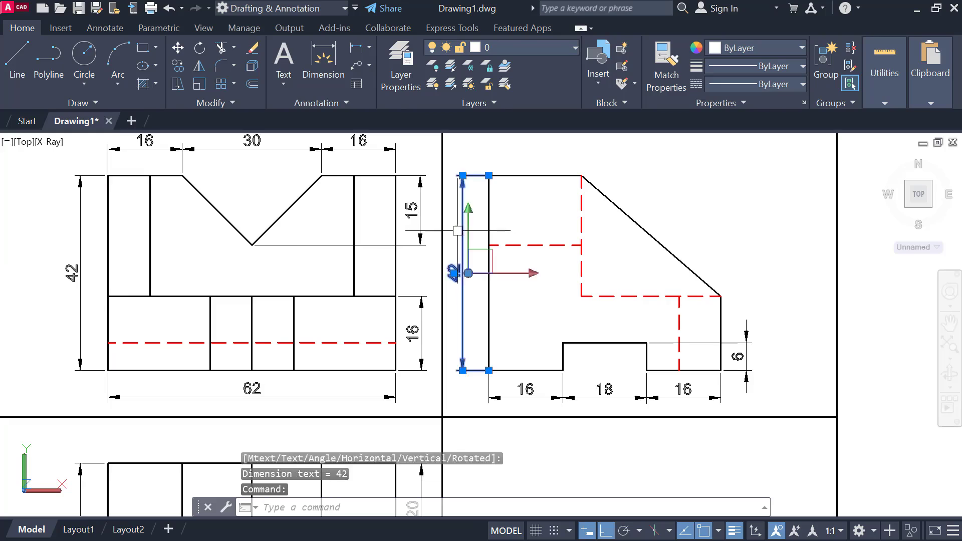
key("Delete")
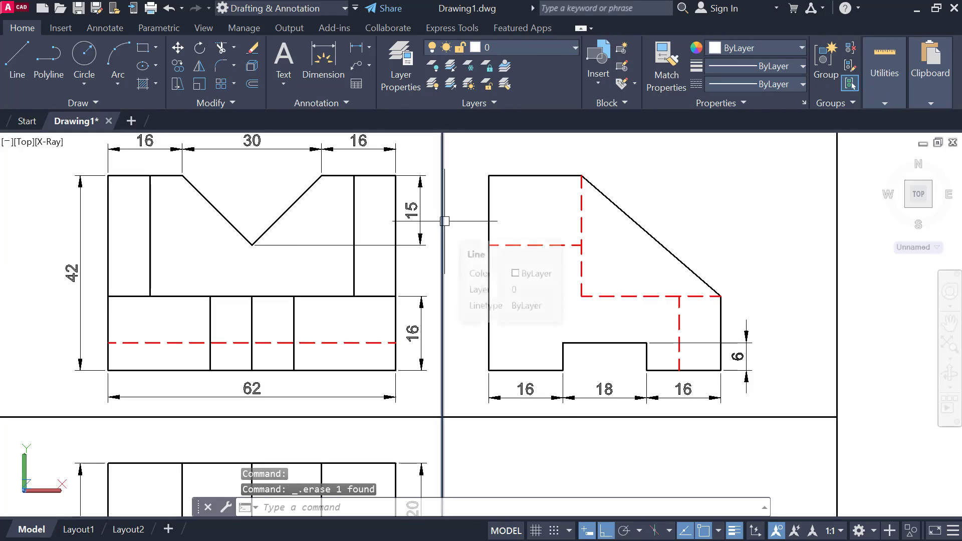
scroll(512, 176, "down", 2)
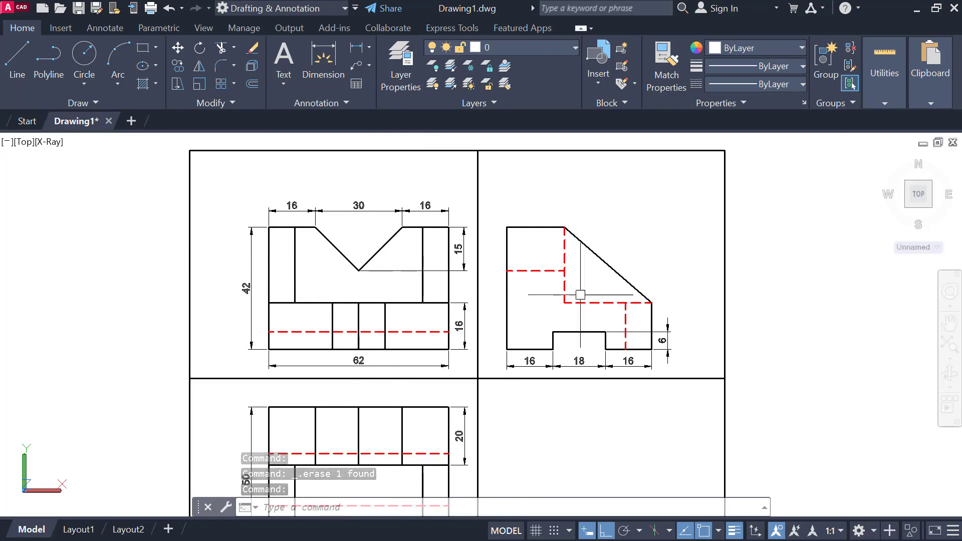
middle_click_drag(607, 316, 591, 269)
middle_click_drag(413, 403, 417, 370)
middle_click_drag(576, 318, 571, 361)
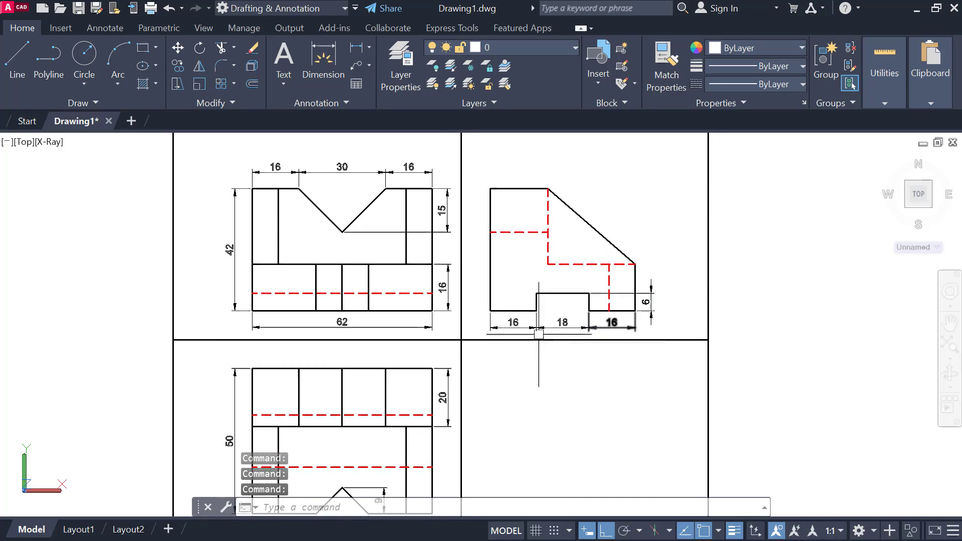
Step: Add a horizontal linear dimension in the front view from the V-notch's lowest point to the inner right vertical edge
mouse_move(544, 432)
middle_mouse_down()
mouse_move(584, 344)
mouse_move(603, 403)
middle_mouse_up()
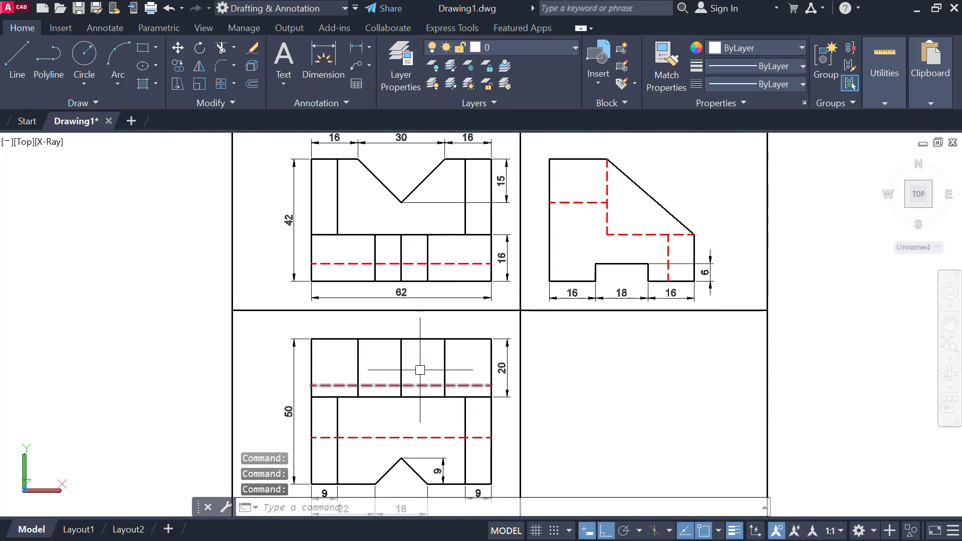
scroll(441, 236, "down", 2)
mouse_move(279, 302)
middle_mouse_down()
mouse_move(612, 356)
mouse_move(510, 292)
mouse_move(459, 290)
middle_mouse_up()
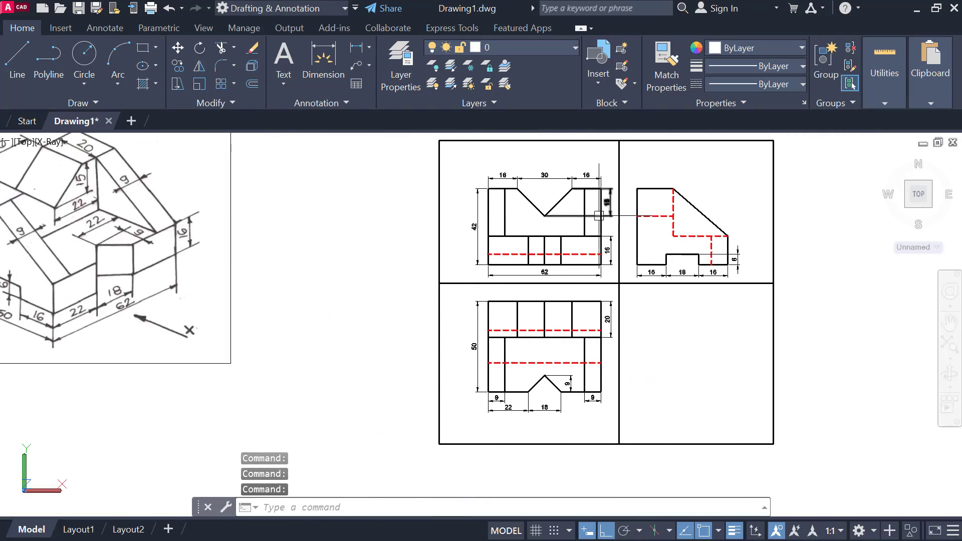
scroll(600, 212, "up", 2)
left_click(357, 47)
scroll(510, 209, "up", 3)
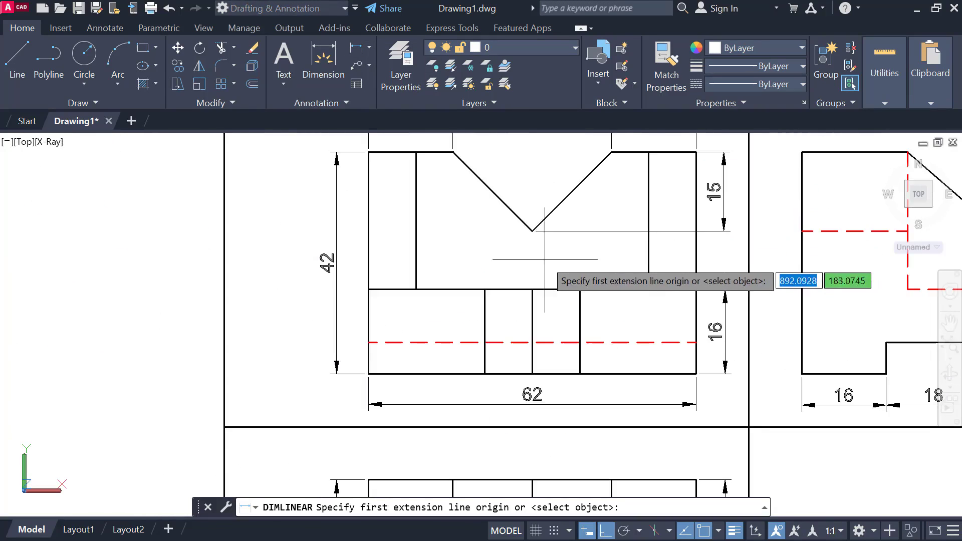
left_click(532, 231)
left_click(648, 231)
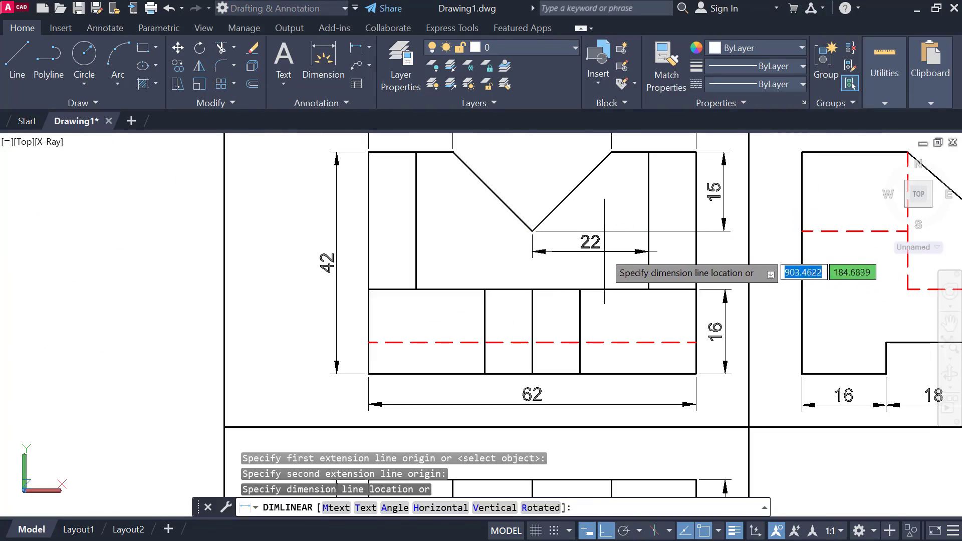
left_click(590, 258)
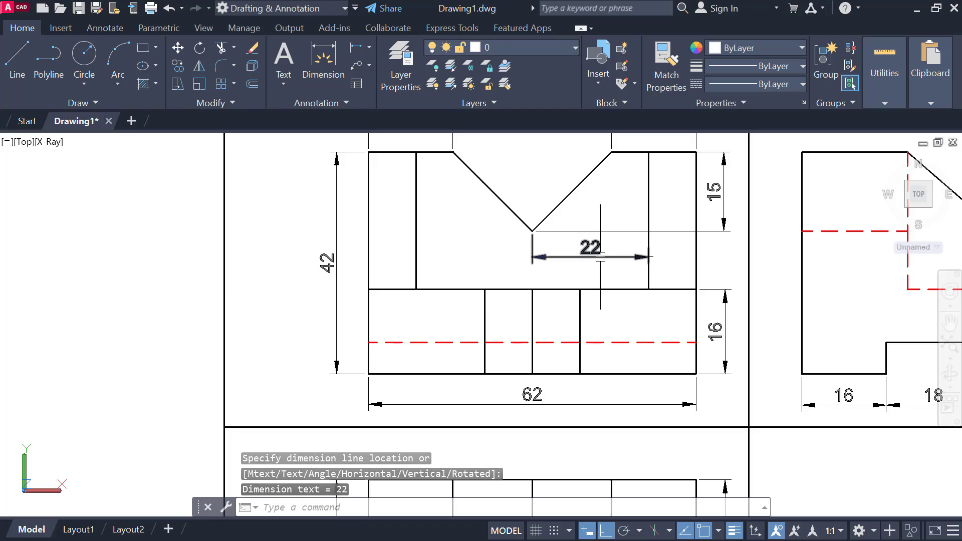
scroll(441, 313, "down", 4)
middle_click_drag(472, 367, 450, 232)
scroll(460, 320, "up", 3)
key("space")
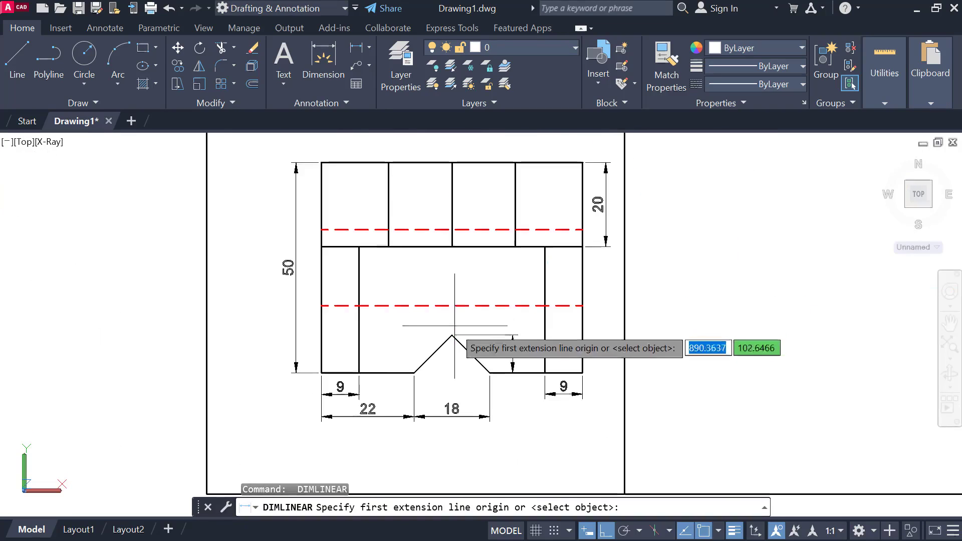
left_click(452, 335)
left_click(544, 318)
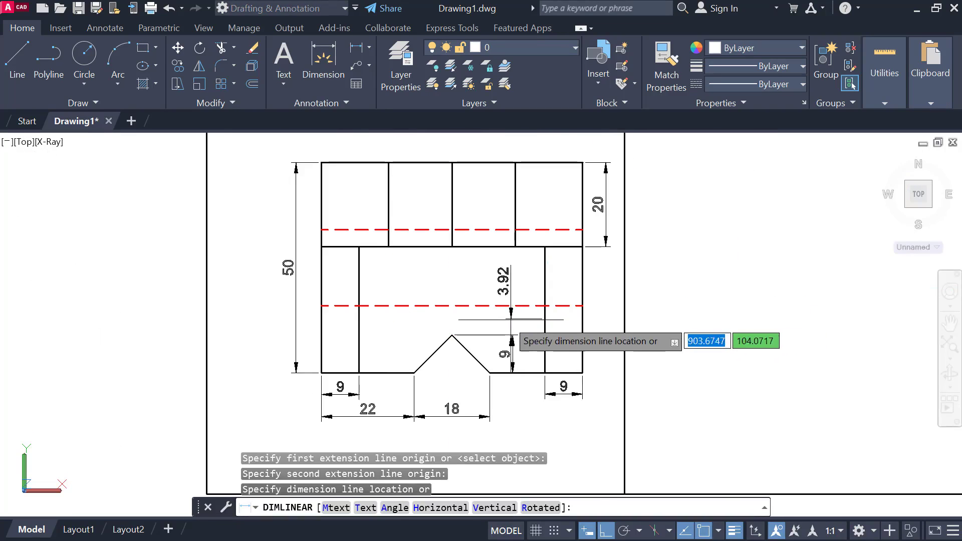
key("Escape")
Step: Add a horizontal linear dimension in the top view from the triangular notch's apex to the inner right vertical edge, above the notch
key("space")
scroll(471, 323, "up", 2)
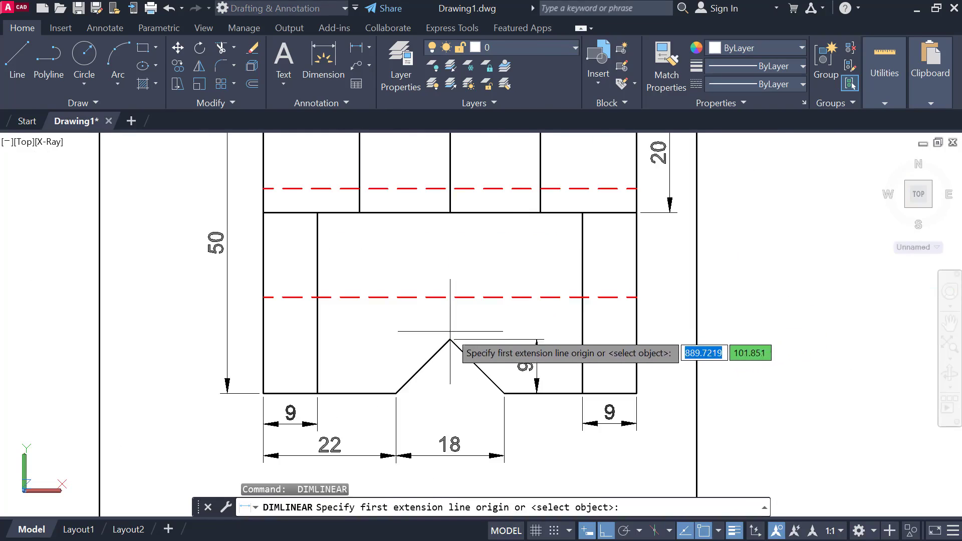
left_click(450, 339)
left_click(582, 317)
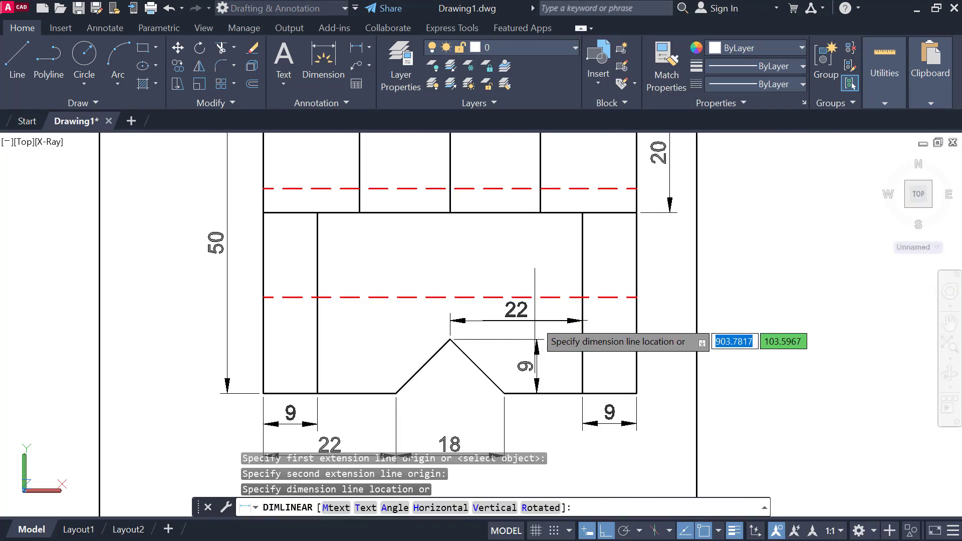
left_click(571, 307)
Step: Check the dimensions of the front, top and side views for completeness against the isometric sketch
scroll(621, 288, "down", 3)
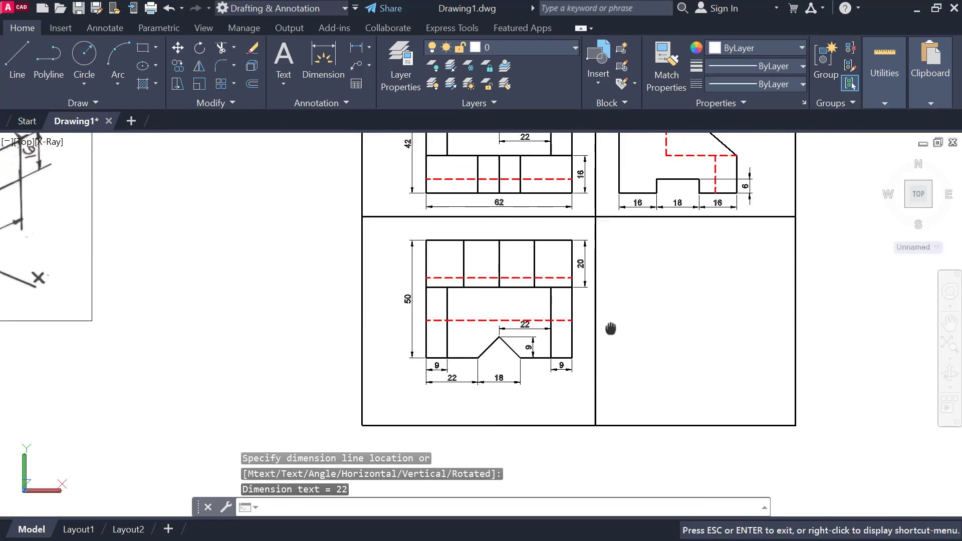
scroll(612, 329, "down", 4)
middle_click_drag(627, 337, 621, 344)
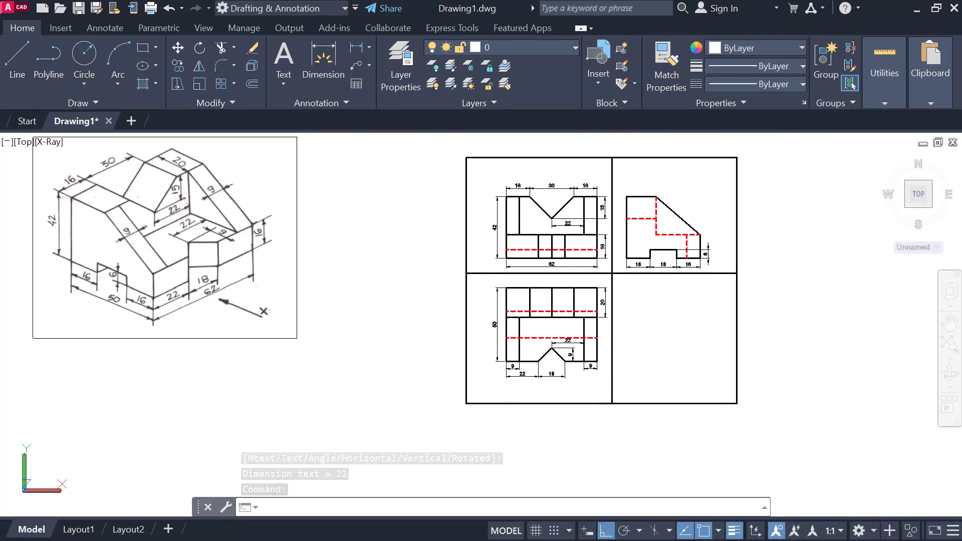
scroll(610, 221, "up", 3)
scroll(561, 235, "down", 2)
middle_click_drag(558, 236, 478, 223)
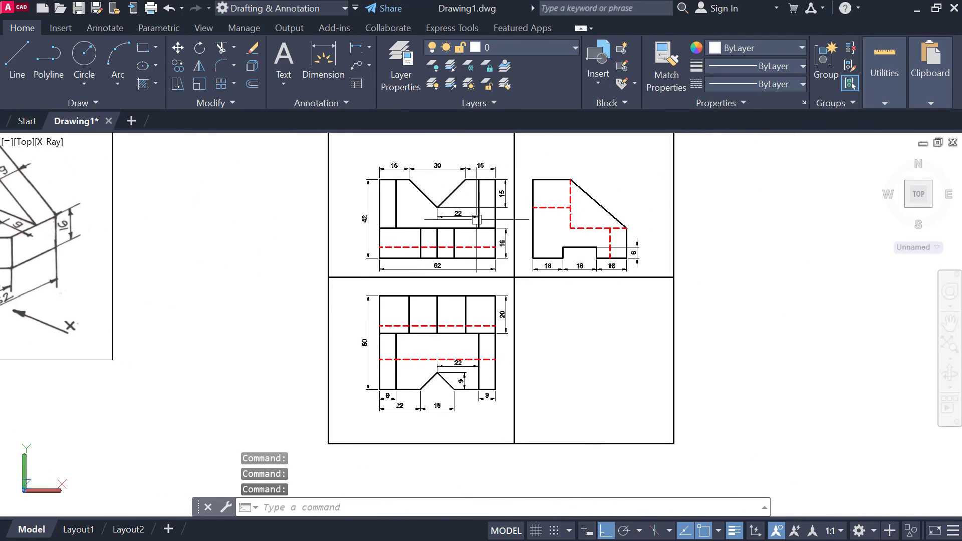
scroll(424, 151, "up", 2)
scroll(575, 270, "down", 3)
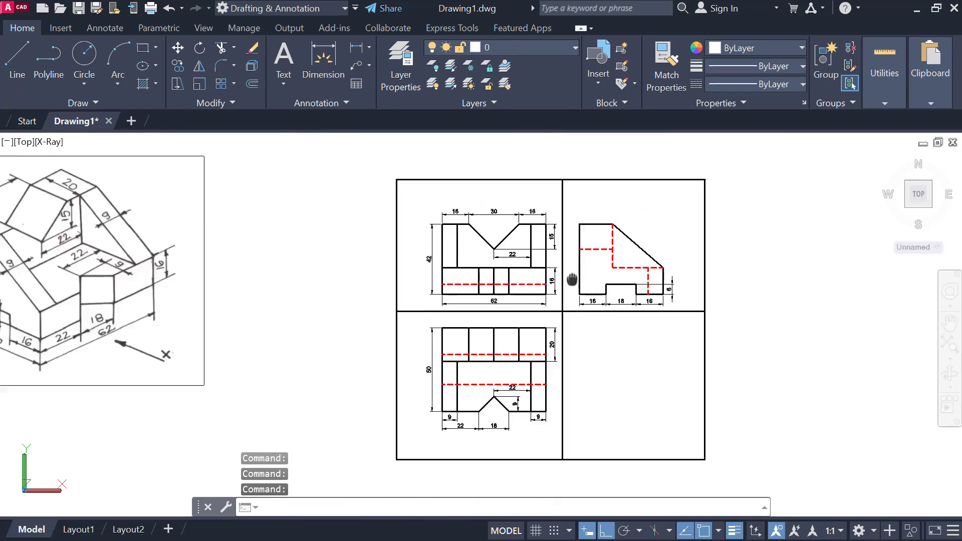
middle_click_drag(572, 261, 492, 260)
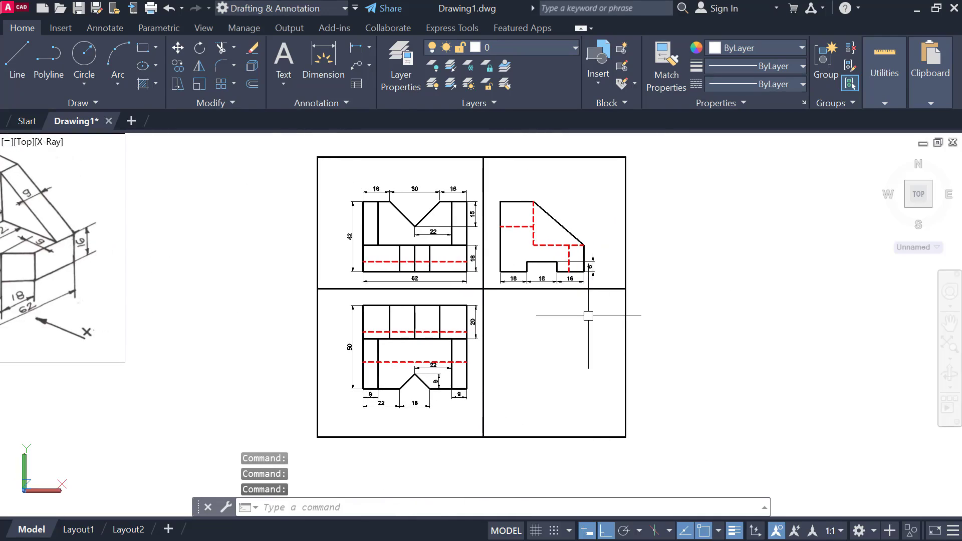
mouse_move(588, 316)
middle_mouse_down()
mouse_move(767, 337)
mouse_move(771, 353)
middle_mouse_up()
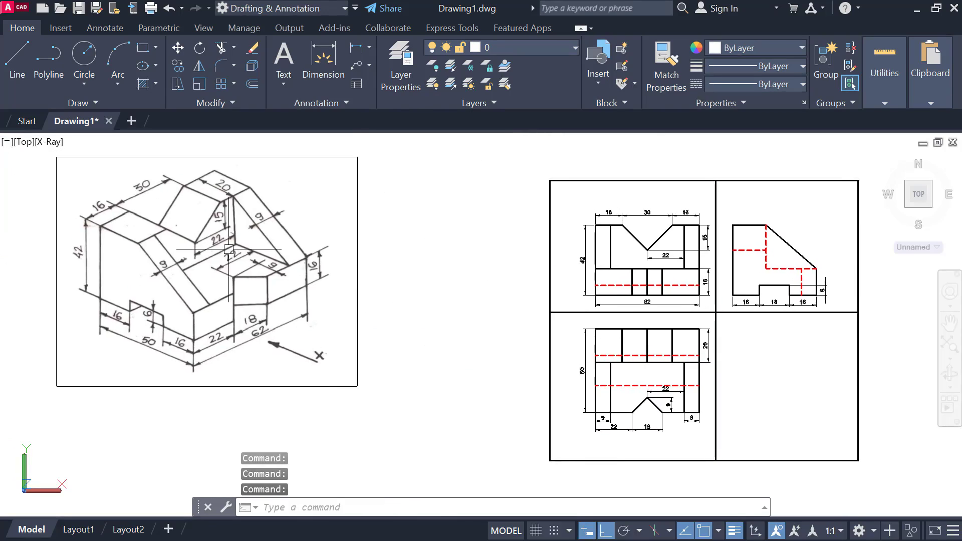
Step: Inspect the shaded model of the part that lies beside the isometric reference sketch
middle_click_drag(328, 280, 741, 292)
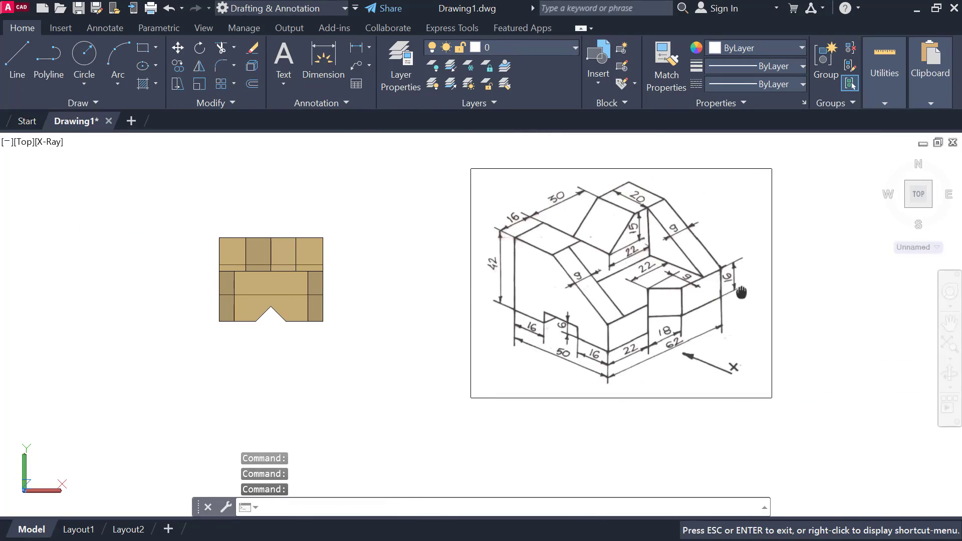
key("Escape")
left_click(322, 264)
key("Escape")
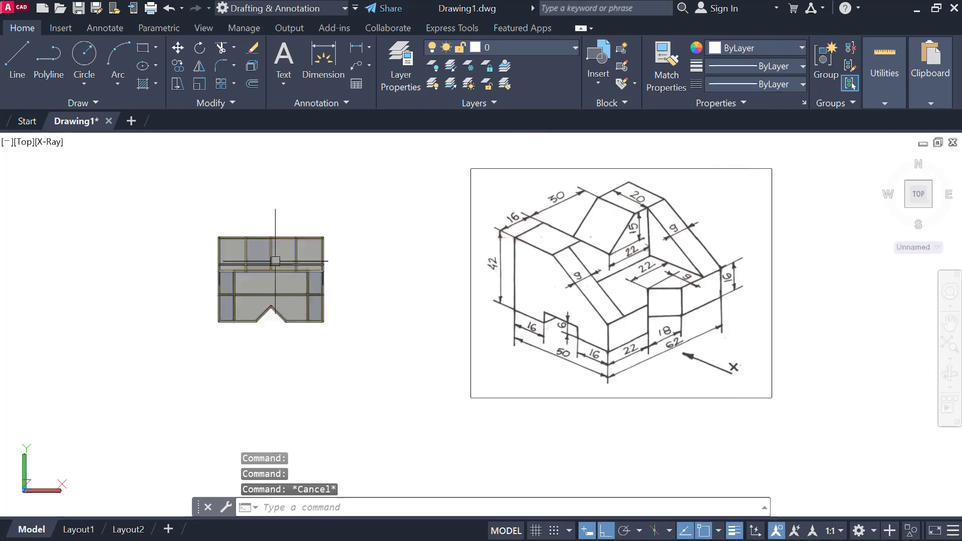
scroll(280, 264, "up", 3)
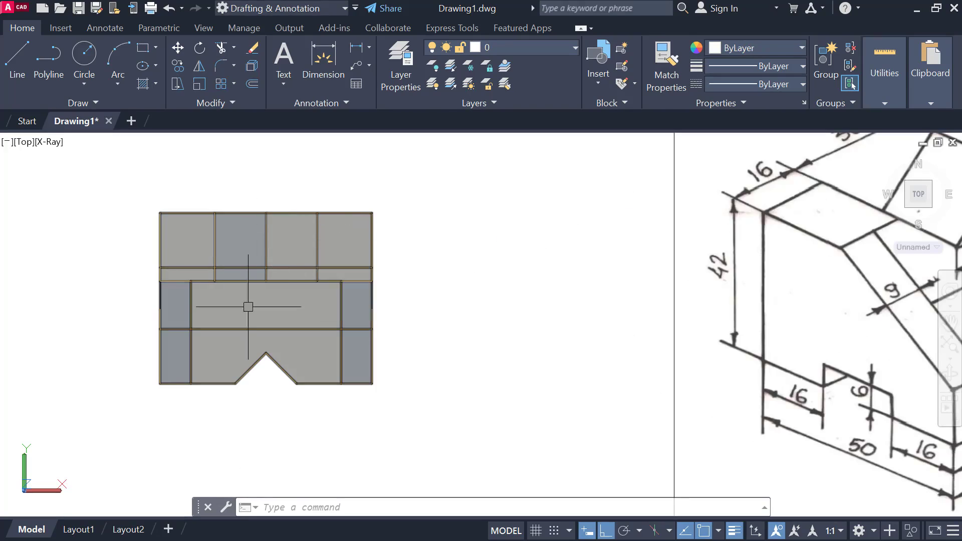
scroll(477, 305, "down", 2)
mouse_move(477, 305)
middle_mouse_down()
mouse_move(48, 253)
mouse_move(41, 240)
mouse_move(302, 311)
mouse_move(291, 312)
middle_mouse_up()
scroll(368, 323, "down", 2)
middle_click_drag(367, 323, 345, 314)
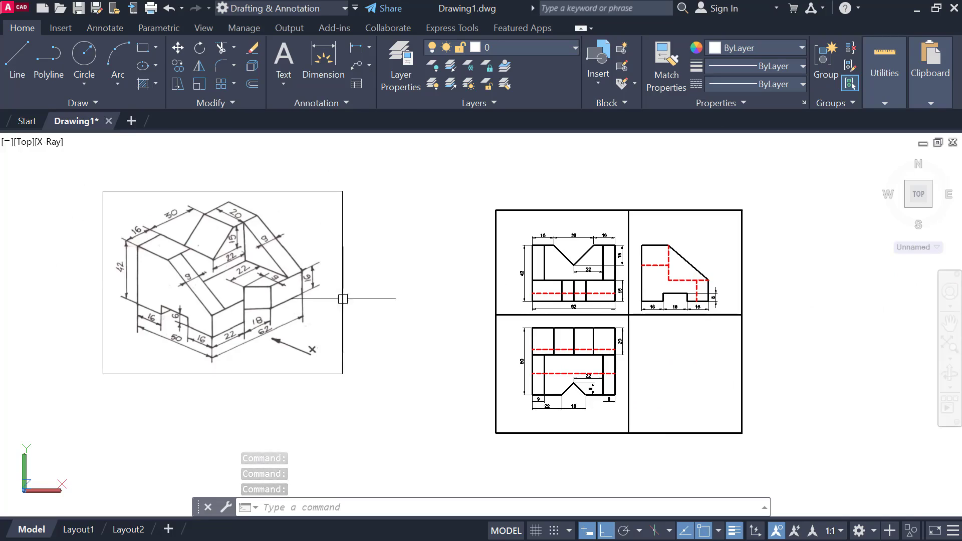
Step: Review the finished bordered three-view drawing side by side with the isometric reference sketch
scroll(117, 266, "up", 2)
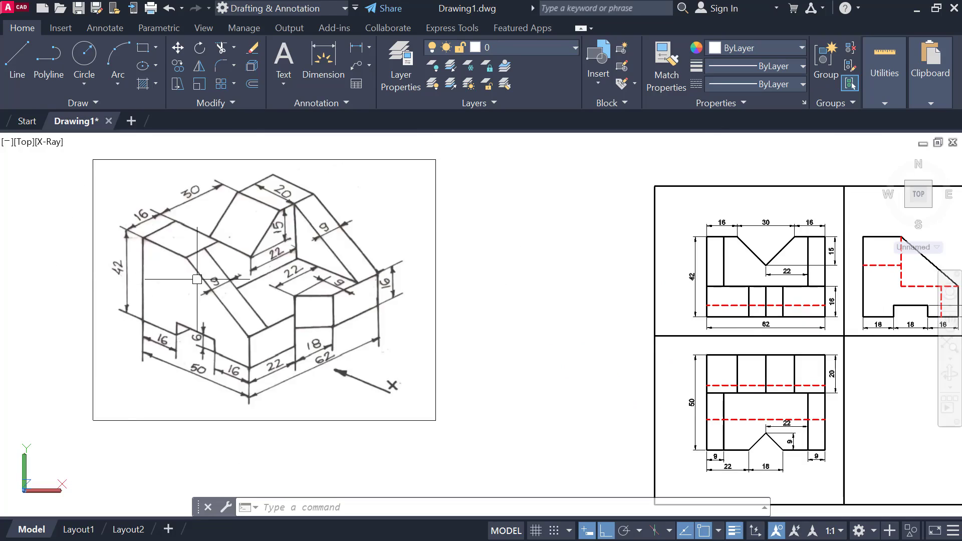
middle_click_drag(556, 295, 369, 275)
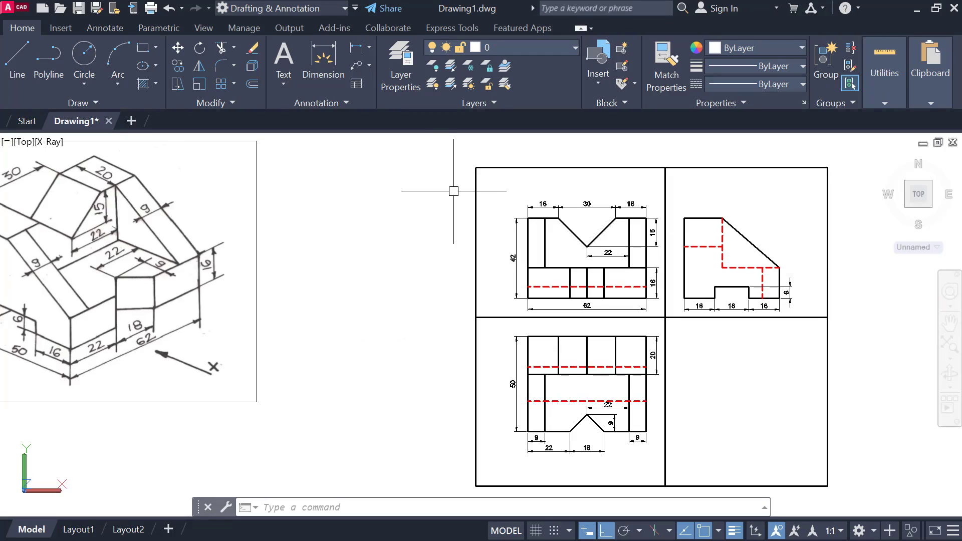
middle_click_drag(598, 297, 475, 284)
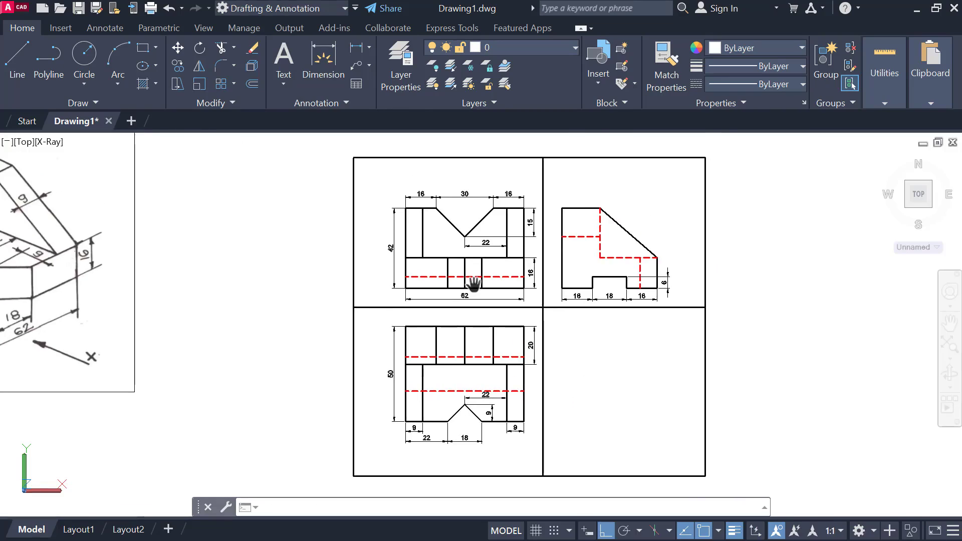
scroll(813, 289, "down", 2)
middle_click_drag(812, 289, 651, 290)
scroll(626, 283, "up", 2)
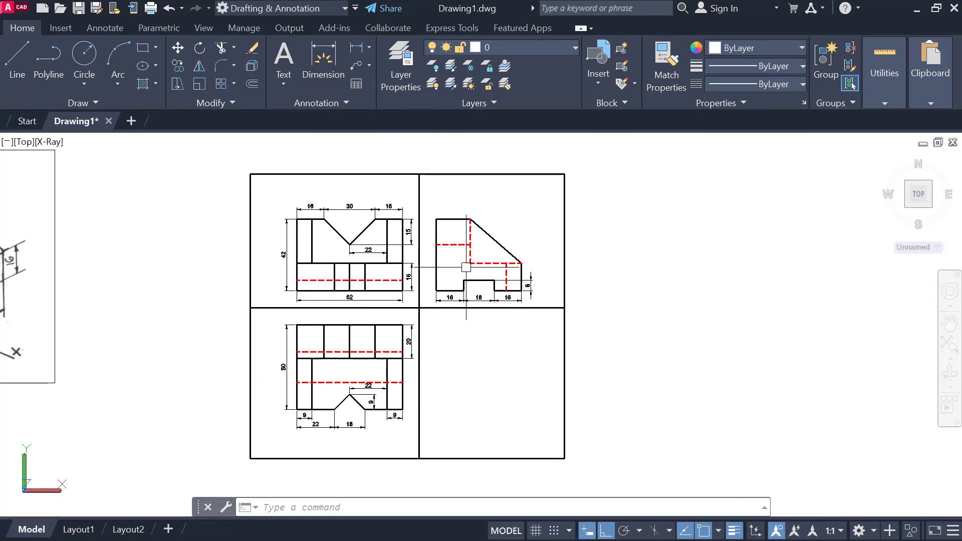
scroll(227, 272, "down", 2)
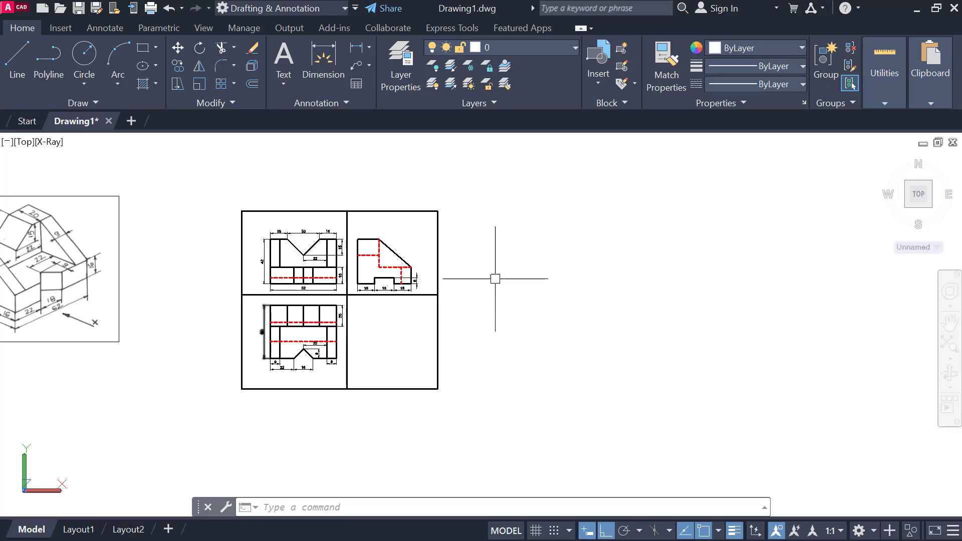
middle_click_drag(269, 282, 540, 285)
scroll(448, 268, "up", 2)
middle_click_drag(428, 257, 445, 271)
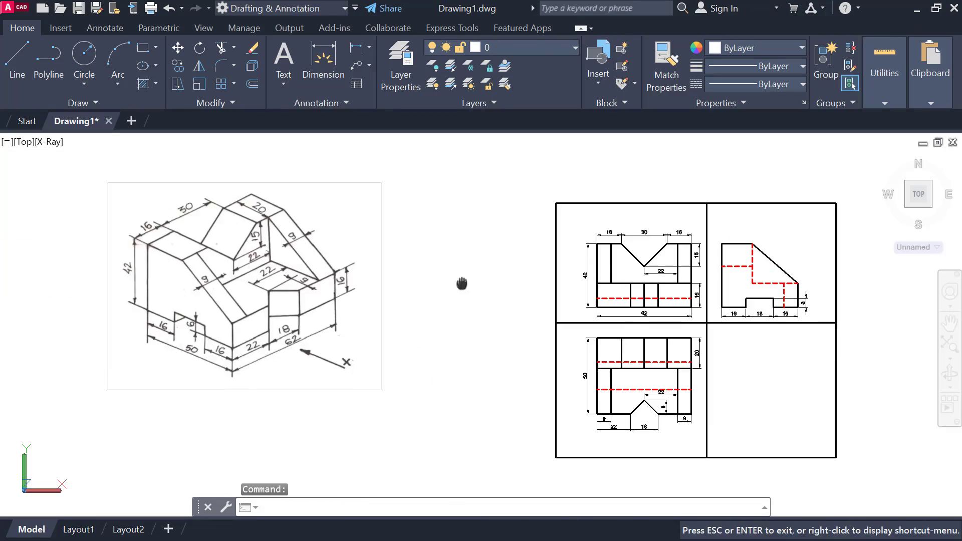